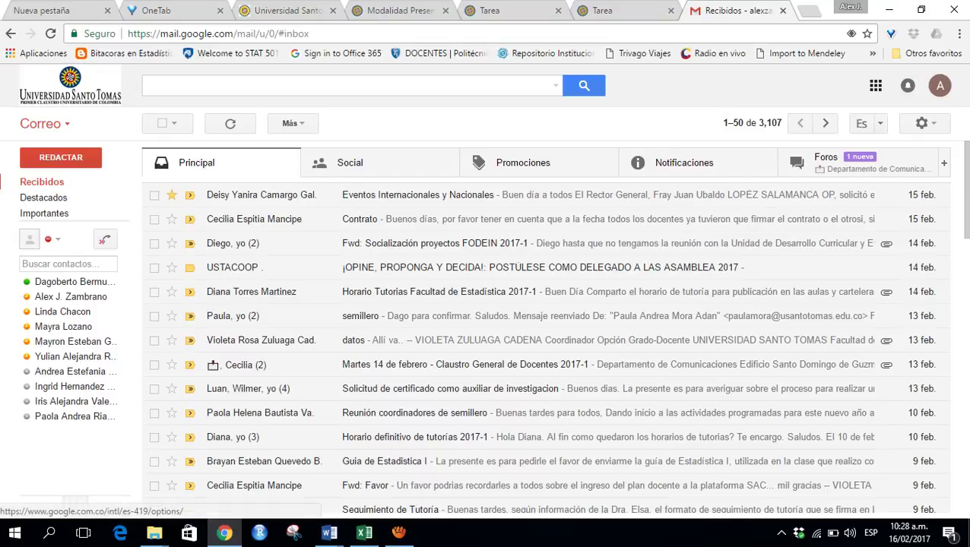
Step: Switch from the mailbox to Google Drive and create a new blank Google Forms form
{"action": "left_click", "coordinate": [876, 85]}
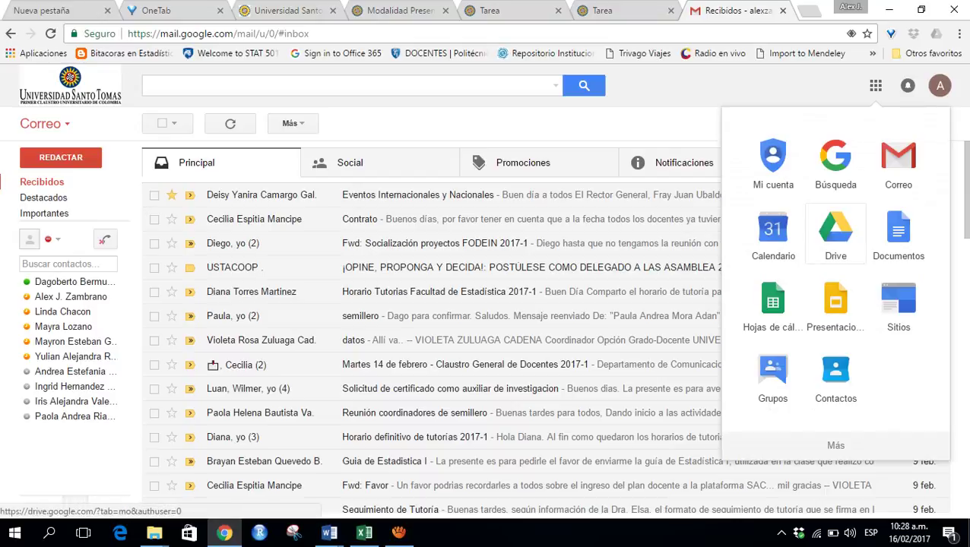
{"action": "left_click", "coordinate": [835, 232]}
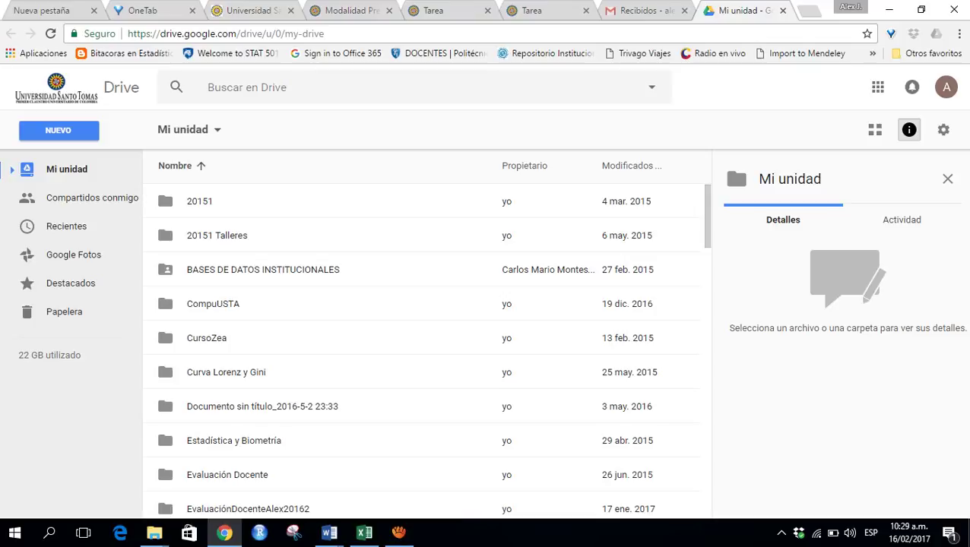
{"action": "left_click", "coordinate": [59, 130]}
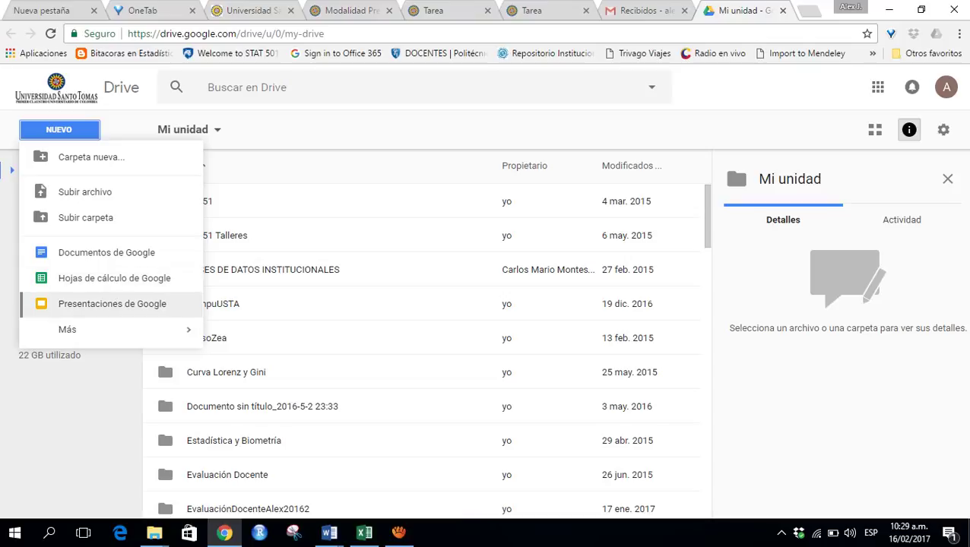
{"action": "mouse_move", "coordinate": [76, 329]}
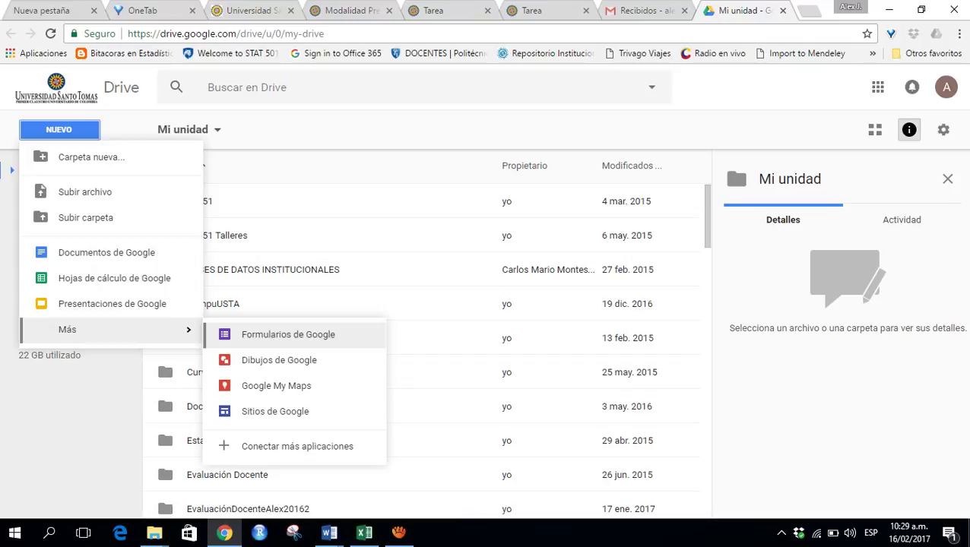
{"action": "left_click", "coordinate": [289, 335]}
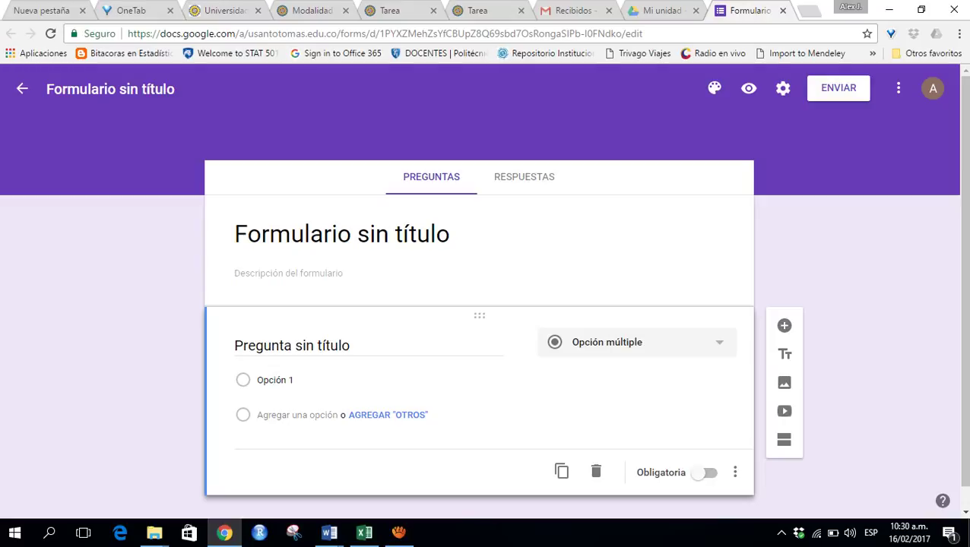
Step: Name the untitled form "Encuesta Sociología 20171"
{"action": "left_click", "coordinate": [111, 89]}
{"action": "type", "text": "E"}
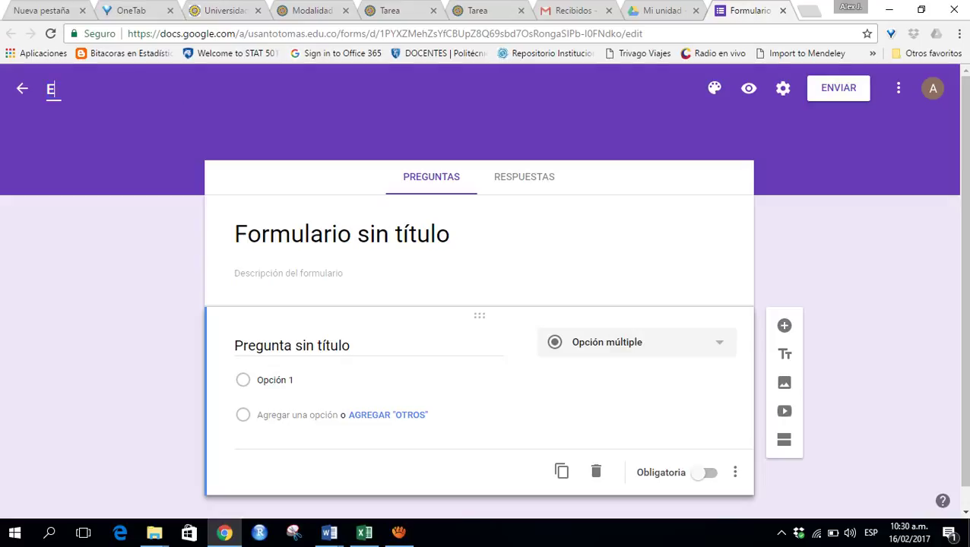
{"action": "type", "text": "ncuesta S"}
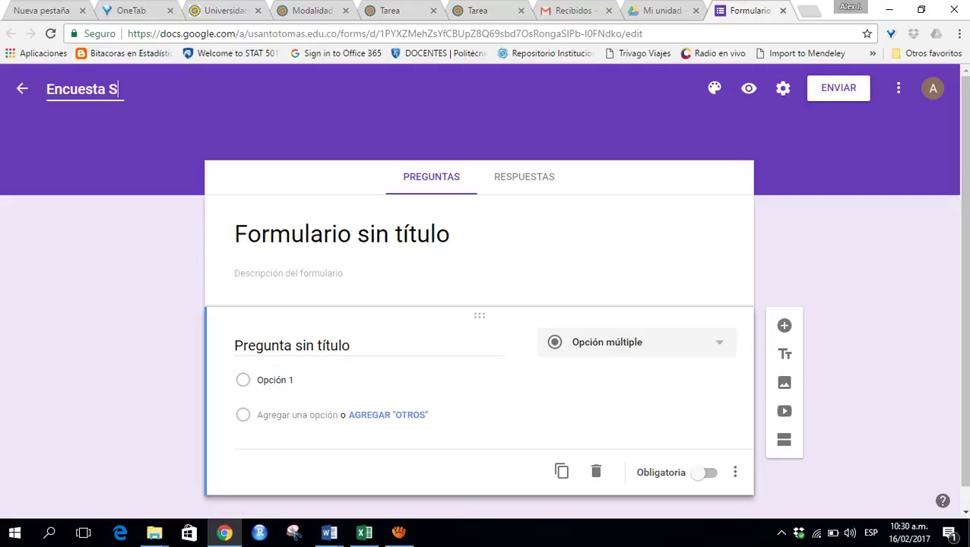
{"action": "type", "text": "ociolog"}
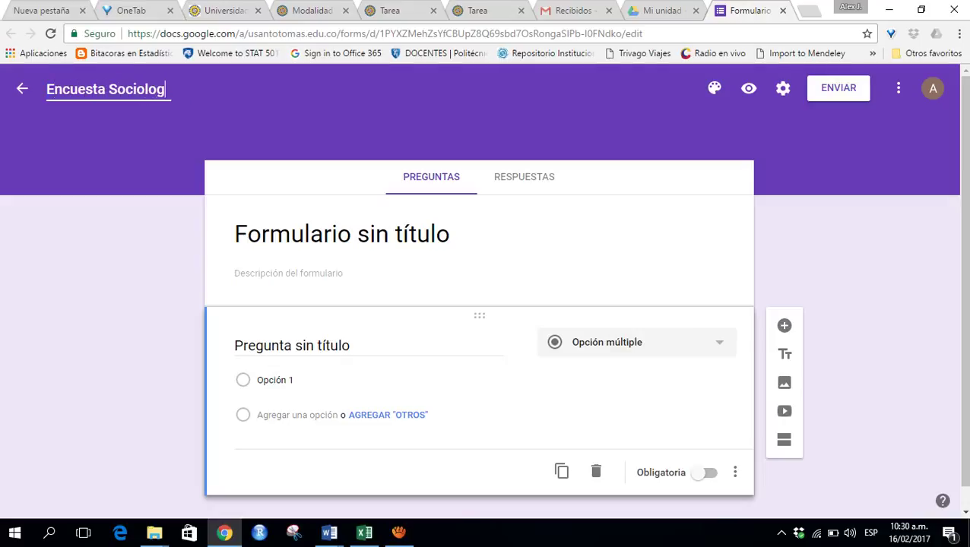
{"action": "type", "text": "ía 2017"}
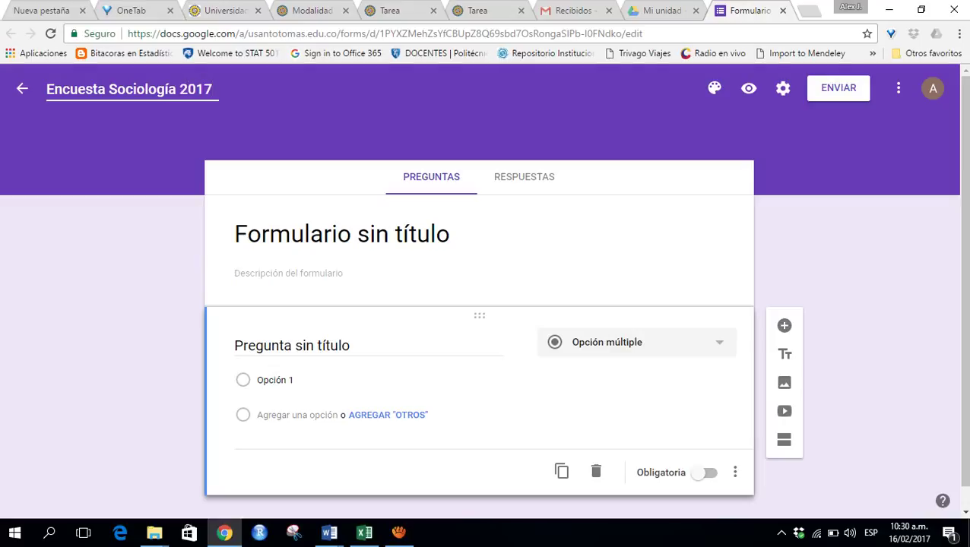
{"action": "type", "text": "1"}
{"action": "key", "text": "Return"}
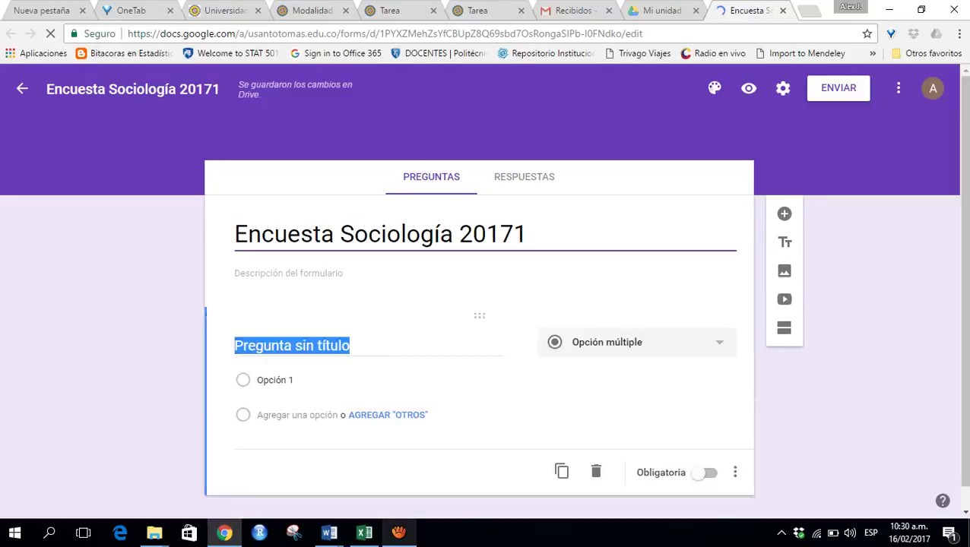
{"action": "left_click", "coordinate": [398, 532]}
{"action": "left_click", "coordinate": [399, 532]}
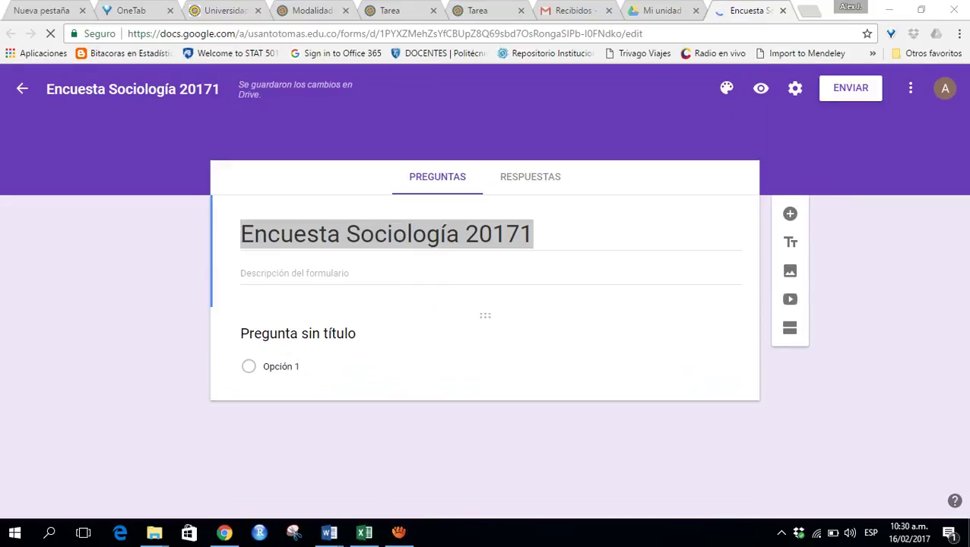
Step: Begin the form description with "Esta encuesta es un ejercico en clase de Estadística II."
{"action": "left_click", "coordinate": [304, 273]}
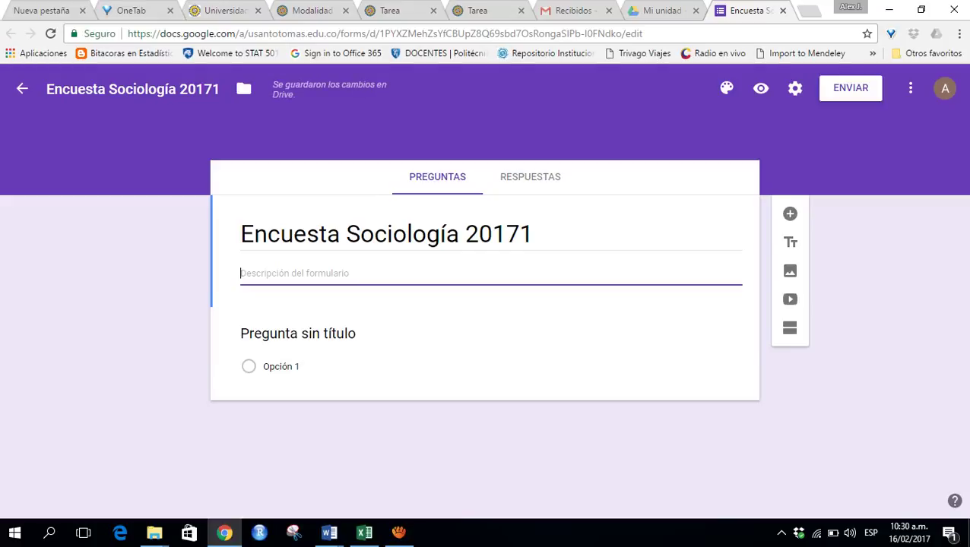
{"action": "type", "text": "Esta "}
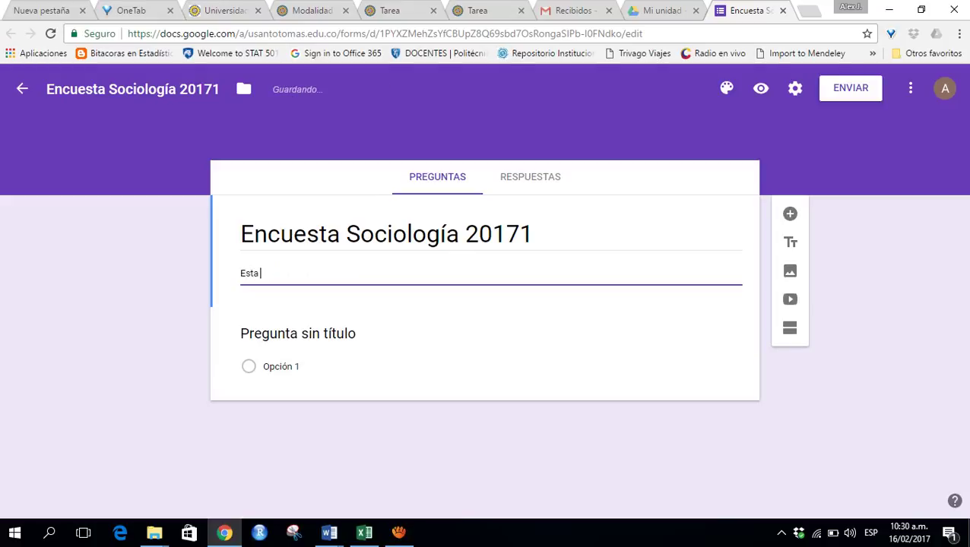
{"action": "type", "text": "encuesta es "}
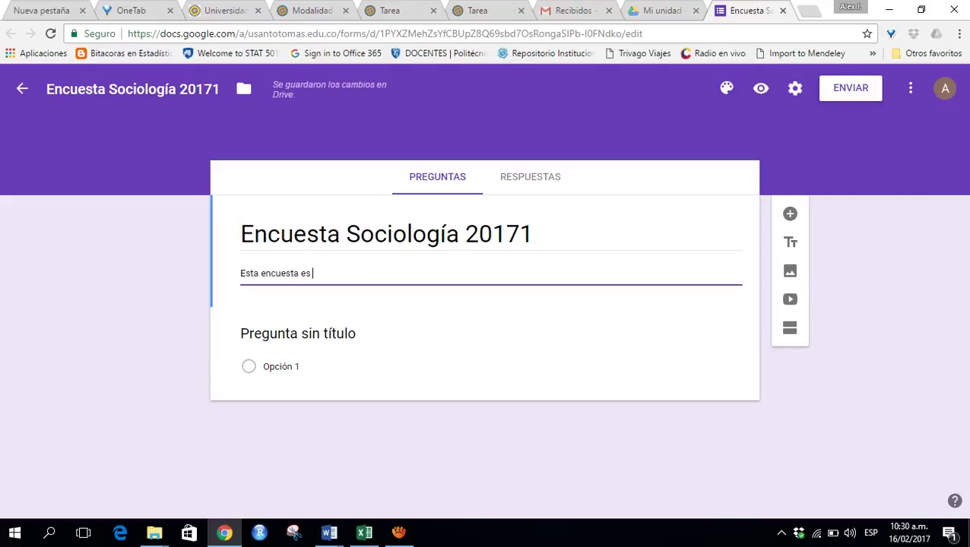
{"action": "type", "text": "un"}
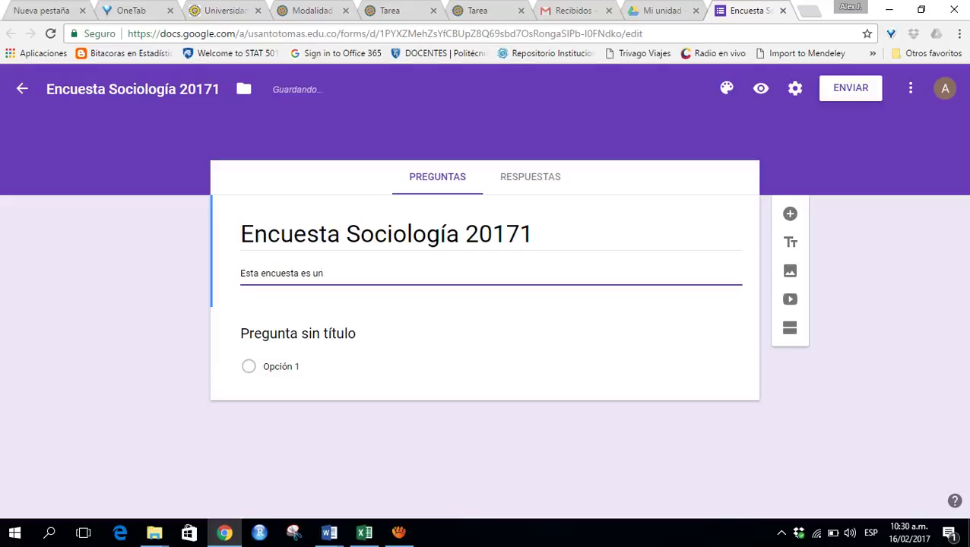
{"action": "type", "text": " ejercico en cla"}
{"action": "type", "text": "se"}
{"action": "key", "text": "BackSpace"}
{"action": "type", "text": "e de "}
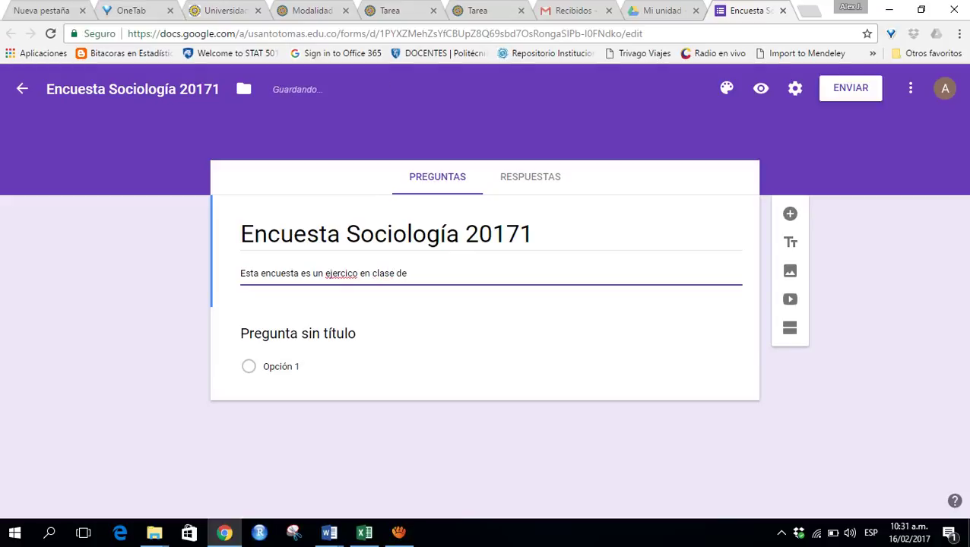
{"action": "type", "text": "EStadística II"}
{"action": "right_click", "coordinate": [433, 273]}
{"action": "left_click", "coordinate": [478, 217]}
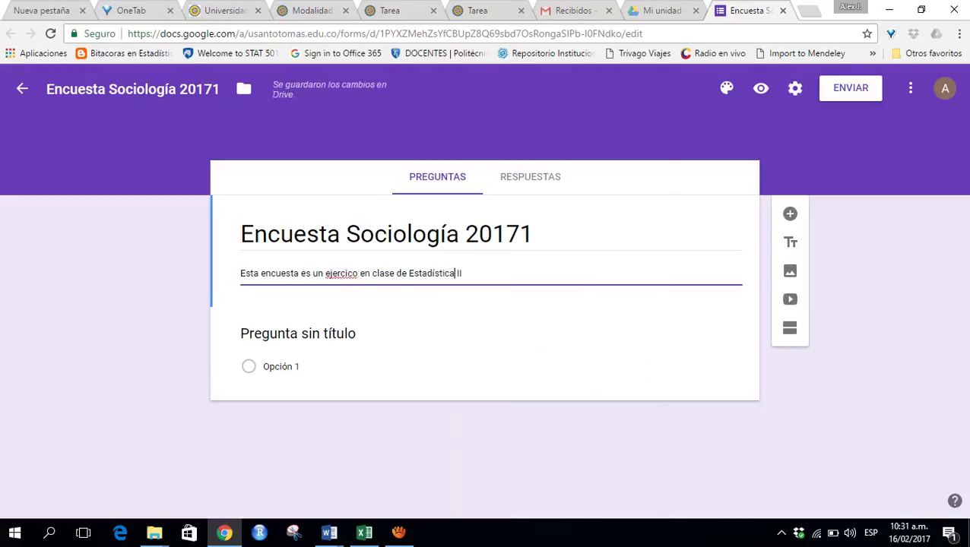
{"action": "left_click", "coordinate": [462, 273]}
{"action": "type", "text": ". En"}
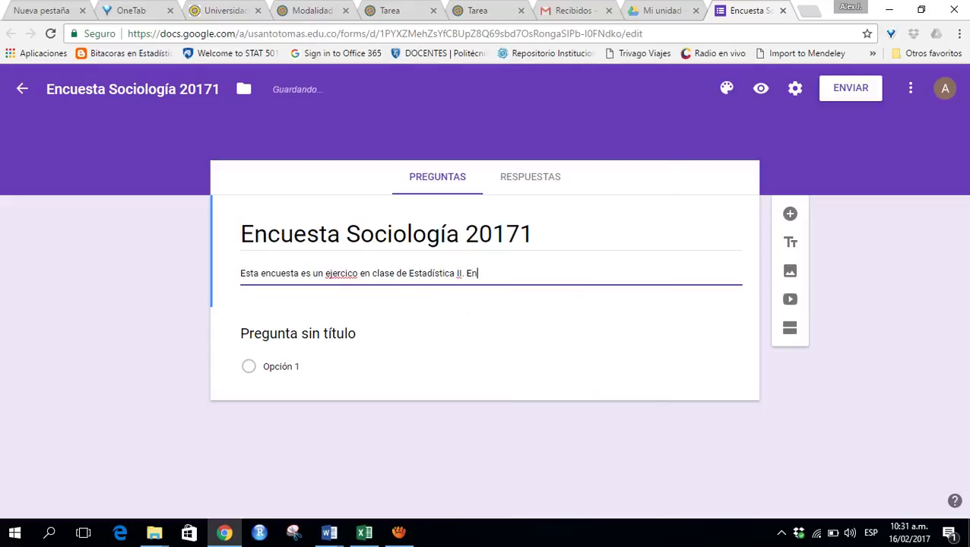
{"action": "key", "text": "BackSpace"}
{"action": "key", "text": "BackSpace"}
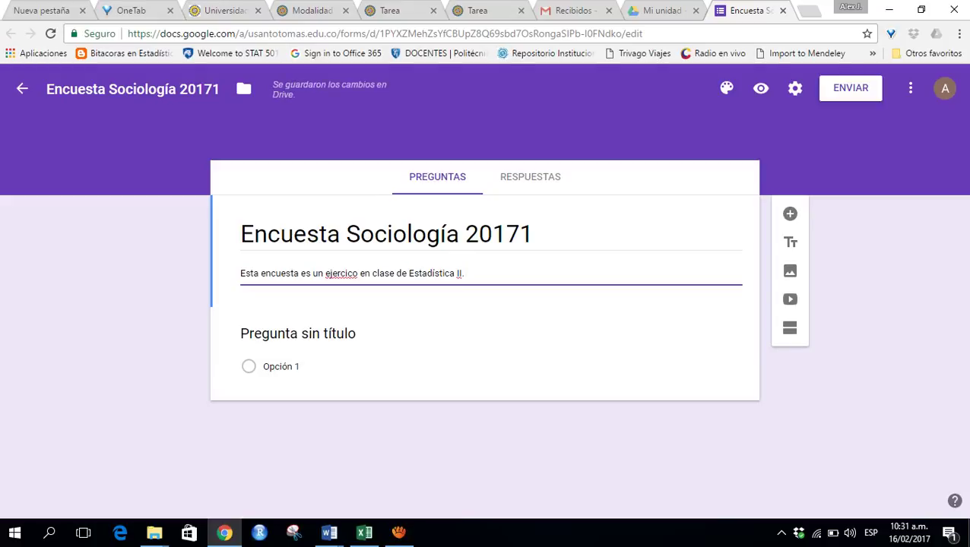
Step: Continue the form description with "Por lo tanto, está encuesta es netamente académica y"
{"action": "type", "text": "Por lo"}
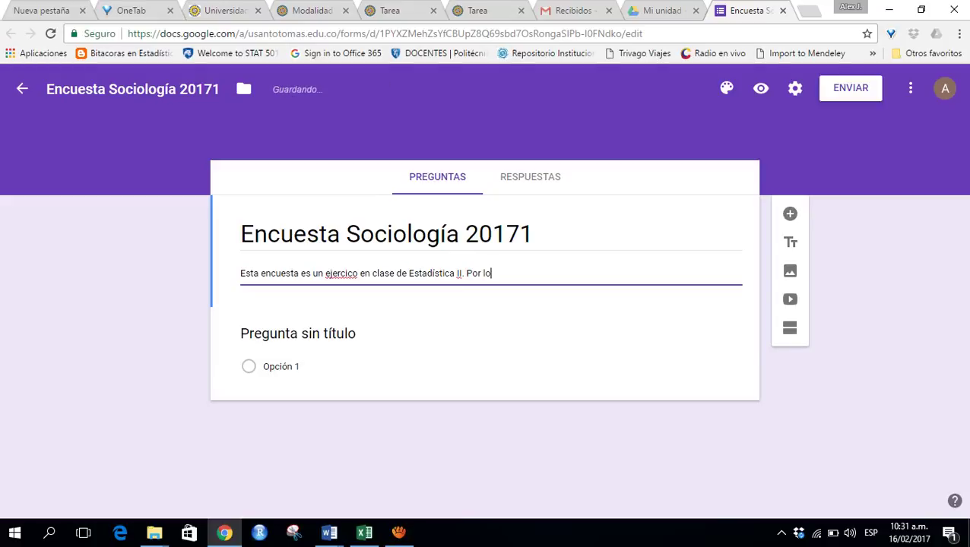
{"action": "type", "text": " tanto, est"}
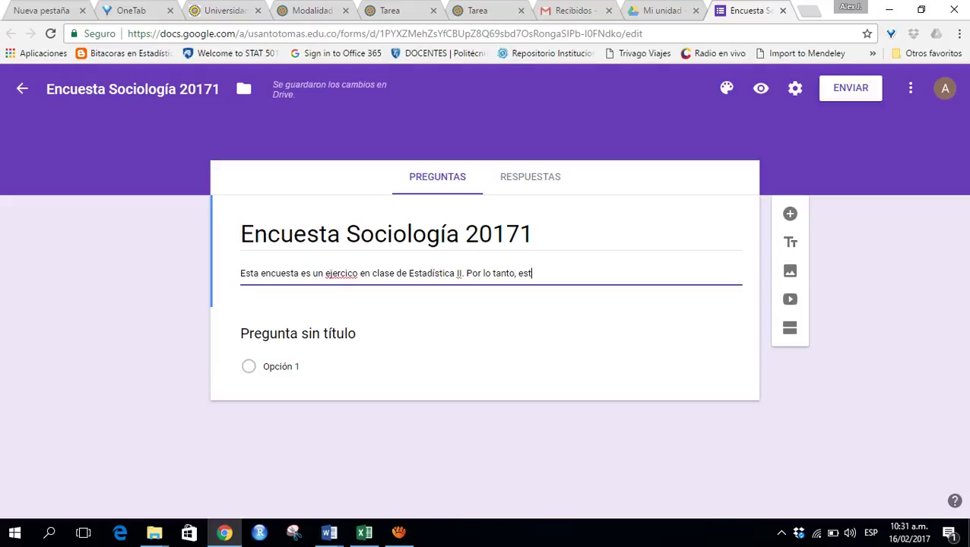
{"action": "type", "text": "á encue"}
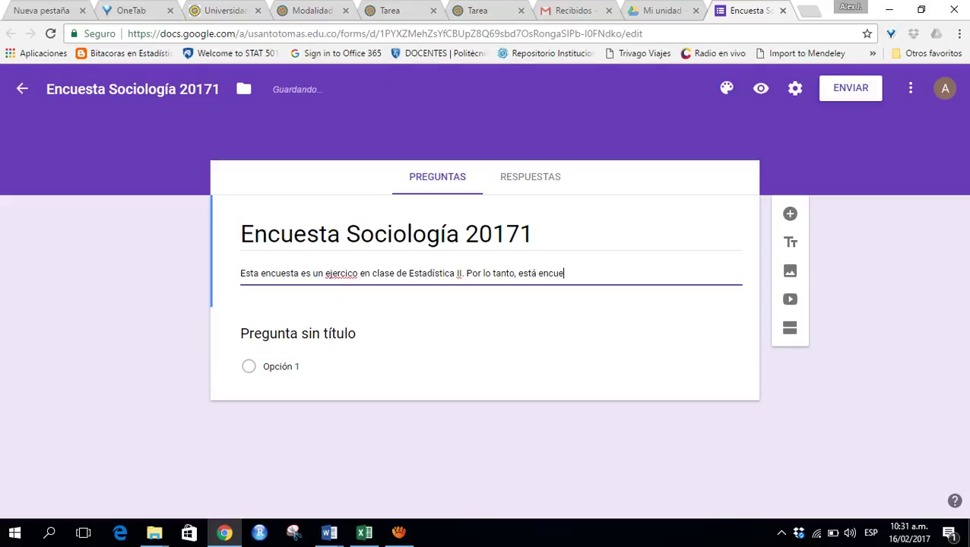
{"action": "type", "text": "sta es netamente acade"}
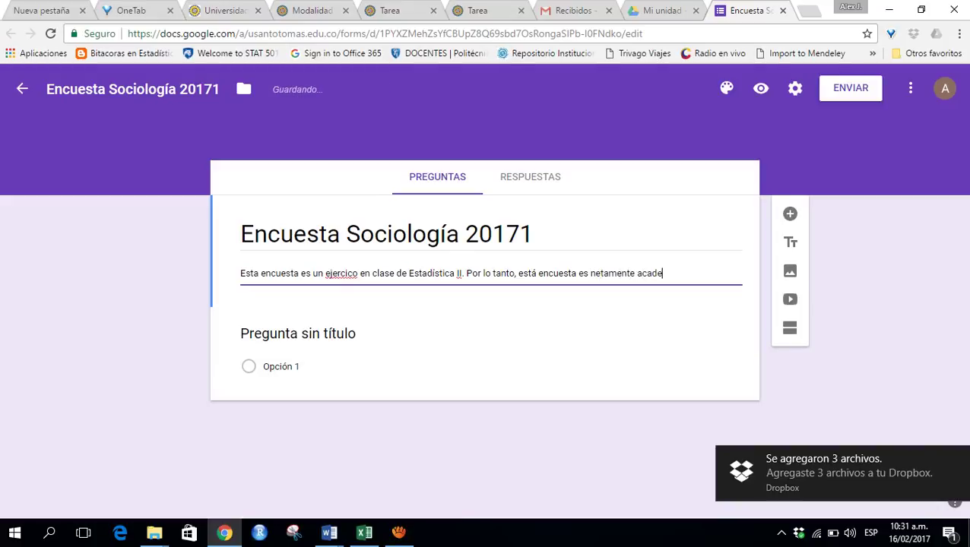
{"action": "key", "text": "BackSpace"}
{"action": "type", "text": "émica y se"}
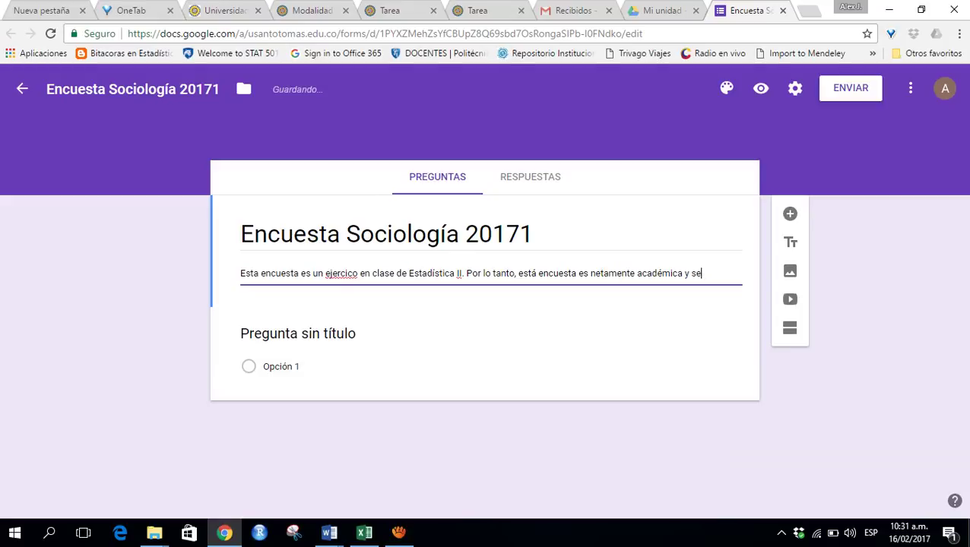
{"action": "key", "text": "BackSpace"}
{"action": "key", "text": "BackSpace"}
Step: Finish the form description with "consiste en lo siguiente .. . . . . ."
{"action": "type", "text": "consiste en lo si"}
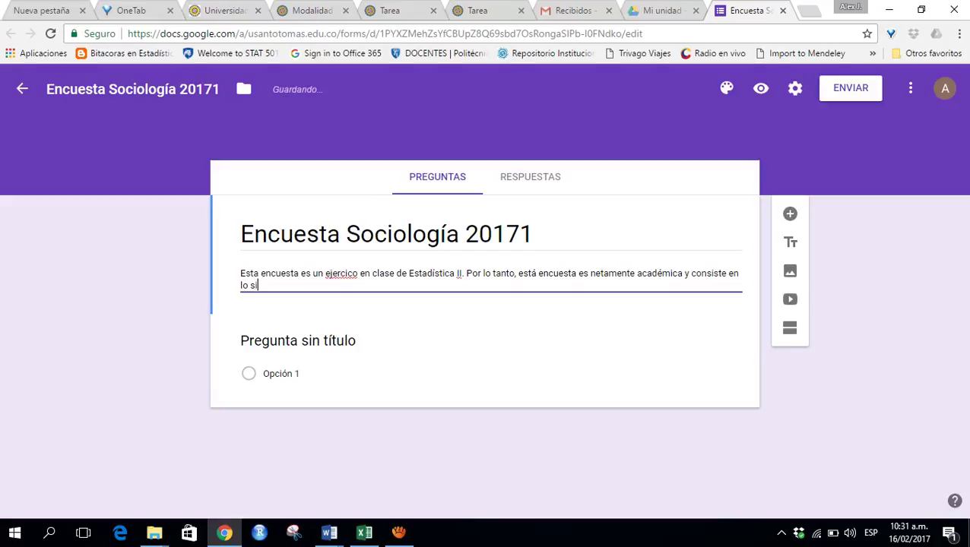
{"action": "type", "text": "guiete"}
{"action": "key", "text": "BackSpace"}
{"action": "key", "text": "BackSpace"}
{"action": "key", "text": "BackSpace"}
{"action": "key", "text": "BackSpace"}
{"action": "key", "text": "BackSpace"}
{"action": "type", "text": "iente .. . . . . ."}
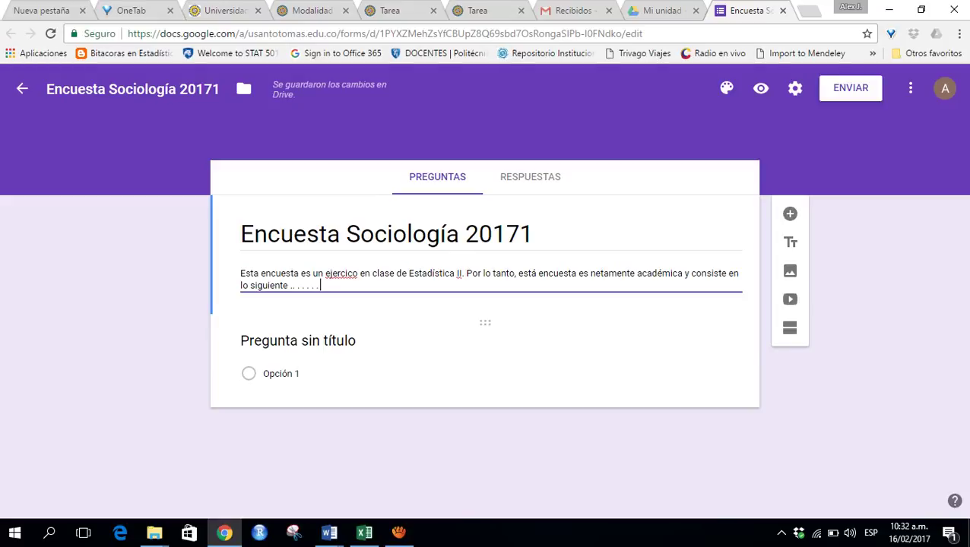
Step: Set up the first question as a required question titled "Sexo" with the suggested options Hombre and Mujer
{"action": "left_click", "coordinate": [298, 341]}
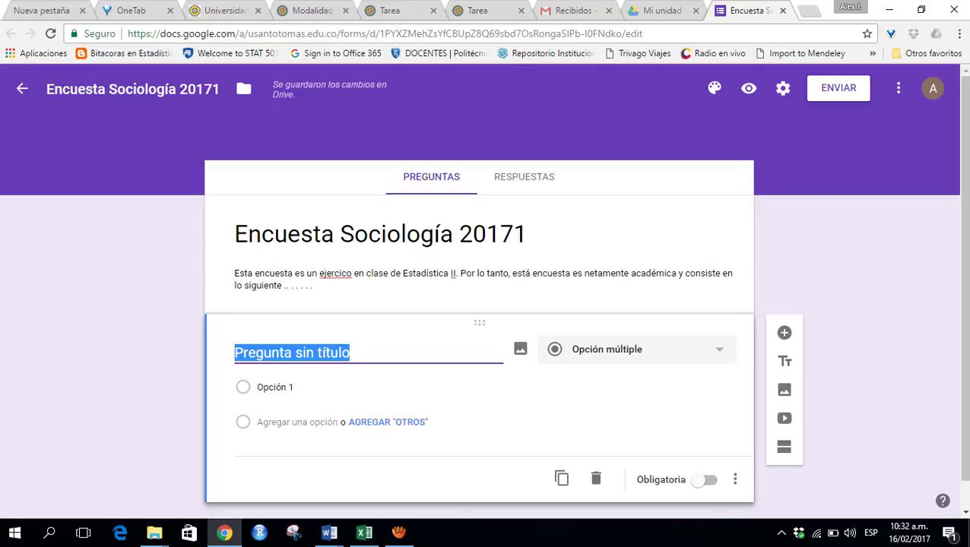
{"action": "type", "text": "Sexo"}
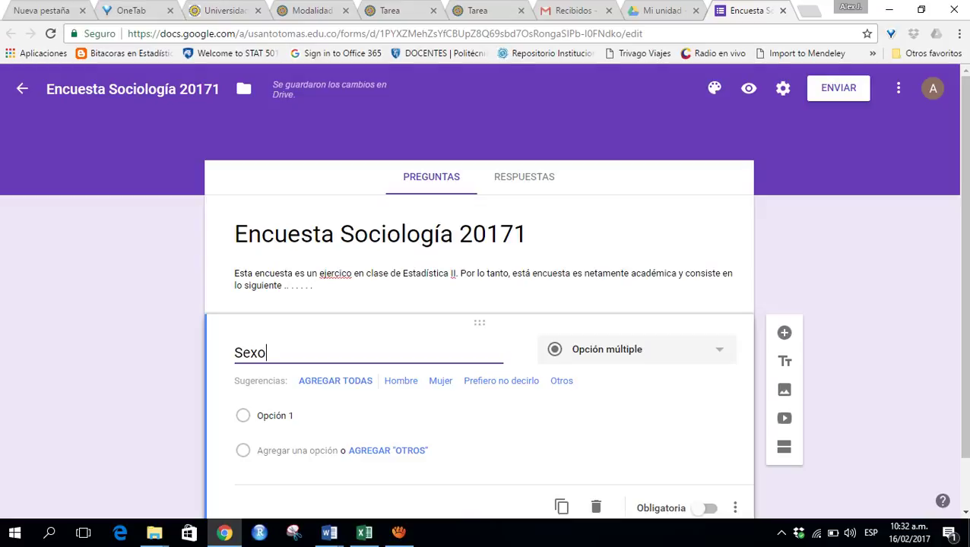
{"action": "left_click", "coordinate": [400, 381]}
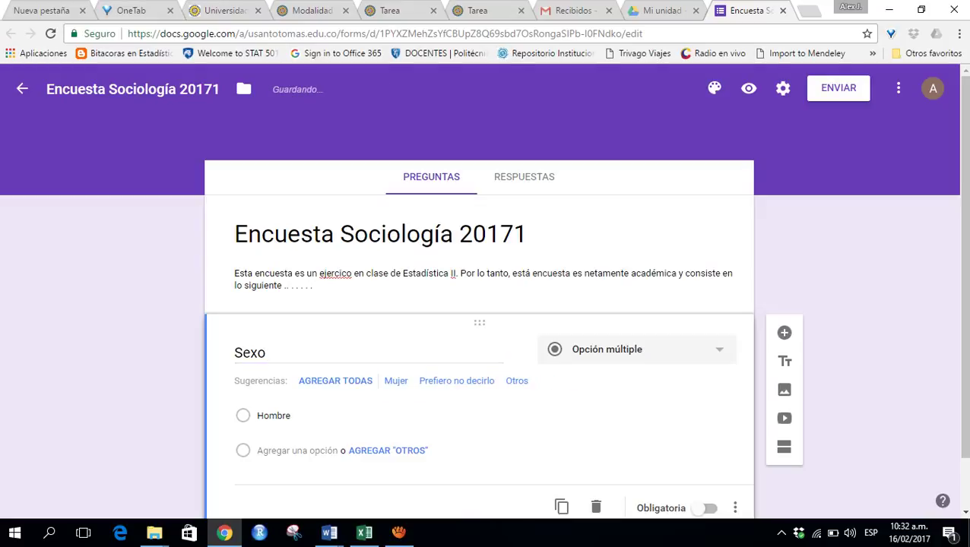
{"action": "left_click", "coordinate": [396, 381]}
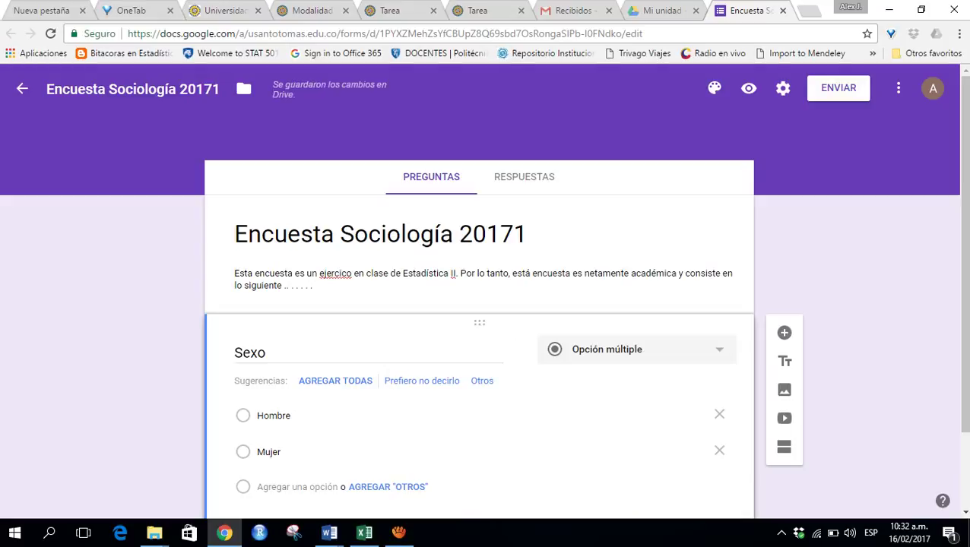
{"action": "left_click_drag", "start_coordinate": [965, 254], "coordinate": [965, 330]}
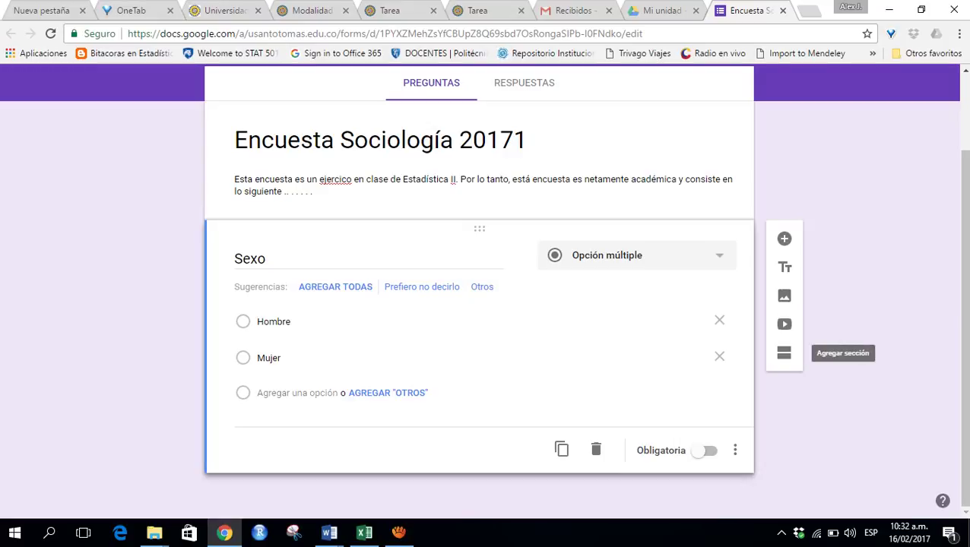
{"action": "left_click", "coordinate": [703, 450]}
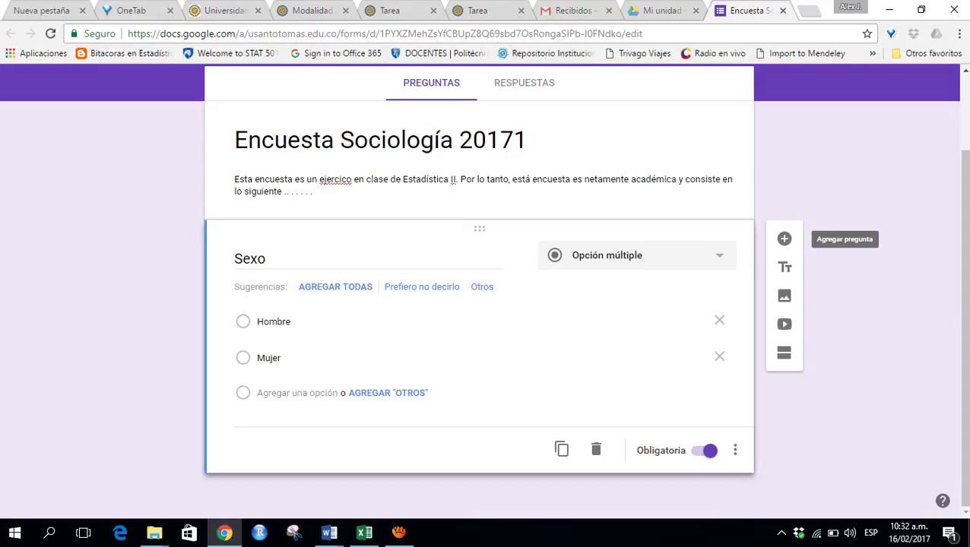
Step: Add a second question below Sexo and title it "Estrato"
{"action": "left_click", "coordinate": [785, 239]}
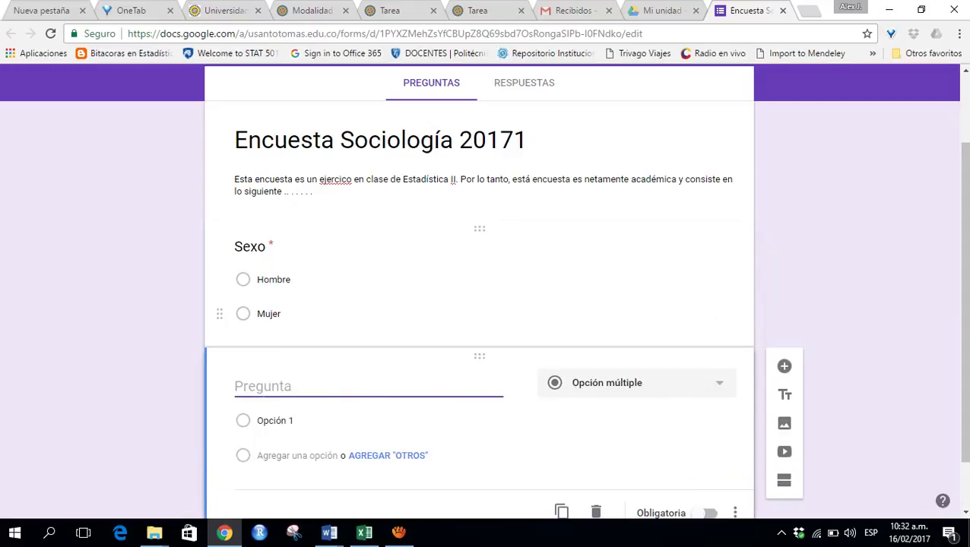
{"action": "type", "text": "EStrato"}
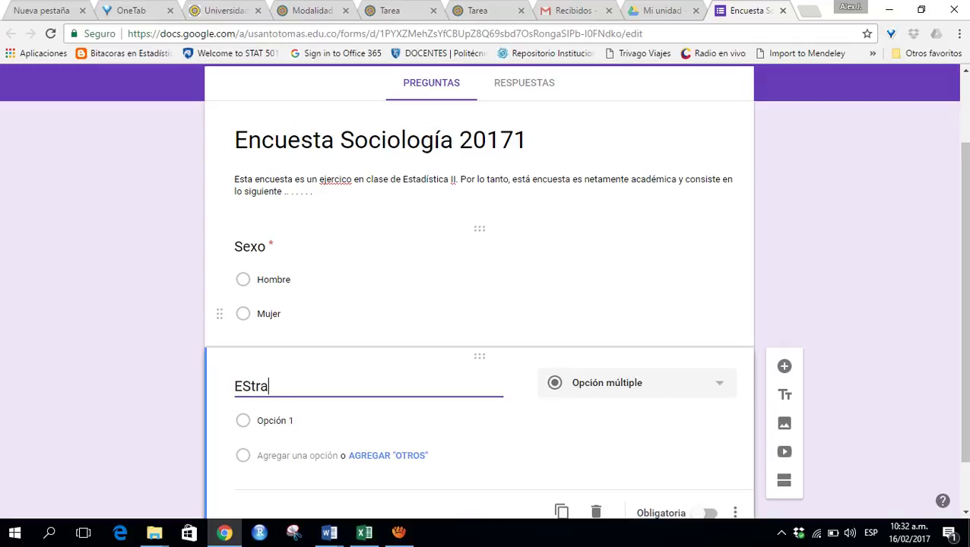
{"action": "key", "text": "BackSpace"}
{"action": "key", "text": "BackSpace"}
{"action": "key", "text": "BackSpace"}
{"action": "key", "text": "BackSpace"}
{"action": "key", "text": "BackSpace"}
{"action": "key", "text": "BackSpace"}
{"action": "type", "text": "strato"}
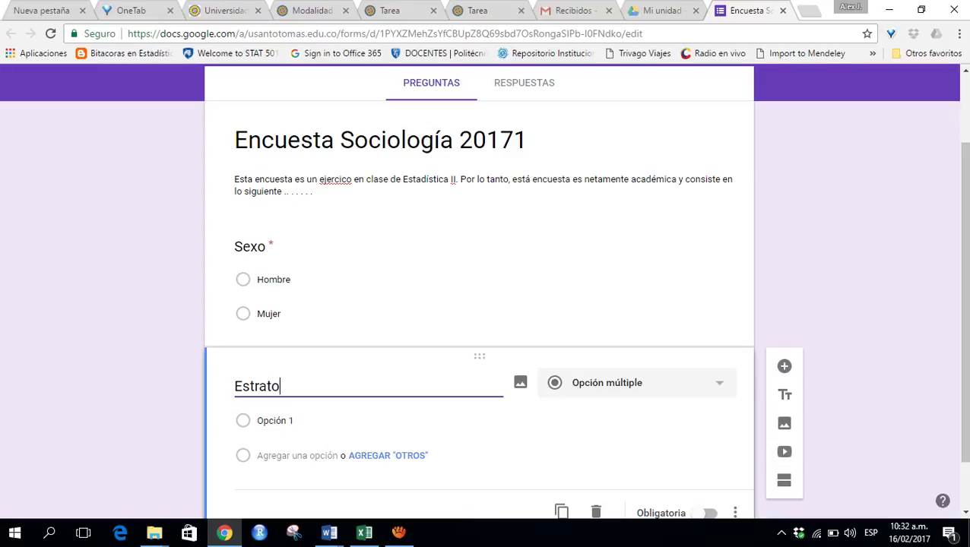
Step: Change the Estrato question to Lista desplegable and enter I, II and III as its first three options
{"action": "left_click", "coordinate": [637, 383]}
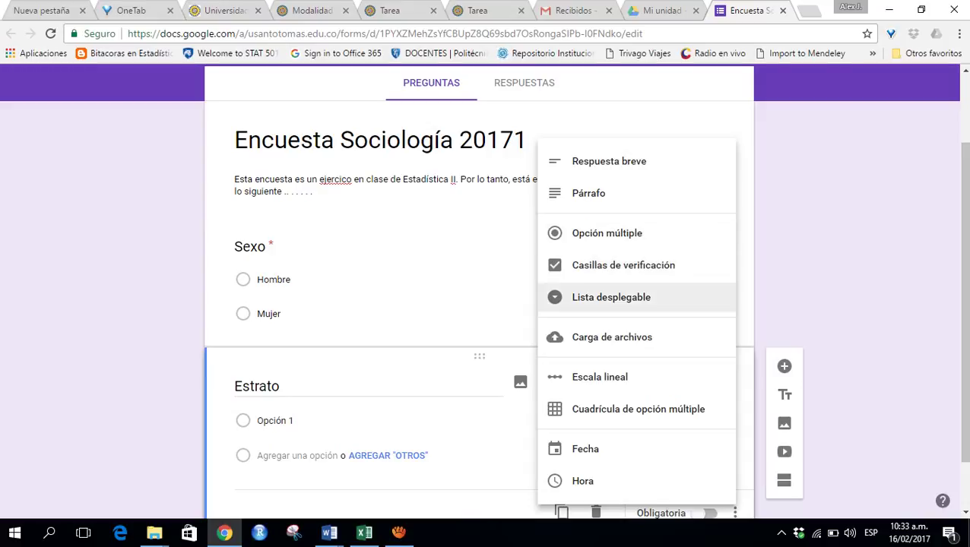
{"action": "left_click", "coordinate": [611, 297]}
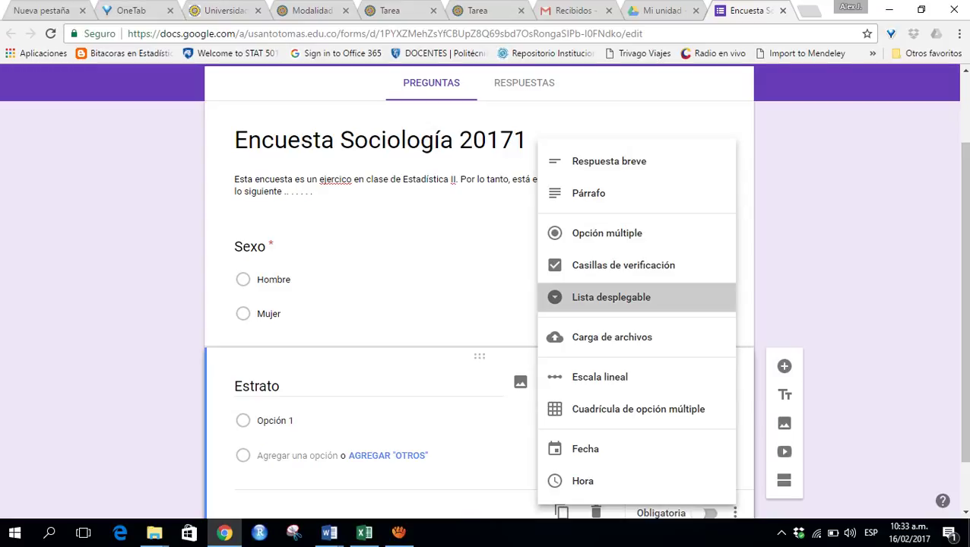
{"action": "left_click", "coordinate": [269, 418]}
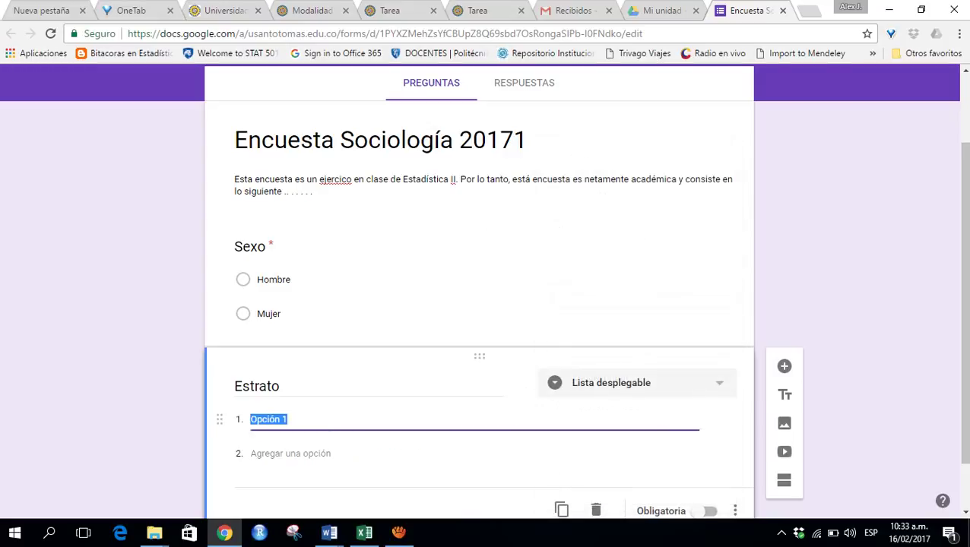
{"action": "type", "text": "I"}
{"action": "key", "text": "Return"}
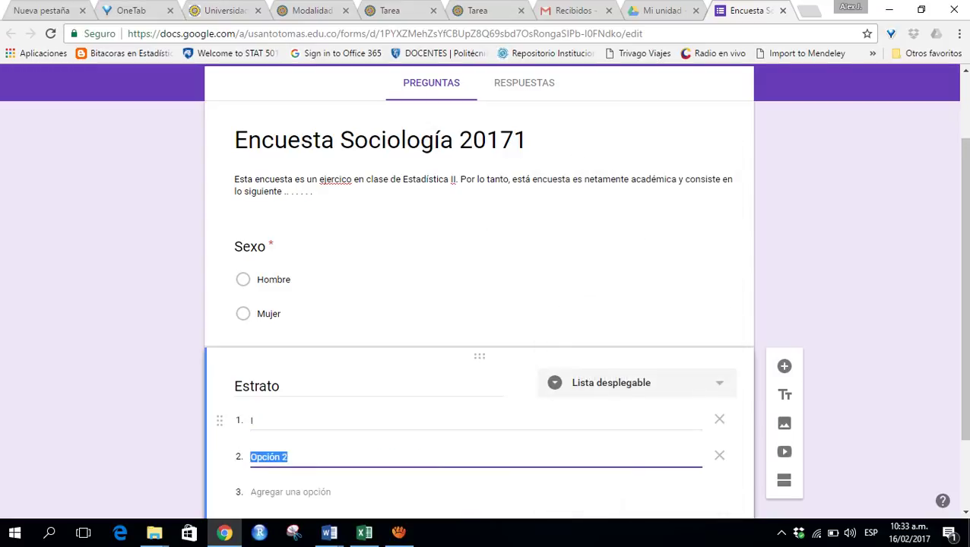
{"action": "type", "text": "II"}
{"action": "key", "text": "Return"}
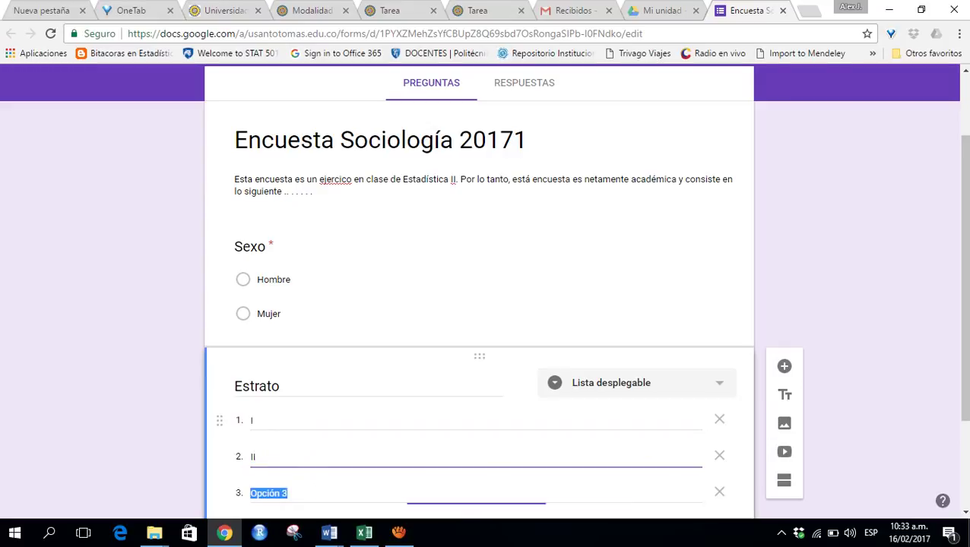
{"action": "type", "text": "III"}
{"action": "key", "text": "Return"}
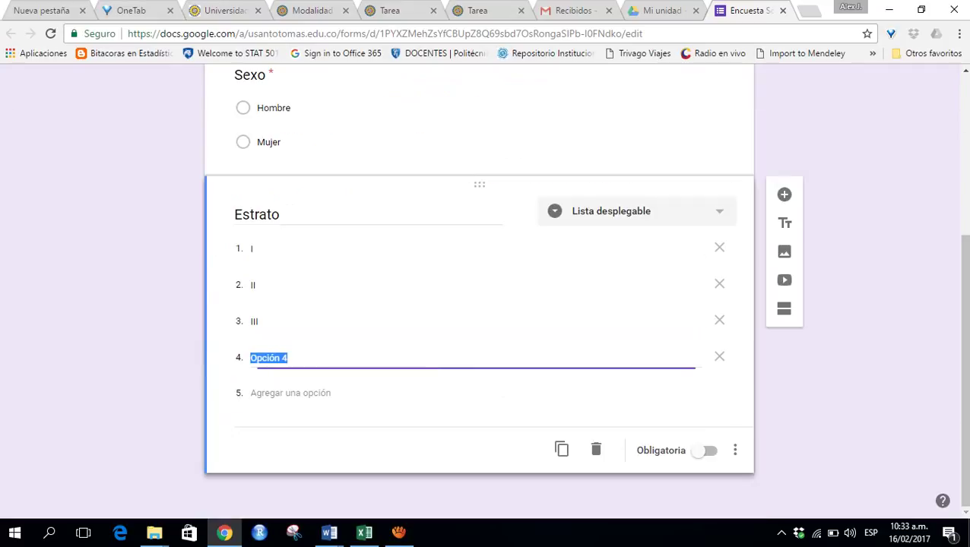
Step: Complete the Estrato option list with IV, V and VI
{"action": "type", "text": "IV"}
{"action": "key", "text": "Return"}
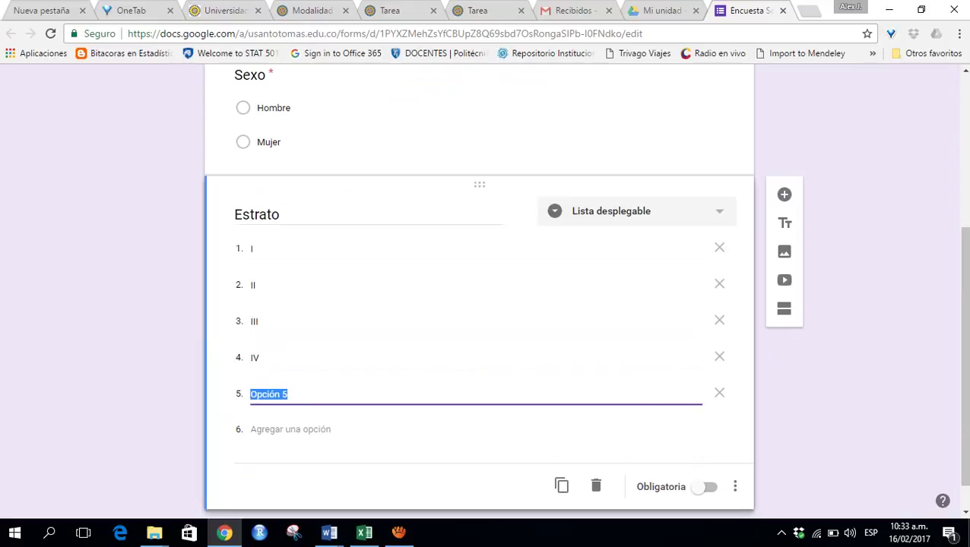
{"action": "type", "text": "V"}
{"action": "key", "text": "Return"}
{"action": "type", "text": "VI"}
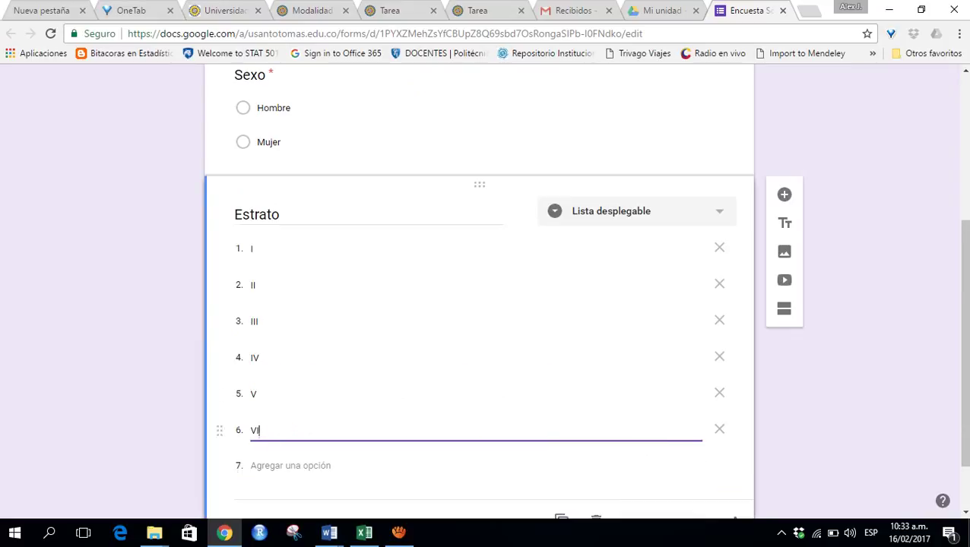
Step: Add a Respuesta breve question titled "Edad" below Estrato
{"action": "left_click", "coordinate": [784, 195]}
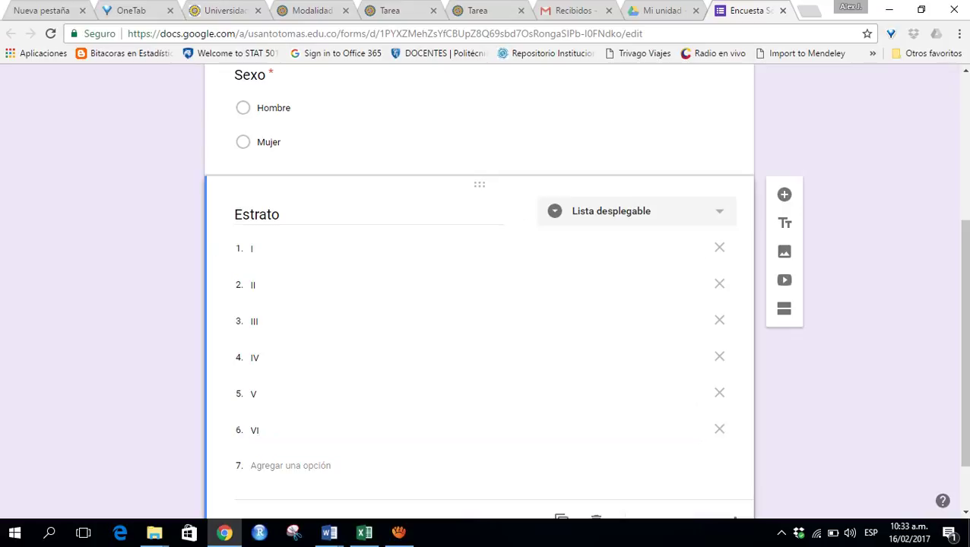
{"action": "left_click", "coordinate": [784, 195]}
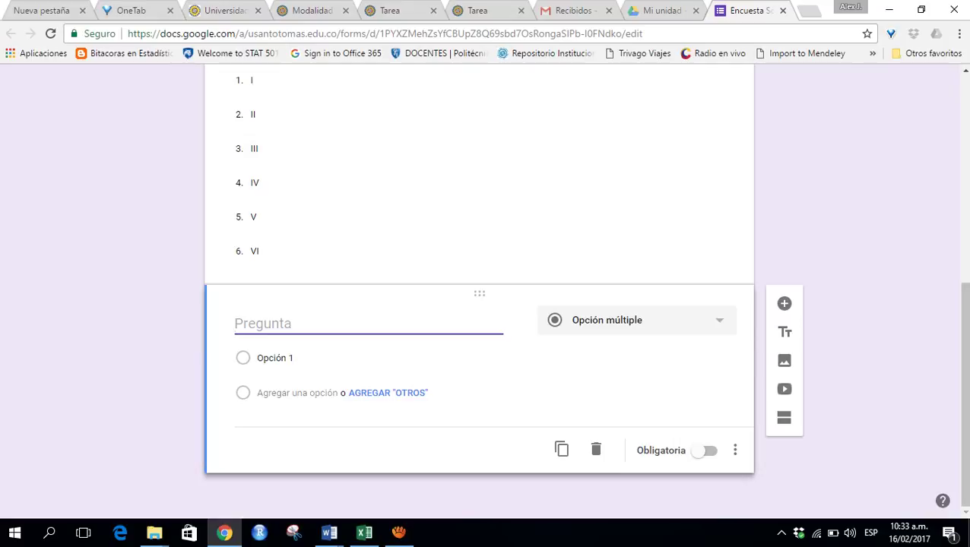
{"action": "type", "text": "Edad"}
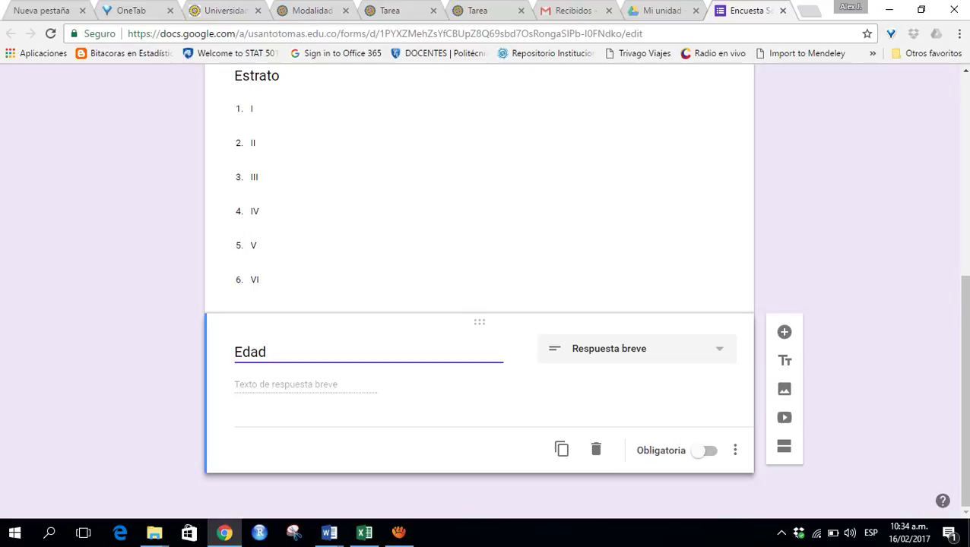
{"action": "left_click", "coordinate": [637, 348]}
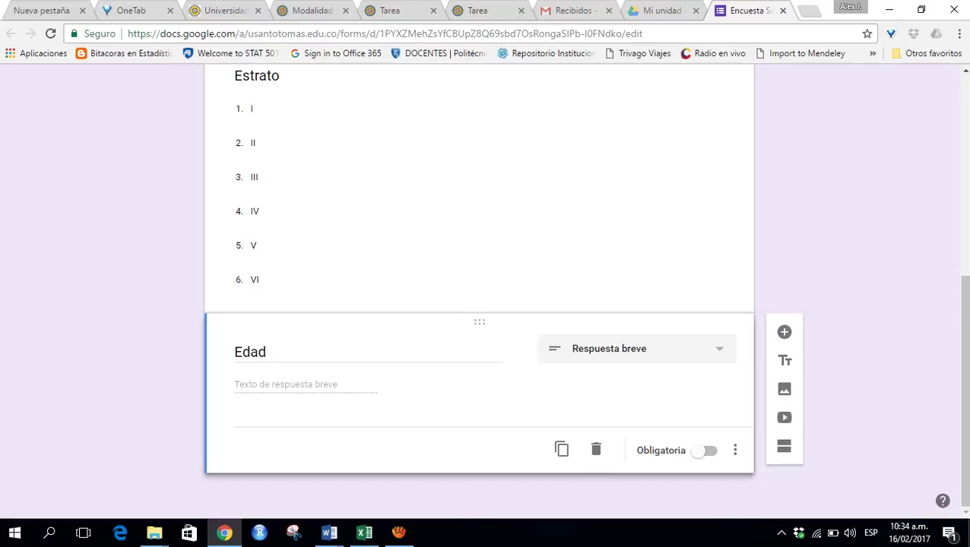
Step: Add a description to the Edad question, starting with "Responder en forma númerica. Es decir, si la"
{"action": "left_click", "coordinate": [735, 450]}
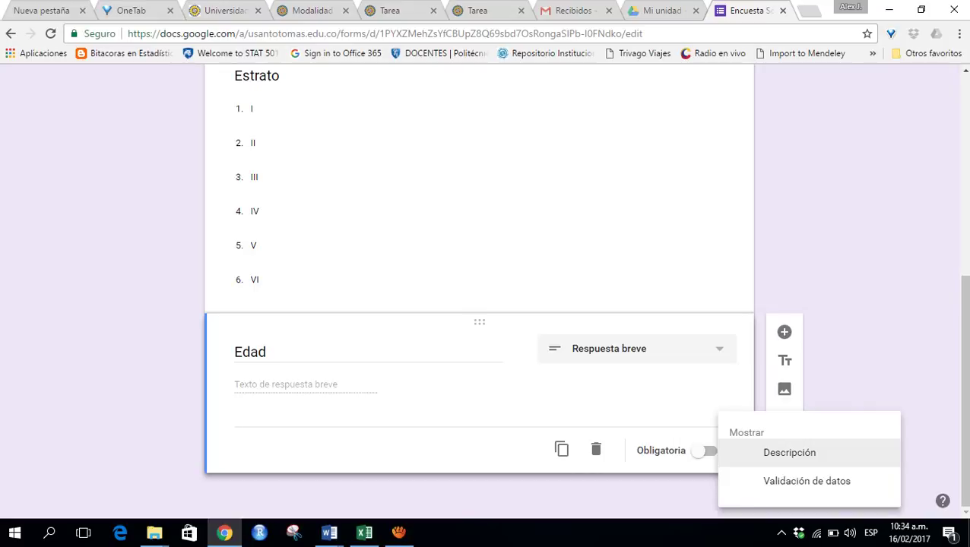
{"action": "left_click", "coordinate": [788, 453]}
{"action": "type", "text": "Res"}
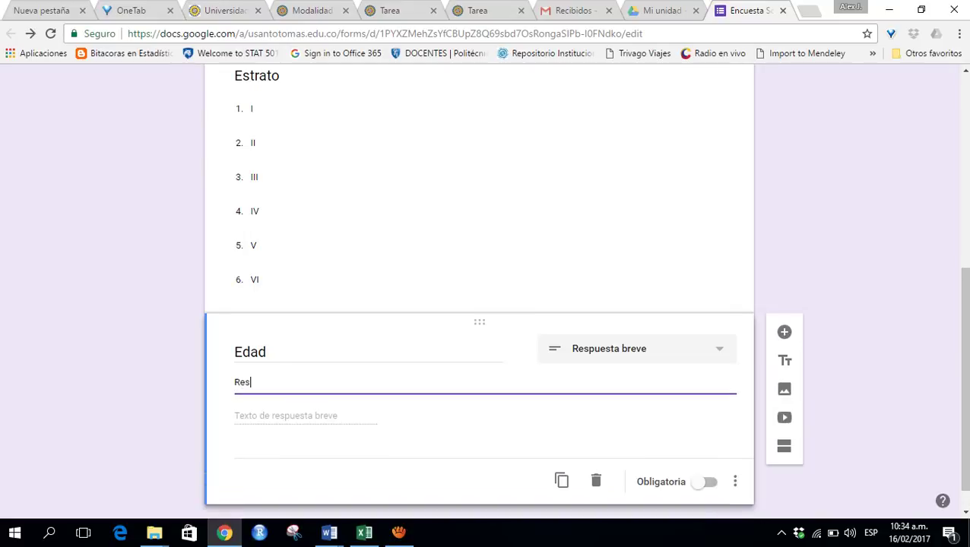
{"action": "type", "text": "ponder en forma númeric"}
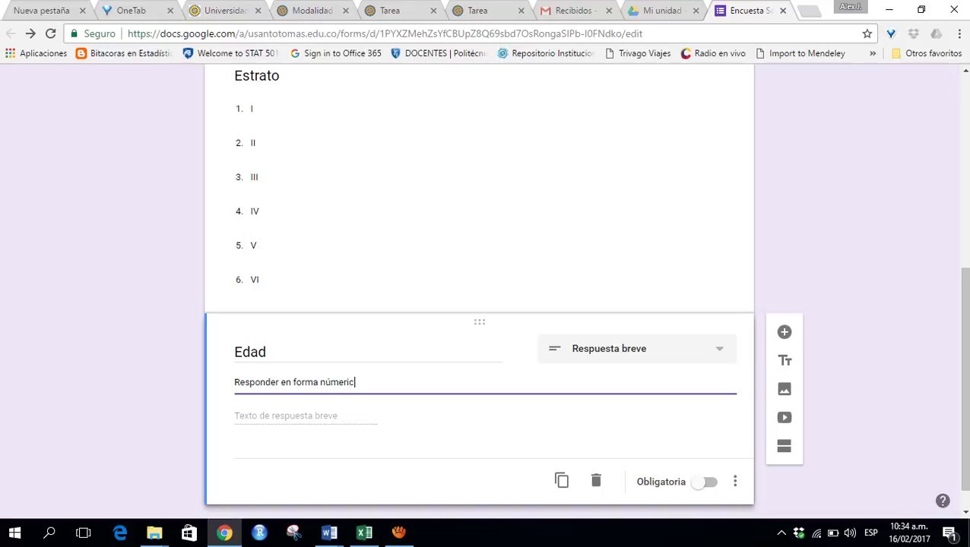
{"action": "type", "text": "a. Es decir"}
{"action": "type", "text": ", "}
{"action": "type", "text": "20"}
{"action": "key", "text": "BackSpace"}
{"action": "key", "text": "BackSpace"}
{"action": "type", "text": "si la "}
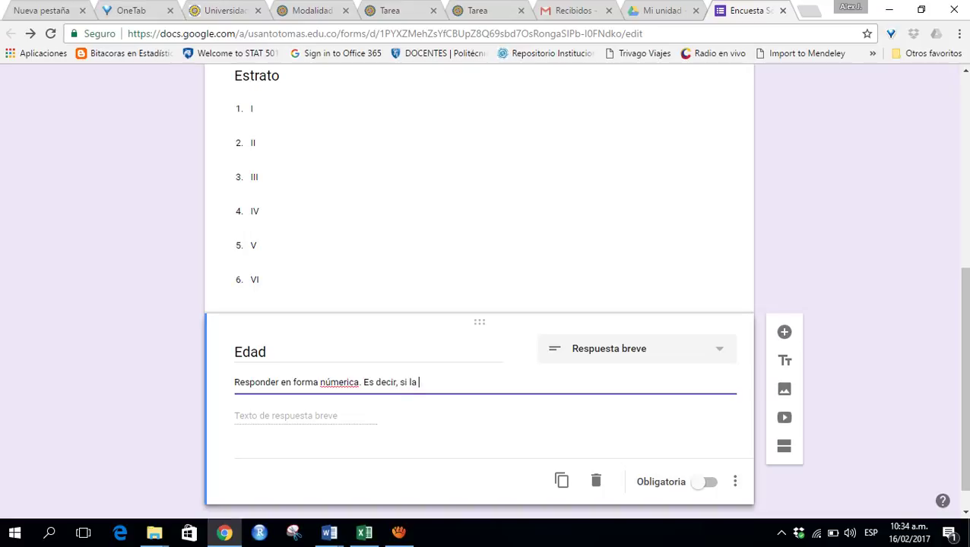
Step: Finish the Edad description with "persona tiene veinte años entonces responder 20."
{"action": "type", "text": "persona tiene veinte a"}
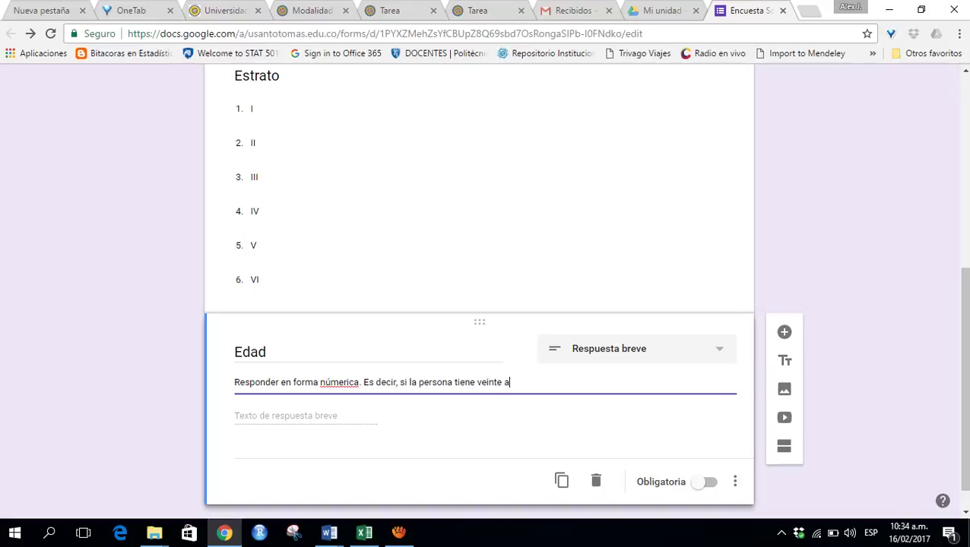
{"action": "type", "text": "ños entonces respo"}
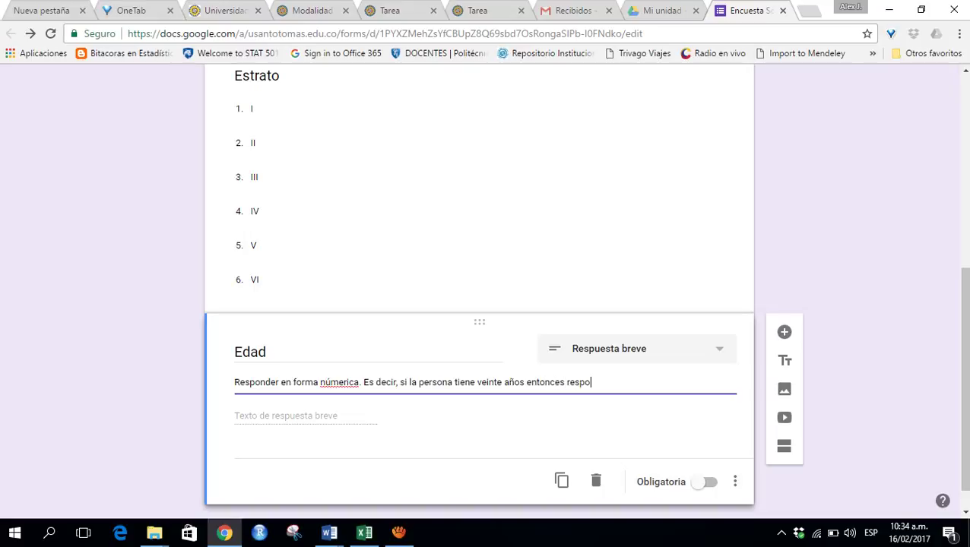
{"action": "type", "text": "nder 20."}
Step: Make both the Edad and Estrato questions required
{"action": "left_click", "coordinate": [703, 482]}
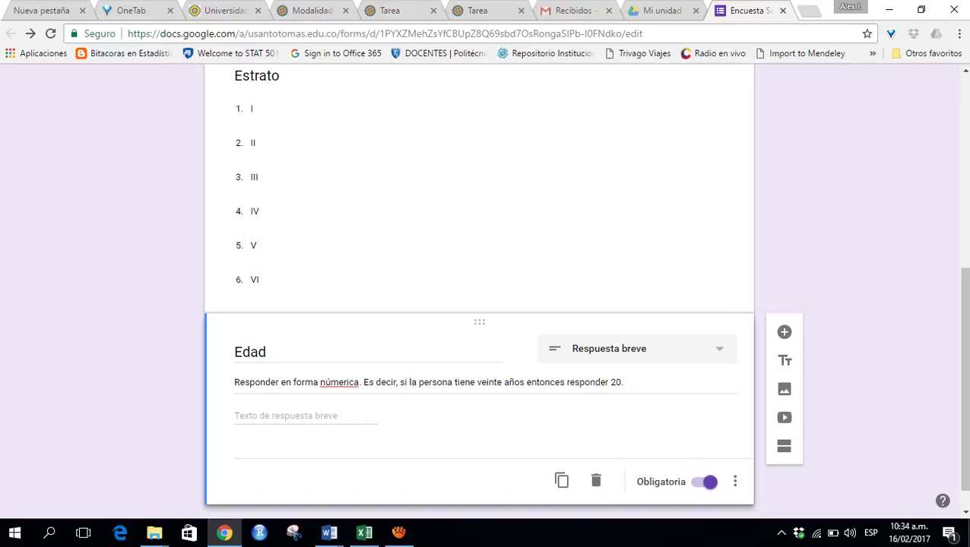
{"action": "left_click", "coordinate": [255, 280]}
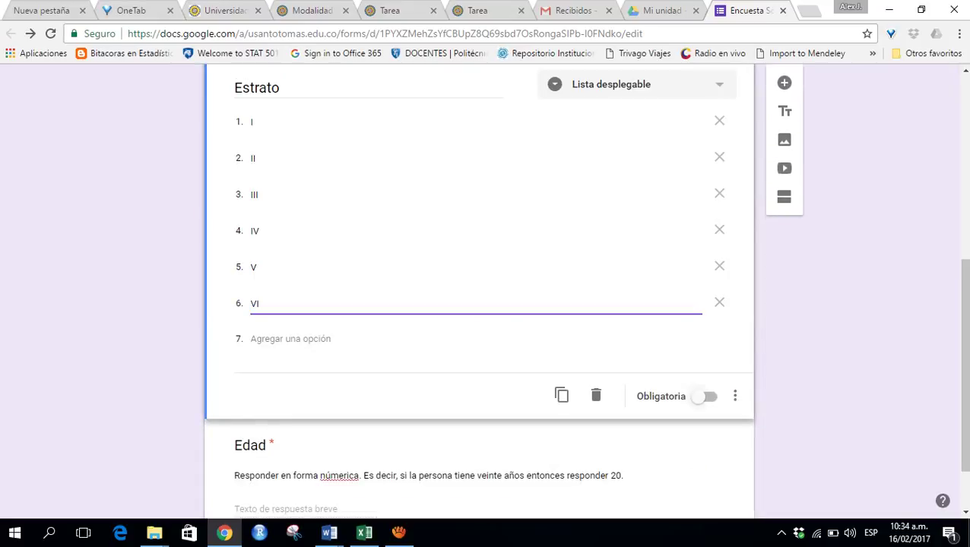
{"action": "left_click", "coordinate": [704, 395]}
{"action": "scroll", "coordinate": [479, 289], "scroll_direction": "down", "scroll_amount": 1}
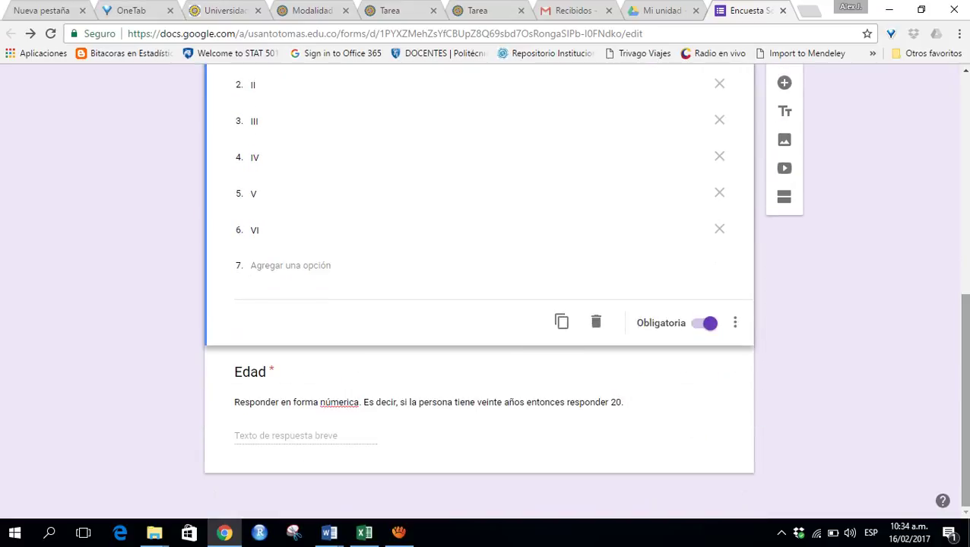
Step: Add data validation to the Edad question so that the answer is a Número Superior a 0
{"action": "left_click", "coordinate": [428, 402]}
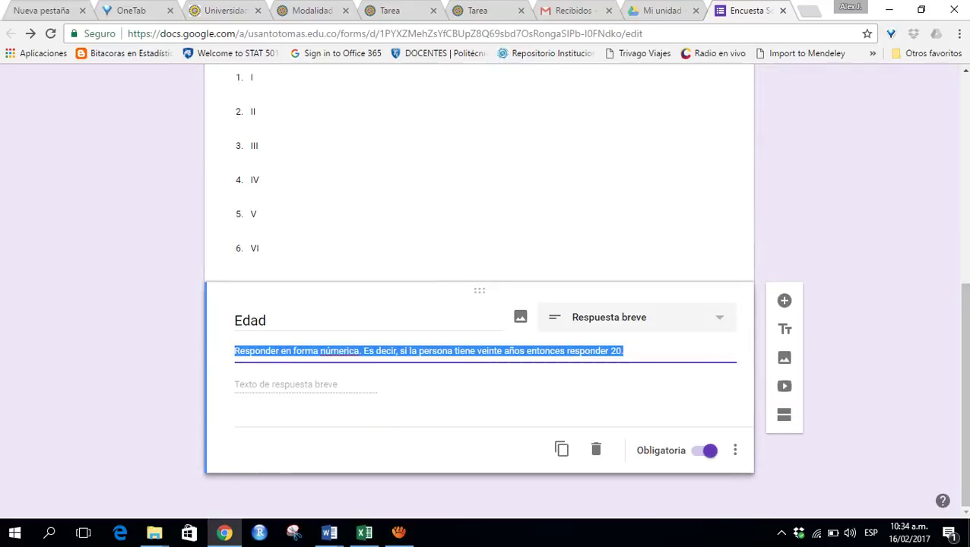
{"action": "left_click", "coordinate": [255, 321]}
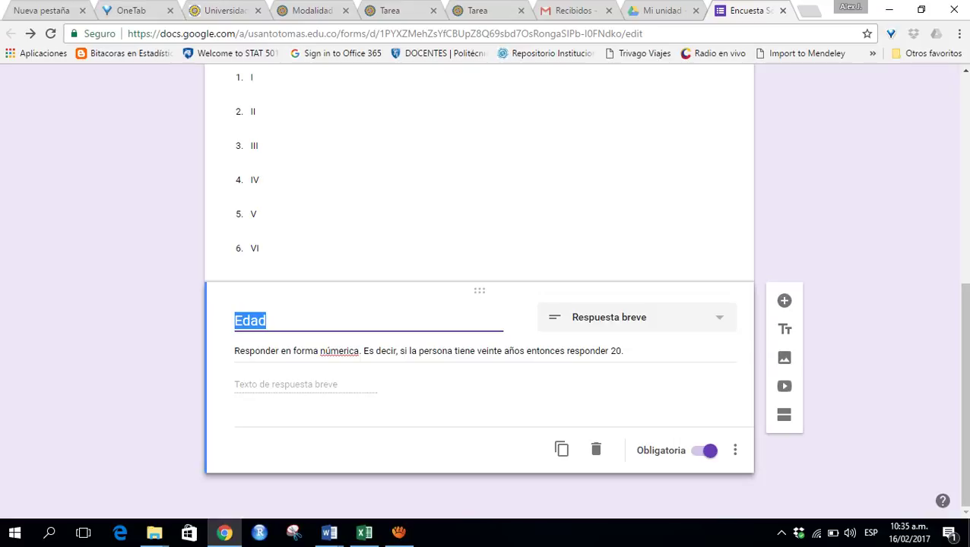
{"action": "left_click", "coordinate": [734, 450]}
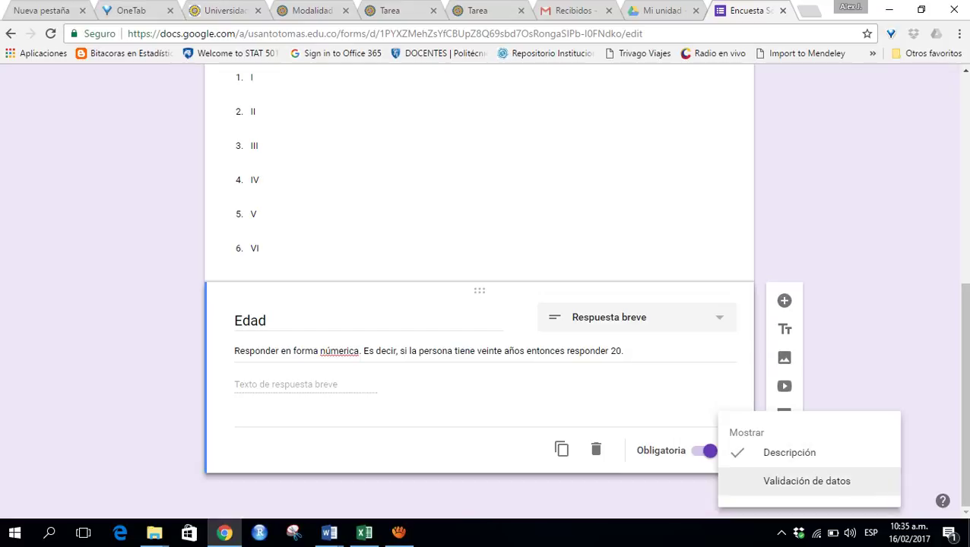
{"action": "left_click", "coordinate": [807, 481]}
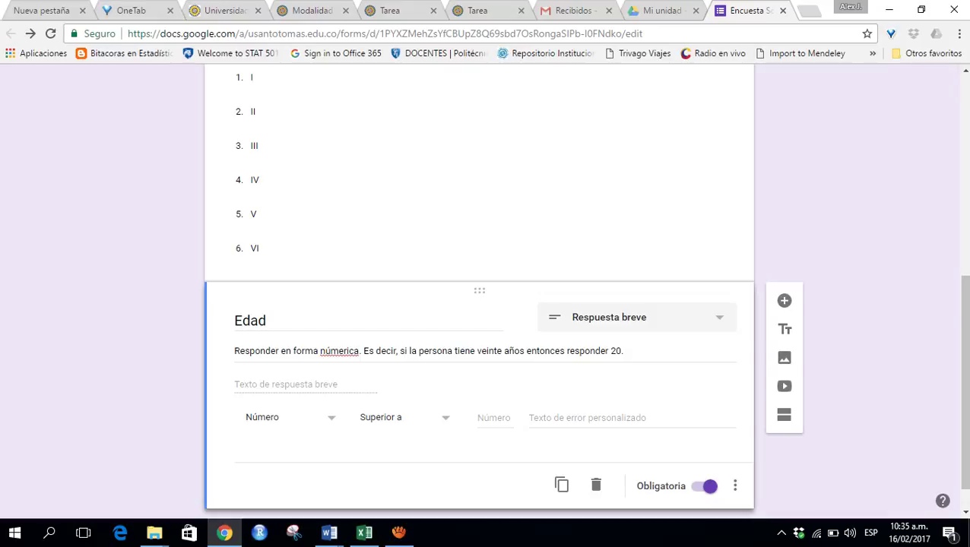
{"action": "left_click", "coordinate": [495, 418]}
{"action": "type", "text": "0"}
Step: Correct the misspelled word in the Edad description to the suggested spelling "numérica"
{"action": "triple_click", "coordinate": [339, 352]}
{"action": "right_click", "coordinate": [339, 351]}
{"action": "left_click", "coordinate": [295, 351]}
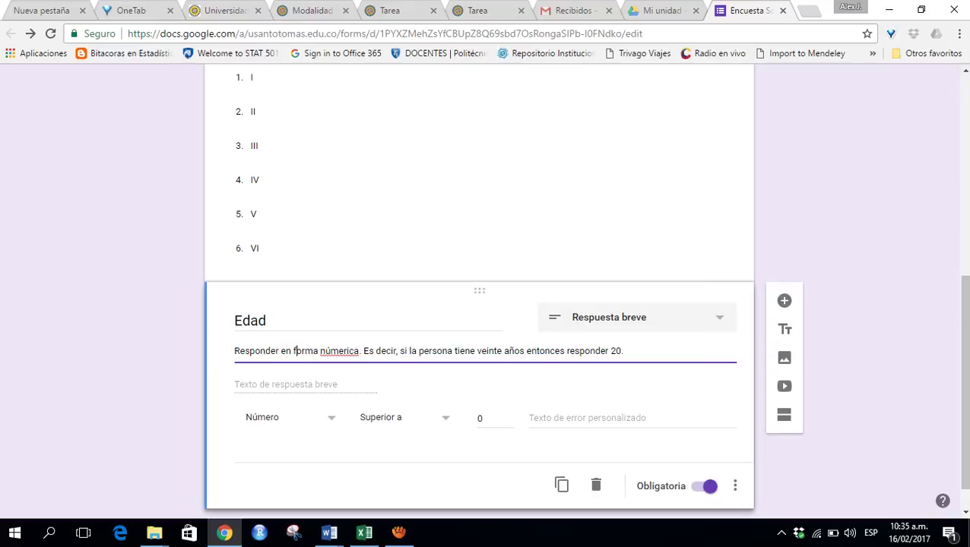
{"action": "right_click", "coordinate": [333, 349]}
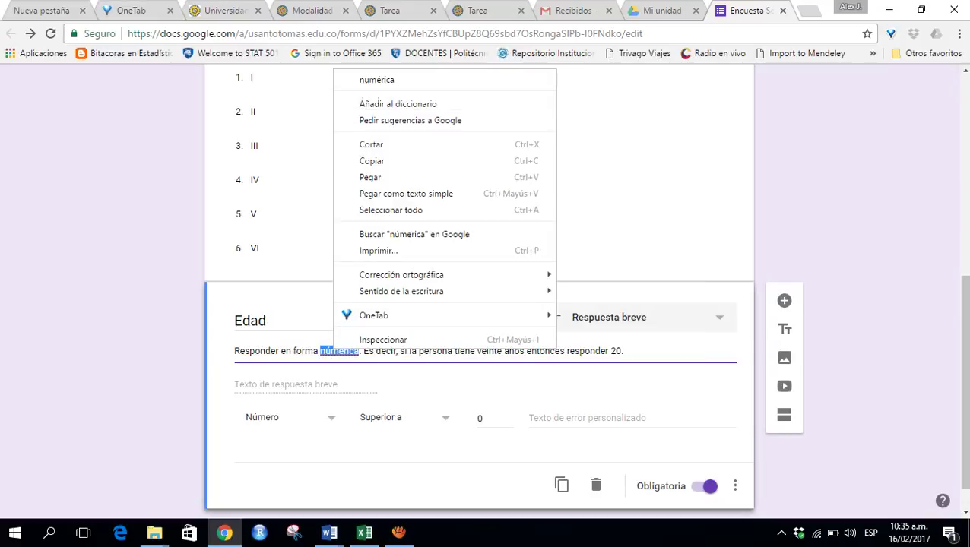
{"action": "left_click", "coordinate": [376, 79]}
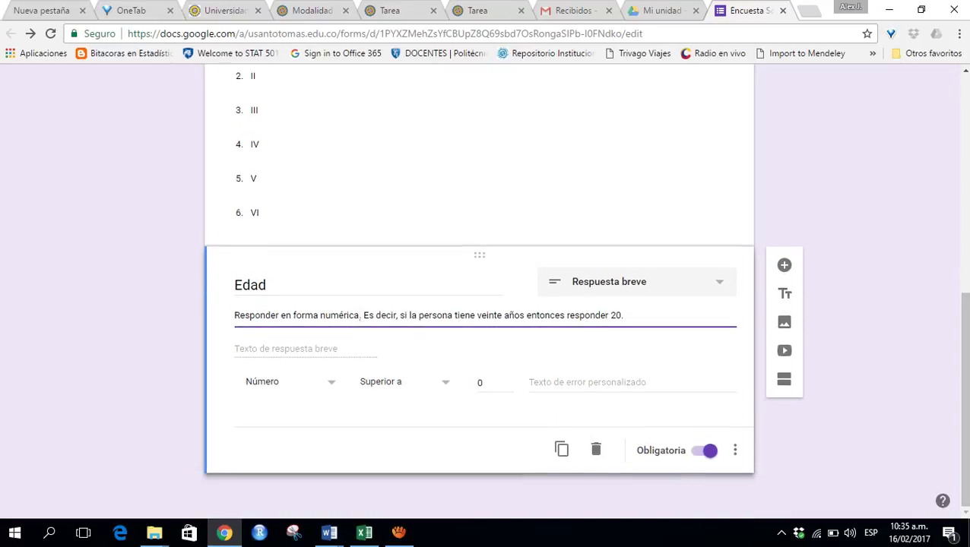
Step: Set the custom error text of the Edad validation to "Escribir el valor en forma numérica."
{"action": "left_click", "coordinate": [734, 450]}
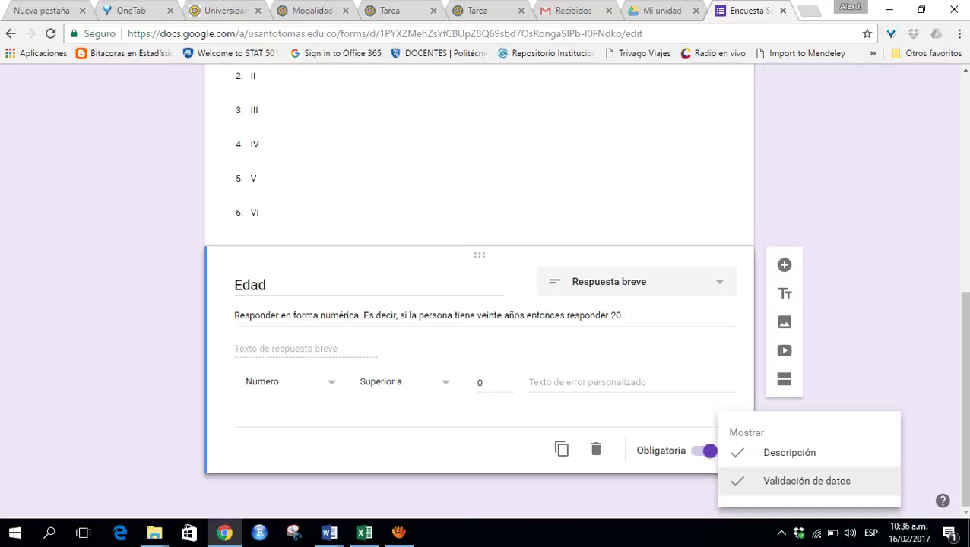
{"action": "key", "text": "Escape"}
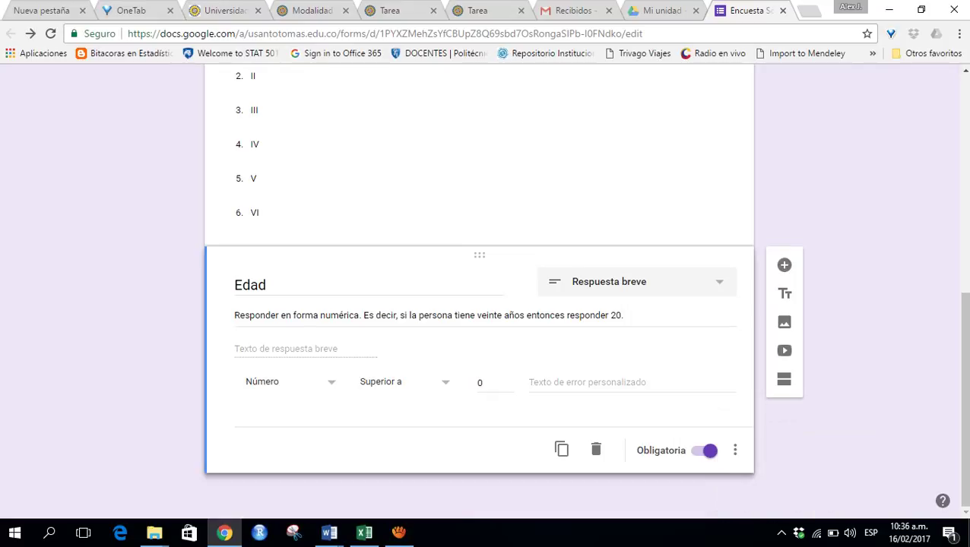
{"action": "left_click", "coordinate": [571, 382]}
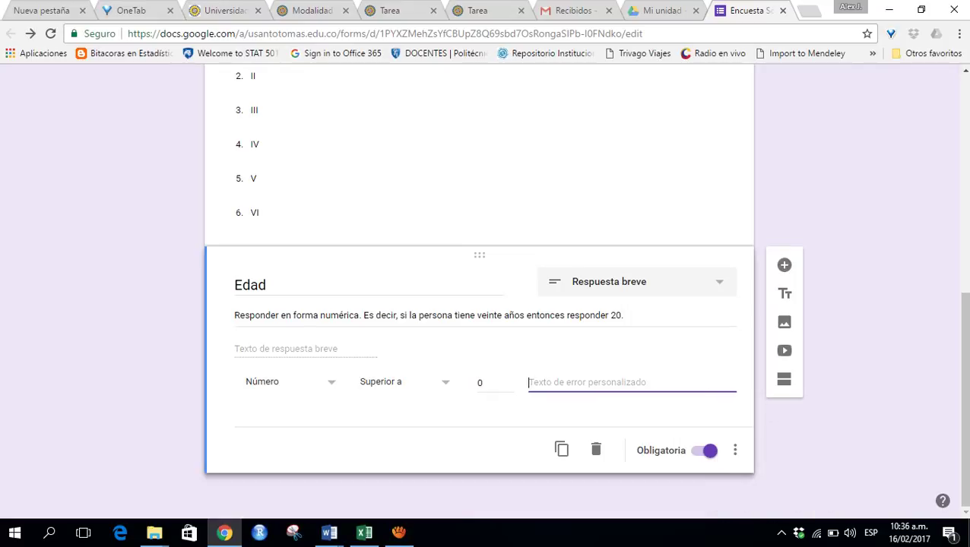
{"action": "type", "text": "Escribir e"}
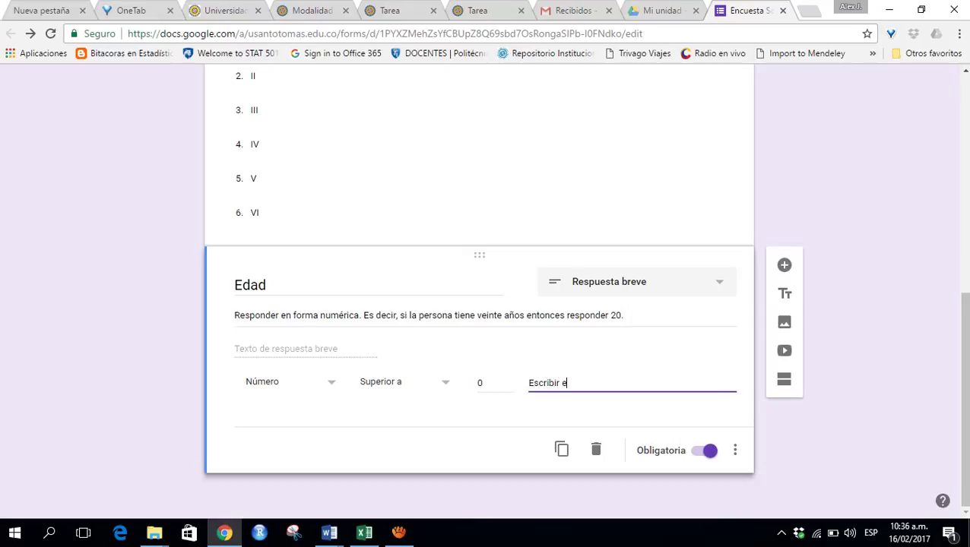
{"action": "type", "text": "l valor en forma numérica."}
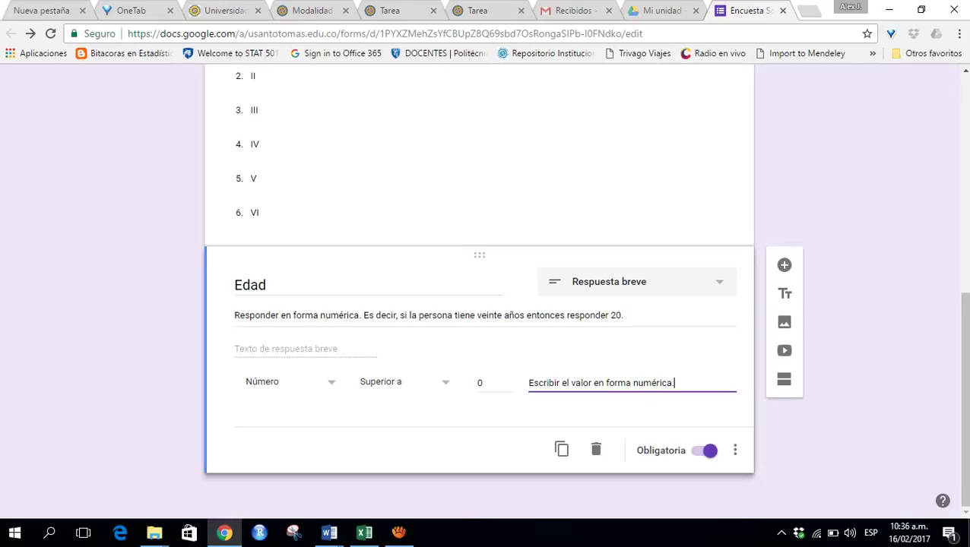
{"action": "key", "text": "Tab"}
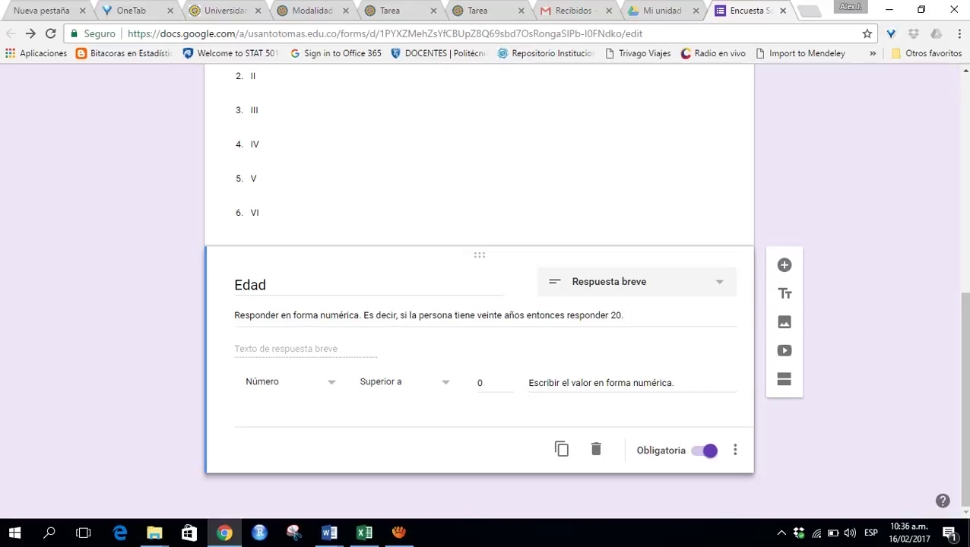
{"action": "scroll", "coordinate": [479, 289], "scroll_direction": "up", "scroll_amount": 4}
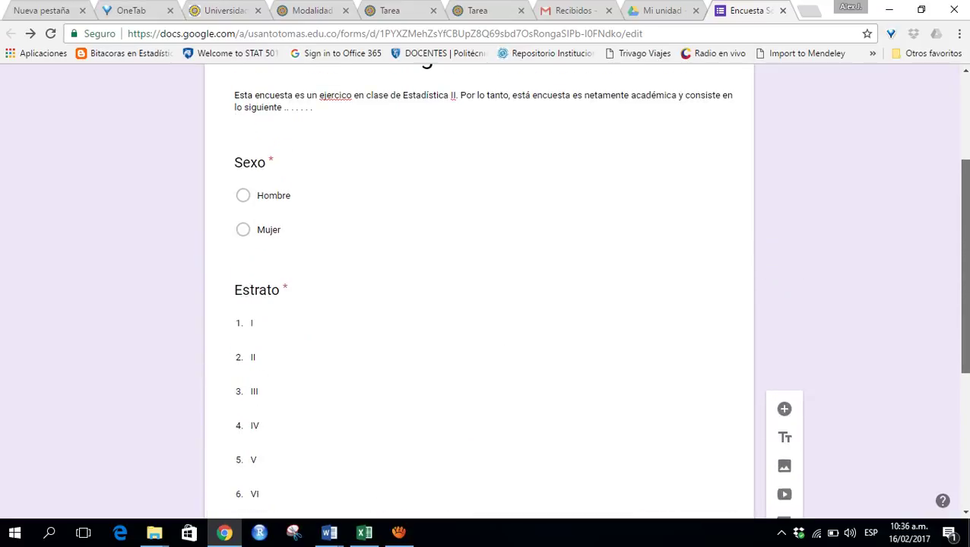
Step: Add a new multiple-choice question titled "Estado civil" below the Edad question
{"action": "scroll", "coordinate": [479, 289], "scroll_direction": "down", "scroll_amount": 2}
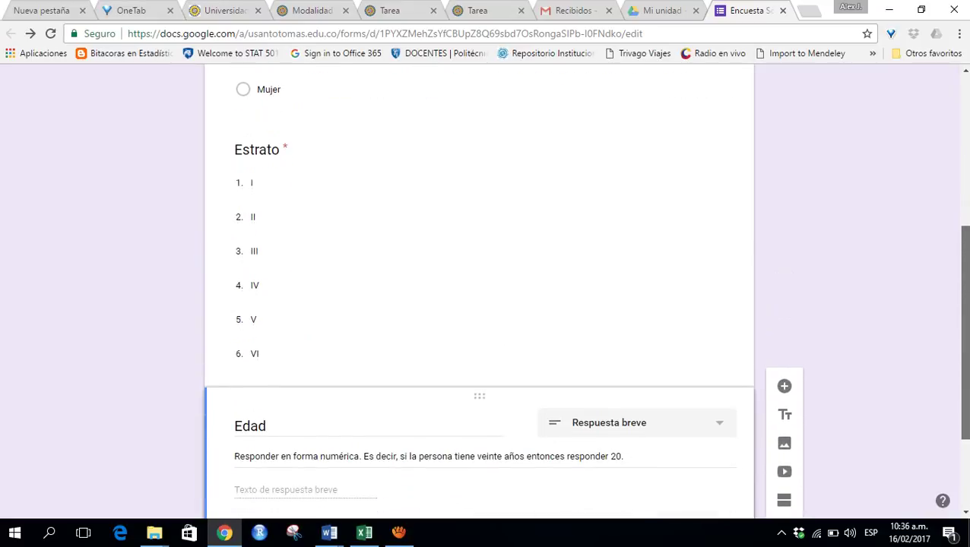
{"action": "scroll", "coordinate": [478, 289], "scroll_direction": "down", "scroll_amount": 2}
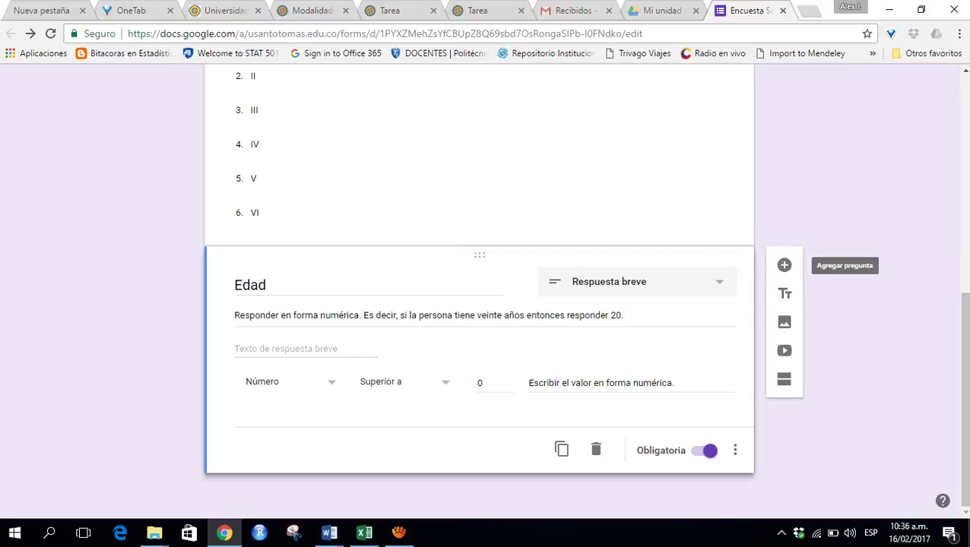
{"action": "left_click", "coordinate": [784, 264]}
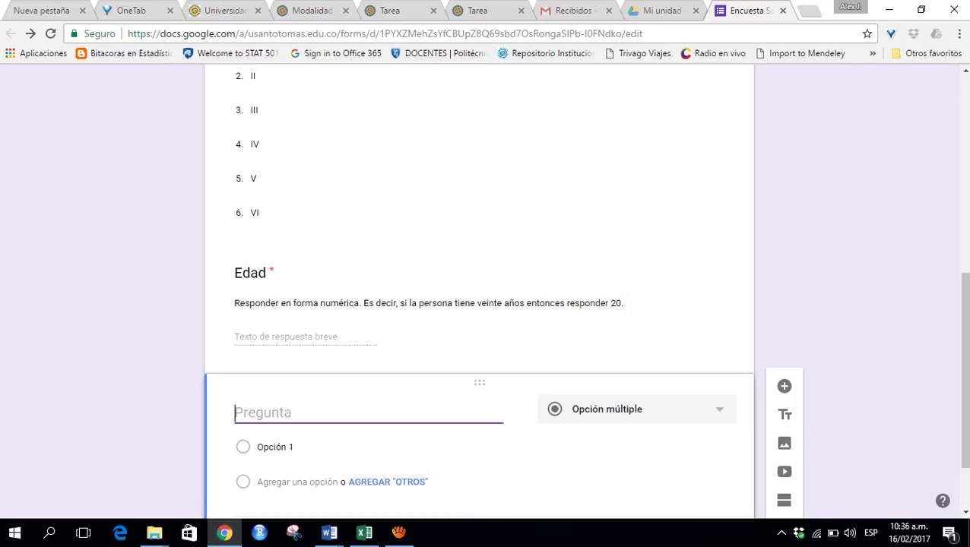
{"action": "type", "text": "Esta"}
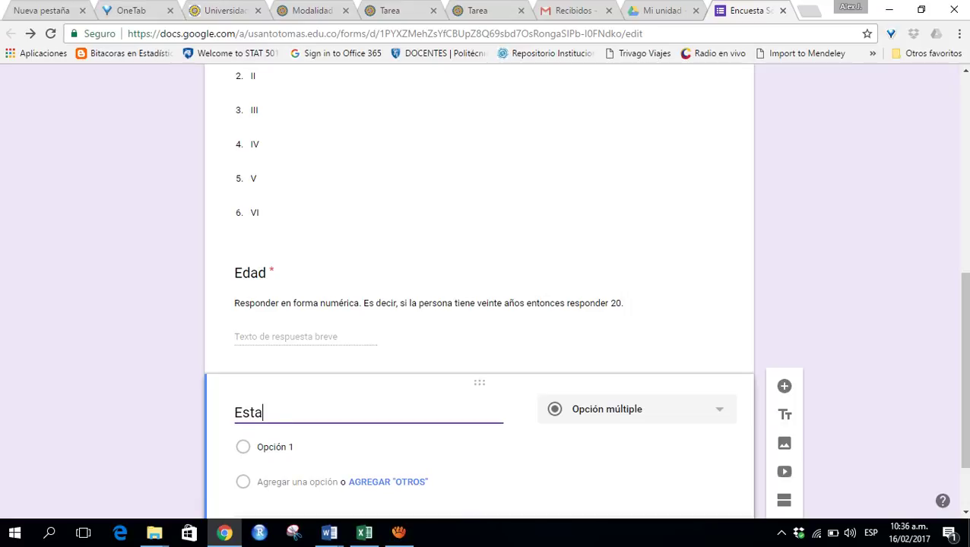
{"action": "type", "text": "do civil"}
Step: Set the first answer option of Estado civil to "Soltero(a)" and start a second option
{"action": "left_click", "coordinate": [275, 447]}
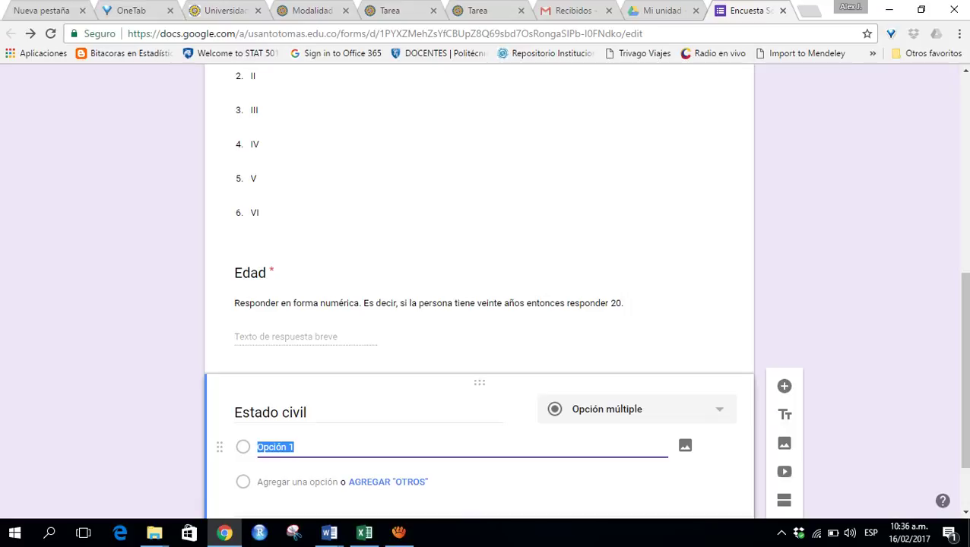
{"action": "type", "text": "Soltero()"}
{"action": "key", "text": "Left"}
{"action": "type", "text": "a"}
{"action": "key", "text": "Right"}
{"action": "key", "text": "Return"}
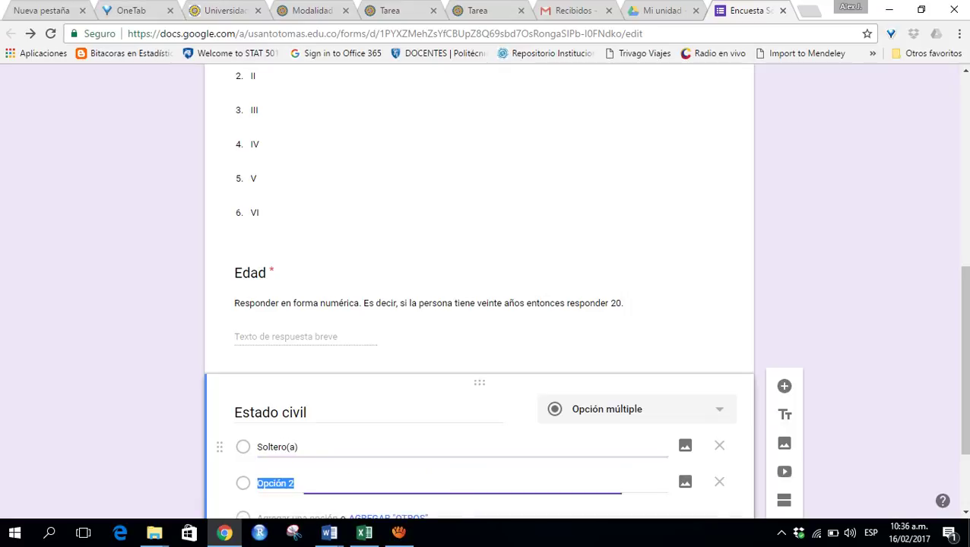
Step: Set the second answer option of Estado civil to "Casado(a)" and start a third option
{"action": "type", "text": "Casod"}
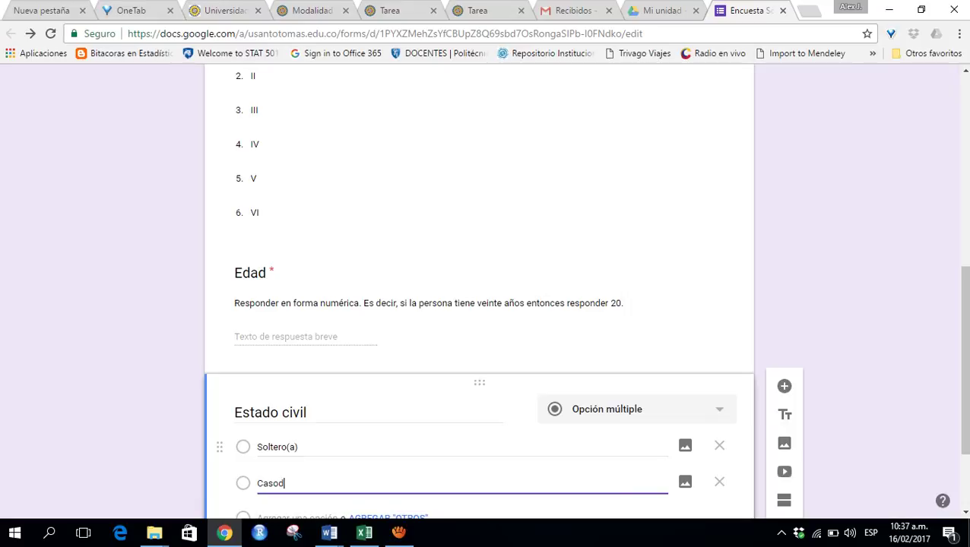
{"action": "key", "text": "BackSpace"}
{"action": "key", "text": "BackSpace"}
{"action": "type", "text": "ado(a)"}
{"action": "key", "text": "Left"}
{"action": "type", "text": "a"}
{"action": "key", "text": "Return"}
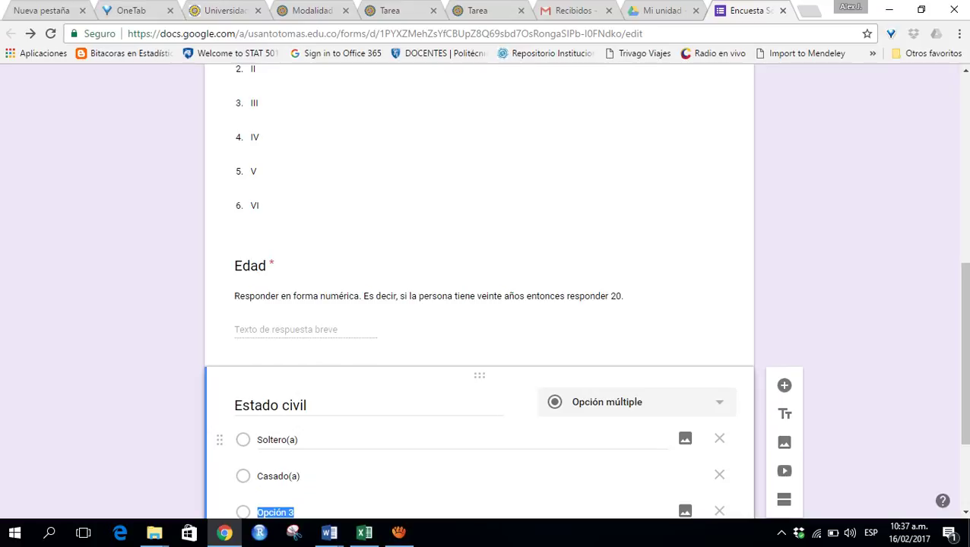
Step: Enter "Separado(a)" and "Divorciado(a)" as the third and fourth answer options of Estado civil
{"action": "type", "text": "Separado()"}
{"action": "key", "text": "Left"}
{"action": "type", "text": "a"}
{"action": "key", "text": "Return"}
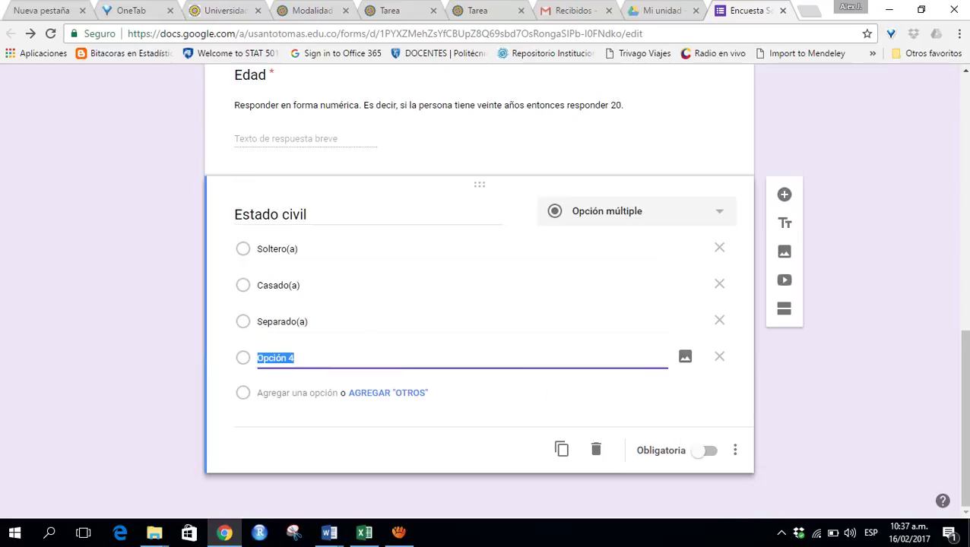
{"action": "type", "text": "Do"}
{"action": "key", "text": "BackSpace"}
{"action": "type", "text": "ivorciado(a)"}
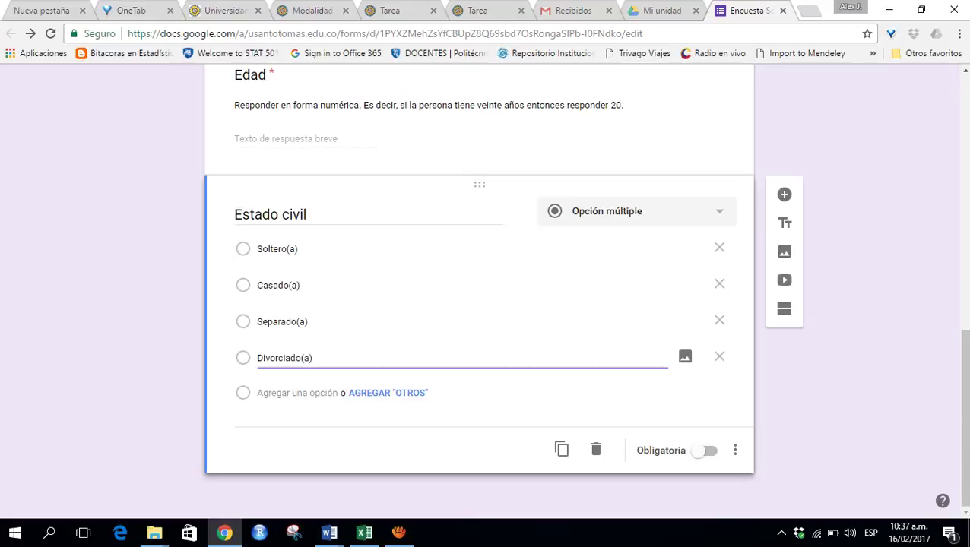
{"action": "key", "text": "Return"}
Step: Enter "Unión libre" as the fifth answer option of Estado civil and remove the surplus option after it
{"action": "type", "text": "Uni"}
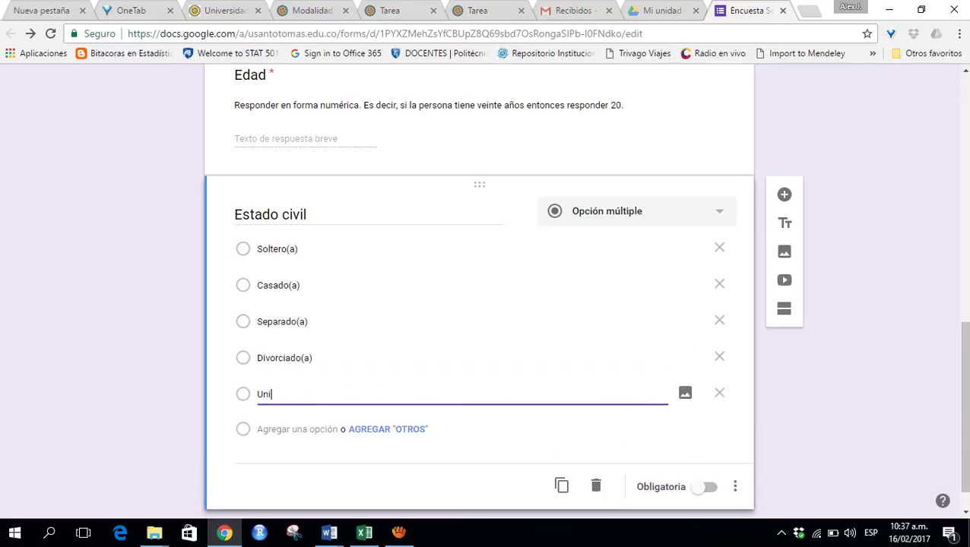
{"action": "type", "text": "ón libre"}
{"action": "key", "text": "Return"}
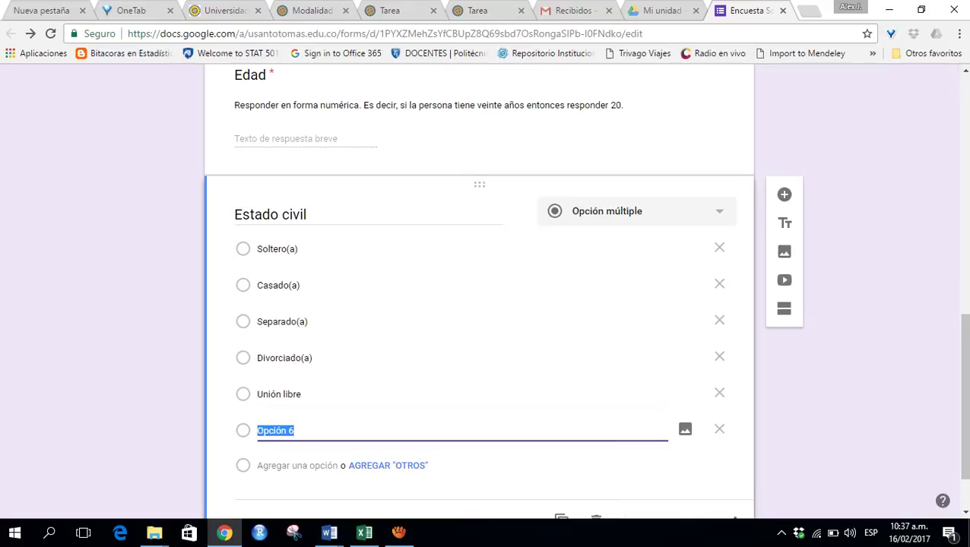
{"action": "key", "text": "BackSpace"}
{"action": "key", "text": "BackSpace"}
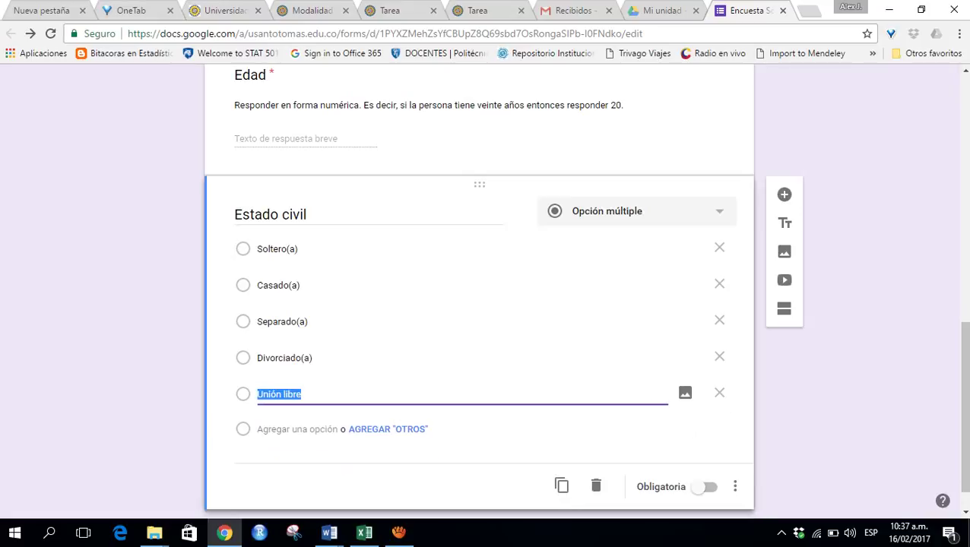
Step: Add an "Otra" answer choice to the Estado civil question and make the question required
{"action": "left_click", "coordinate": [387, 429]}
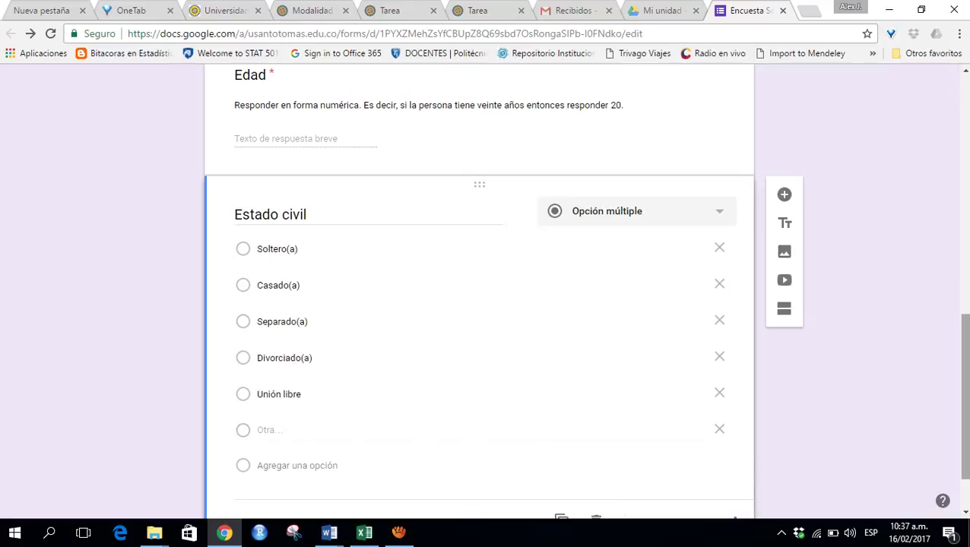
{"action": "scroll", "coordinate": [486, 304], "scroll_direction": "down", "scroll_amount": 2}
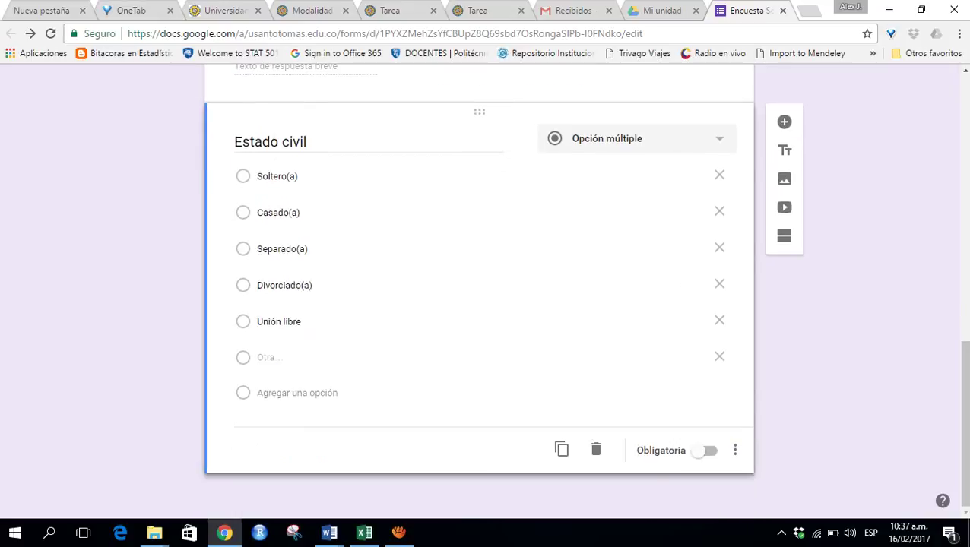
{"action": "left_click", "coordinate": [704, 450]}
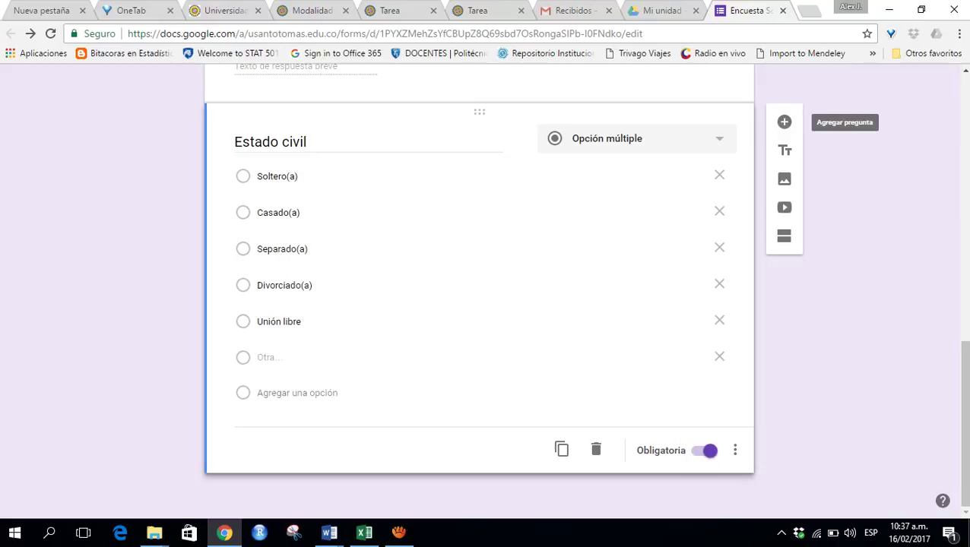
Step: Add a question titled "Ingresos" below Estado civil and set its answer type to Respuesta breve
{"action": "left_click", "coordinate": [785, 122]}
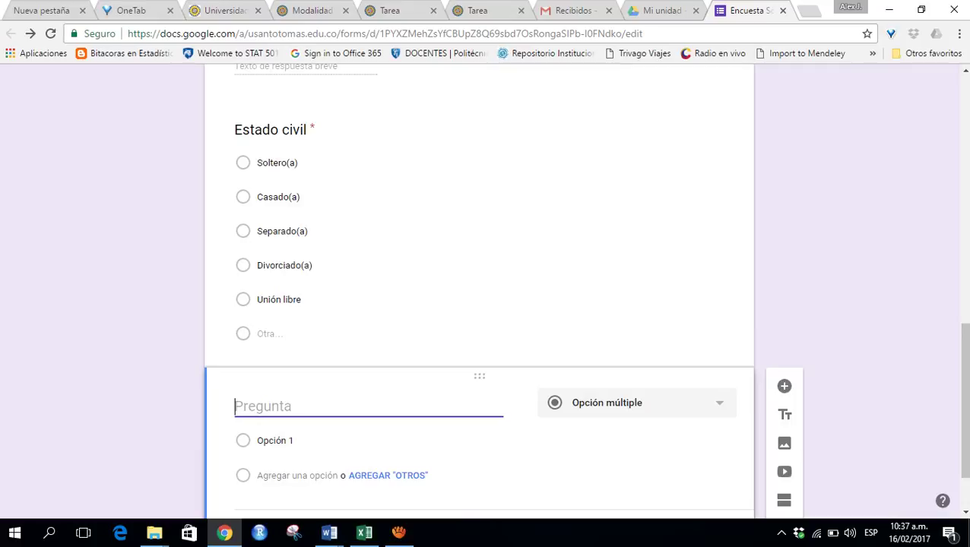
{"action": "type", "text": "Ing"}
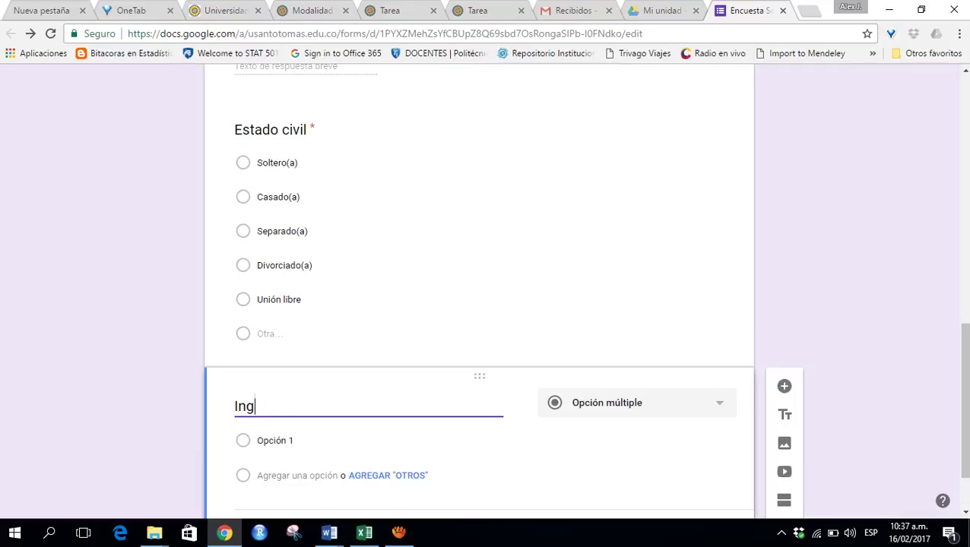
{"action": "type", "text": "resos"}
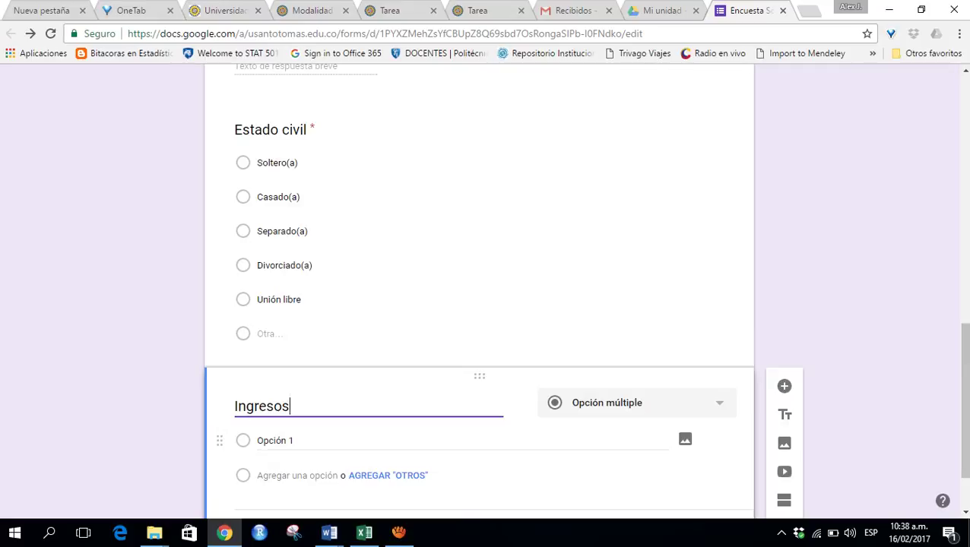
{"action": "left_click", "coordinate": [637, 403]}
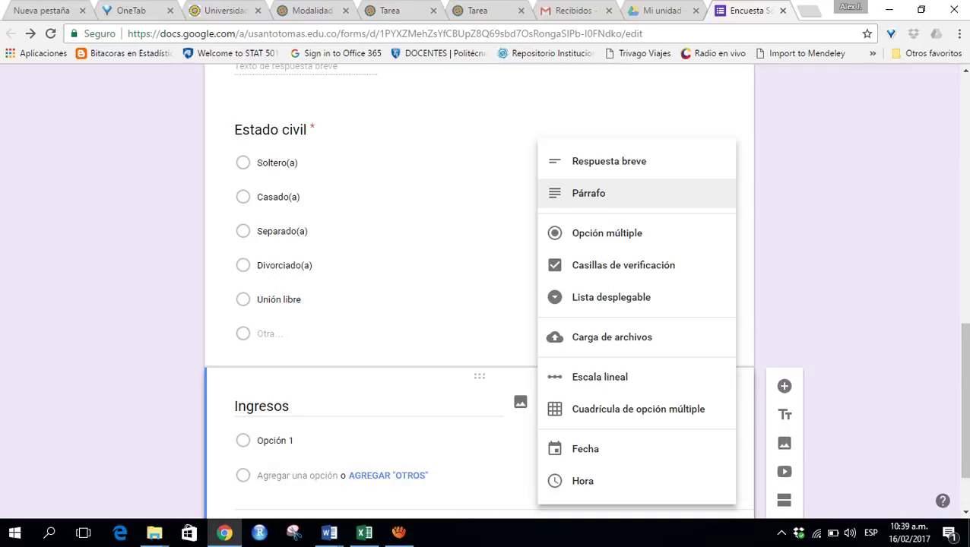
{"action": "key", "text": "Up"}
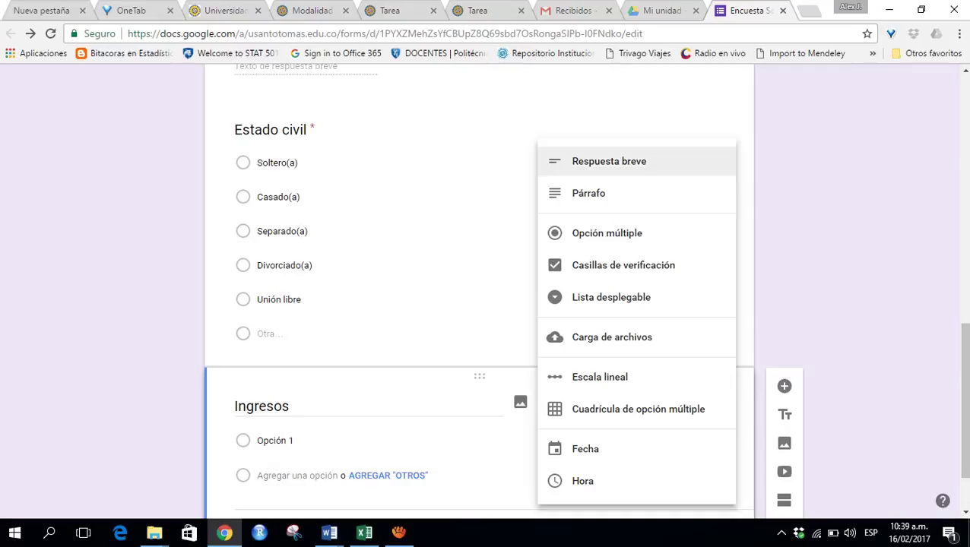
{"action": "key", "text": "Return"}
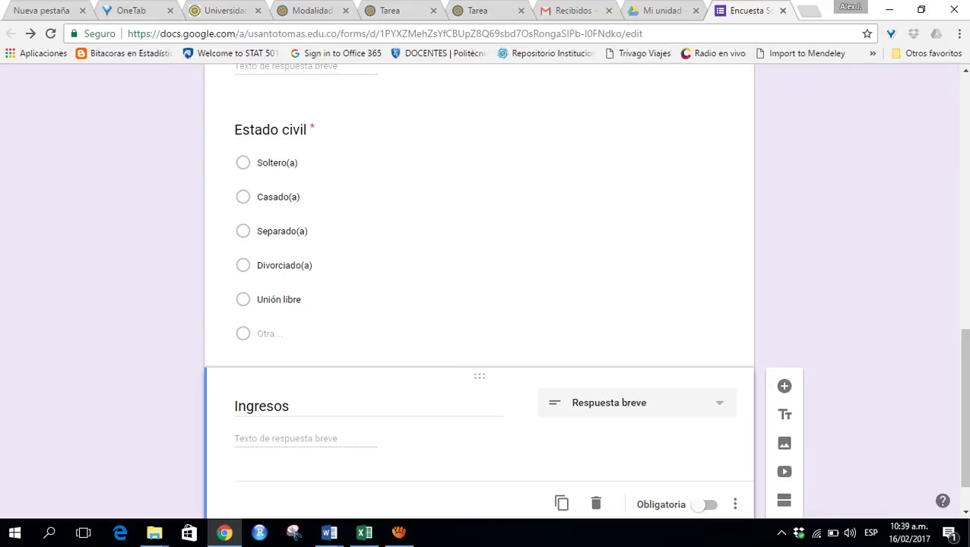
Step: Make the Ingresos question required and give it the description "Responder en forma numérica."
{"action": "scroll", "coordinate": [479, 289], "scroll_direction": "down", "scroll_amount": 1}
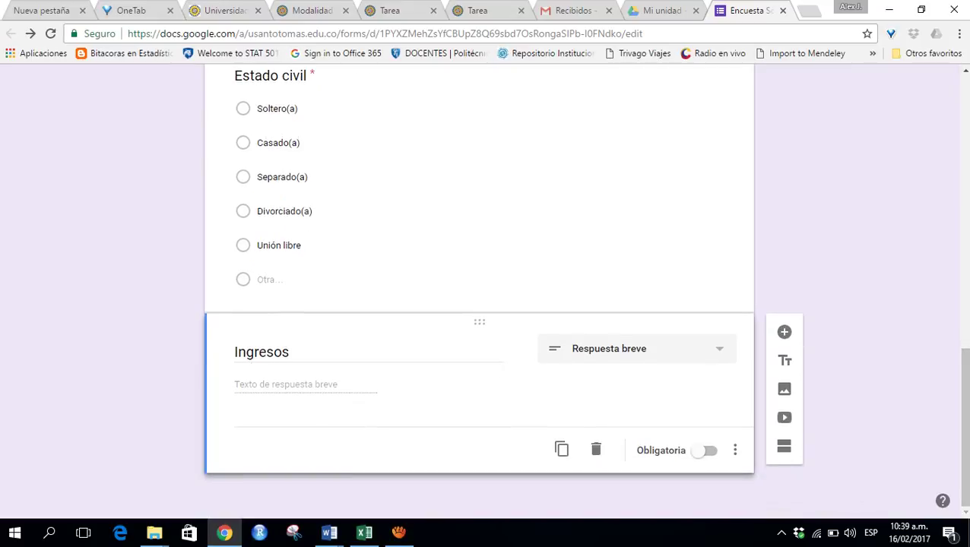
{"action": "left_click", "coordinate": [705, 451]}
{"action": "left_click", "coordinate": [735, 450]}
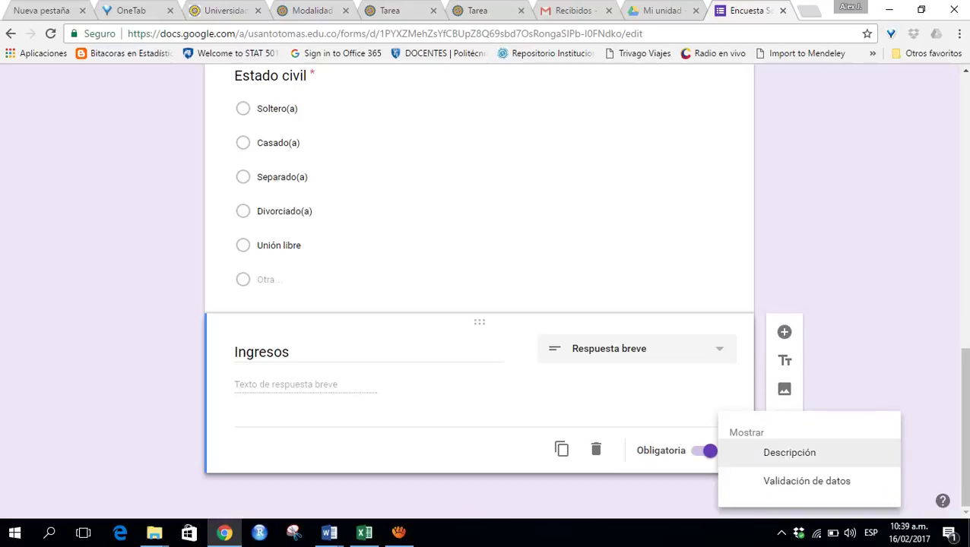
{"action": "left_click", "coordinate": [789, 453]}
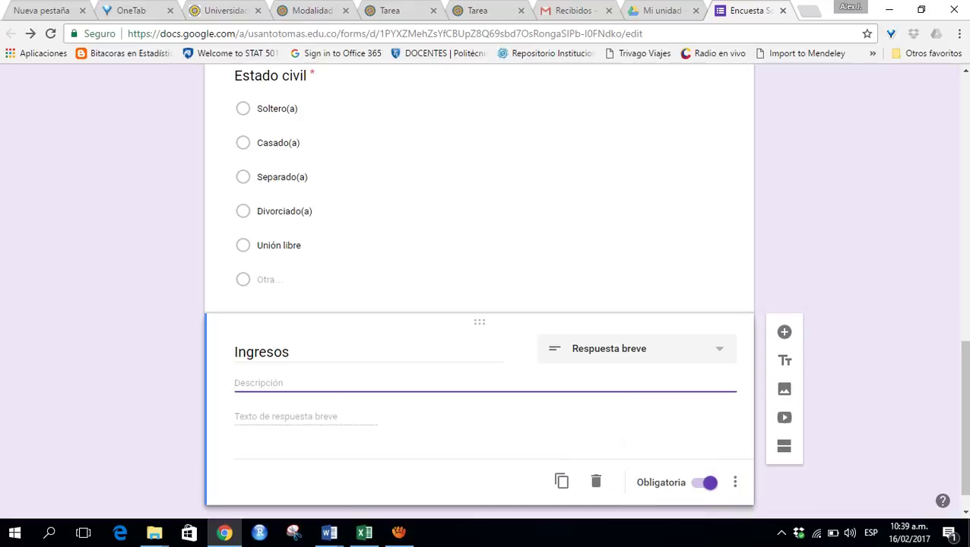
{"action": "type", "text": "Responder e"}
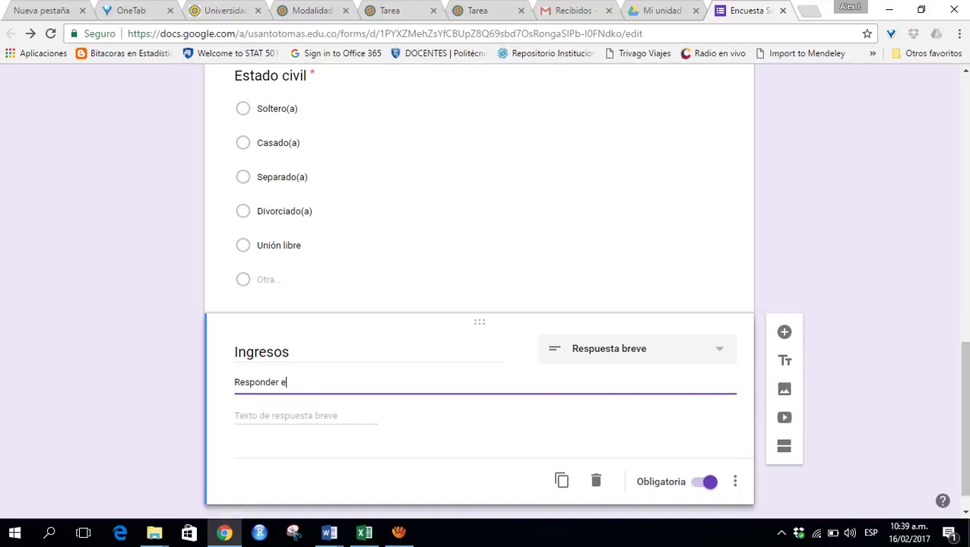
{"action": "type", "text": "n forma numérica"}
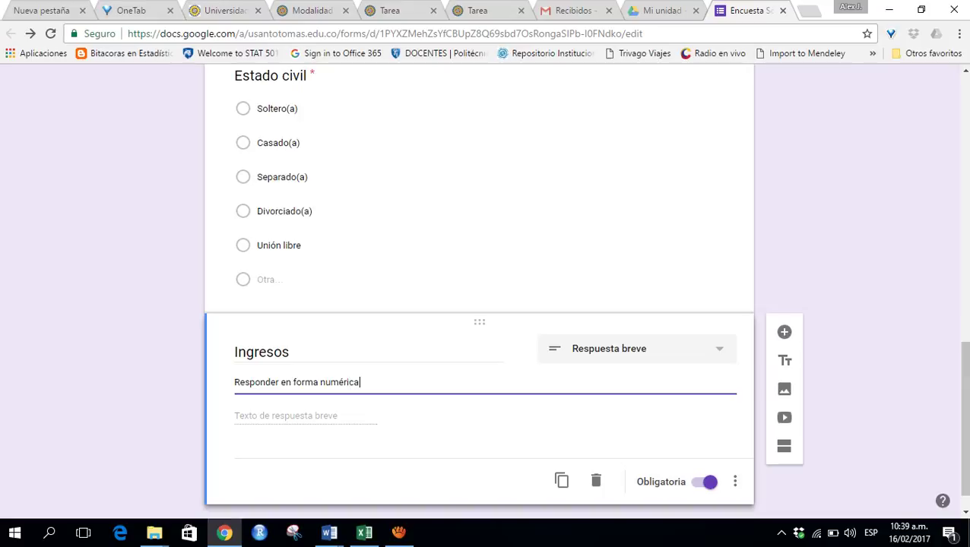
{"action": "type", "text": ". "}
{"action": "type", "text": "Es decir"}
{"action": "type", "text": " s"}
{"action": "key", "text": "BackSpace"}
{"action": "key", "text": "BackSpace"}
{"action": "key", "text": "BackSpace"}
{"action": "key", "text": "BackSpace"}
{"action": "key", "text": "BackSpace"}
{"action": "key", "text": "BackSpace"}
{"action": "key", "text": "BackSpace"}
{"action": "key", "text": "BackSpace"}
{"action": "key", "text": "BackSpace"}
{"action": "key", "text": "BackSpace"}
Step: Append the example "Por ejemplo, si gana millon y medio responder 1200000." to the Ingresos description
{"action": "type", "text": "Por ejemplo, si gana "}
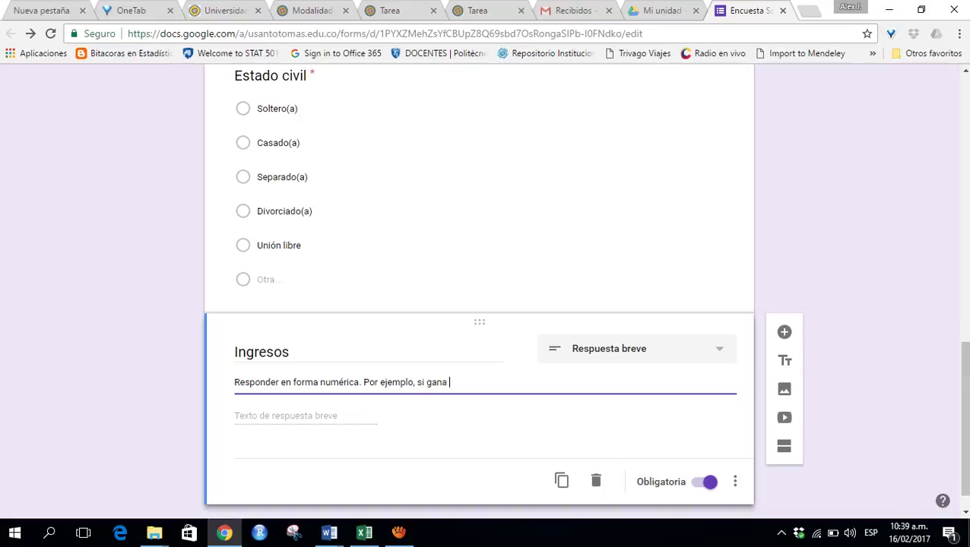
{"action": "type", "text": "millon y medio respo"}
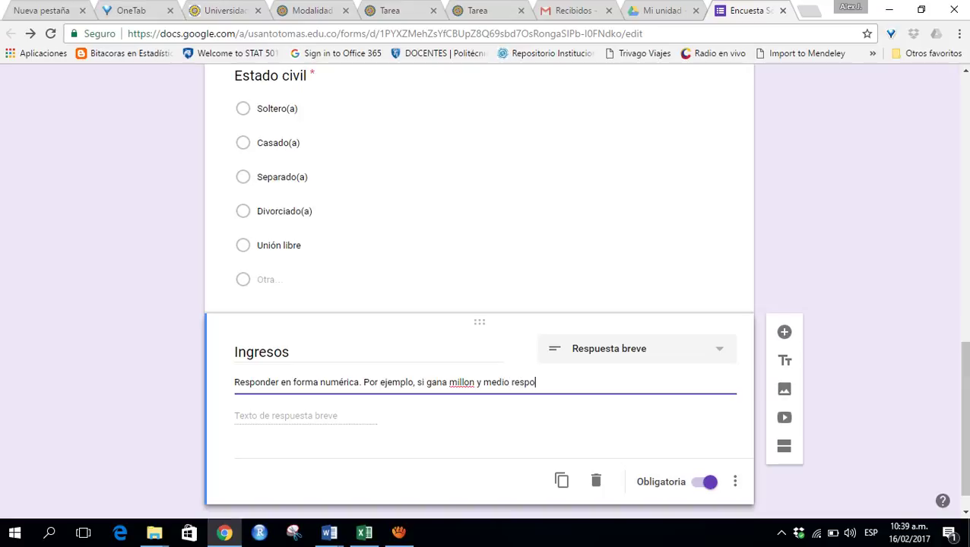
{"action": "type", "text": "nder 12000"}
{"action": "key", "text": "BackSpace"}
{"action": "type", "text": "000."}
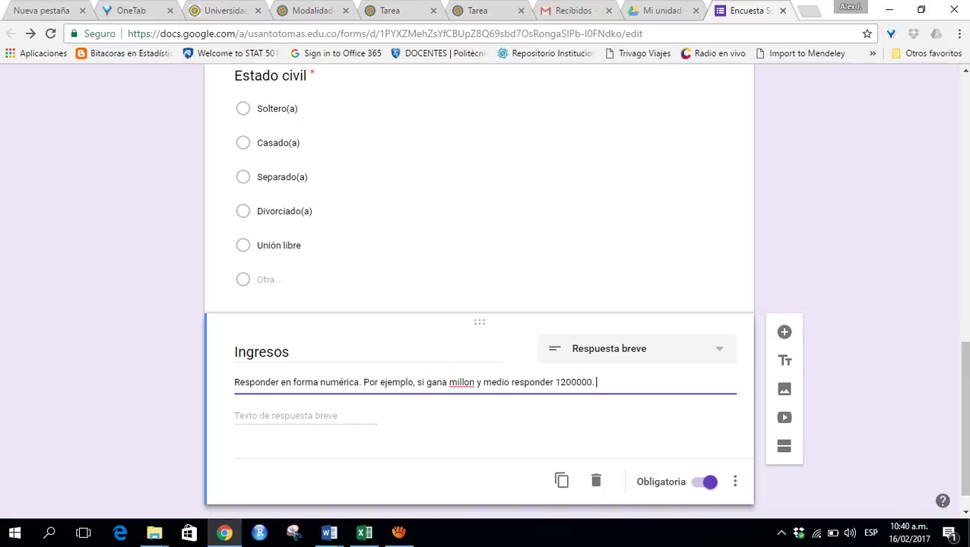
Step: Change the example amount in the Ingresos description to 1500000 and delete the period at its end
{"action": "key", "text": "Left"}
{"action": "key", "text": "Left"}
{"action": "key", "text": "Left"}
{"action": "key", "text": "Left"}
{"action": "key", "text": "Left"}
{"action": "key", "text": "Left"}
{"action": "key", "text": "Left"}
{"action": "key", "text": "BackSpace"}
{"action": "type", "text": "5"}
{"action": "key", "text": "End"}
{"action": "key", "text": "BackSpace"}
Step: Correct the misspelled word in the Ingresos description to the suggested spelling "millón"
{"action": "key", "text": "ctrl+Left"}
{"action": "key", "text": "ctrl+Left"}
{"action": "key", "text": "ctrl+Left"}
{"action": "right_click", "coordinate": [460, 382]}
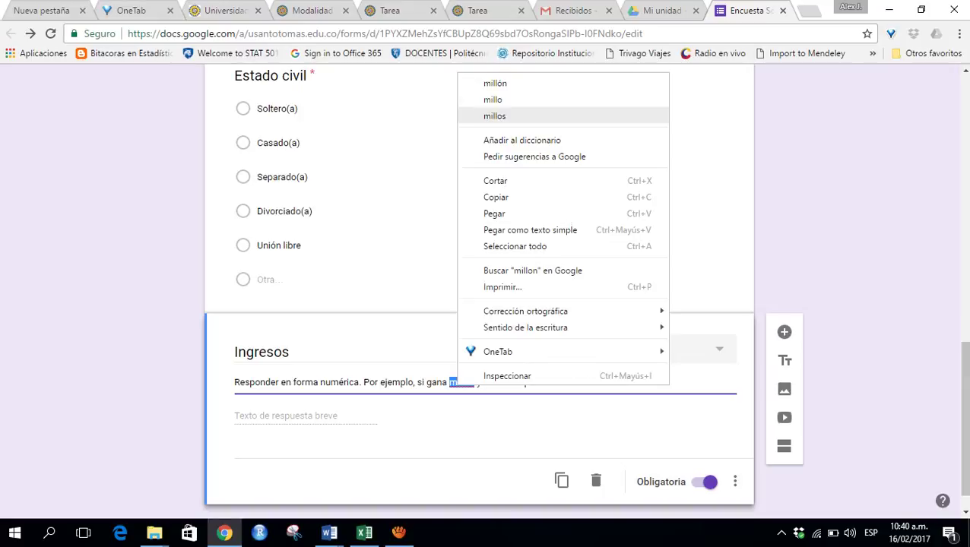
{"action": "key", "text": "Return"}
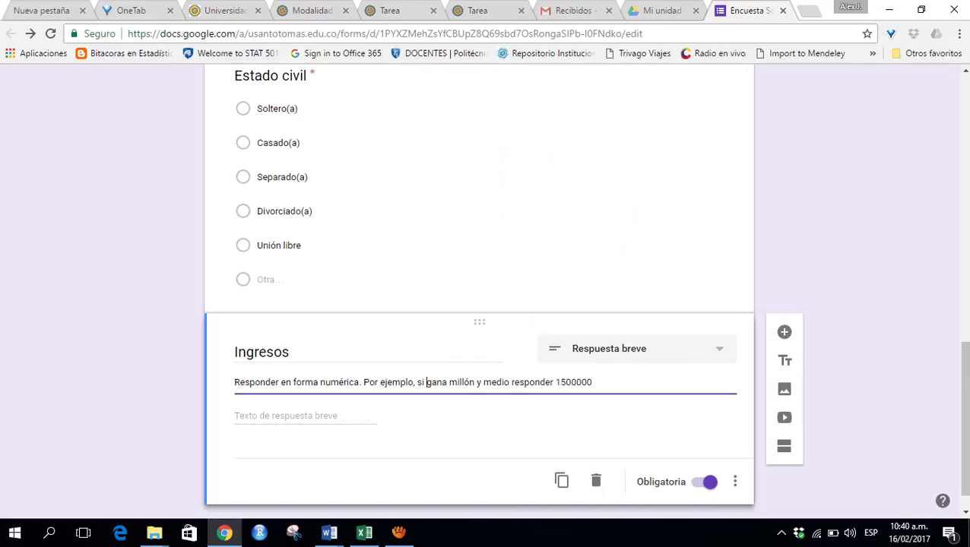
Step: Insert "Sin puntos, ni comas." before "Por ejemplo" in the Ingresos description
{"action": "left_click", "coordinate": [364, 383]}
{"action": "type", "text": "Sin puntos"}
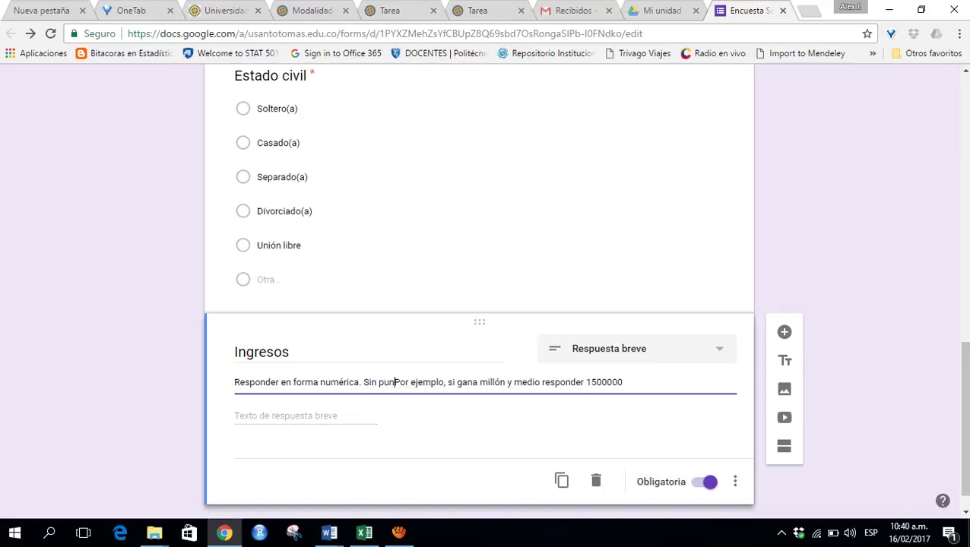
{"action": "key", "text": "BackSpace"}
{"action": "type", "text": ", ni"}
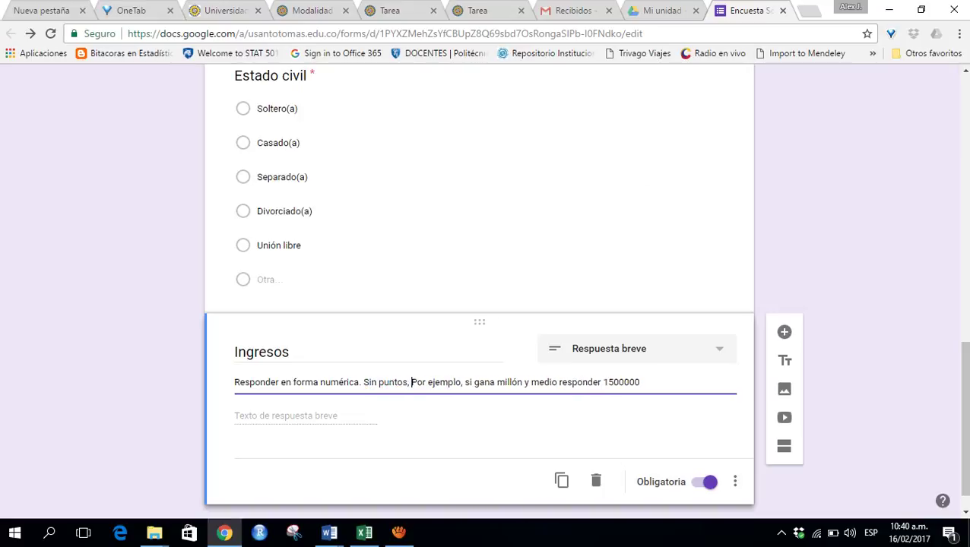
{"action": "type", "text": " com"}
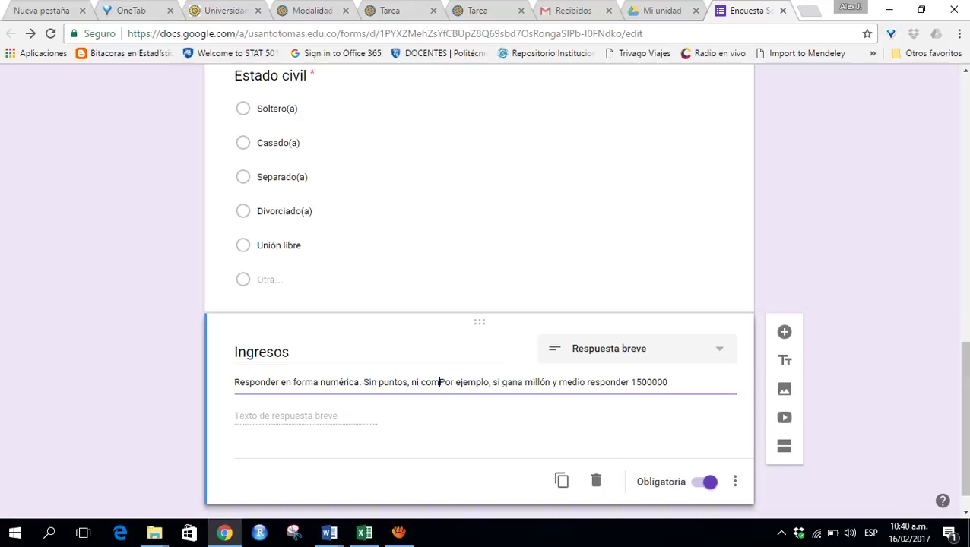
{"action": "type", "text": "as."}
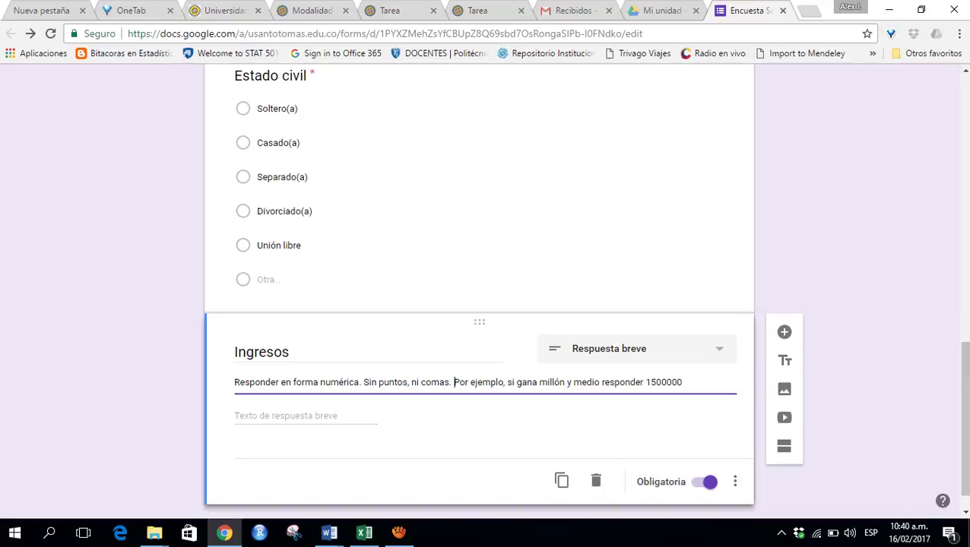
Step: Add data validation to the Ingresos question so it only accepts a number greater than 0
{"action": "left_click", "coordinate": [735, 482]}
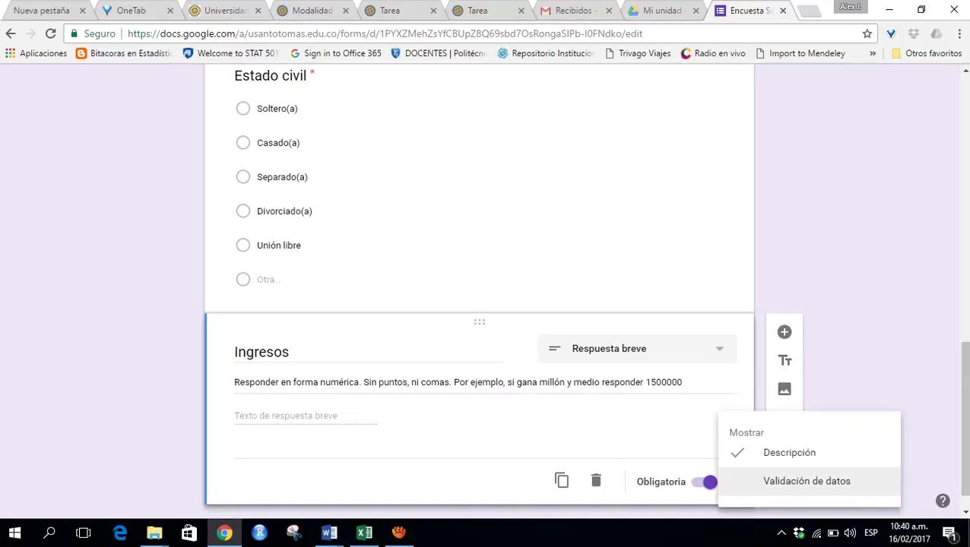
{"action": "left_click", "coordinate": [807, 481]}
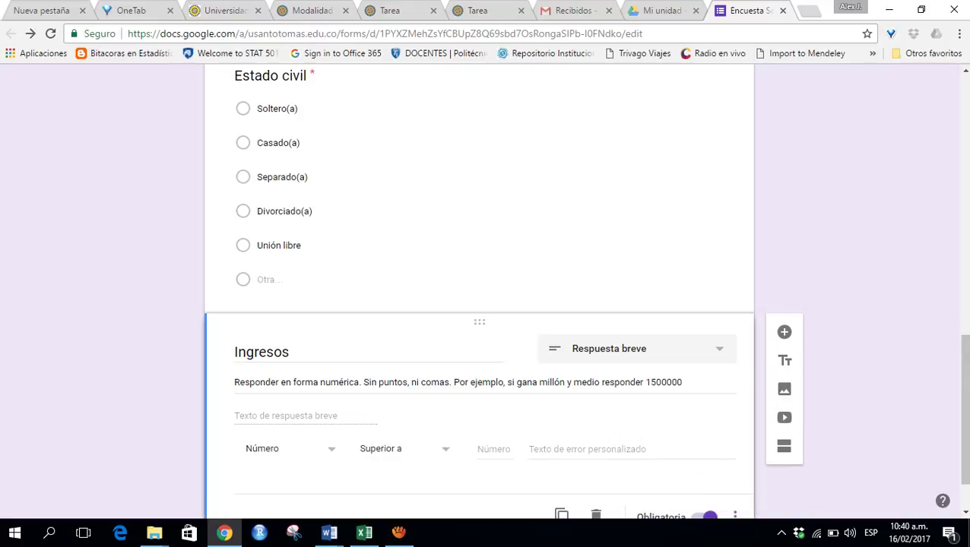
{"action": "left_click", "coordinate": [494, 449]}
{"action": "type", "text": "0"}
Step: Set the custom error text of the Ingresos validation to "Responder en forma numérica"
{"action": "left_click", "coordinate": [587, 449]}
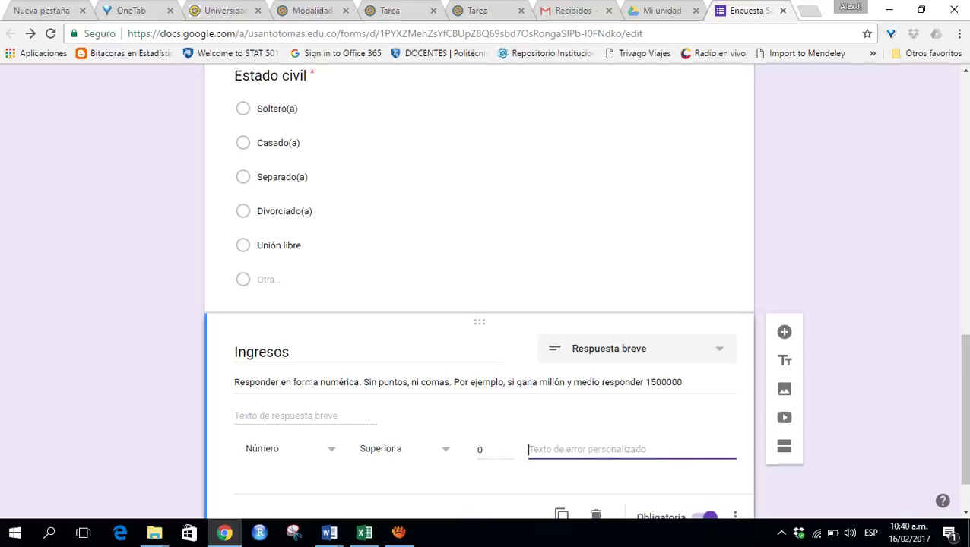
{"action": "type", "text": "Resp"}
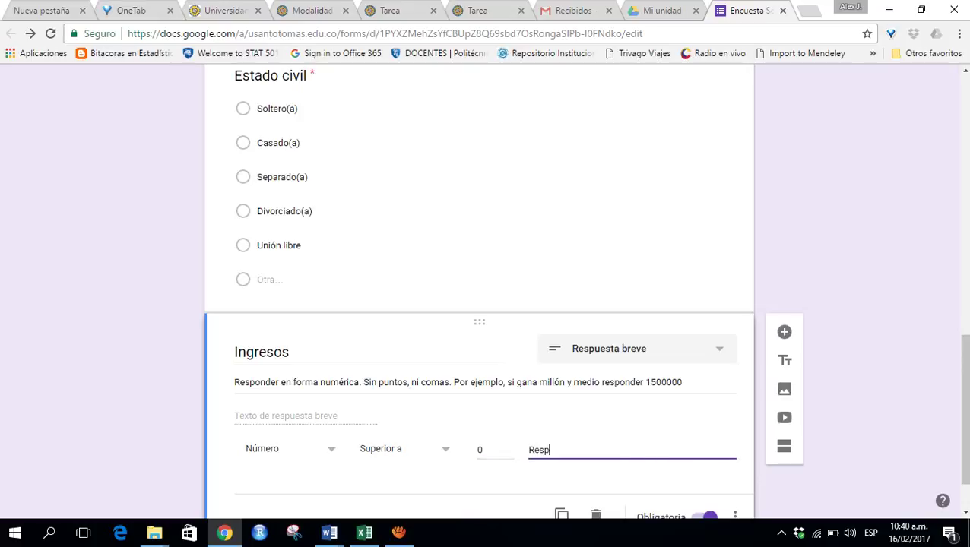
{"action": "type", "text": "onder en forma nmérica"}
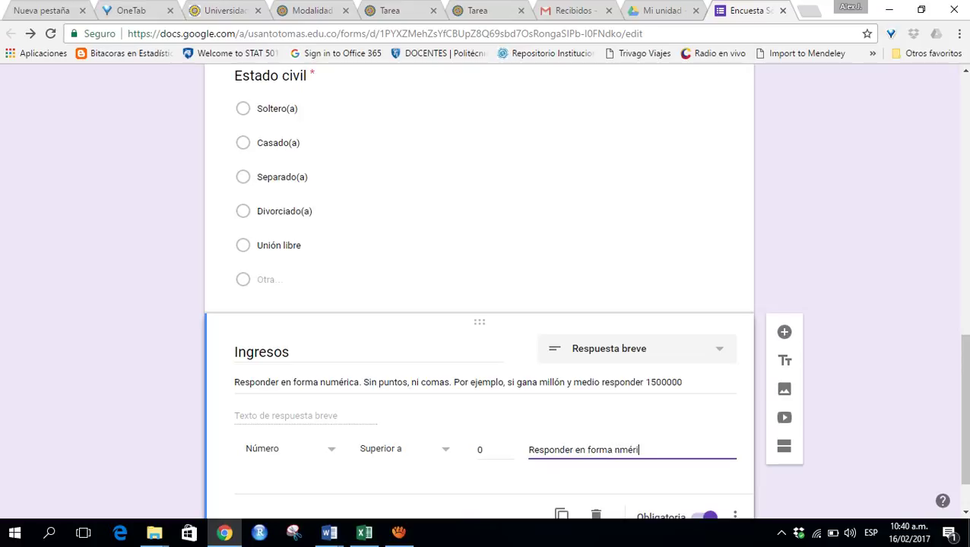
{"action": "key", "text": "Left"}
{"action": "key", "text": "Left"}
{"action": "key", "text": "Left"}
{"action": "key", "text": "Left"}
{"action": "key", "text": "Left"}
{"action": "key", "text": "Left"}
{"action": "type", "text": "u"}
{"action": "key", "text": "End"}
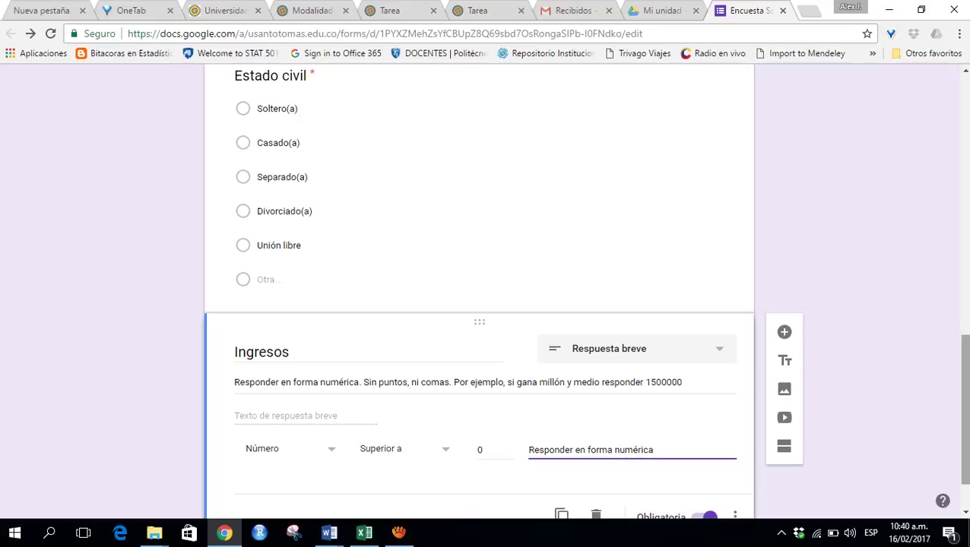
Step: Preview the survey and check all its questions from Sexo through Ingresos
{"action": "scroll", "coordinate": [487, 304], "scroll_direction": "down", "scroll_amount": 1}
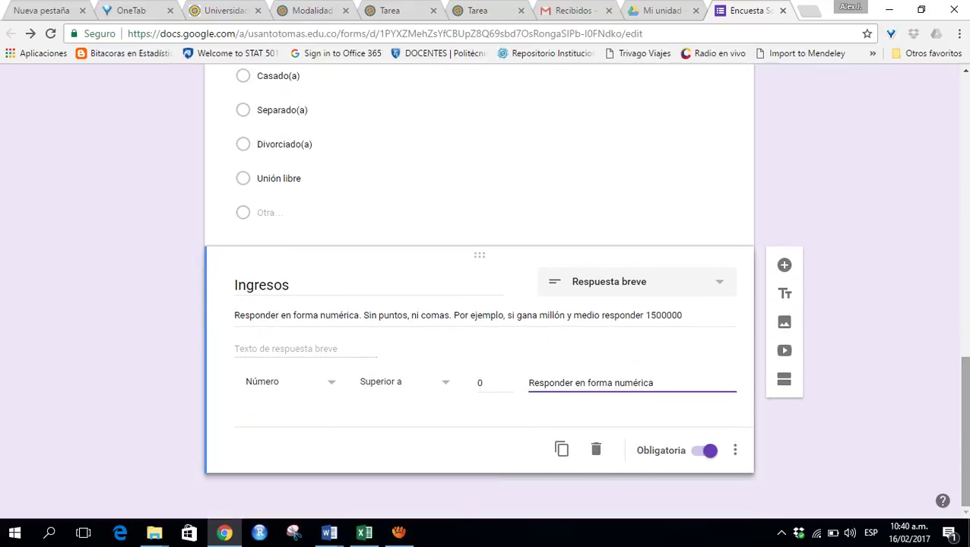
{"action": "left_click_drag", "start_coordinate": [965, 432], "coordinate": [965, 151]}
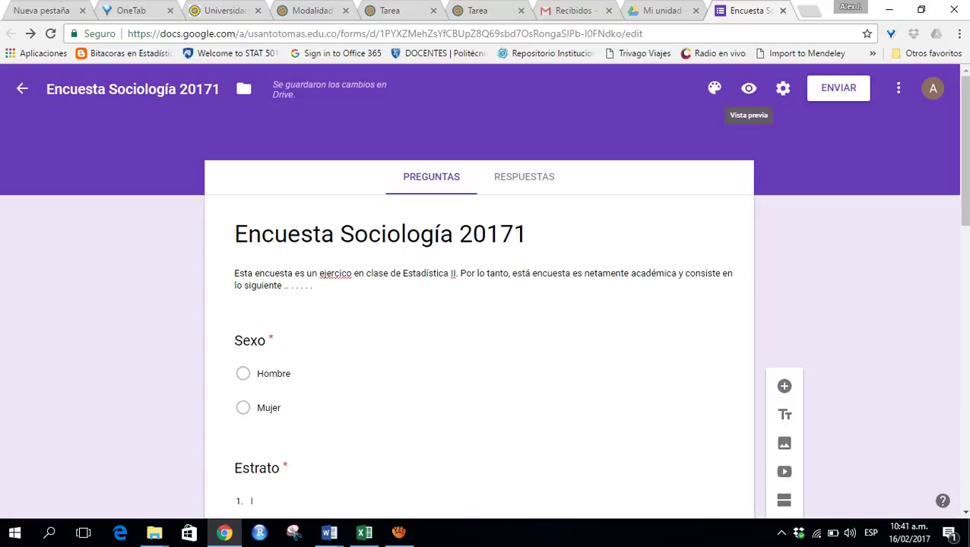
{"action": "left_click", "coordinate": [748, 88]}
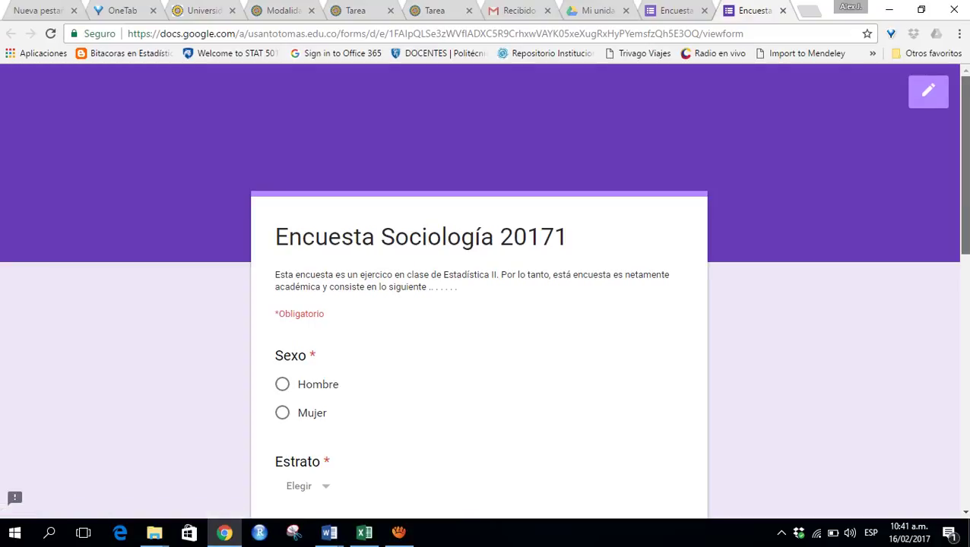
{"action": "scroll", "coordinate": [483, 289], "scroll_direction": "down", "scroll_amount": 2}
{"action": "scroll", "coordinate": [484, 288], "scroll_direction": "down", "scroll_amount": 3}
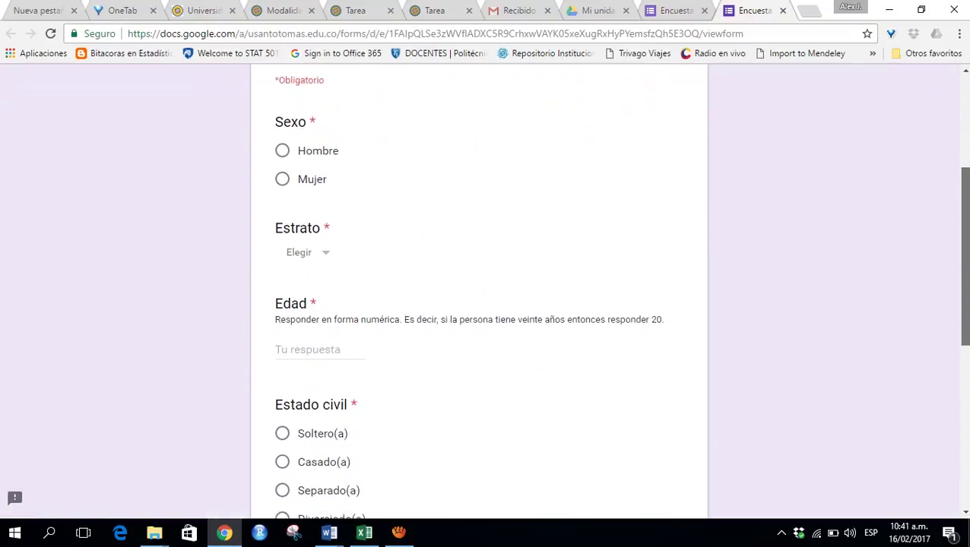
{"action": "scroll", "coordinate": [483, 289], "scroll_direction": "down", "scroll_amount": 2}
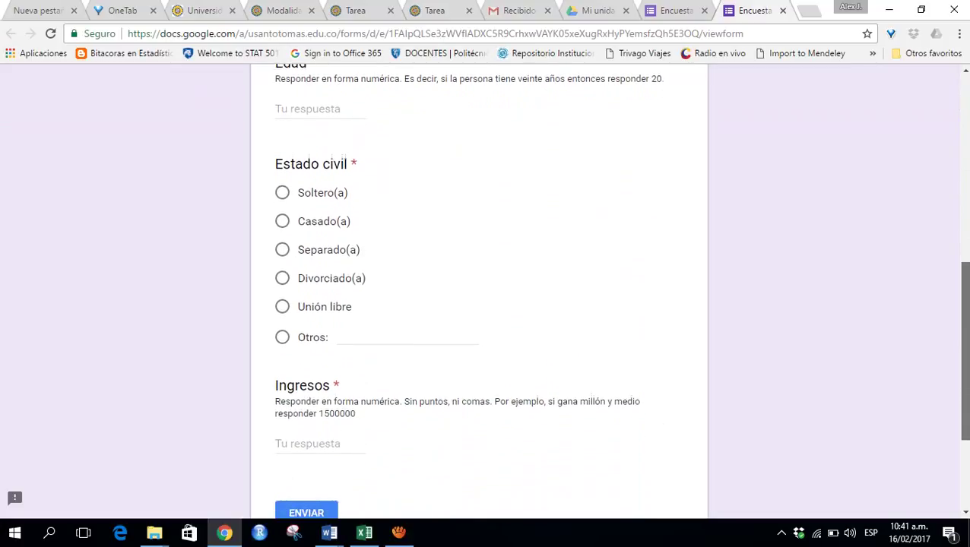
{"action": "scroll", "coordinate": [483, 289], "scroll_direction": "down", "scroll_amount": 2}
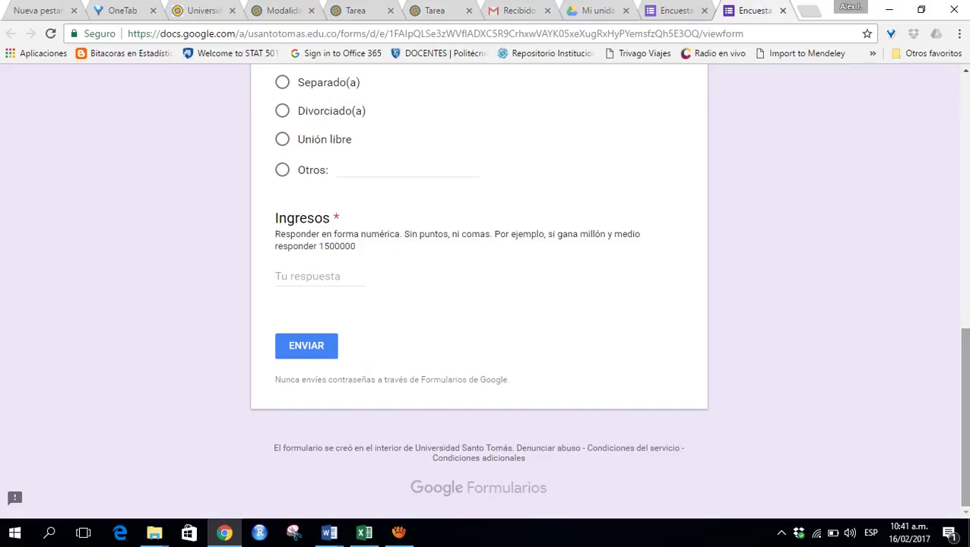
Step: Return to the form editor, review the form's general settings and save the configuration
{"action": "left_click", "coordinate": [673, 10]}
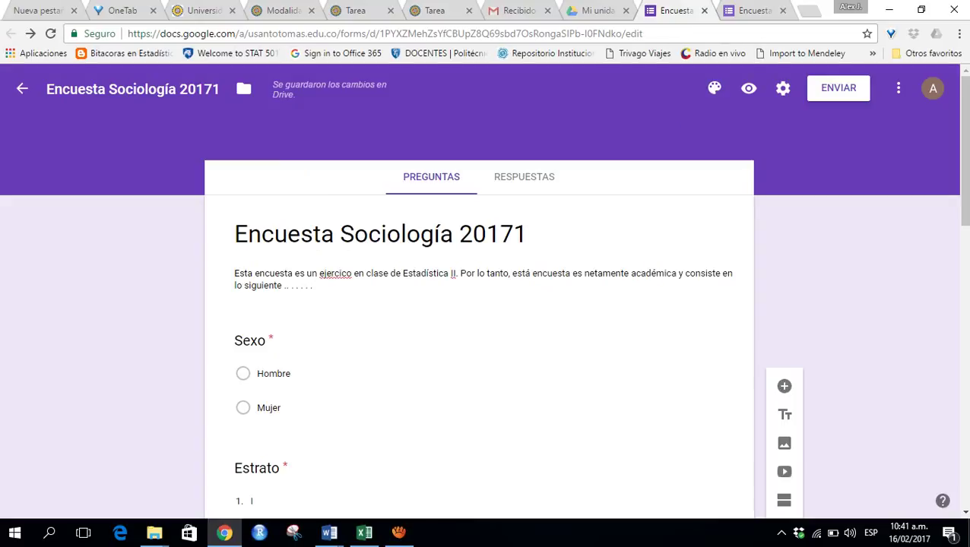
{"action": "left_click", "coordinate": [783, 88]}
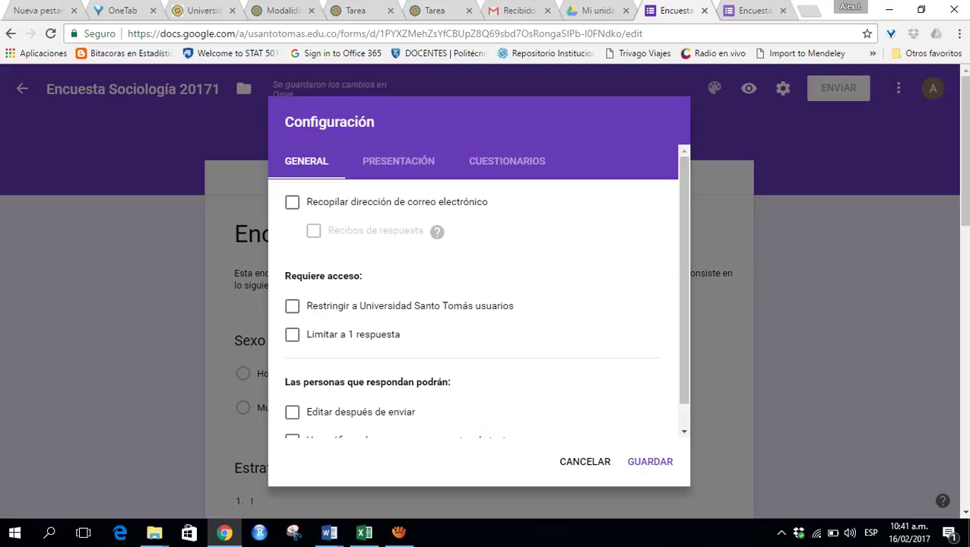
{"action": "scroll", "coordinate": [476, 293], "scroll_direction": "down", "scroll_amount": 1}
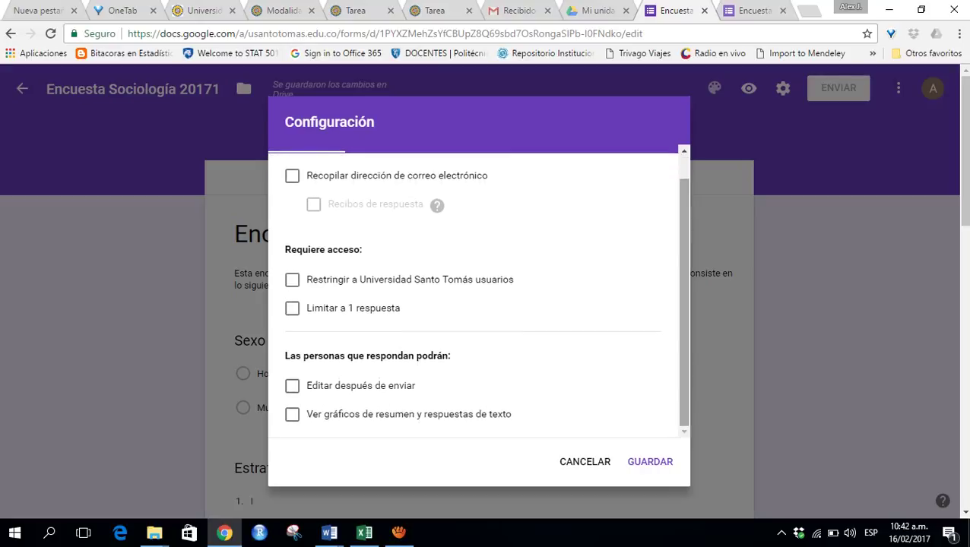
{"action": "left_click", "coordinate": [650, 461]}
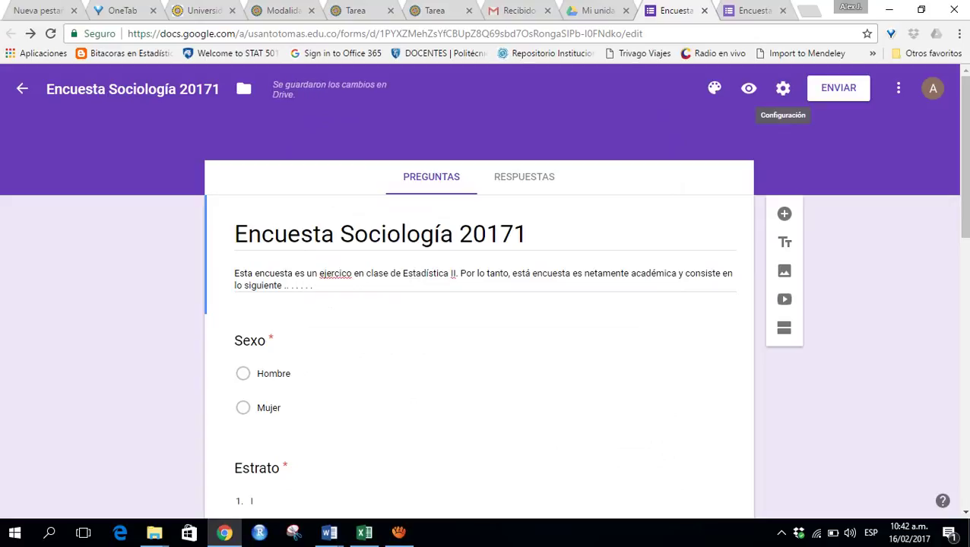
Step: Choose to send the form by link, shorten its URL and copy the shortened link
{"action": "left_click", "coordinate": [838, 87]}
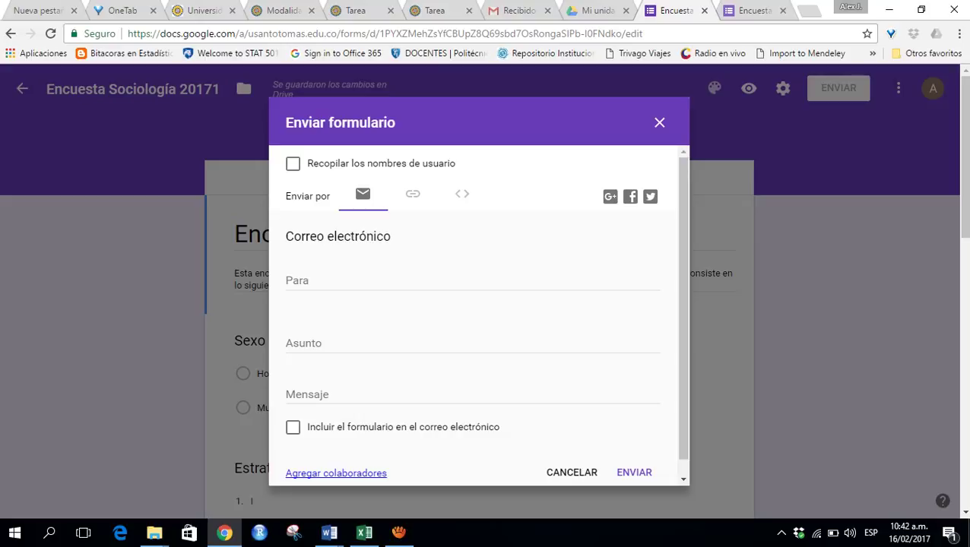
{"action": "left_click", "coordinate": [412, 195]}
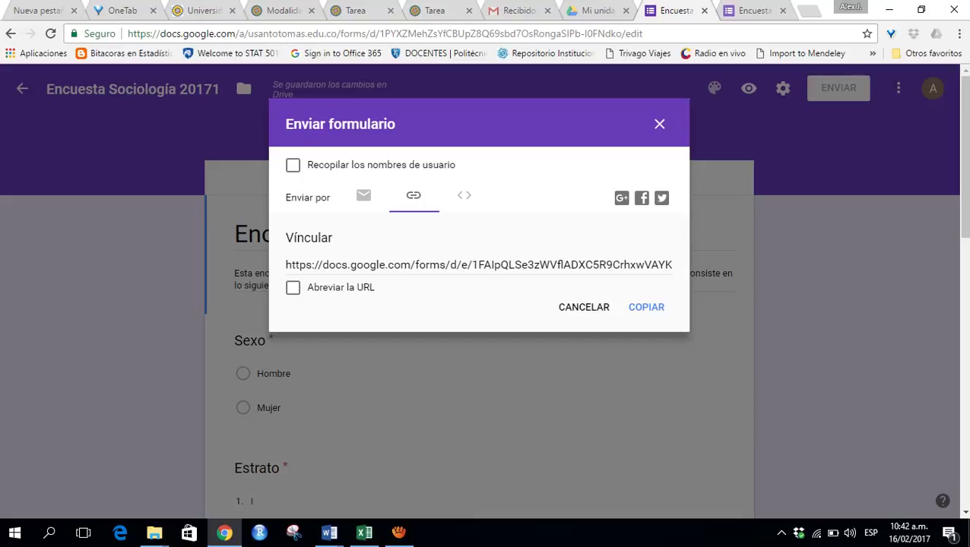
{"action": "left_click", "coordinate": [293, 287]}
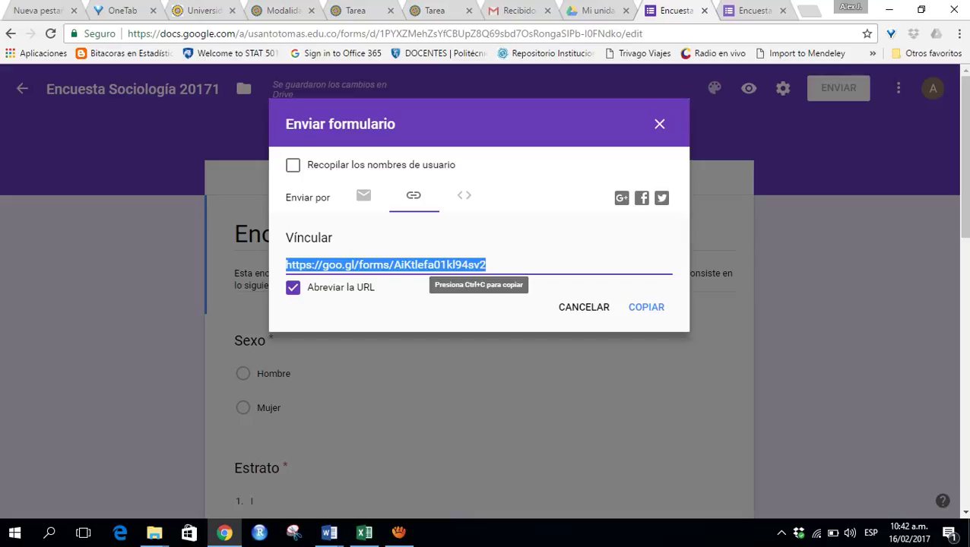
{"action": "right_click", "coordinate": [441, 266]}
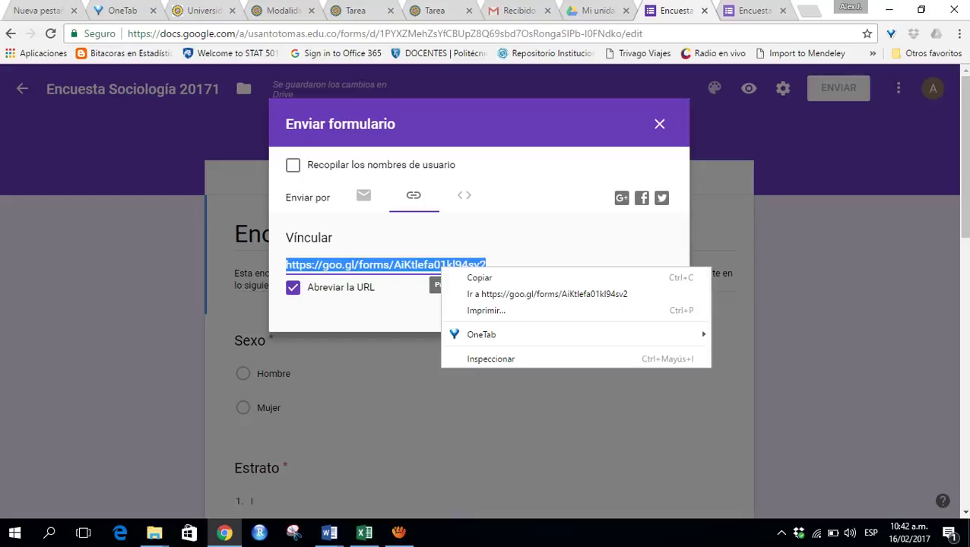
{"action": "left_click", "coordinate": [479, 278]}
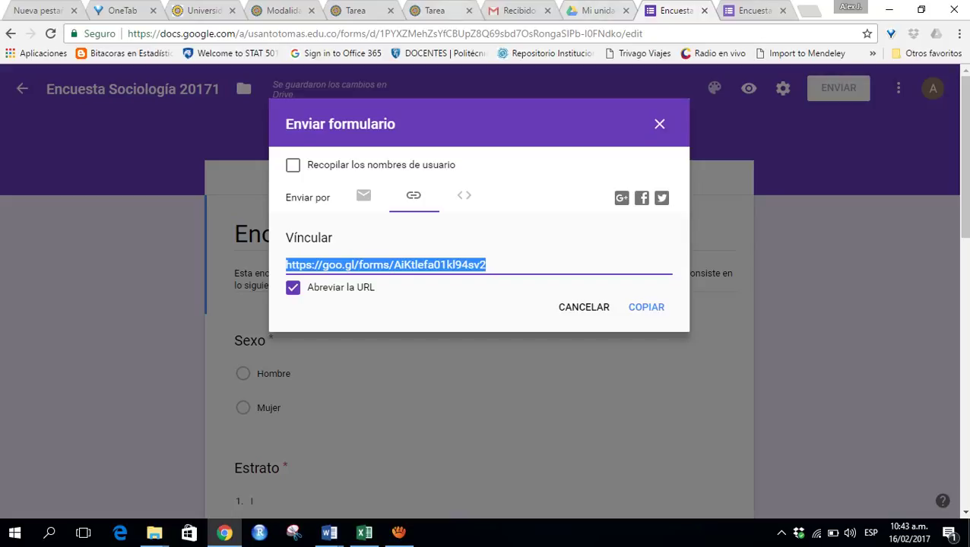
Step: Switch to the Moodle course 20171_12031_96130_SOC3A and go to its "Ejercicio encuesta" section
{"action": "left_click", "coordinate": [439, 9]}
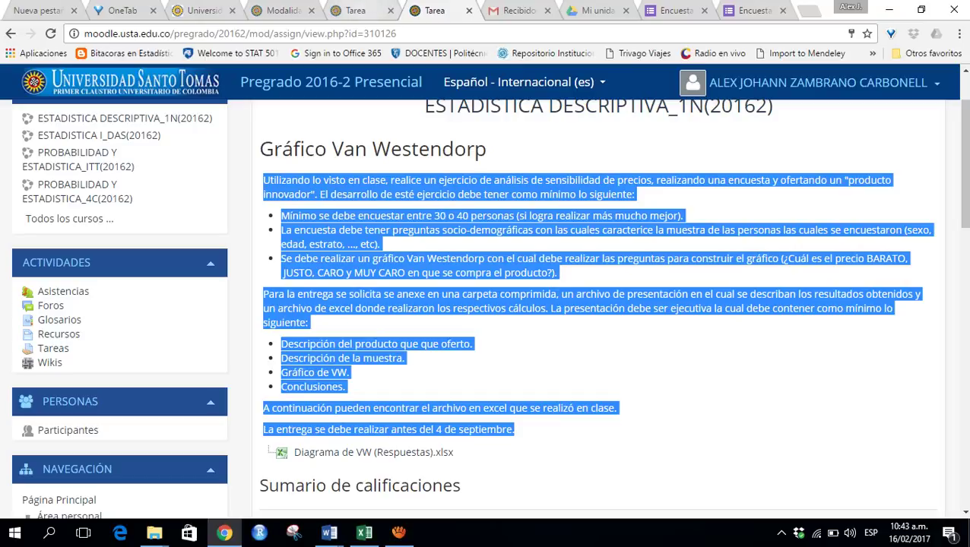
{"action": "left_click", "coordinate": [356, 11]}
{"action": "scroll", "coordinate": [559, 306], "scroll_direction": "up", "scroll_amount": 6}
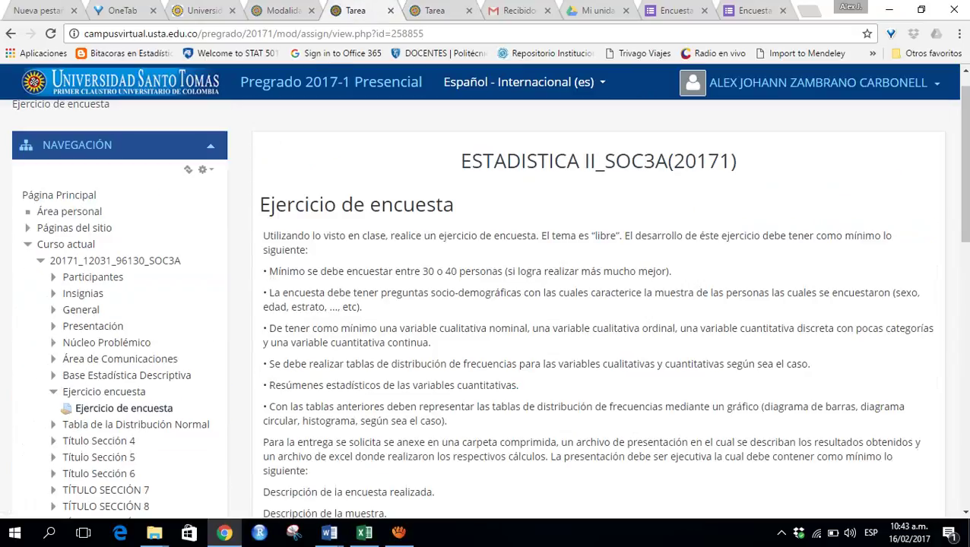
{"action": "scroll", "coordinate": [489, 297], "scroll_direction": "up", "scroll_amount": 1}
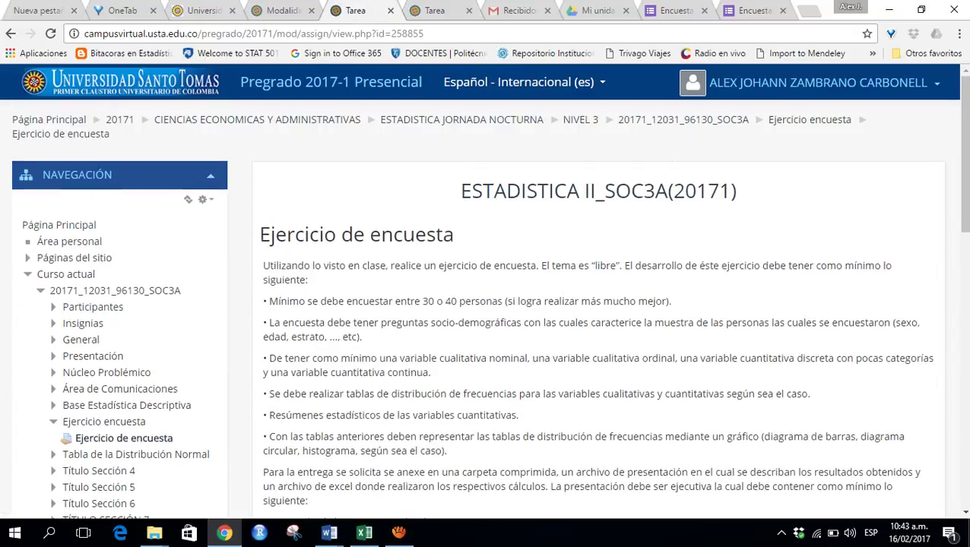
{"action": "left_click", "coordinate": [683, 120]}
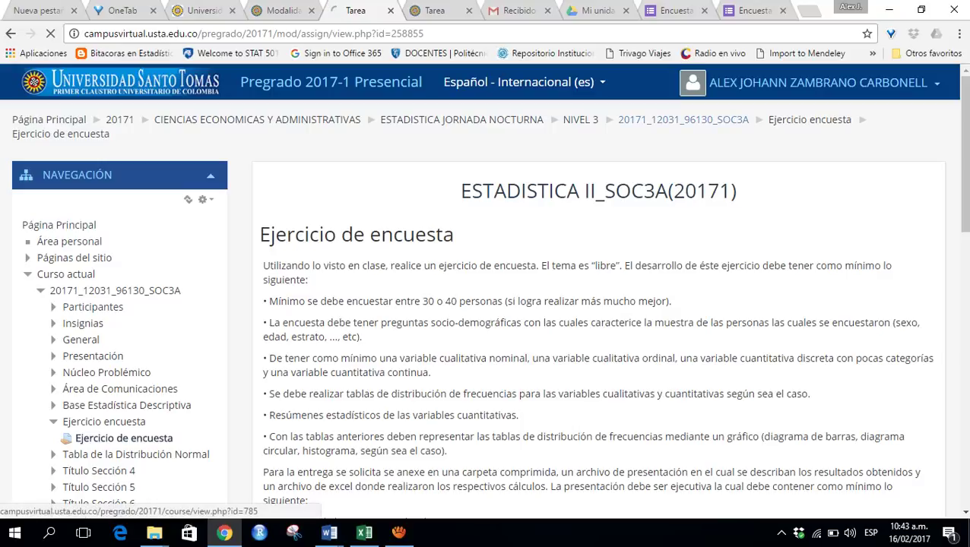
{"action": "scroll", "coordinate": [561, 323], "scroll_direction": "down", "scroll_amount": 15}
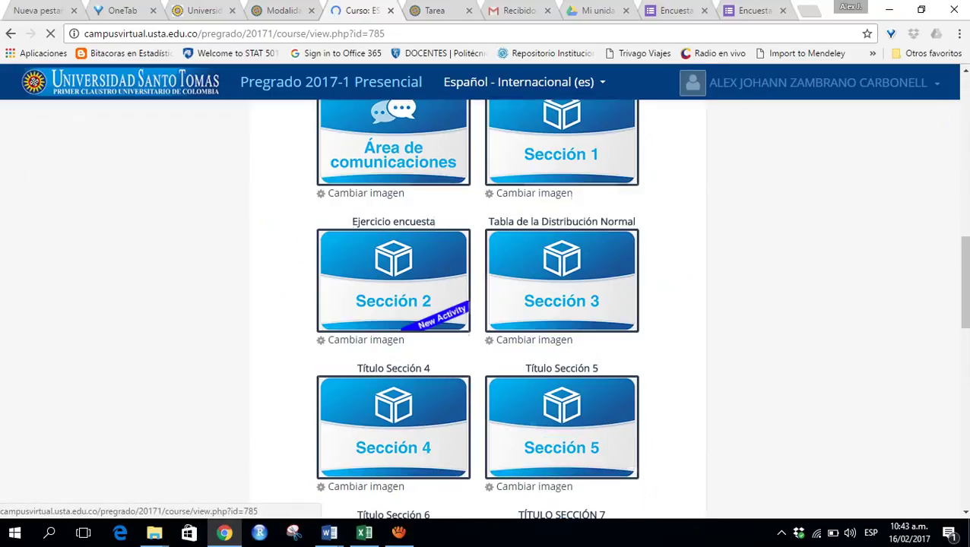
{"action": "scroll", "coordinate": [561, 304], "scroll_direction": "up", "scroll_amount": 5}
{"action": "left_click", "coordinate": [392, 281]}
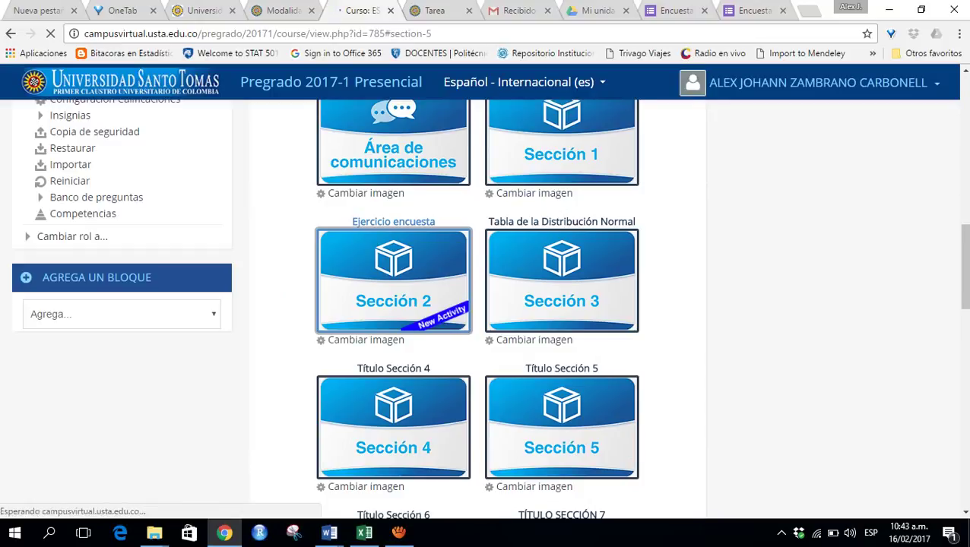
{"action": "left_click", "coordinate": [395, 305]}
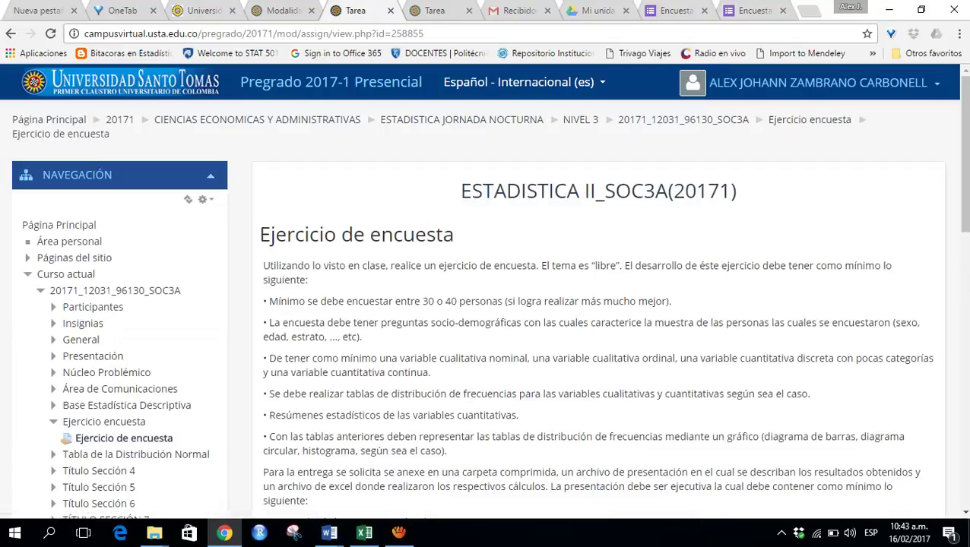
{"action": "left_click", "coordinate": [11, 34]}
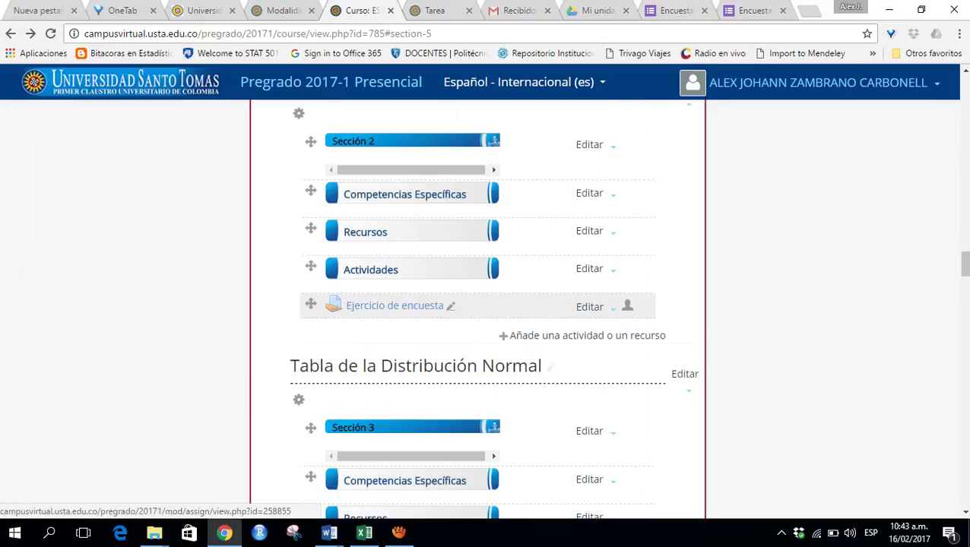
Step: Add a URL resource to the "Ejercicio encuesta" section of the course
{"action": "left_click", "coordinate": [581, 335]}
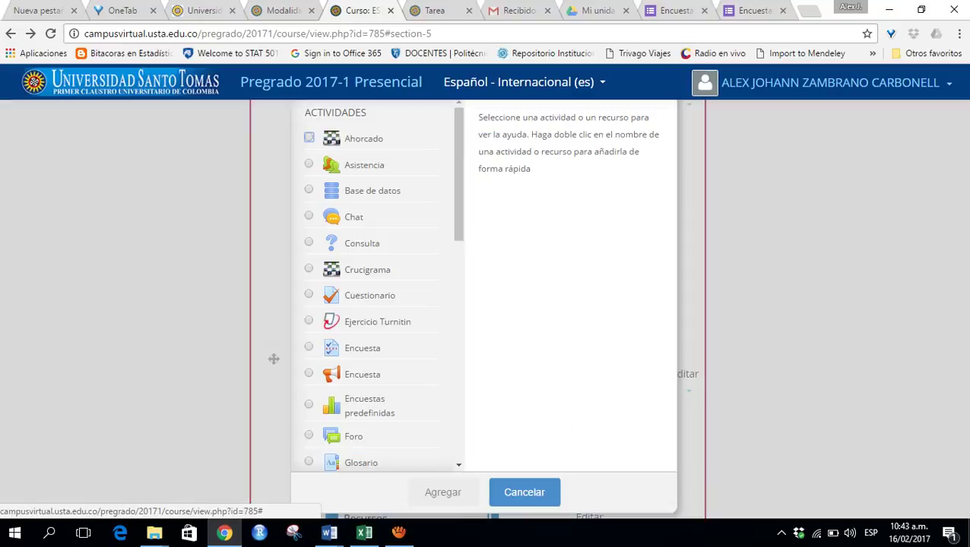
{"action": "scroll", "coordinate": [380, 289], "scroll_direction": "down", "scroll_amount": 10}
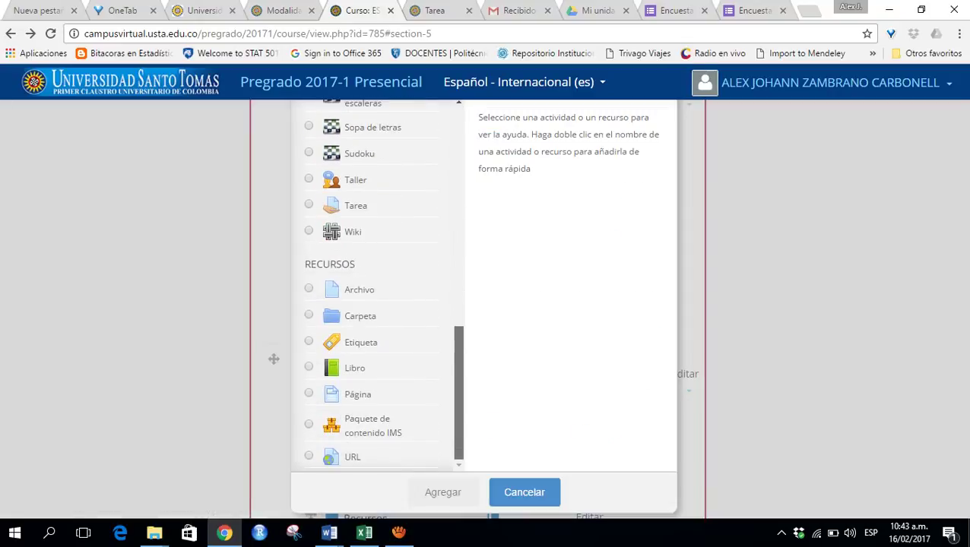
{"action": "left_click", "coordinate": [352, 457]}
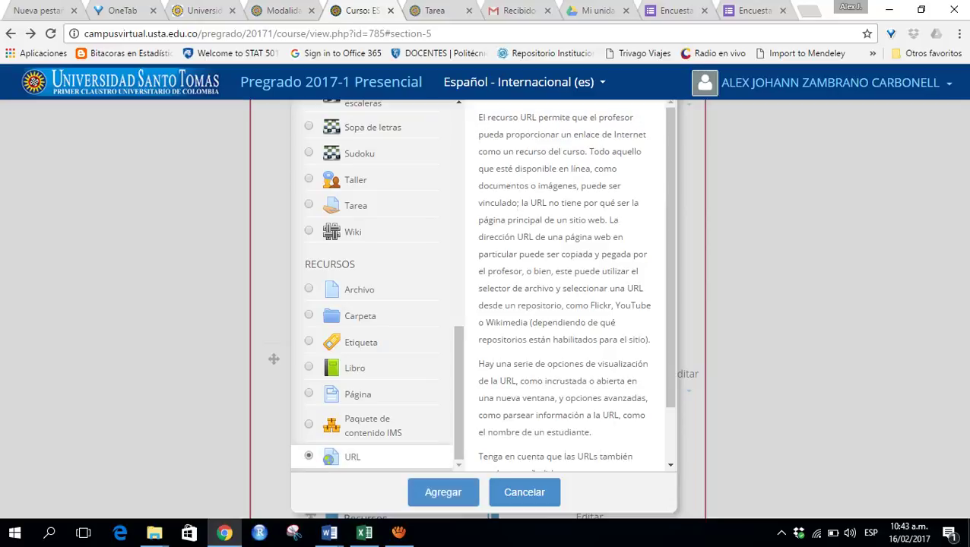
{"action": "left_click", "coordinate": [442, 492]}
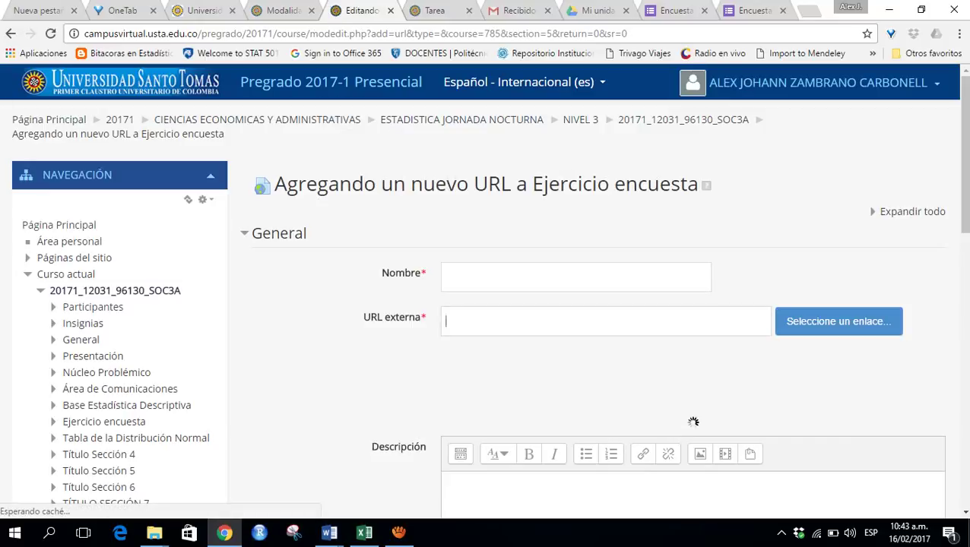
Step: Enter the shortened form link as the resource's external URL and name it "Ejercicio de encuesta en clase"
{"action": "type", "text": "https://goo.gl/forms/AiKtlefa01kl94sv2"}
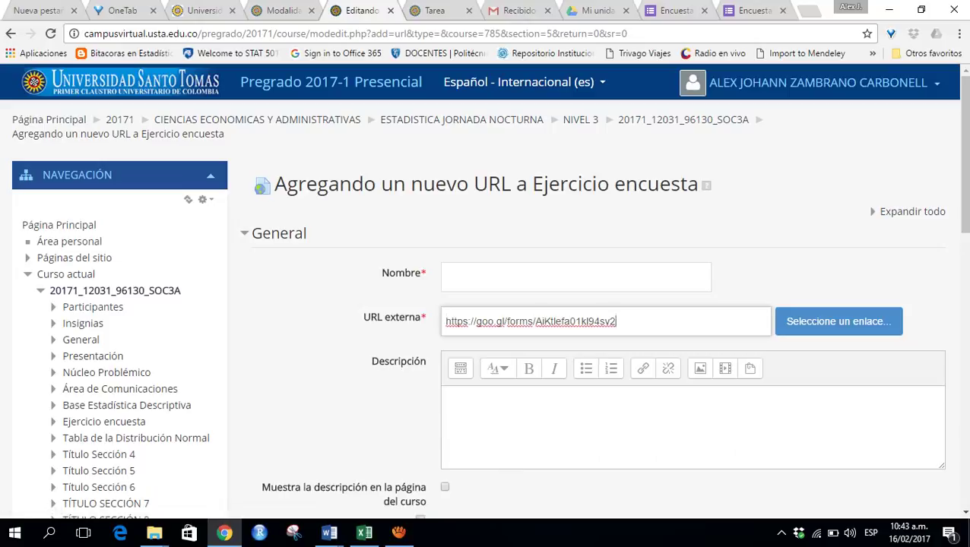
{"action": "left_click", "coordinate": [524, 278]}
{"action": "type", "text": "Ejer"}
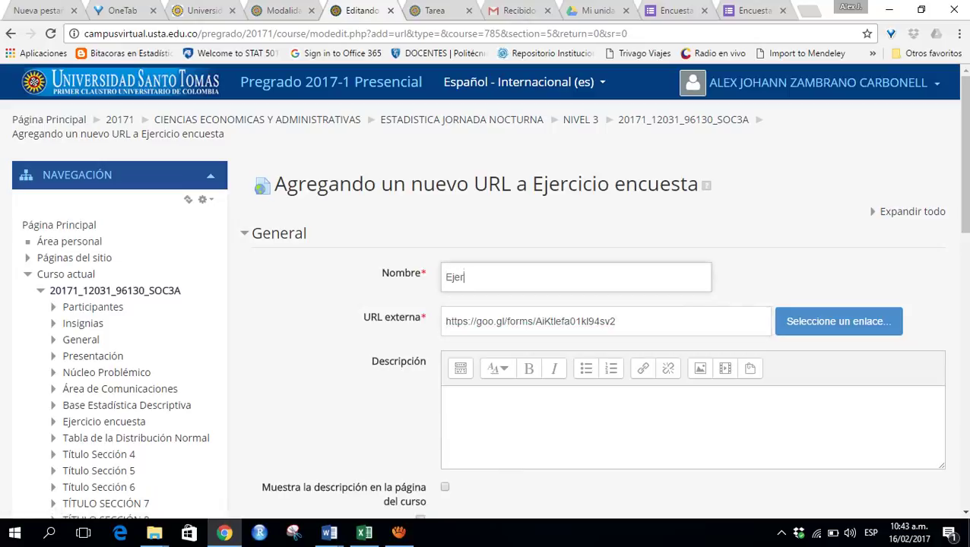
{"action": "type", "text": "cicio de encuesta en clase"}
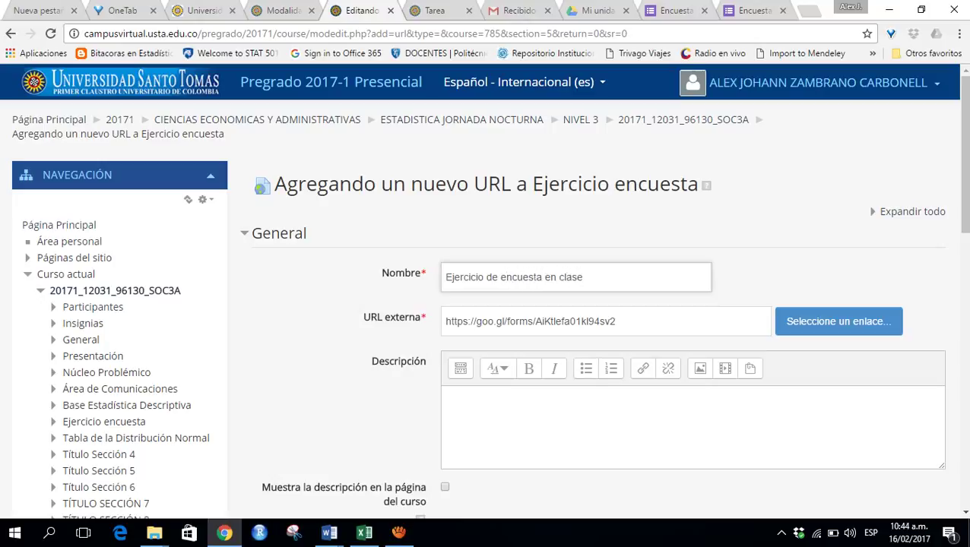
Step: Copy the resource's name into its description, save the changes and return to the course
{"action": "key", "text": "ctrl+a"}
{"action": "key", "text": "ctrl+c"}
{"action": "left_click", "coordinate": [445, 396]}
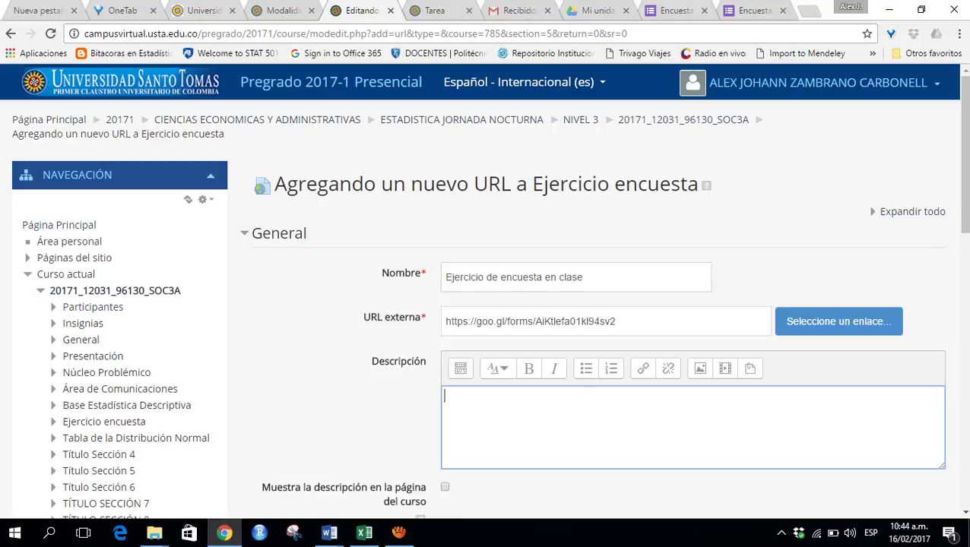
{"action": "key", "text": "ctrl+v"}
{"action": "scroll", "coordinate": [487, 304], "scroll_direction": "down", "scroll_amount": 5}
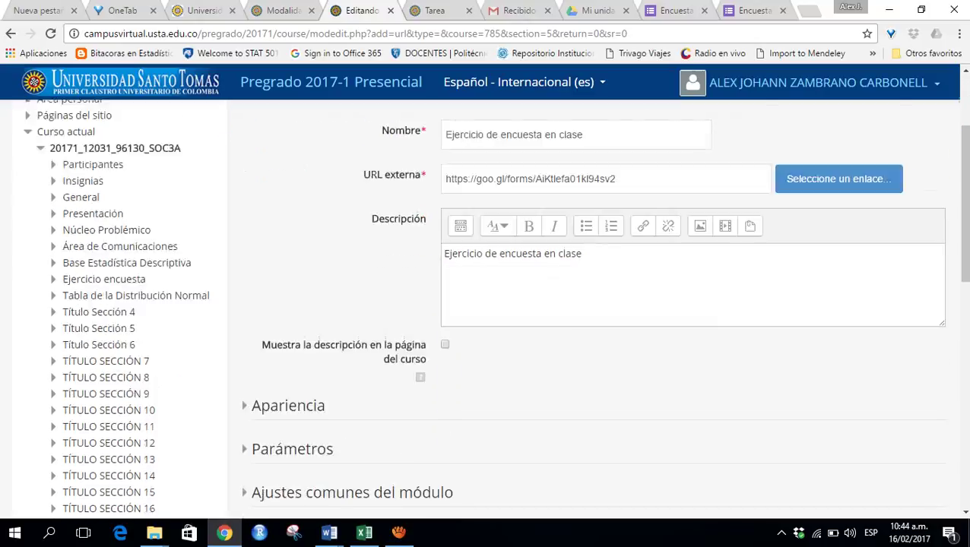
{"action": "scroll", "coordinate": [486, 304], "scroll_direction": "down", "scroll_amount": 2}
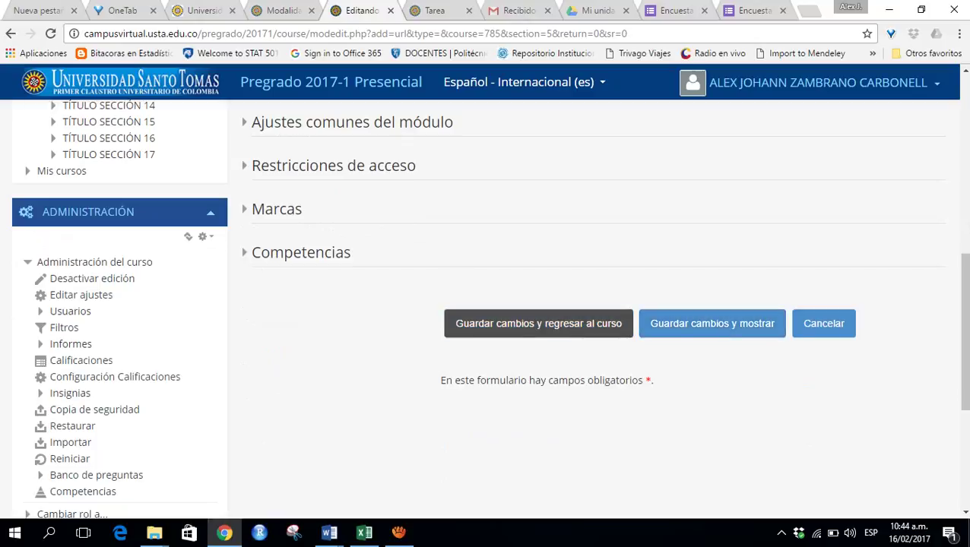
{"action": "left_click", "coordinate": [538, 323]}
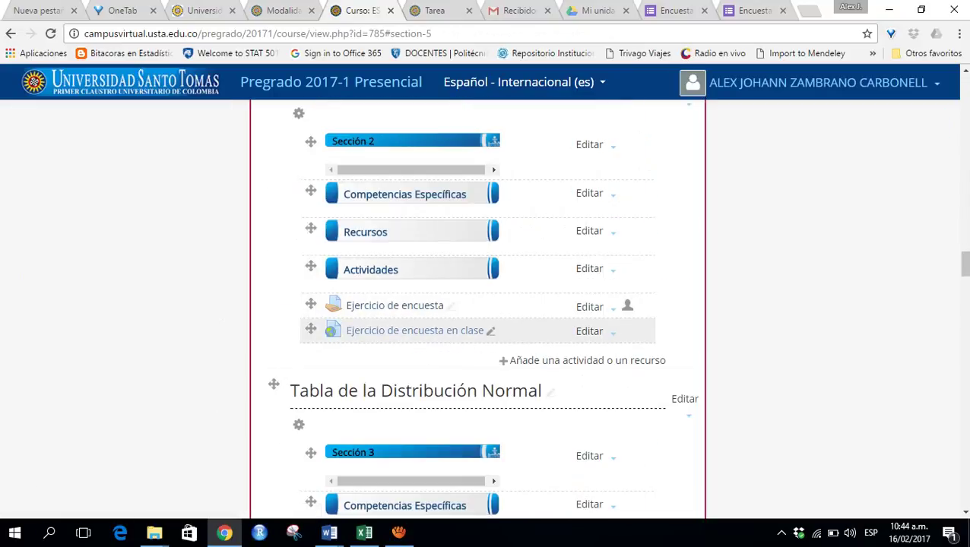
Step: Switch back to the "Encuesta Sociología 20171" form and copy its shortened link again
{"action": "scroll", "coordinate": [479, 274], "scroll_direction": "up", "scroll_amount": 2}
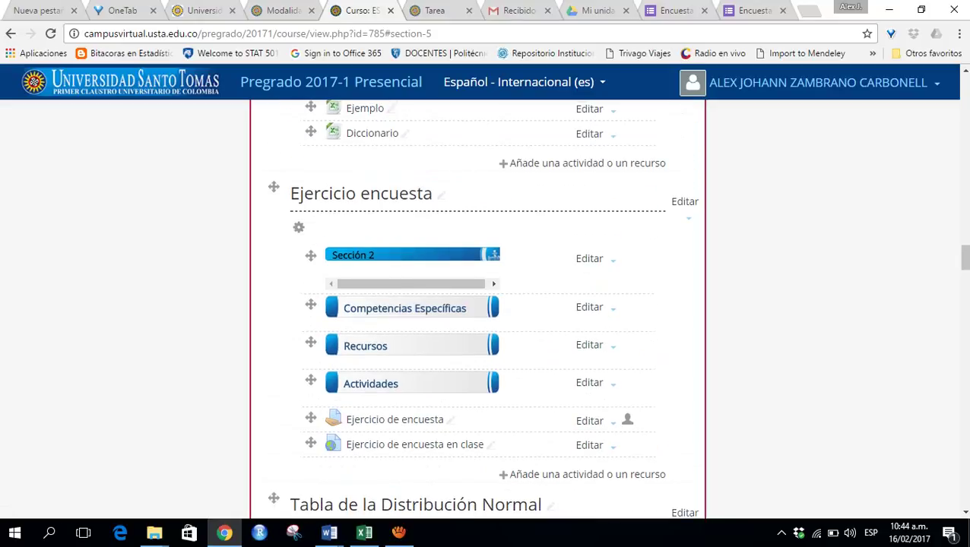
{"action": "scroll", "coordinate": [456, 334], "scroll_direction": "down", "scroll_amount": 2}
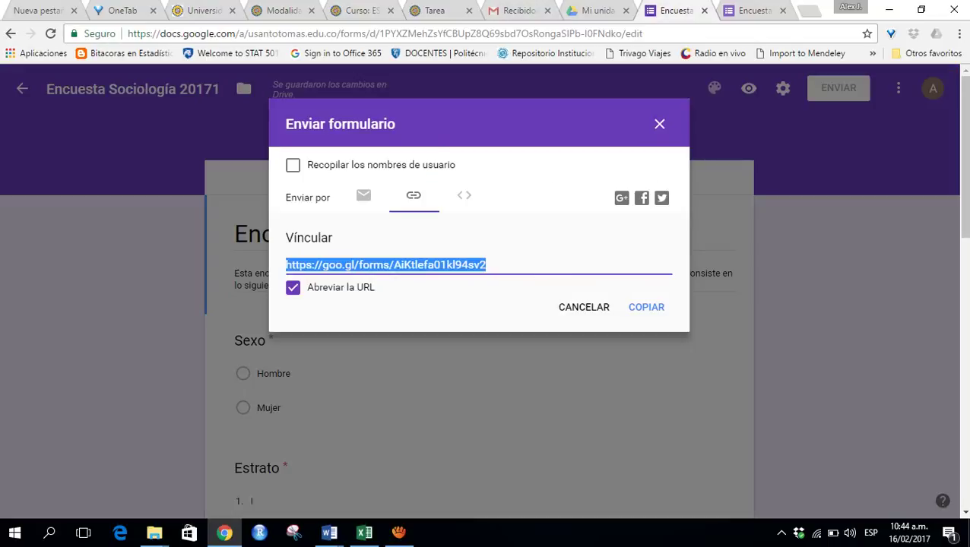
{"action": "left_click", "coordinate": [673, 10]}
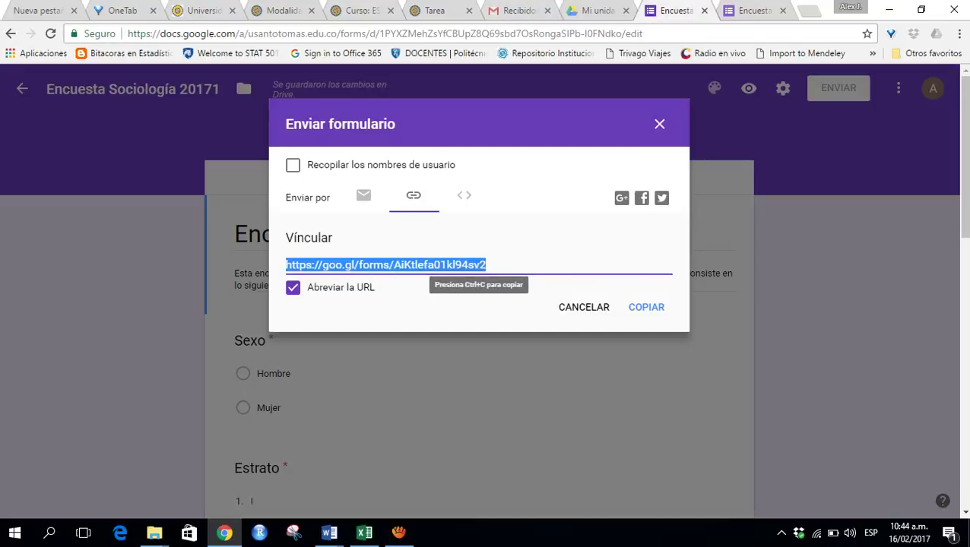
{"action": "key", "text": "ctrl+c"}
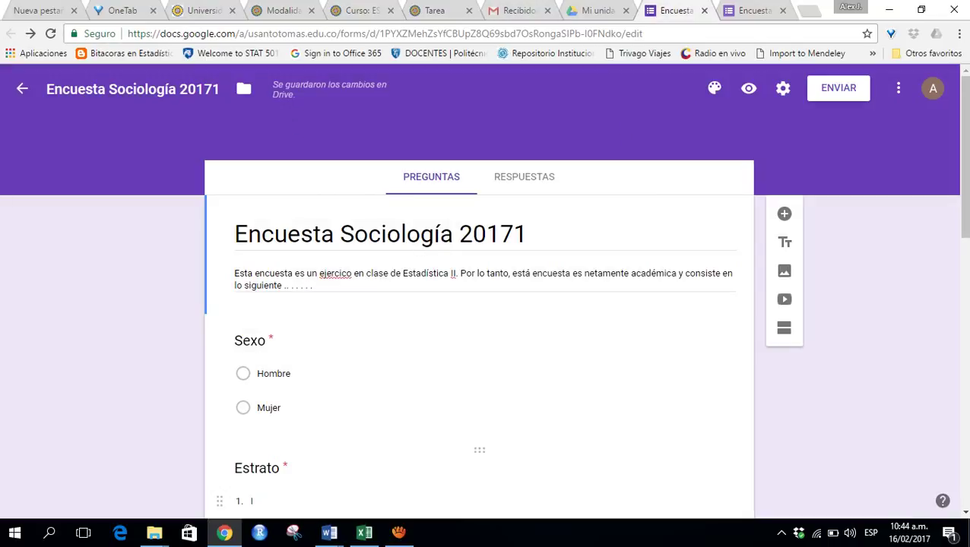
{"action": "left_click", "coordinate": [398, 532]}
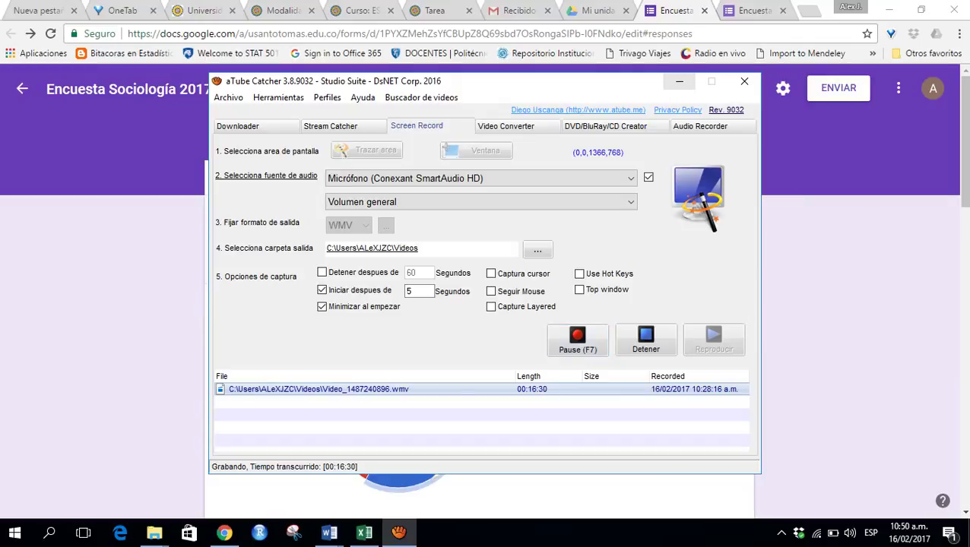
{"action": "left_click", "coordinate": [680, 81]}
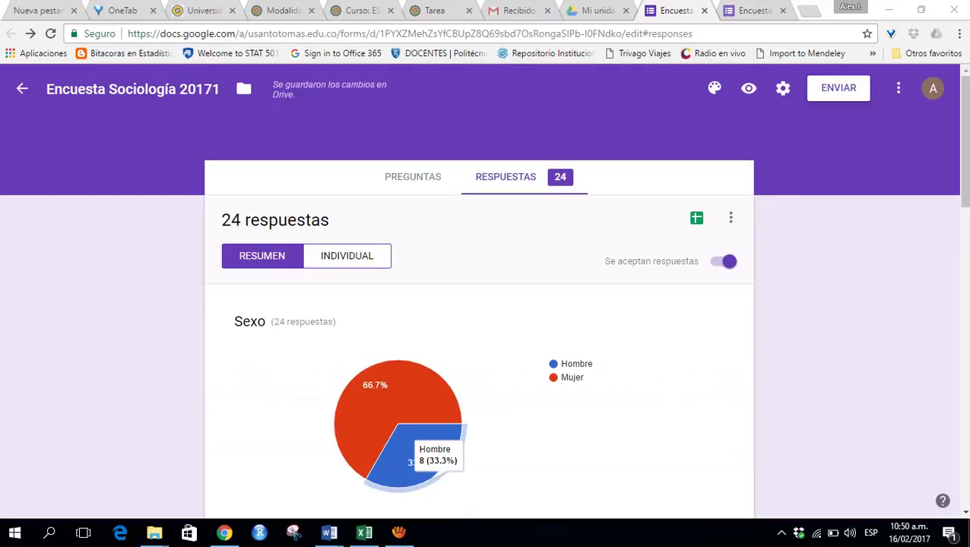
Step: Stop accepting responses to the form and create a new spreadsheet, "Encuesta Sociología 20171 (Respuestas)", from the responses
{"action": "left_click", "coordinate": [728, 261]}
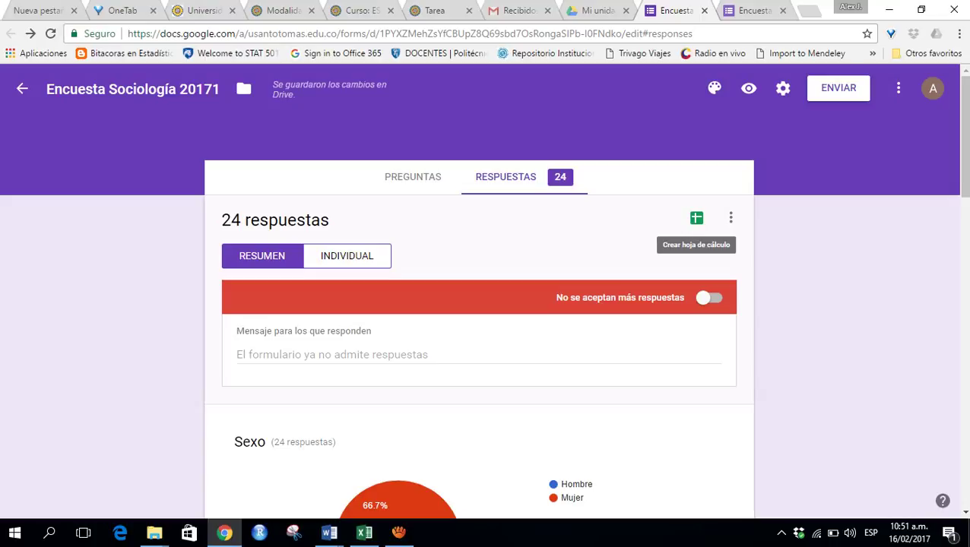
{"action": "left_click", "coordinate": [697, 218]}
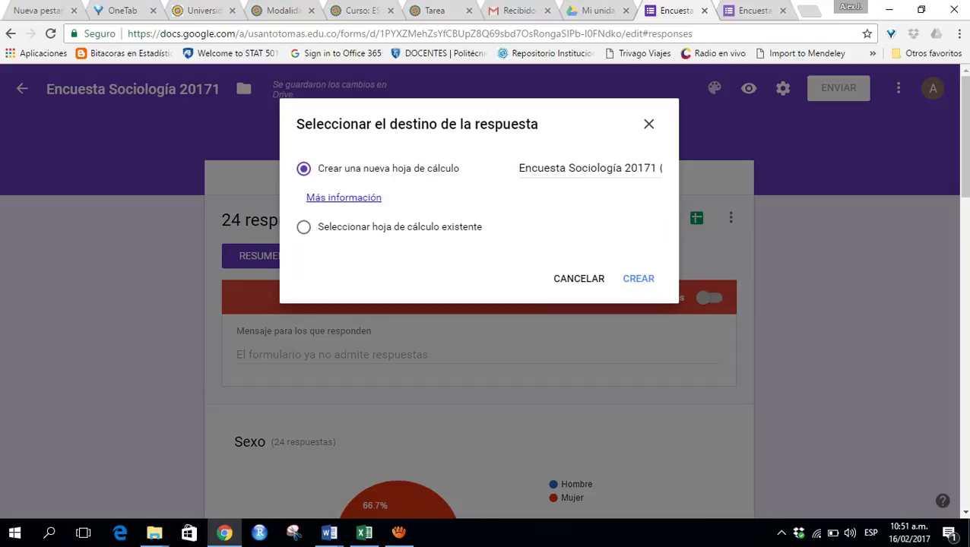
{"action": "left_click", "coordinate": [639, 278]}
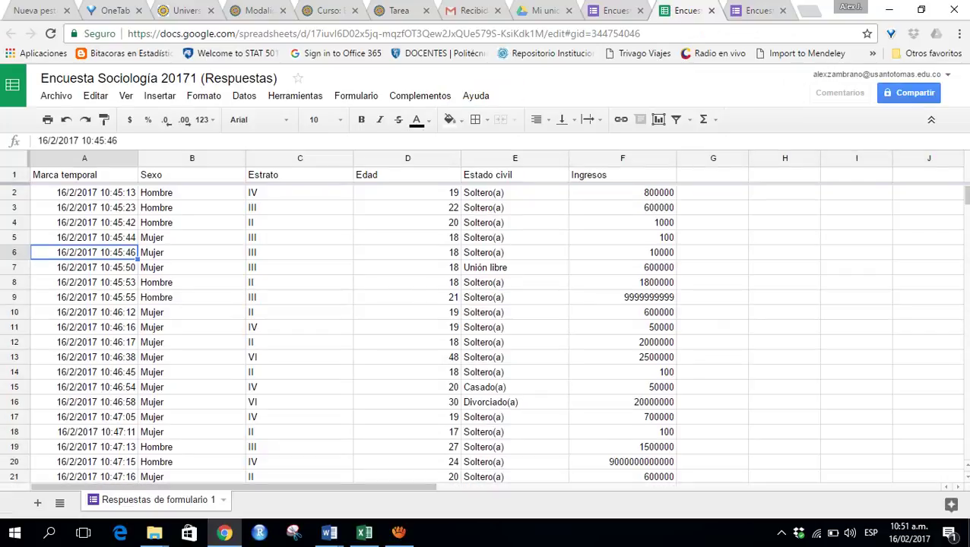
Step: Examine the recorded responses in the spreadsheet across all columns from Marca temporal to Ingresos, down to the last row
{"action": "left_click", "coordinate": [85, 222]}
{"action": "key", "text": "Up"}
{"action": "key", "text": "Up"}
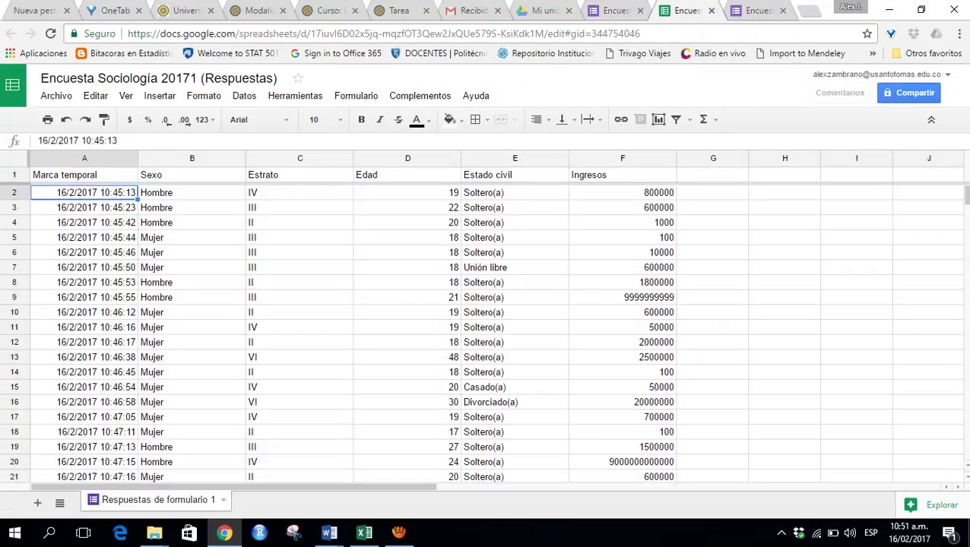
{"action": "key", "text": "Down"}
{"action": "key", "text": "Down"}
{"action": "key", "text": "Right"}
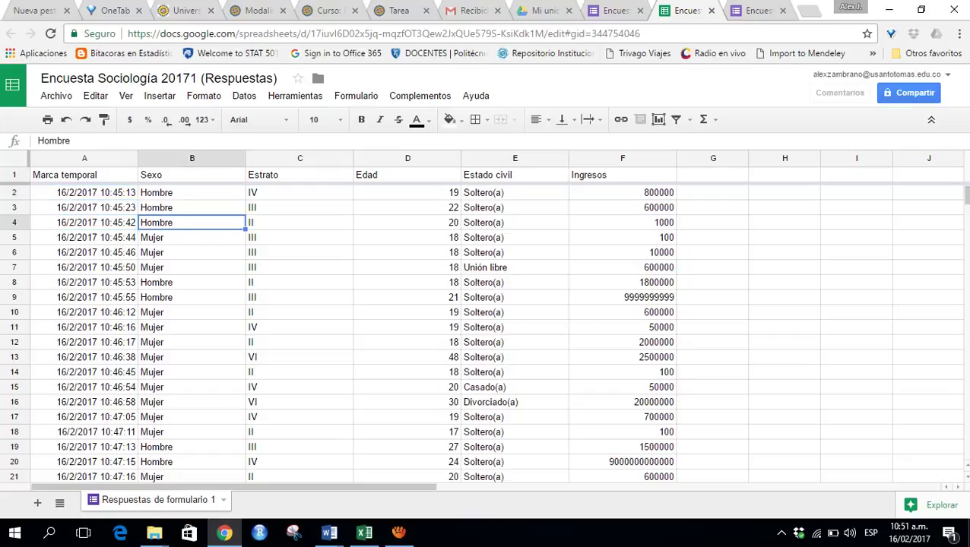
{"action": "key", "text": "Right"}
{"action": "key", "text": "Right"}
{"action": "key", "text": "Right"}
{"action": "key", "text": "Right"}
{"action": "key", "text": "Down"}
{"action": "key", "text": "Down"}
{"action": "key", "text": "Down"}
{"action": "key", "text": "Down"}
{"action": "key", "text": "Down"}
{"action": "key", "text": "Down"}
{"action": "key", "text": "Down"}
{"action": "key", "text": "Down"}
{"action": "key", "text": "Down"}
{"action": "key", "text": "Down"}
{"action": "key", "text": "Down"}
{"action": "key", "text": "Down"}
{"action": "key", "text": "Down"}
{"action": "key", "text": "Down"}
{"action": "key", "text": "Down"}
{"action": "key", "text": "Down"}
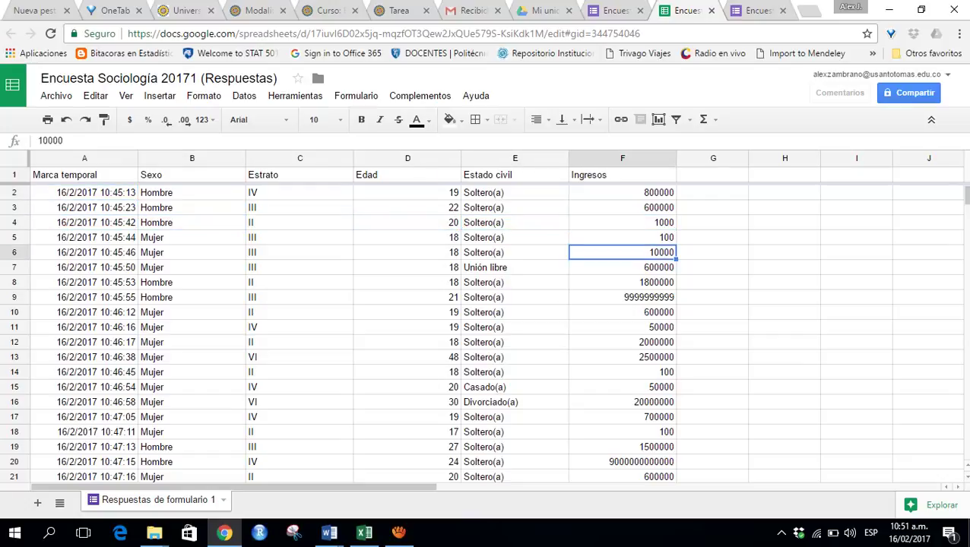
{"action": "key", "text": "Down"}
{"action": "key", "text": "Down"}
{"action": "key", "text": "Down"}
{"action": "key", "text": "Down"}
{"action": "key", "text": "Down"}
{"action": "key", "text": "Down"}
{"action": "key", "text": "Down"}
{"action": "key", "text": "Down"}
{"action": "key", "text": "Down"}
{"action": "key", "text": "Down"}
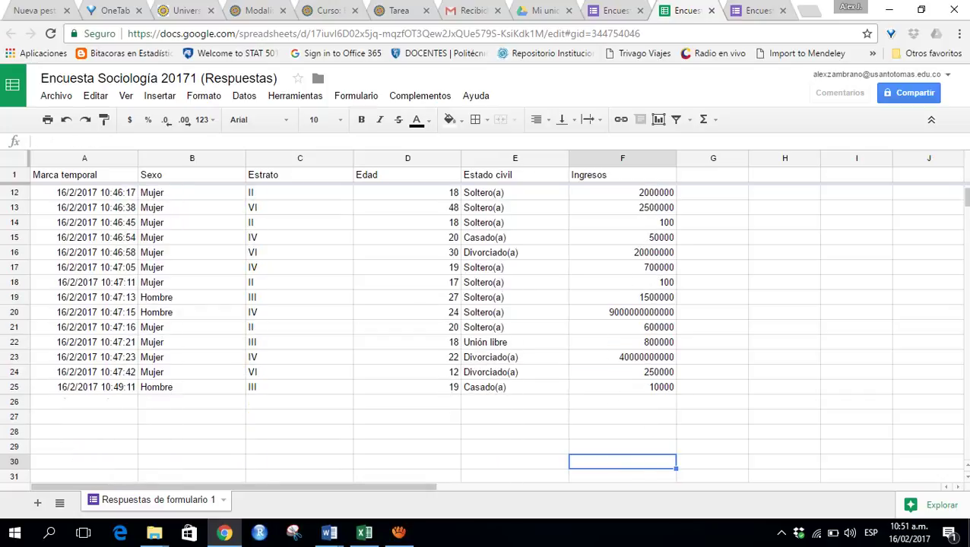
{"action": "key", "text": "Up"}
{"action": "key", "text": "Up"}
{"action": "key", "text": "Up"}
{"action": "key", "text": "Up"}
{"action": "key", "text": "Up"}
{"action": "key", "text": "Up"}
{"action": "key", "text": "Up"}
{"action": "key", "text": "Up"}
{"action": "key", "text": "Up"}
{"action": "key", "text": "Up"}
{"action": "key", "text": "Up"}
{"action": "key", "text": "Up"}
{"action": "key", "text": "Up"}
{"action": "key", "text": "Up"}
{"action": "key", "text": "Up"}
{"action": "key", "text": "Up"}
{"action": "key", "text": "Up"}
{"action": "key", "text": "Up"}
{"action": "key", "text": "Up"}
{"action": "key", "text": "ctrl+Up"}
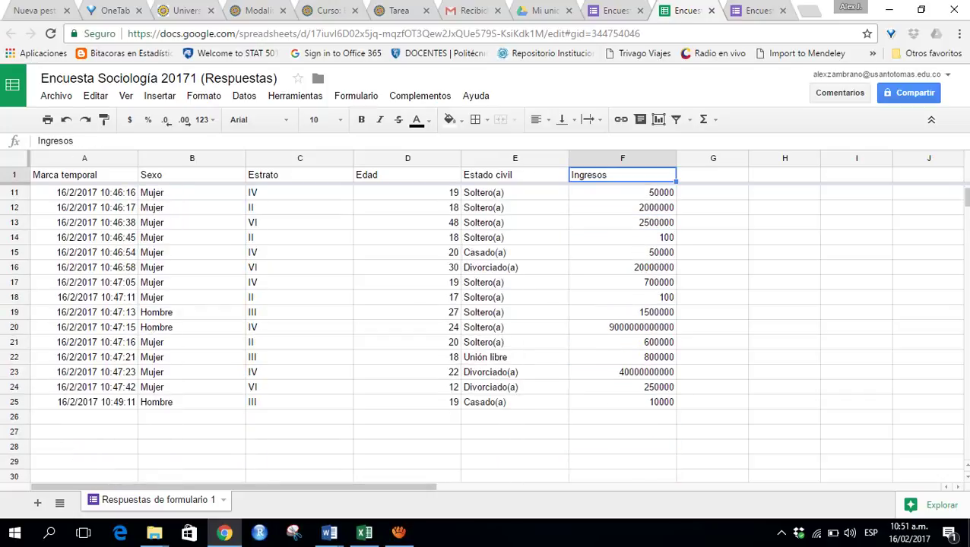
{"action": "key", "text": "Down"}
{"action": "key", "text": "Left"}
{"action": "key", "text": "Left"}
{"action": "key", "text": "Left"}
{"action": "key", "text": "Left"}
{"action": "key", "text": "Left"}
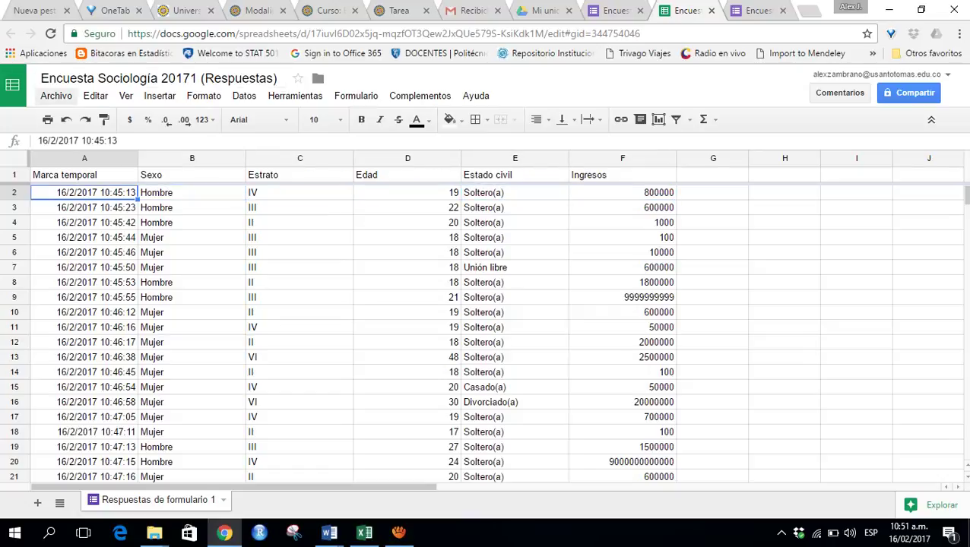
Step: Download the response spreadsheet as Microsoft Excel (.xlsx), open the downloaded file in Excel and enable editing
{"action": "left_click", "coordinate": [57, 96]}
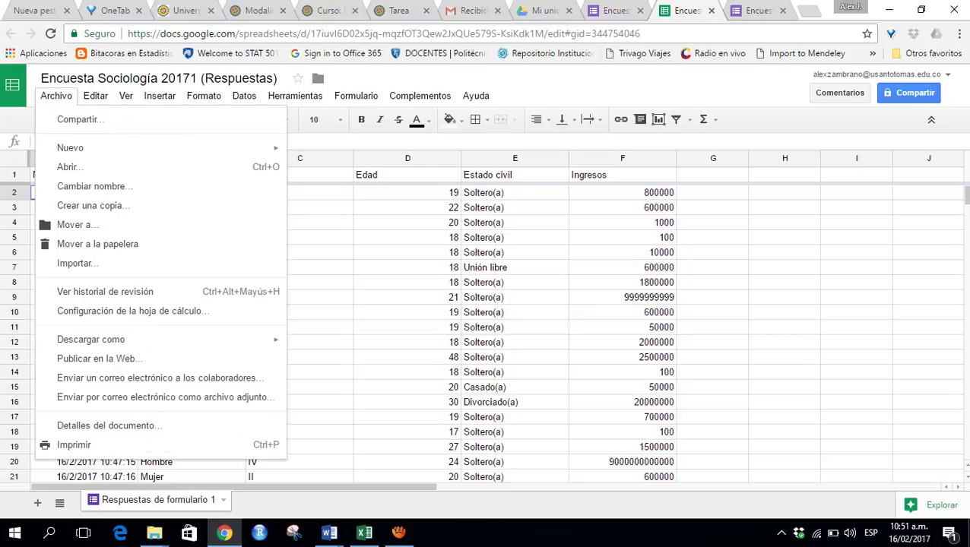
{"action": "mouse_move", "coordinate": [114, 340]}
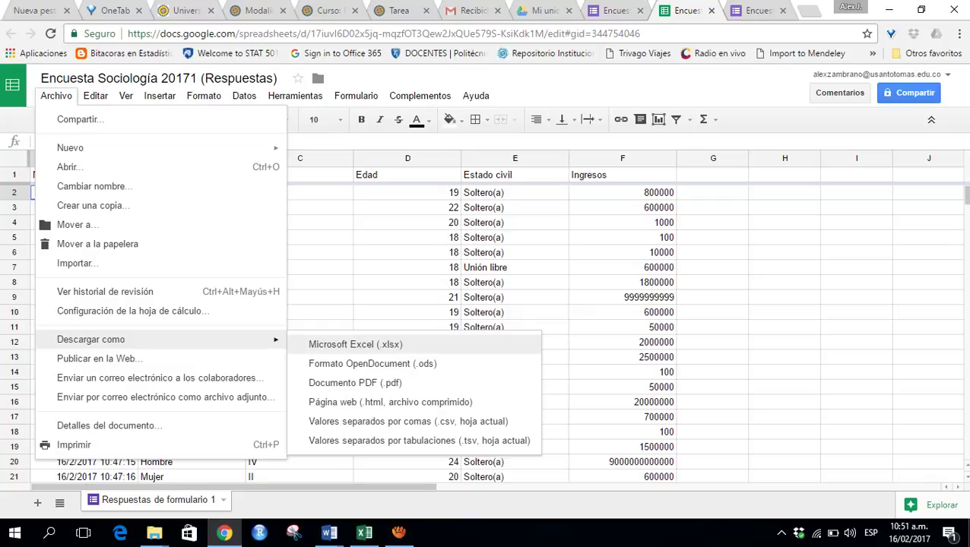
{"action": "left_click", "coordinate": [355, 344]}
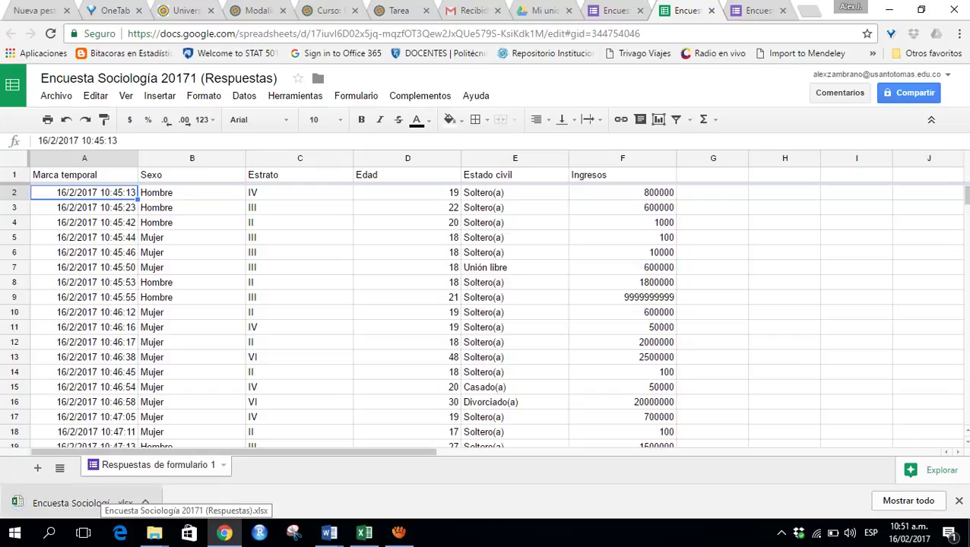
{"action": "left_click", "coordinate": [102, 502]}
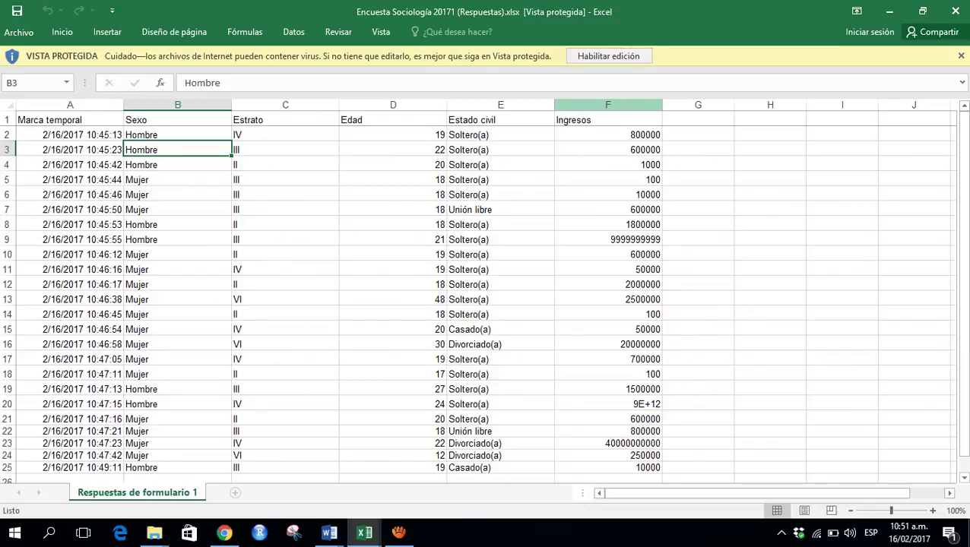
{"action": "left_click", "coordinate": [608, 56]}
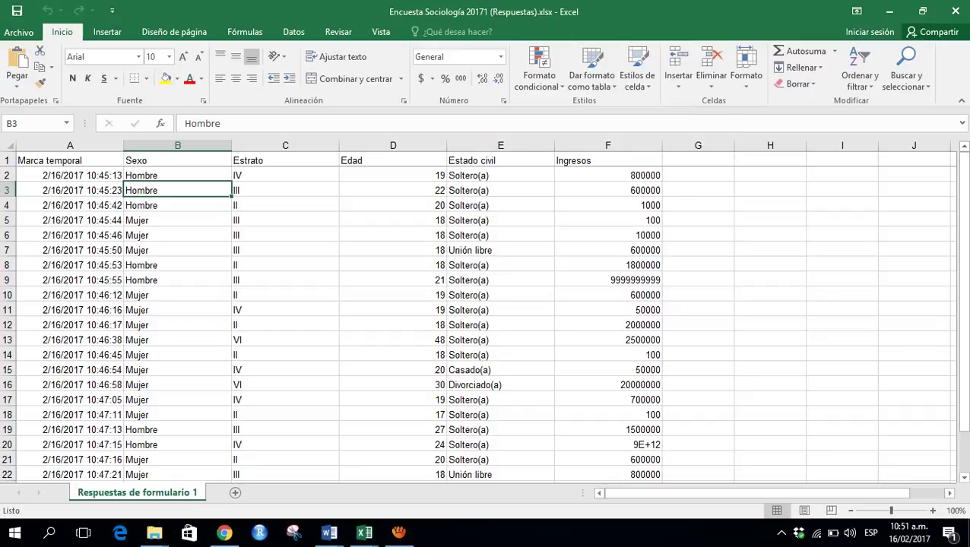
Step: Select the whole response table starting at the Marca temporal header and apply filters to its header row
{"action": "key", "text": "Up"}
{"action": "key", "text": "Up"}
{"action": "key", "text": "Left"}
{"action": "key", "text": "ctrl+shift+l"}
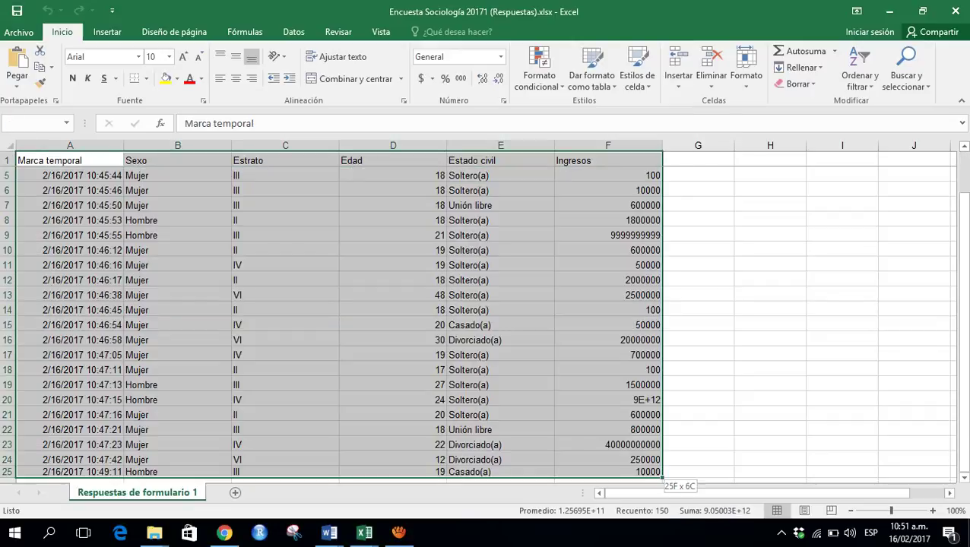
{"action": "key", "text": "ctrl+shift+End"}
Step: Restrict the Ingresos filter to the low values 100, 1000, 10000 and 50000
{"action": "key", "text": "Right"}
{"action": "key", "text": "Right"}
{"action": "key", "text": "Right"}
{"action": "key", "text": "Right"}
{"action": "key", "text": "Right"}
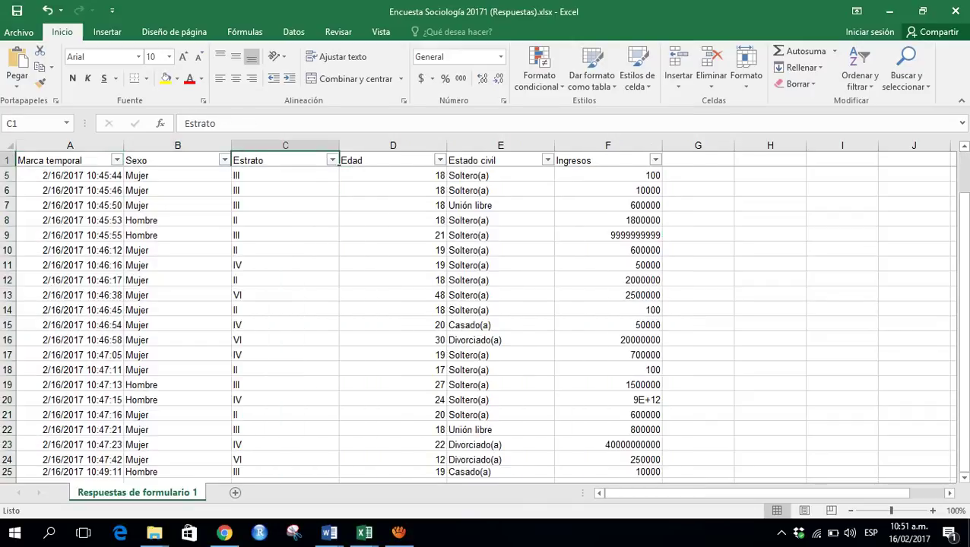
{"action": "key", "text": "alt+Down"}
{"action": "key", "text": "Down"}
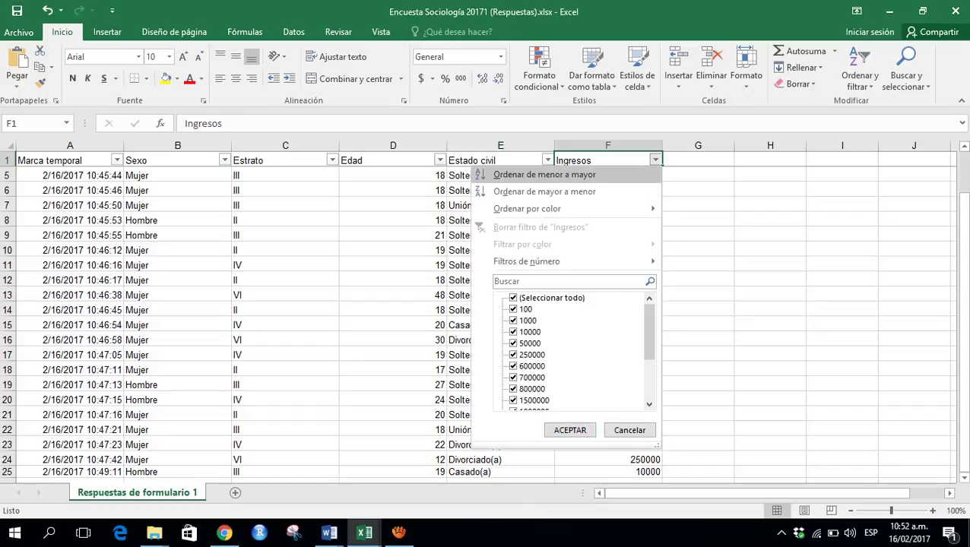
{"action": "key", "text": "Down"}
{"action": "key", "text": "Down"}
{"action": "key", "text": "Down"}
{"action": "key", "text": "space"}
{"action": "key", "text": "Down"}
{"action": "key", "text": "space"}
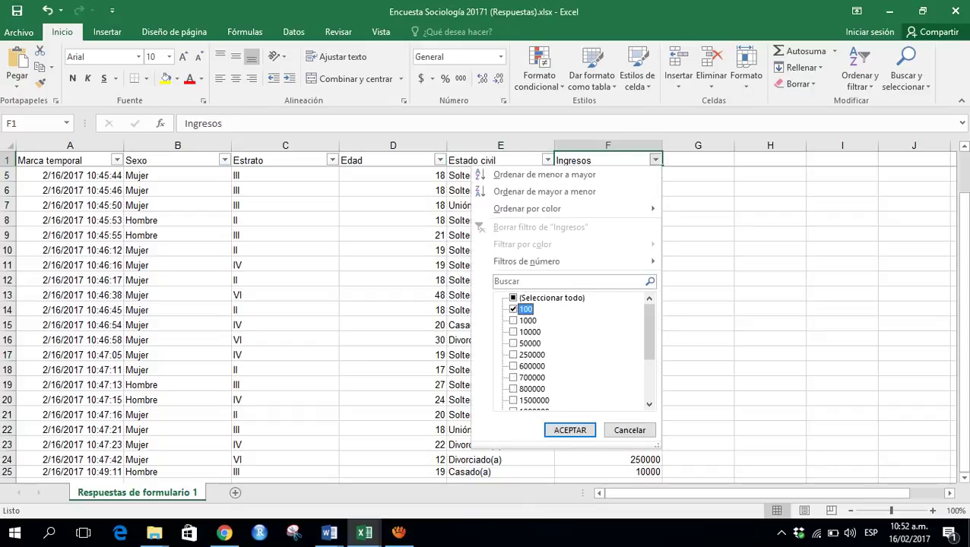
{"action": "key", "text": "Down"}
{"action": "key", "text": "space"}
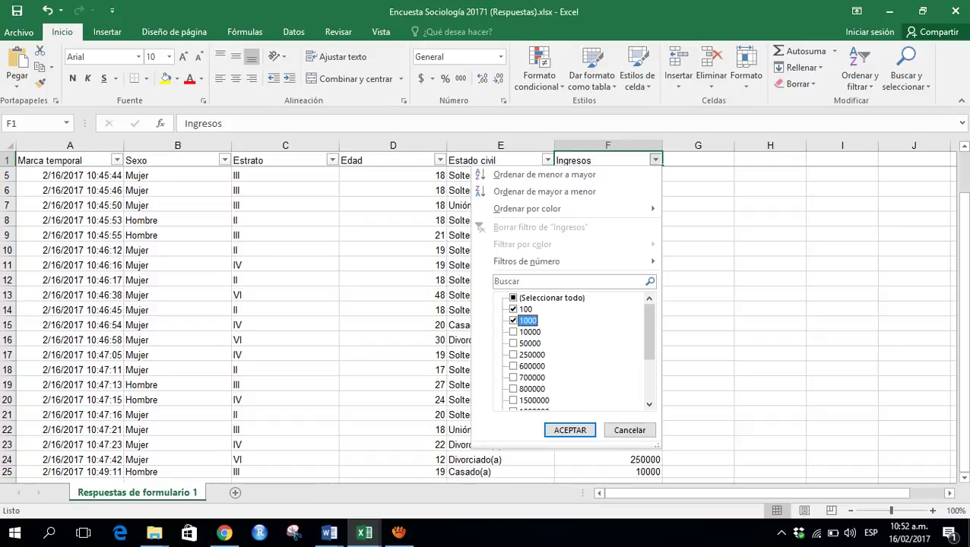
{"action": "key", "text": "Down"}
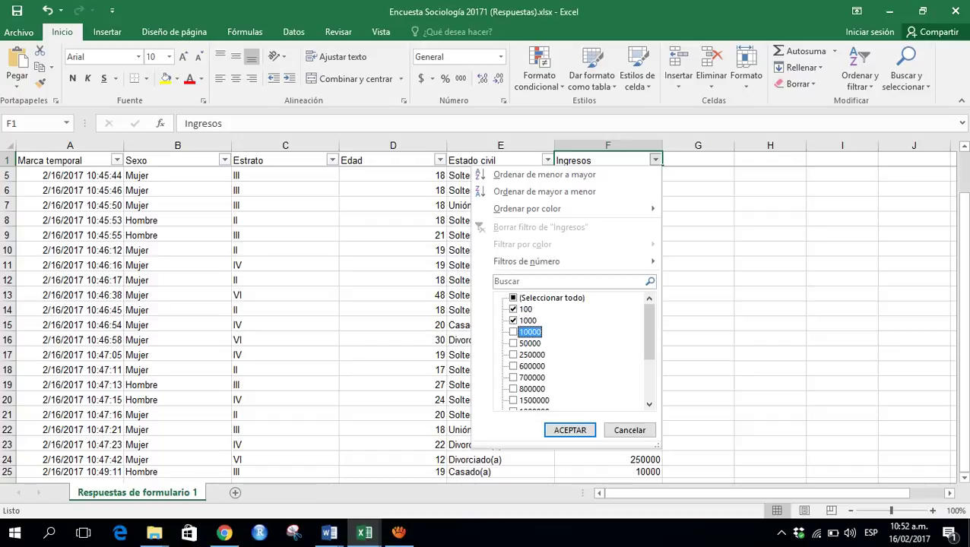
{"action": "key", "text": "space"}
{"action": "key", "text": "Down"}
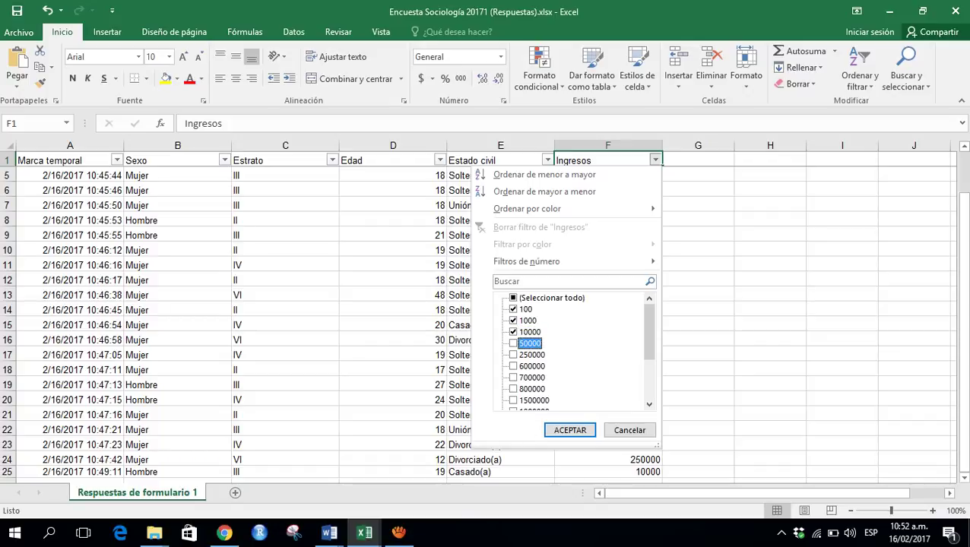
{"action": "key", "text": "space"}
{"action": "key", "text": "End"}
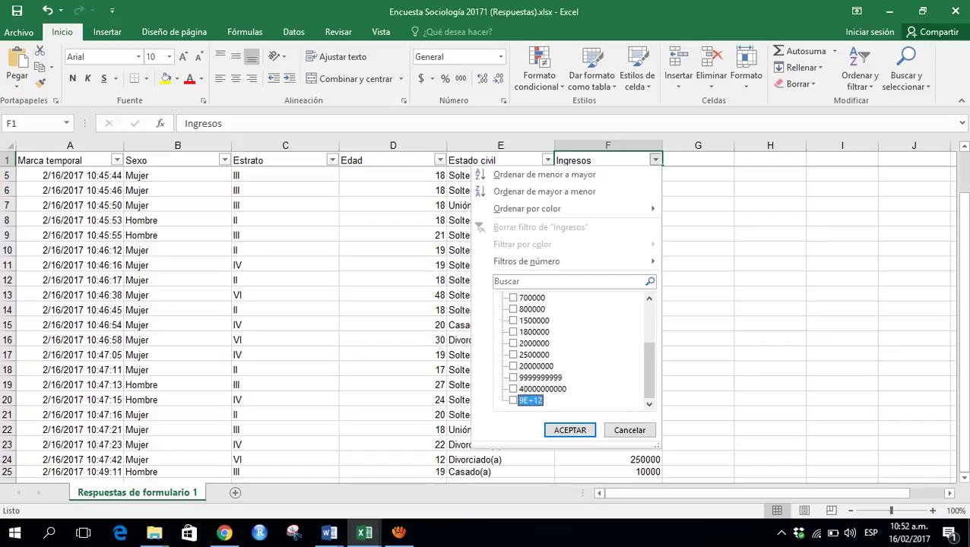
{"action": "key", "text": "Up"}
{"action": "key", "text": "Up"}
{"action": "key", "text": "Up"}
{"action": "key", "text": "Down"}
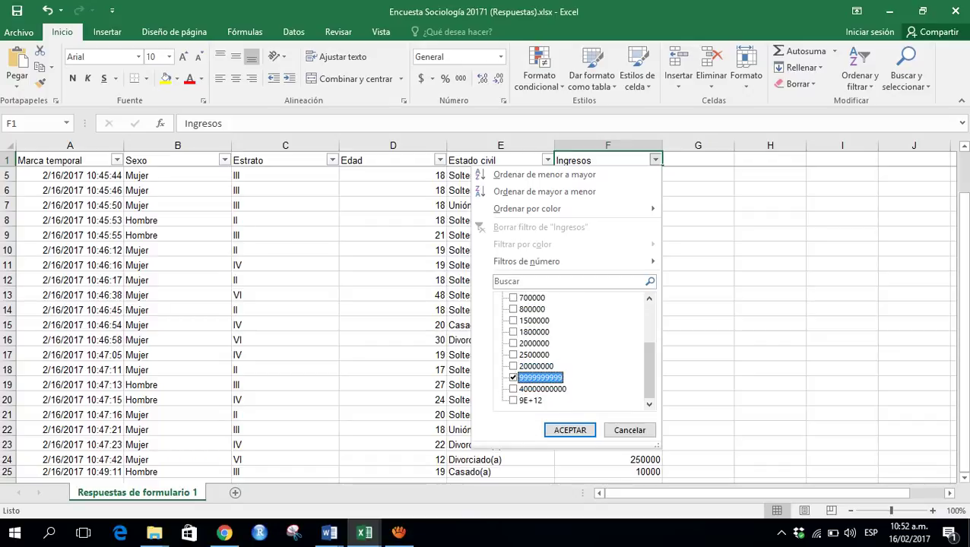
{"action": "key", "text": "Down"}
{"action": "key", "text": "space"}
{"action": "key", "text": "Down"}
{"action": "key", "text": "space"}
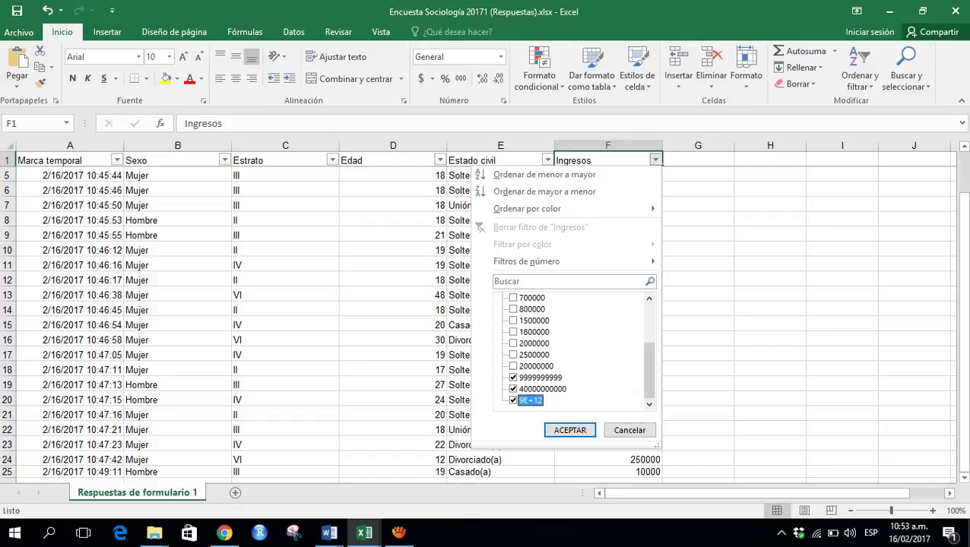
{"action": "key", "text": "Tab"}
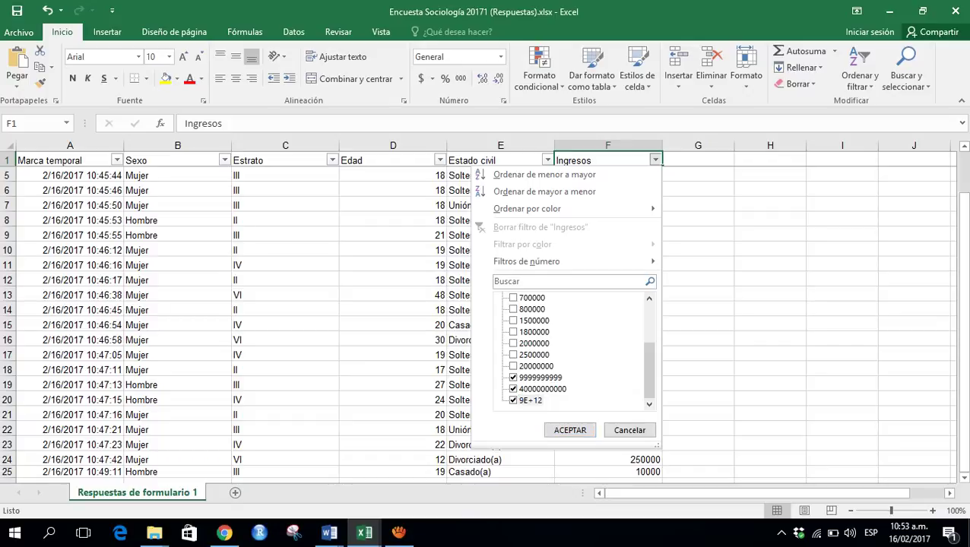
{"action": "scroll", "coordinate": [578, 350], "scroll_direction": "up", "scroll_amount": 3}
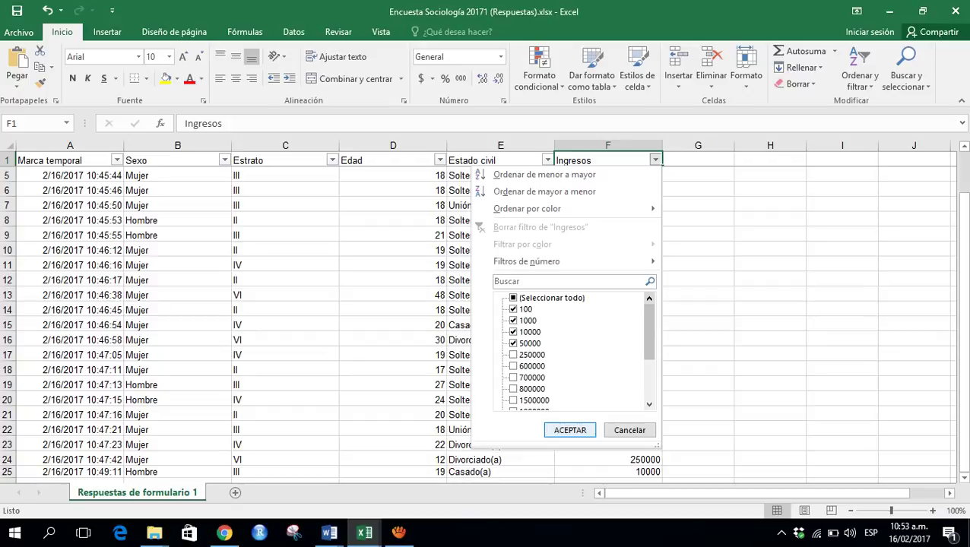
{"action": "key", "text": "Return"}
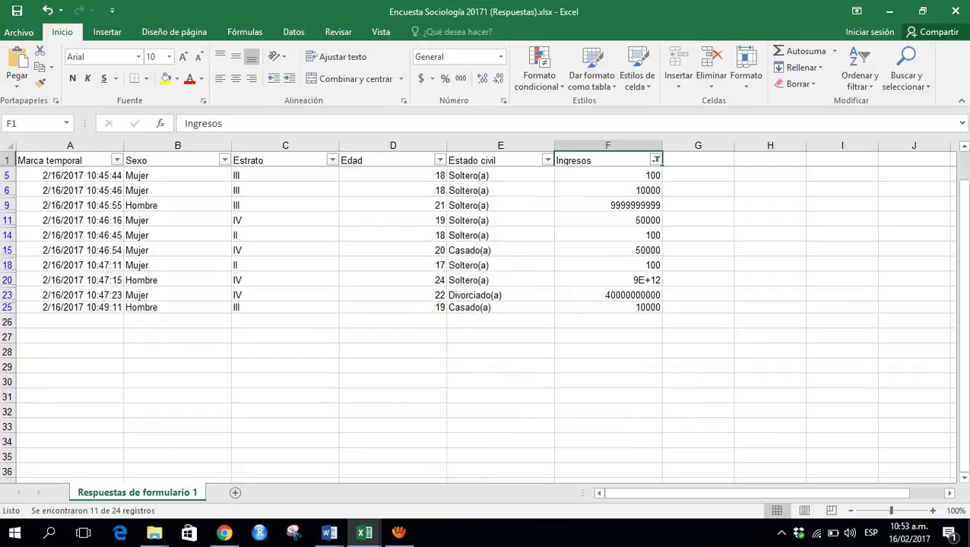
Step: Examine the filtered responses with atypical incomes, comparing Estado civil and Ingresos down to the last row
{"action": "key", "text": "Down"}
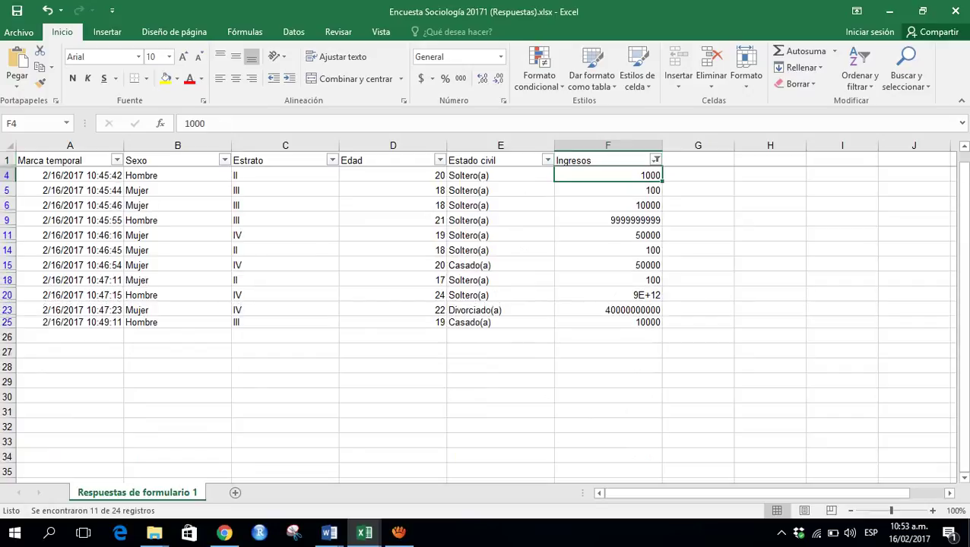
{"action": "key", "text": "Left"}
{"action": "key", "text": "Up"}
{"action": "key", "text": "Down"}
{"action": "key", "text": "Down"}
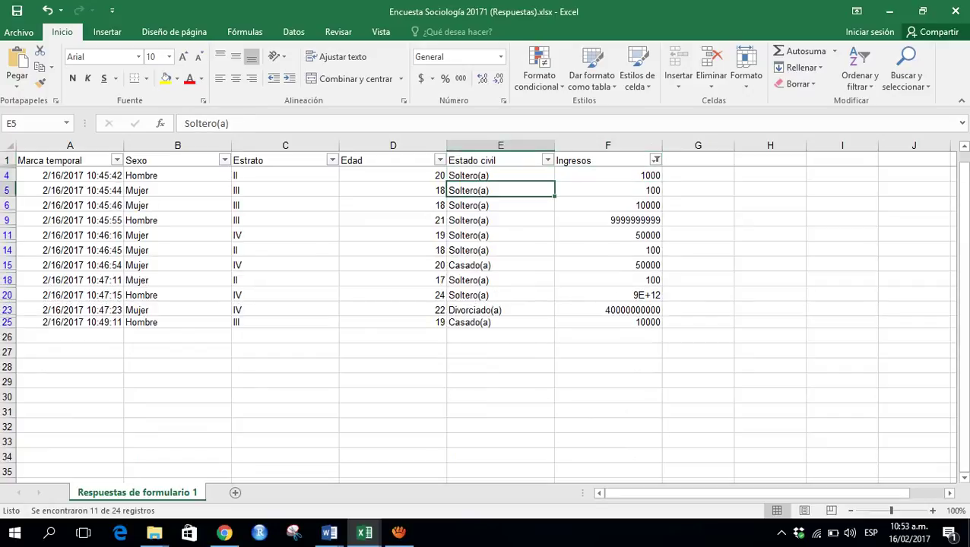
{"action": "key", "text": "Left"}
{"action": "key", "text": "Right"}
{"action": "key", "text": "Up"}
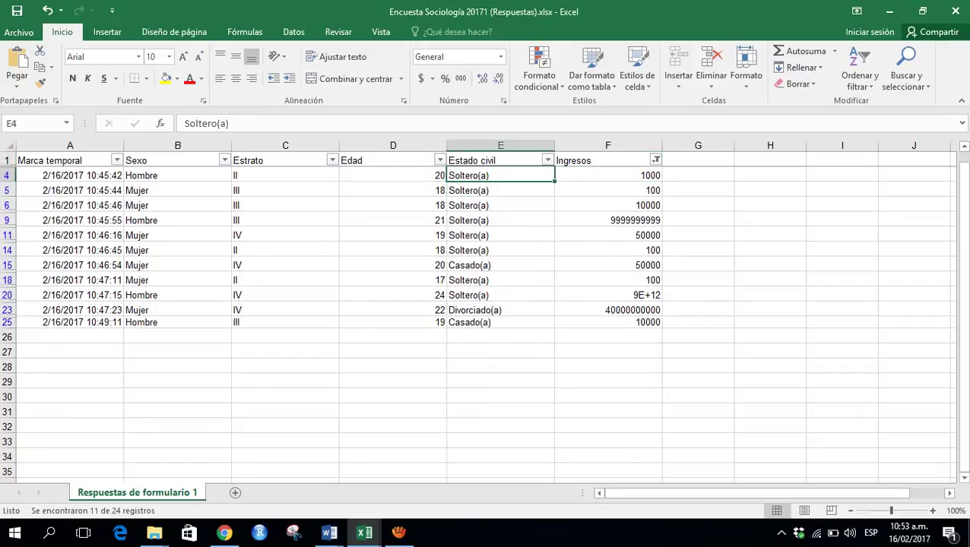
{"action": "key", "text": "Down"}
{"action": "key", "text": "Down"}
{"action": "key", "text": "Down"}
{"action": "key", "text": "Down"}
{"action": "key", "text": "Down"}
{"action": "key", "text": "Down"}
{"action": "key", "text": "Down"}
{"action": "key", "text": "Down"}
{"action": "key", "text": "Down"}
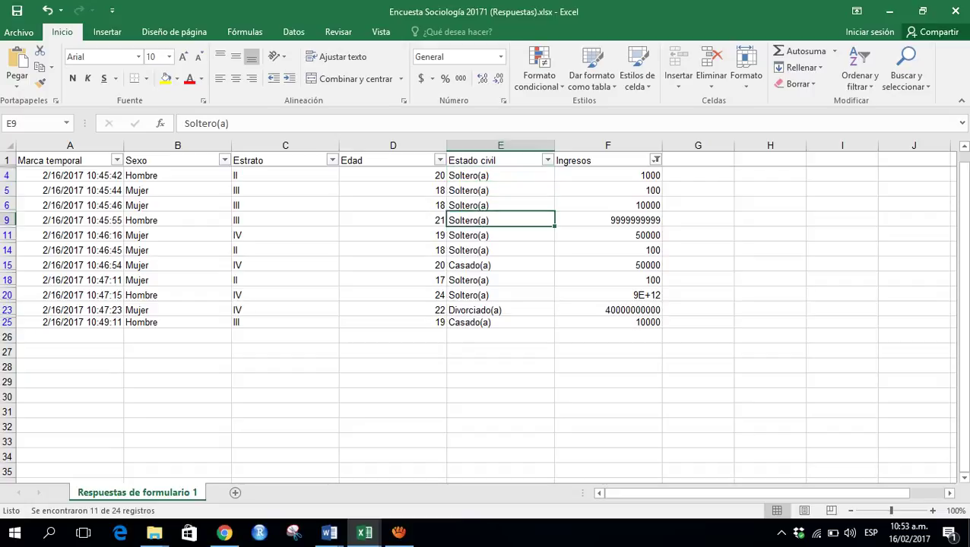
{"action": "key", "text": "Down"}
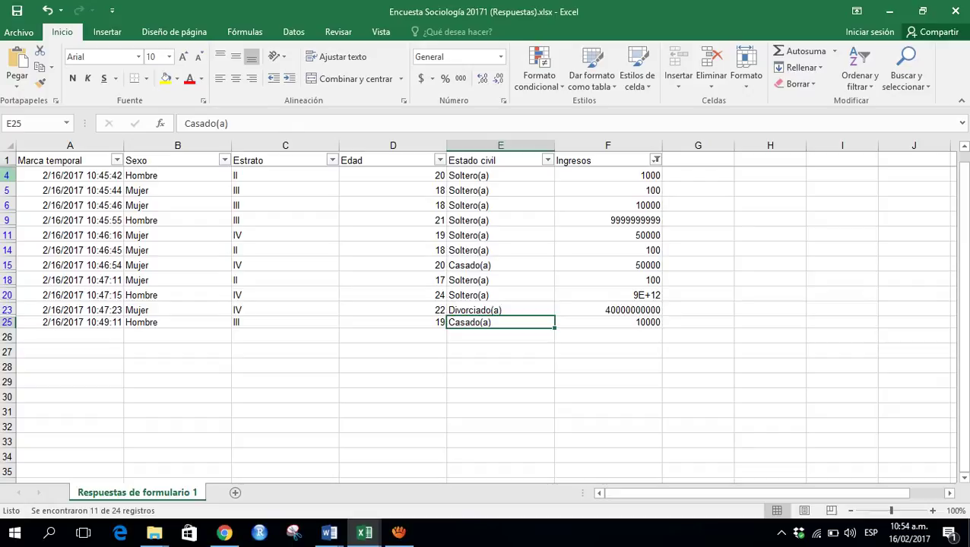
Step: Delete all filtered response rows, from row 4 to row 25, from the sheet
{"action": "left_click_drag", "start_coordinate": [7, 175], "coordinate": [7, 322]}
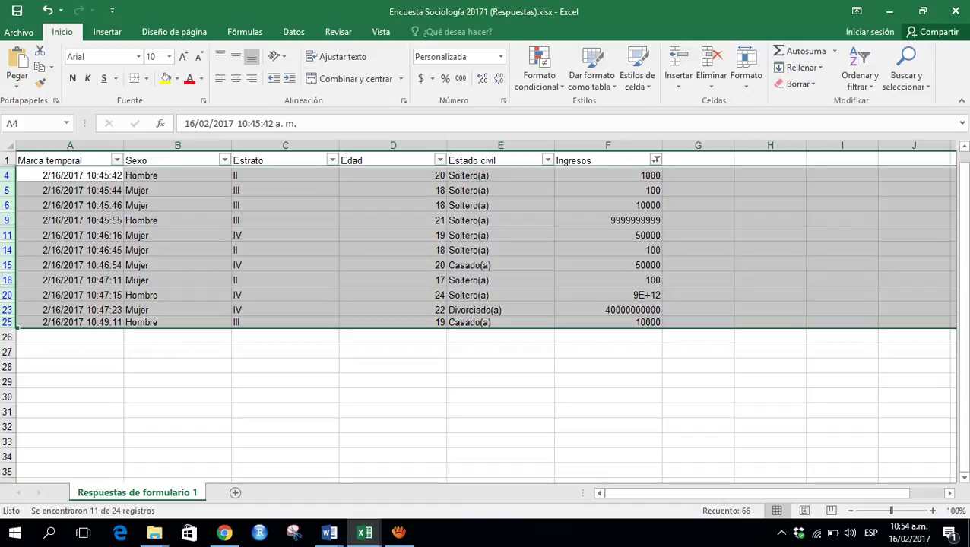
{"action": "key", "text": "ctrl+minus"}
{"action": "key", "text": "Down"}
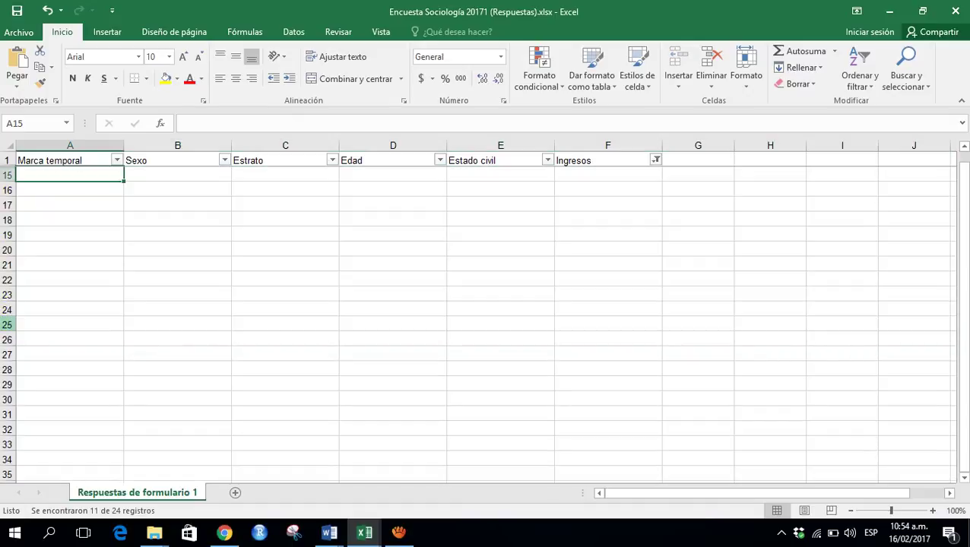
{"action": "key", "text": "Up"}
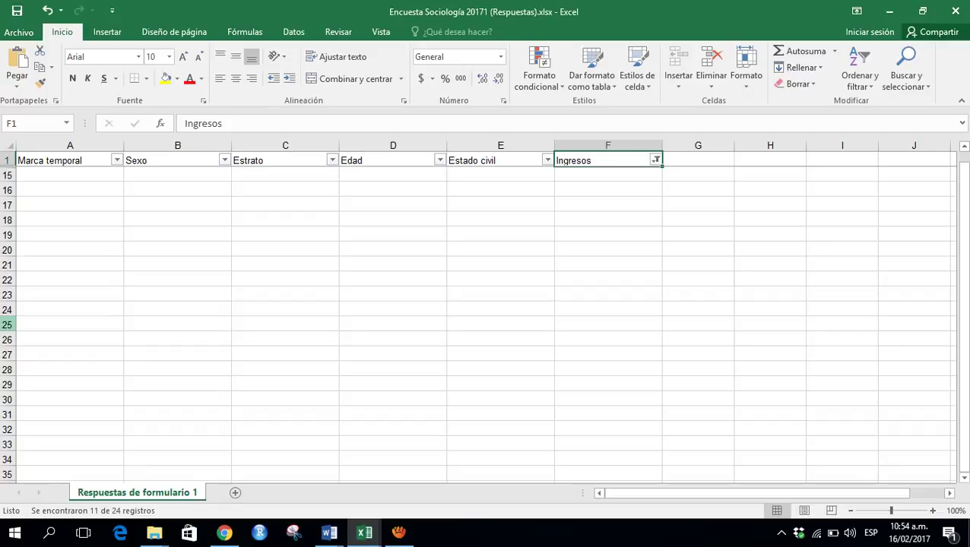
Step: Select all values in the Ingresos filter to show every remaining response
{"action": "left_click", "coordinate": [655, 161]}
{"action": "left_click", "coordinate": [511, 296]}
{"action": "left_click", "coordinate": [569, 430]}
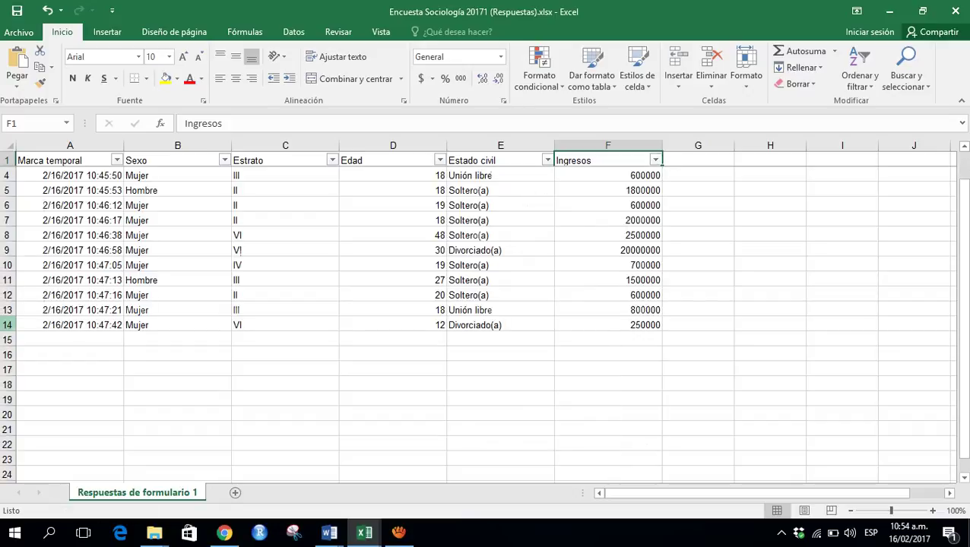
Step: Review the remaining responses at the start of the table
{"action": "key", "text": "Down"}
{"action": "key", "text": "Home"}
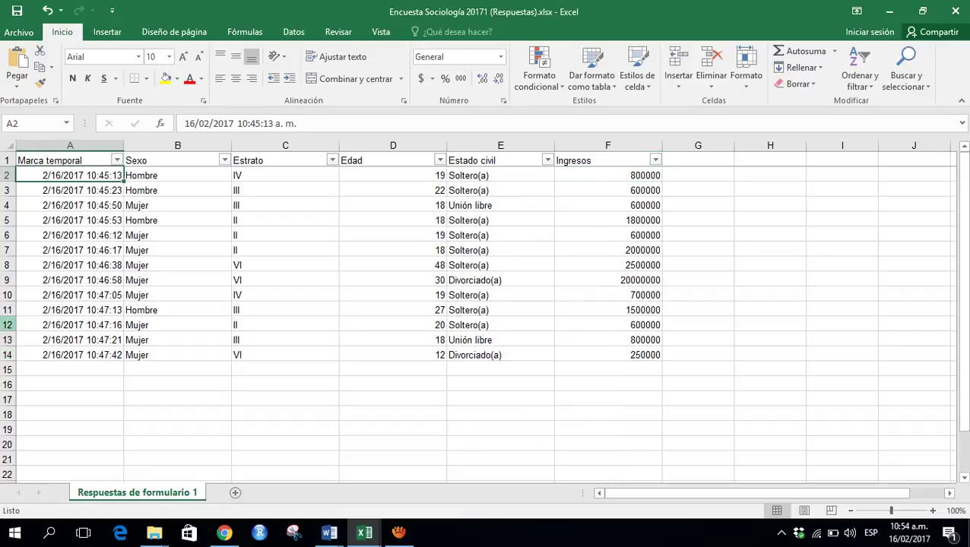
{"action": "key", "text": "Down"}
{"action": "key", "text": "Down"}
{"action": "key", "text": "Up"}
{"action": "key", "text": "Up"}
{"action": "key", "text": "Down"}
{"action": "key", "text": "Up"}
Step: Undo the deletion of the filtered rows and show all responses again in the Ingresos filter
{"action": "key", "text": "ctrl+shift+Down"}
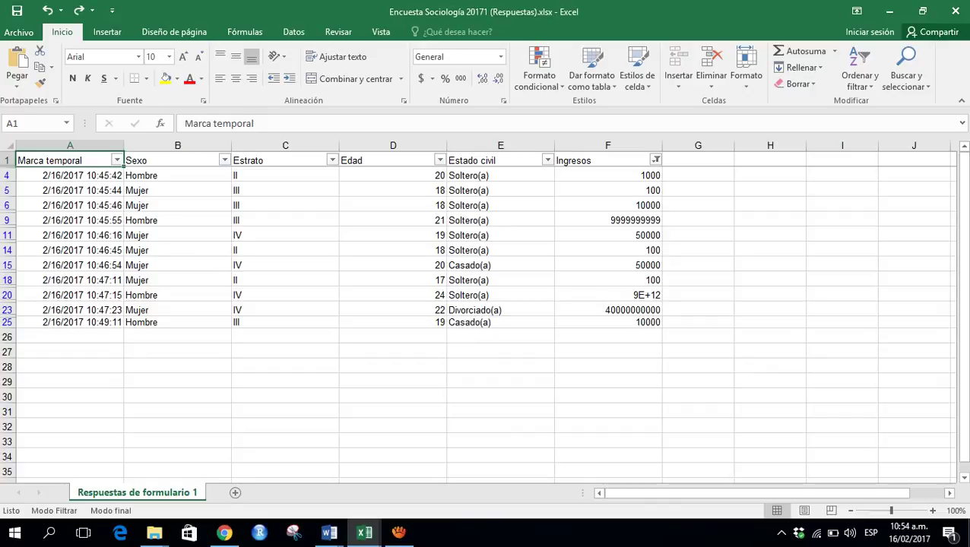
{"action": "left_click", "coordinate": [656, 160]}
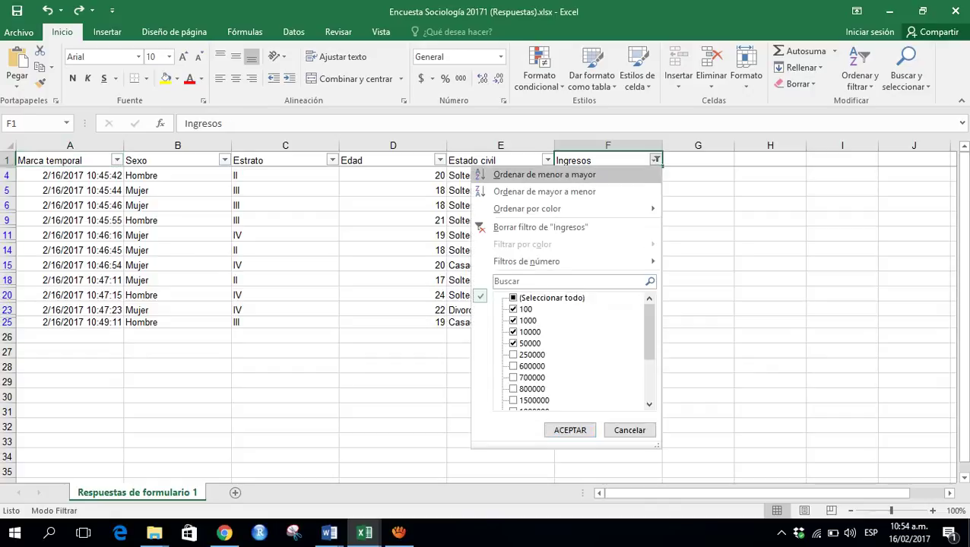
{"action": "key", "text": "Return"}
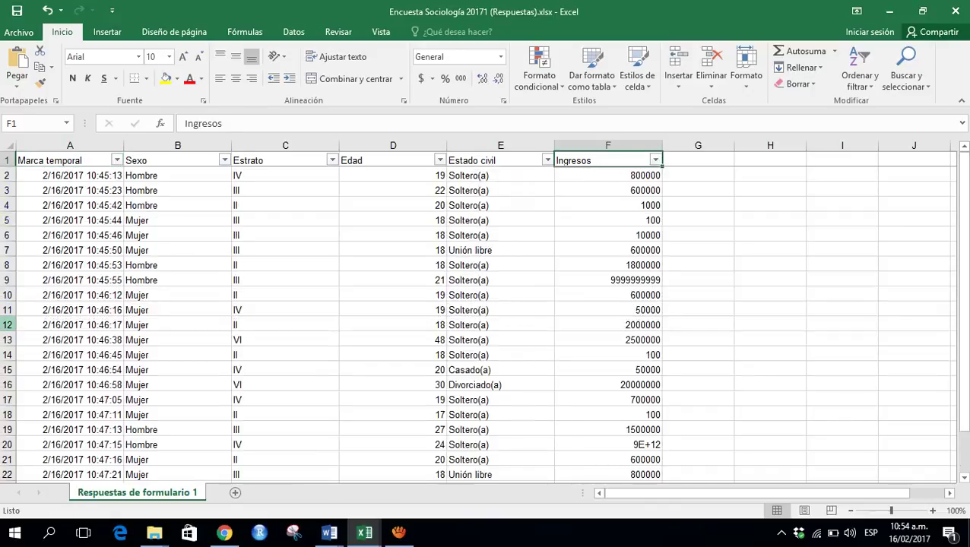
Step: Insert a pivot table on a new worksheet from the whole response table, range A1:F25
{"action": "key", "text": "Left"}
{"action": "key", "text": "Left"}
{"action": "key", "text": "Left"}
{"action": "key", "text": "Left"}
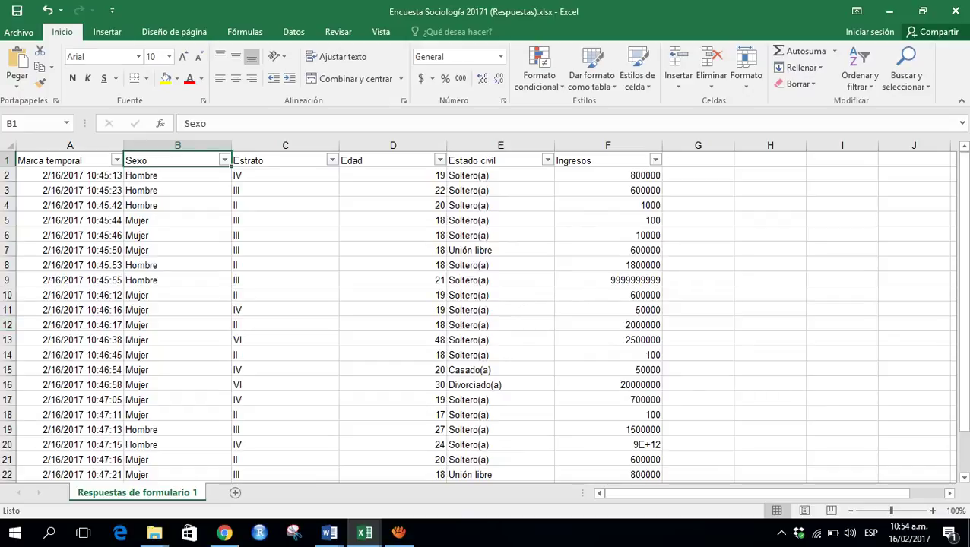
{"action": "left_click", "coordinate": [69, 161]}
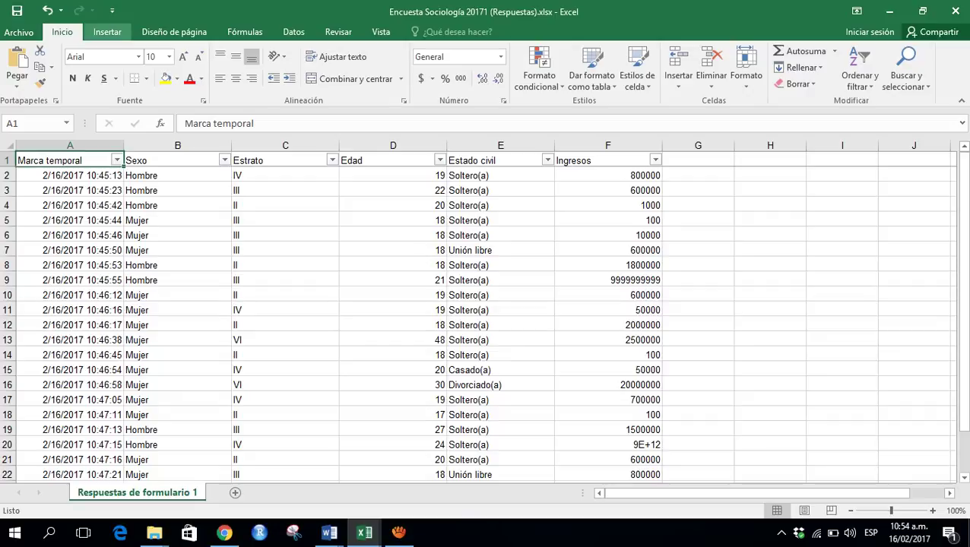
{"action": "left_click", "coordinate": [107, 32]}
{"action": "left_click", "coordinate": [20, 67]}
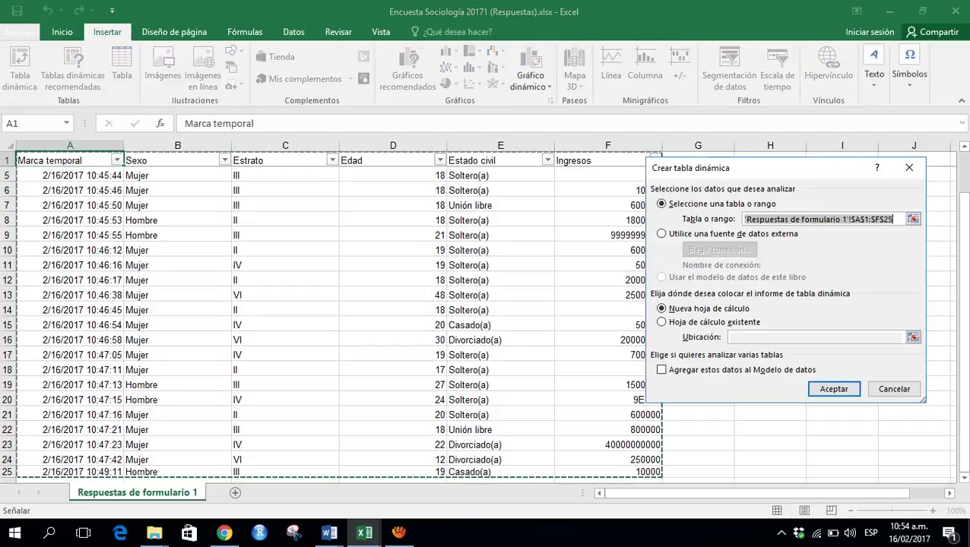
{"action": "left_click", "coordinate": [833, 389]}
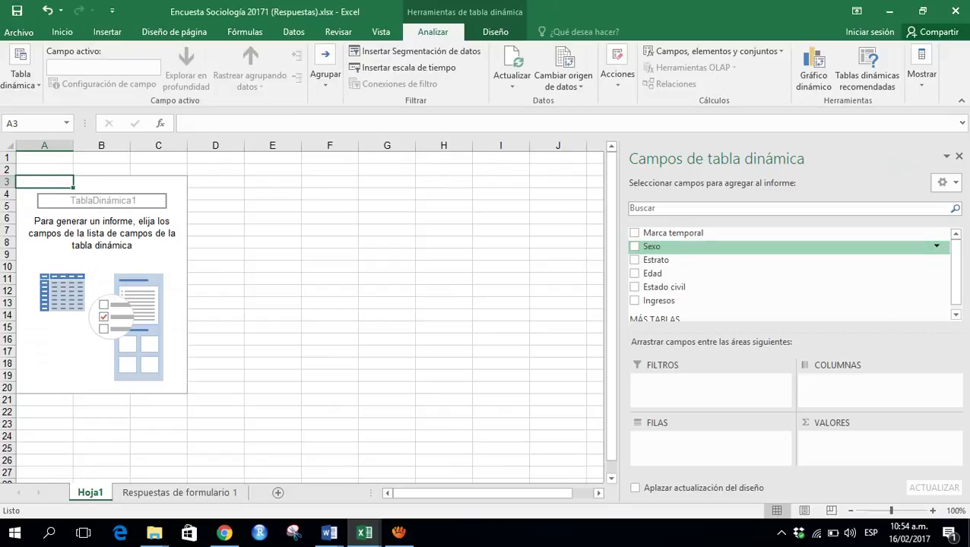
Step: Place Sexo in the pivot table's rows and Marca temporal in its values, and check the counts for Hombre and Mujer
{"action": "left_click_drag", "start_coordinate": [652, 247], "coordinate": [696, 445]}
{"action": "left_click_drag", "start_coordinate": [673, 229], "coordinate": [855, 448]}
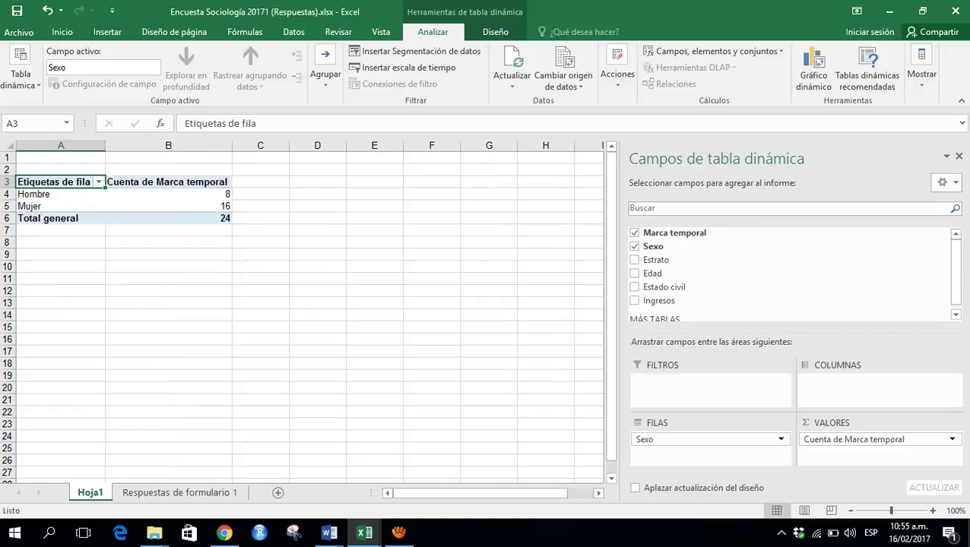
{"action": "key", "text": "Down"}
{"action": "key", "text": "Right"}
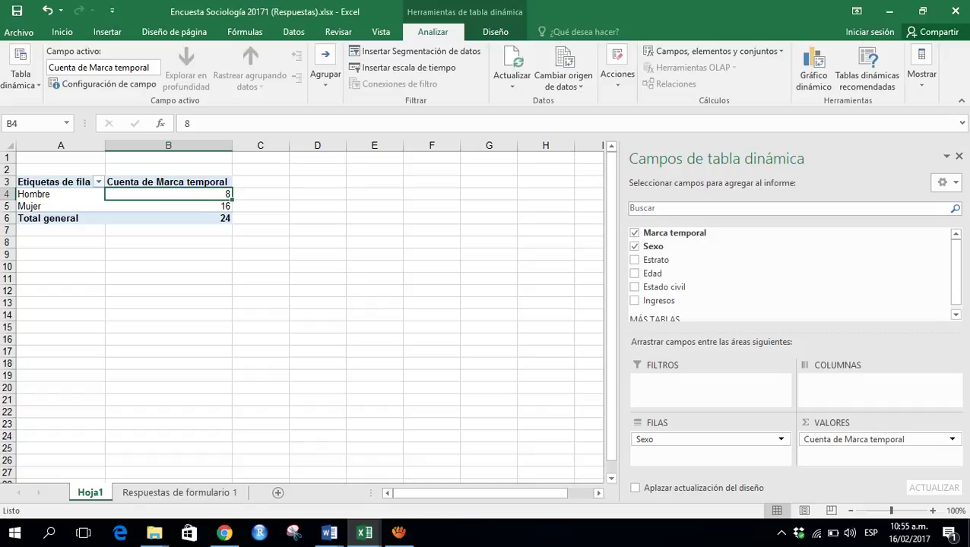
{"action": "key", "text": "Down"}
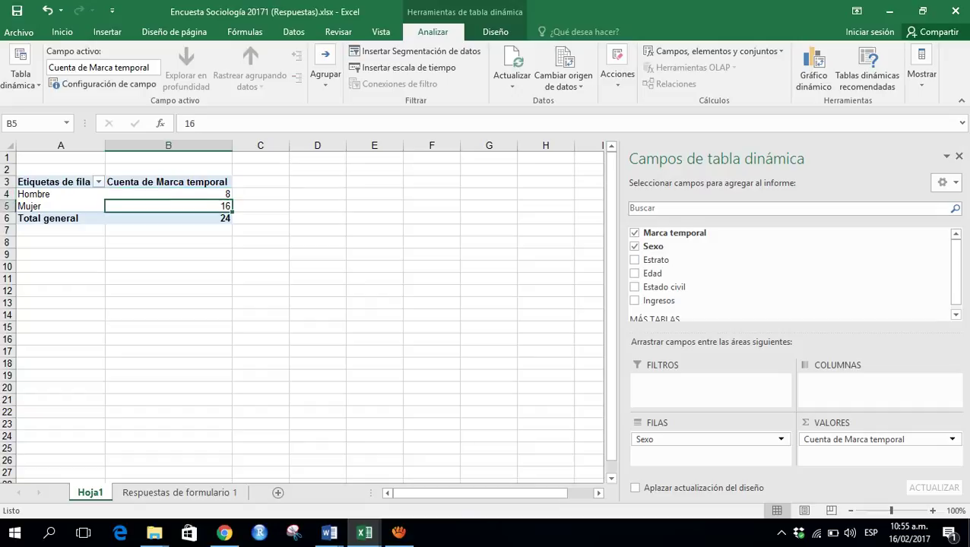
Step: Copy the whole pivot table, range A3:B6
{"action": "key", "text": "Up"}
{"action": "key", "text": "Left"}
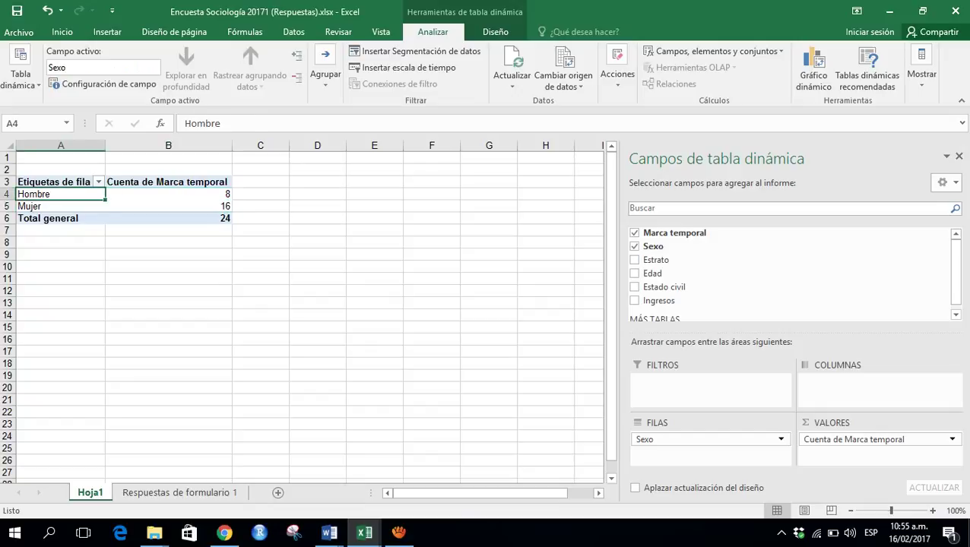
{"action": "key", "text": "Up"}
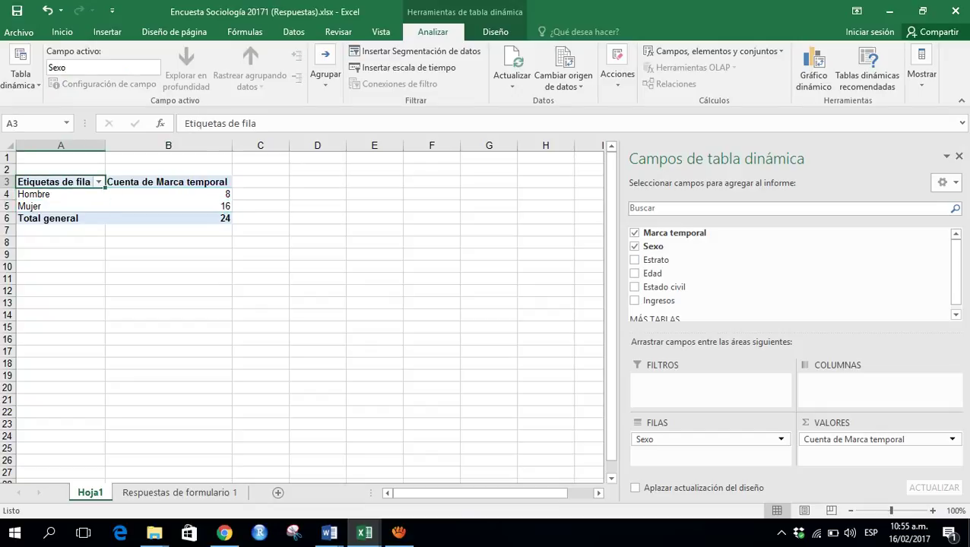
{"action": "key", "text": "shift+Right"}
{"action": "key", "text": "shift+Down"}
{"action": "key", "text": "shift+Down"}
{"action": "key", "text": "shift+Down"}
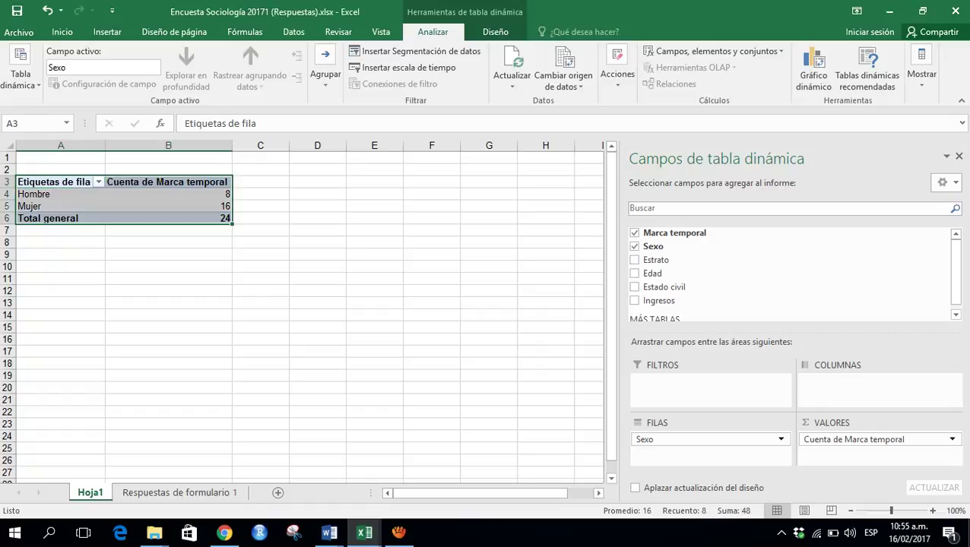
{"action": "key", "text": "ctrl+c"}
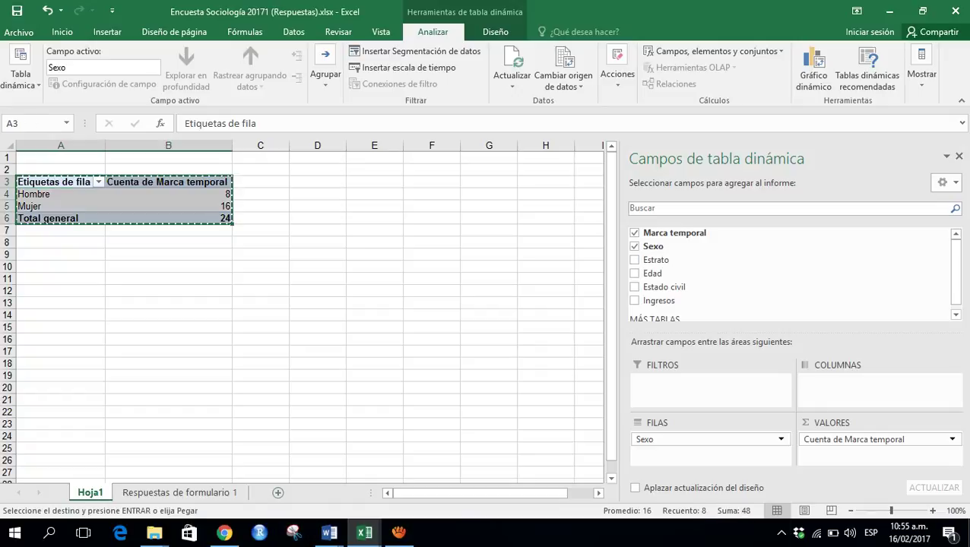
Step: Add a new worksheet and paste the copied pivot table there as values only, starting at cell A1
{"action": "key", "text": "shift+F11"}
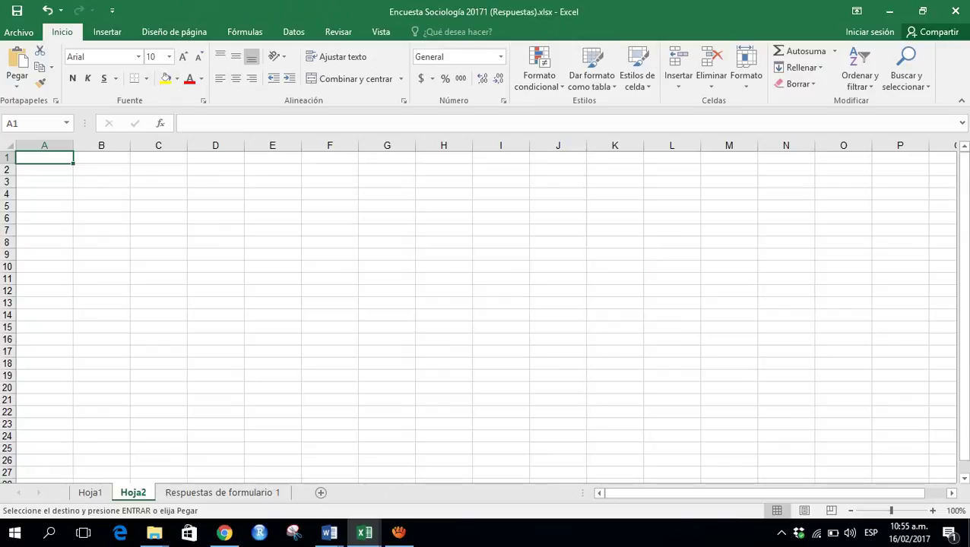
{"action": "right_click", "coordinate": [39, 157]}
{"action": "left_click", "coordinate": [93, 218]}
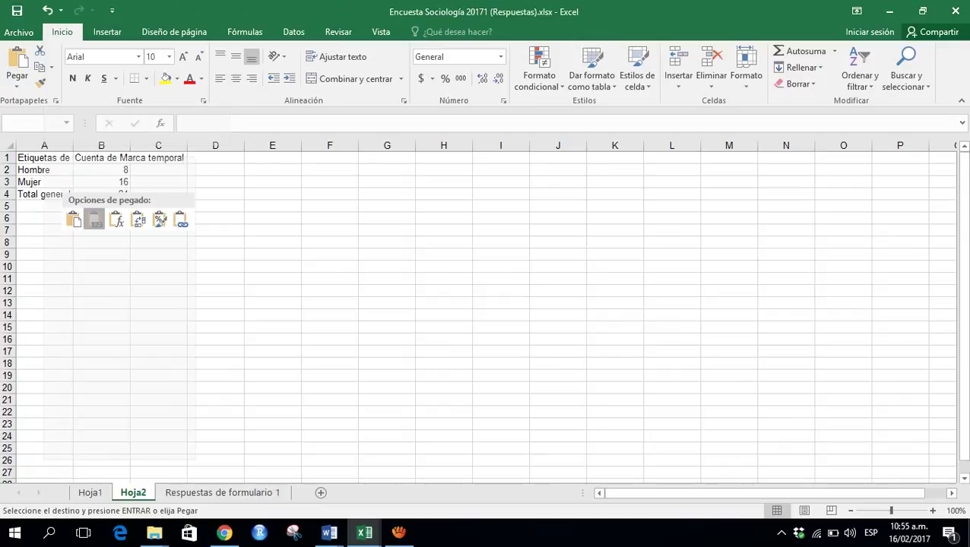
{"action": "left_click", "coordinate": [45, 169]}
{"action": "left_click", "coordinate": [44, 181]}
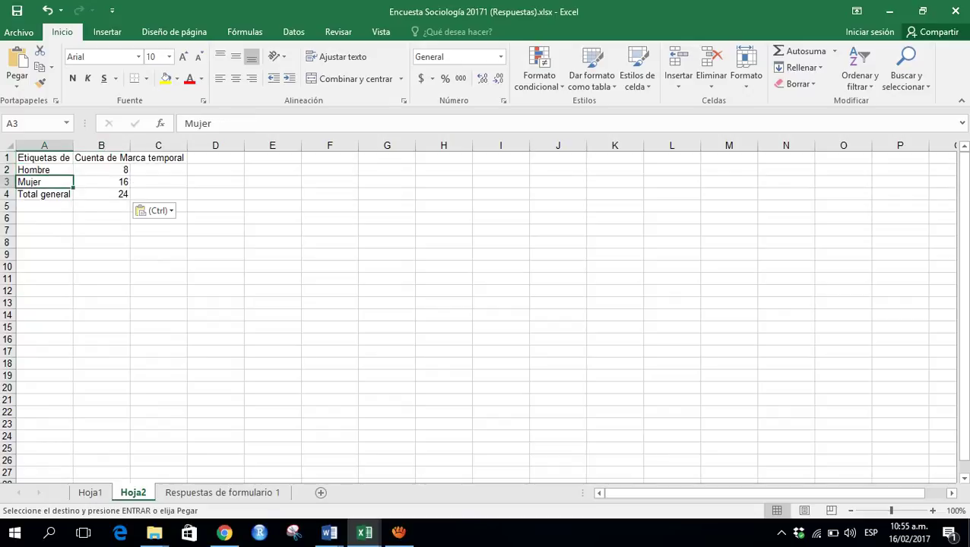
Step: Replace the pasted table's headings with Sexo in A1 and Frecuencia in B1
{"action": "left_click", "coordinate": [44, 158]}
{"action": "type", "text": "Sexo"}
{"action": "key", "text": "Return"}
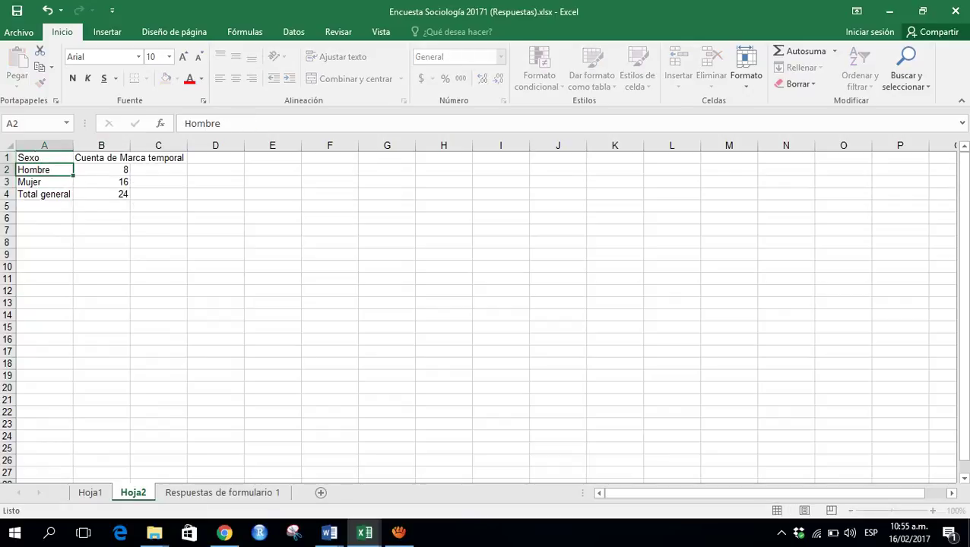
{"action": "key", "text": "Up"}
{"action": "key", "text": "Right"}
{"action": "type", "text": "Frecuencia"}
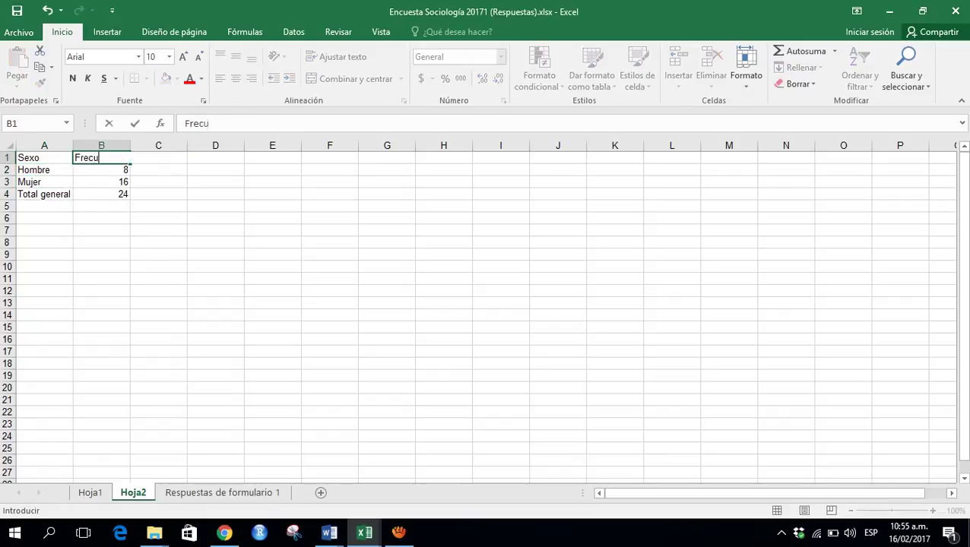
{"action": "key", "text": "Return"}
{"action": "key", "text": "Up"}
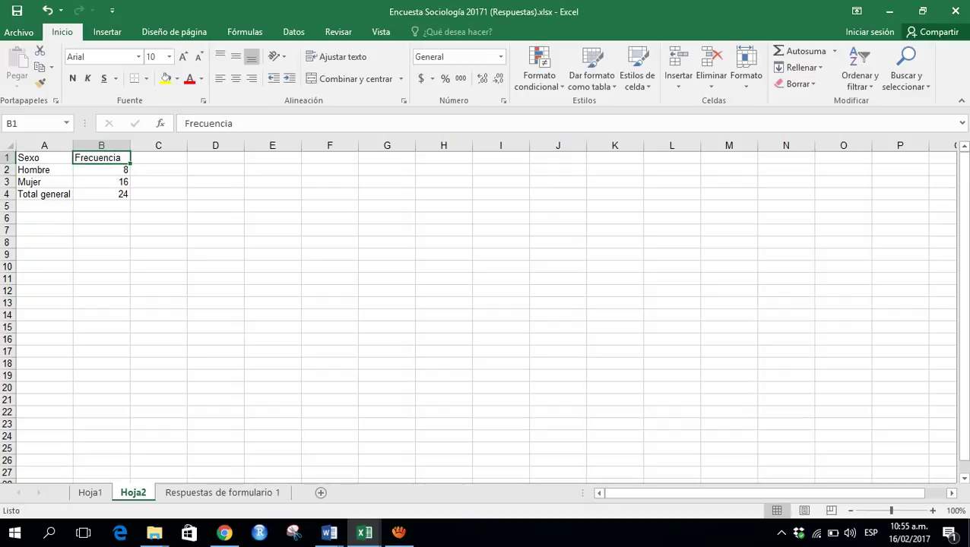
Step: Extend the heading in B1 to read Frecuencia absoluta
{"action": "key", "text": "Right"}
{"action": "key", "text": "Left"}
{"action": "key", "text": "F2"}
{"action": "type", "text": "abso"}
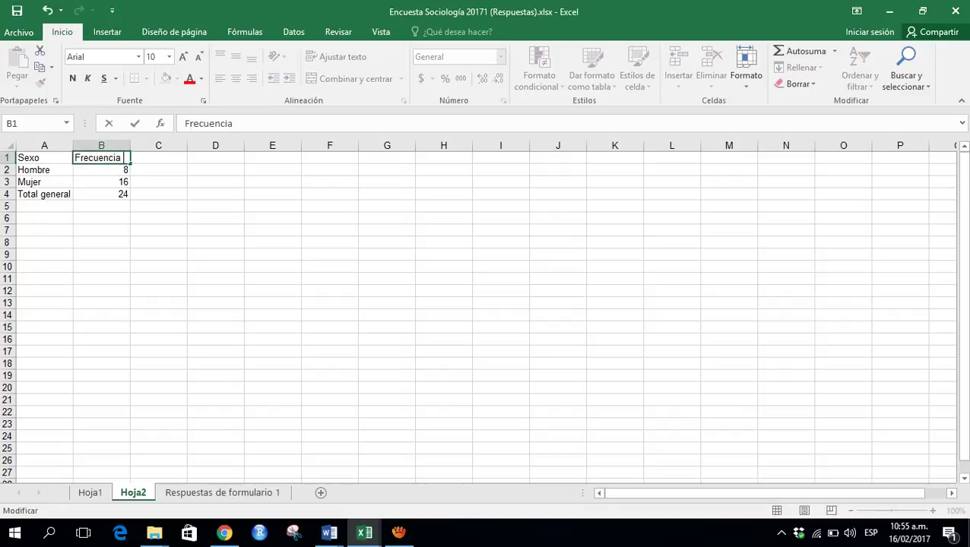
{"action": "type", "text": "luto"}
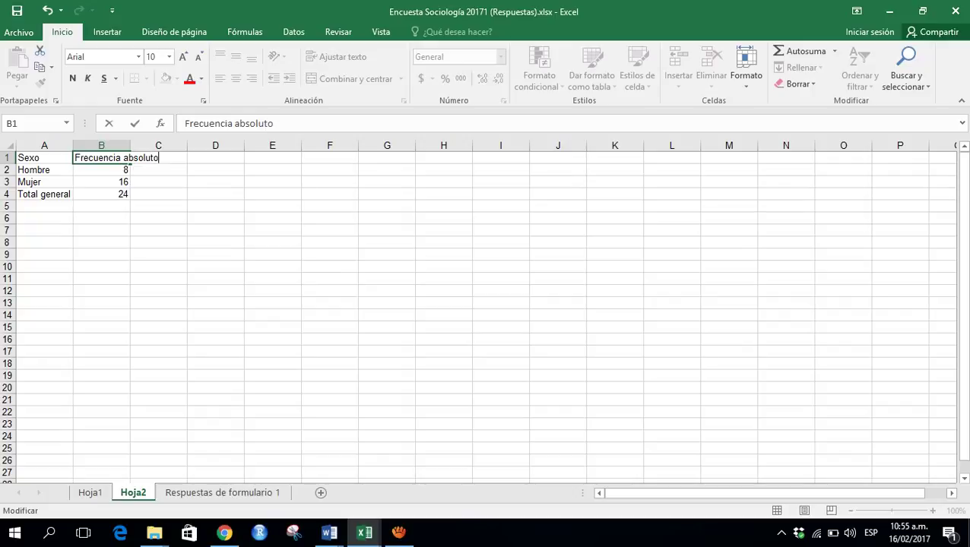
{"action": "key", "text": "BackSpace"}
{"action": "type", "text": "a"}
{"action": "key", "text": "Return"}
Step: Add the column heading Frecuencia relativa in C1
{"action": "key", "text": "Up"}
{"action": "key", "text": "Right"}
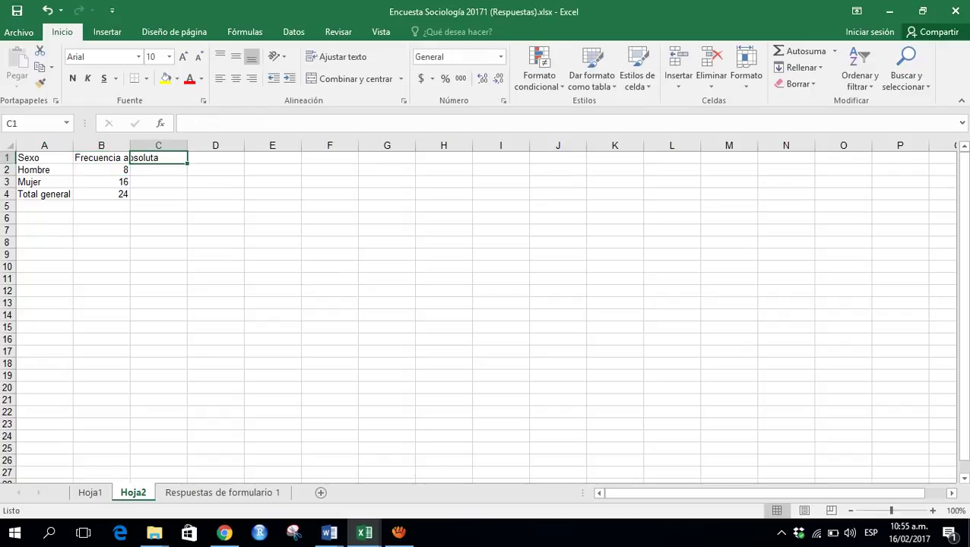
{"action": "type", "text": "Fre"}
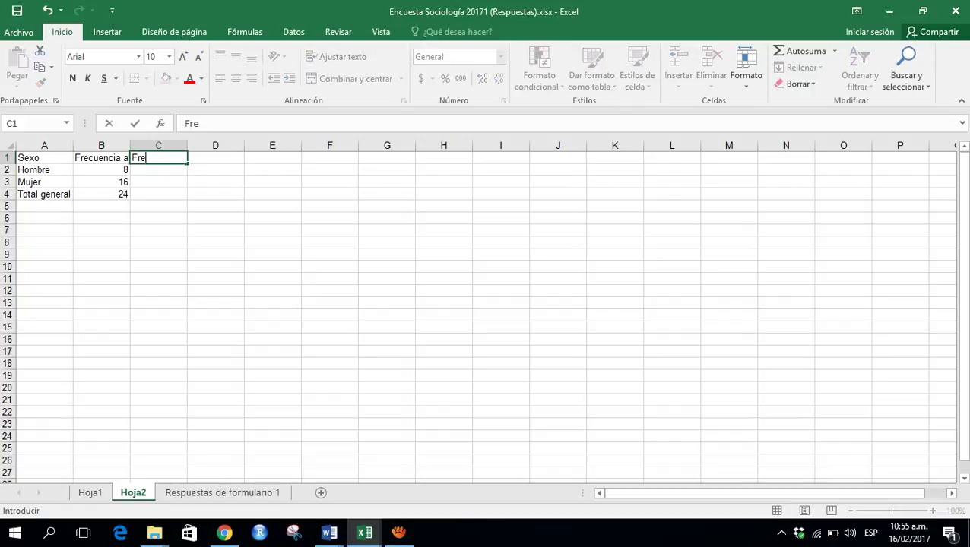
{"action": "type", "text": "cuencia relativa"}
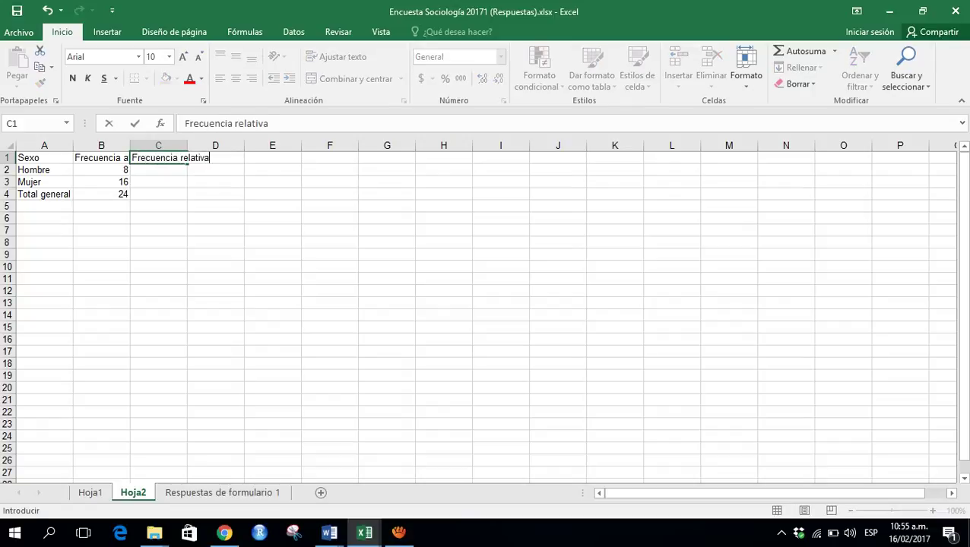
{"action": "key", "text": "Return"}
Step: Calculate the relative frequencies in C2:C3 as percentages, using =B2/$B$4 in C2 and filling it down to the Mujer row
{"action": "type", "text": "="}
{"action": "key", "text": "Left"}
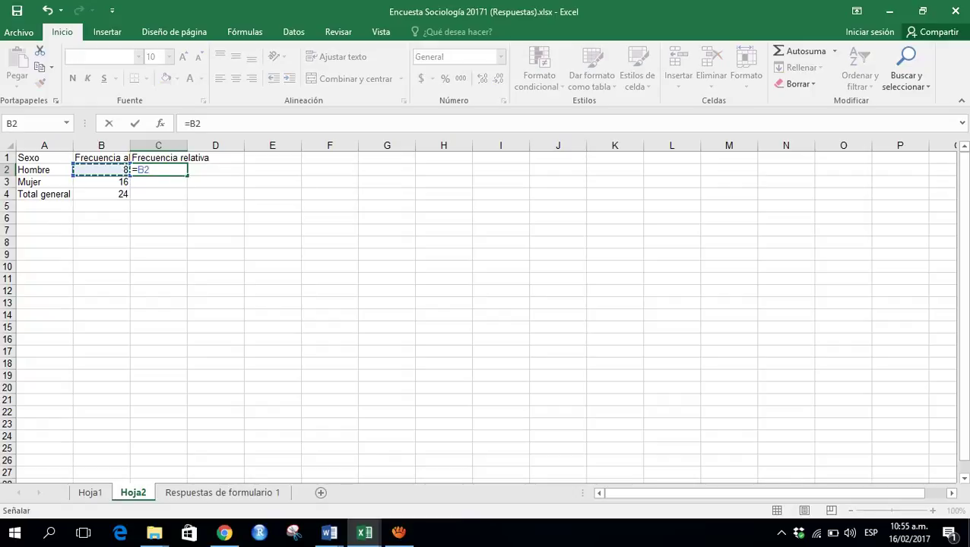
{"action": "type", "text": "/"}
{"action": "key", "text": "Left"}
{"action": "key", "text": "Down"}
{"action": "key", "text": "Down"}
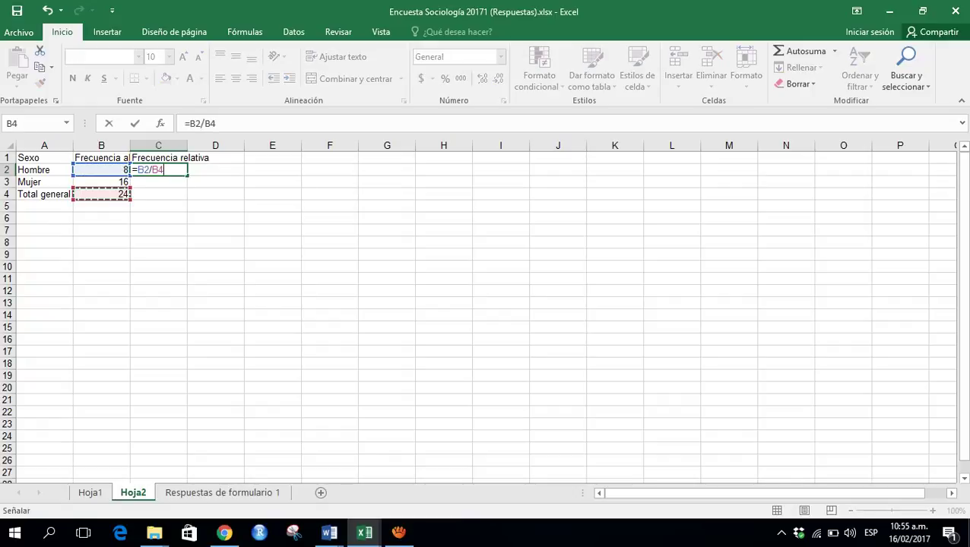
{"action": "key", "text": "F4"}
{"action": "key", "text": "ctrl+Return"}
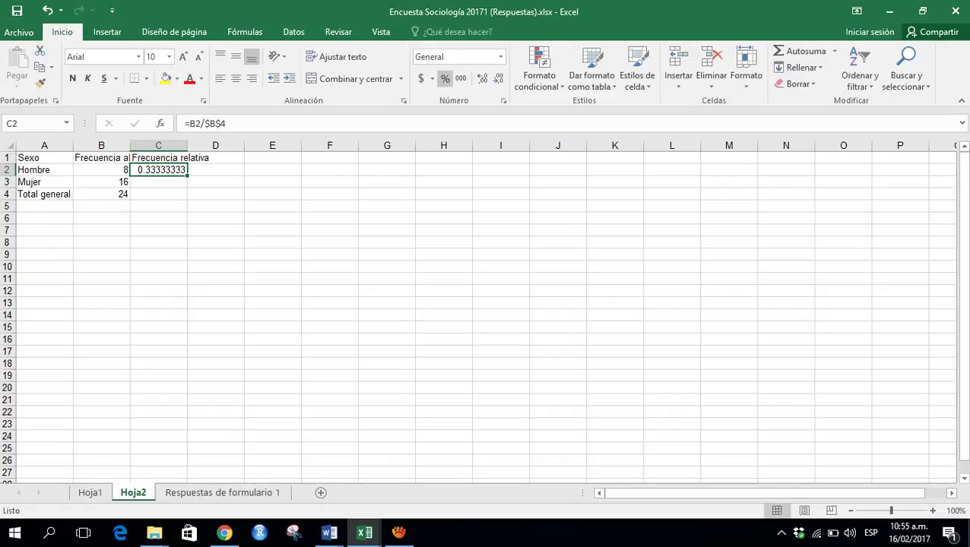
{"action": "left_click", "coordinate": [445, 79]}
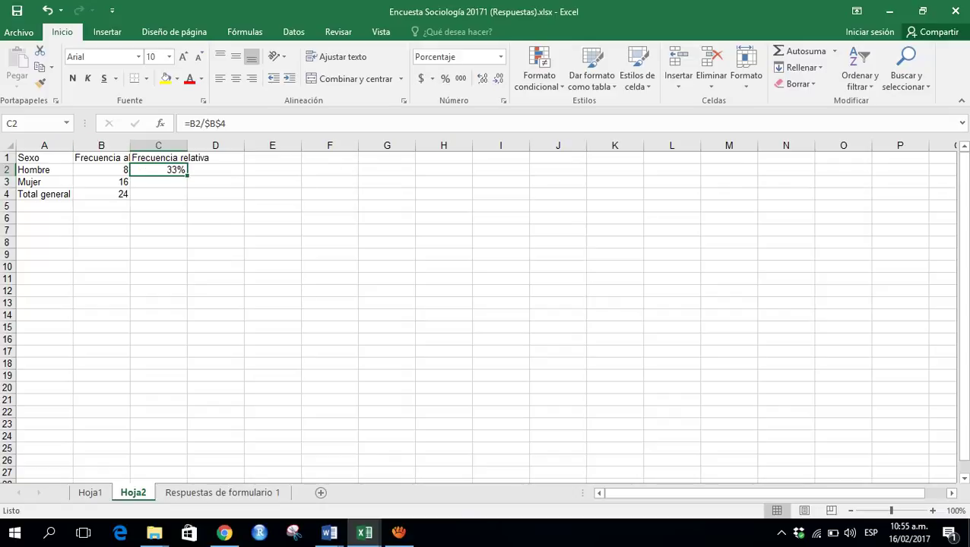
{"action": "mouse_move", "coordinate": [187, 175]}
{"action": "left_mouse_down"}
{"action": "mouse_move", "coordinate": [187, 199]}
{"action": "mouse_move", "coordinate": [187, 188]}
{"action": "left_mouse_up"}
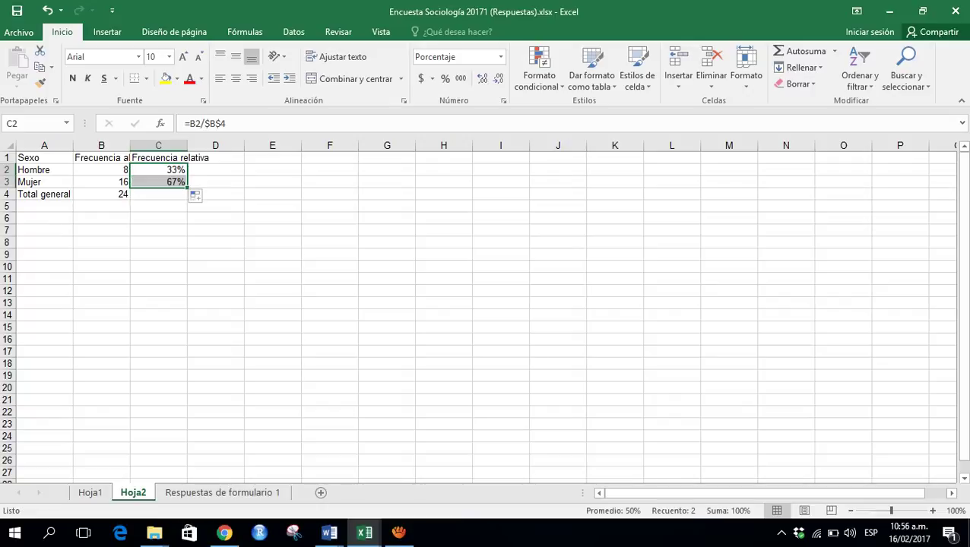
Step: Add the column heading Frecuencia absoluta acumulada in D1
{"action": "key", "text": "Right"}
{"action": "key", "text": "Up"}
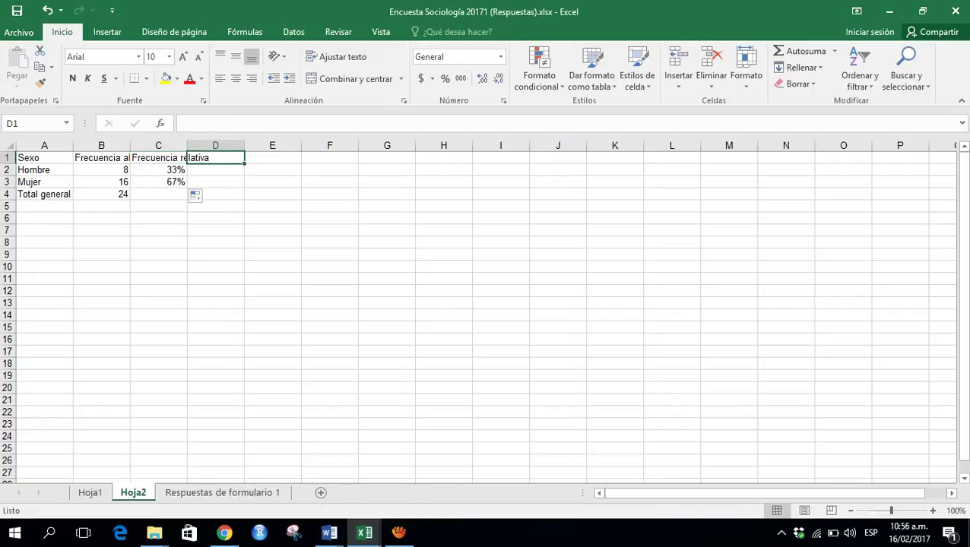
{"action": "type", "text": "Fre"}
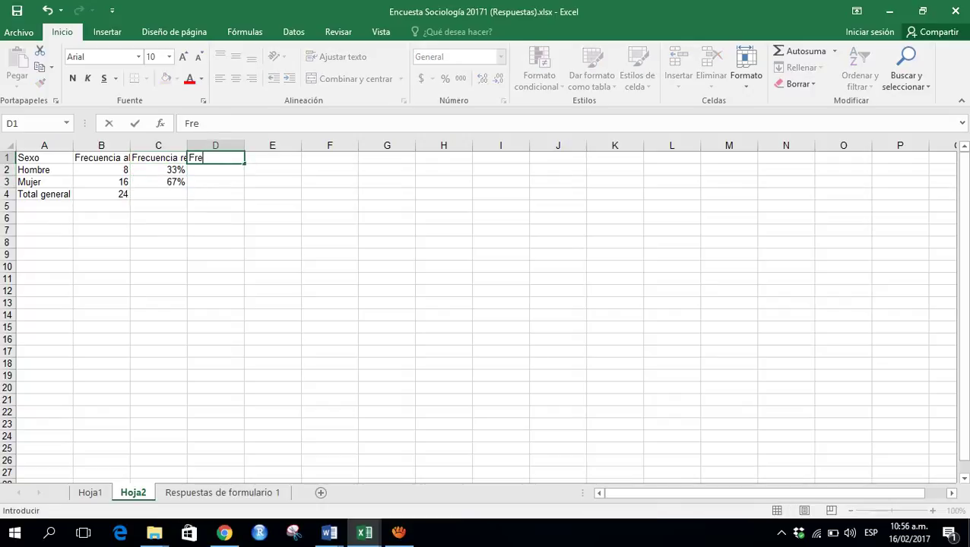
{"action": "type", "text": "cuencia ab"}
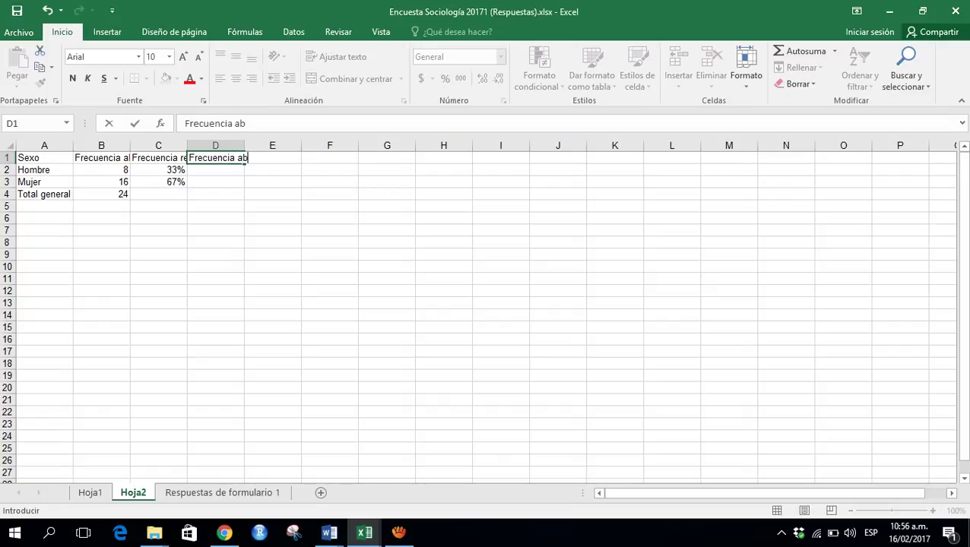
{"action": "type", "text": "soluta acumulada"}
{"action": "key", "text": "Return"}
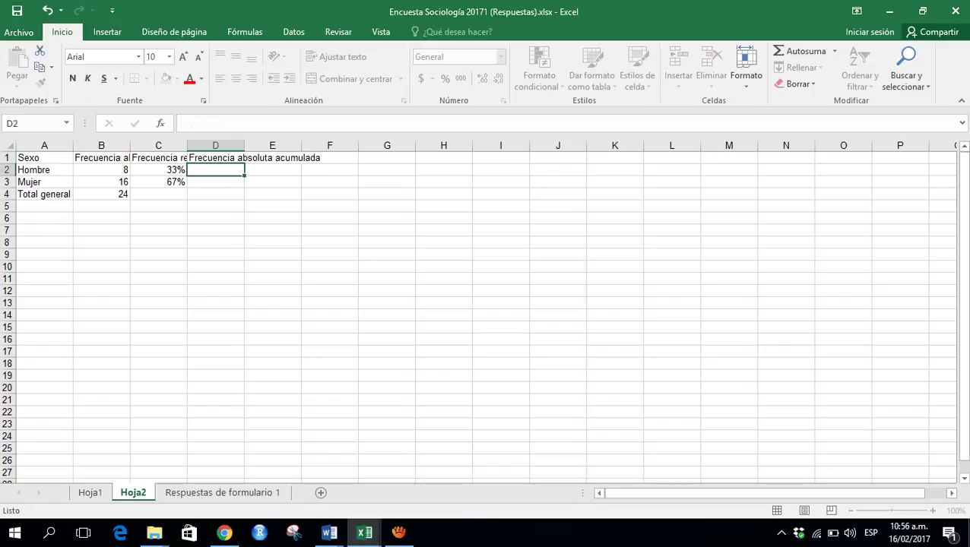
Step: Calculate the cumulative absolute frequencies with =B2 in D2 and =D2+B3 in D3
{"action": "left_click", "coordinate": [215, 158]}
{"action": "left_click", "coordinate": [215, 169]}
{"action": "type", "text": "=B2"}
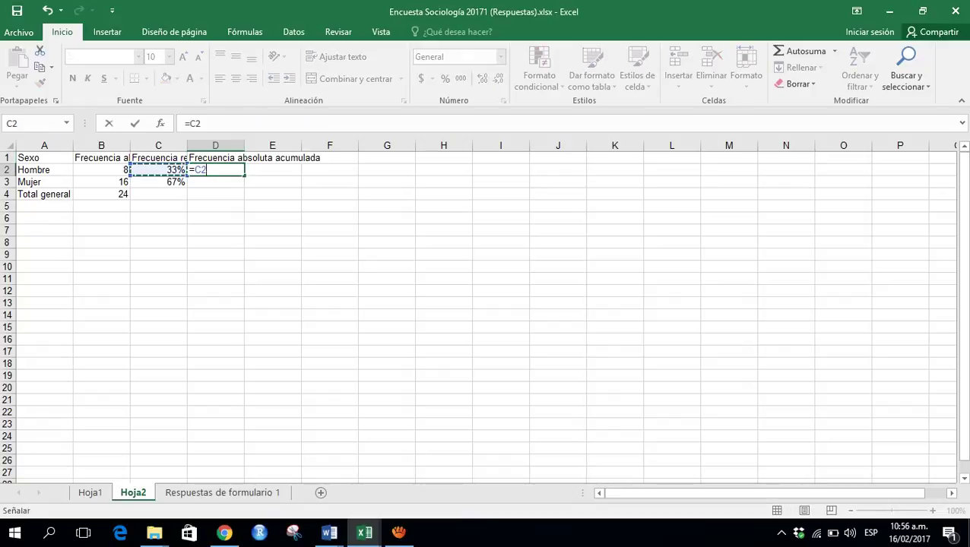
{"action": "key", "text": "Return"}
{"action": "type", "text": "=D2+"}
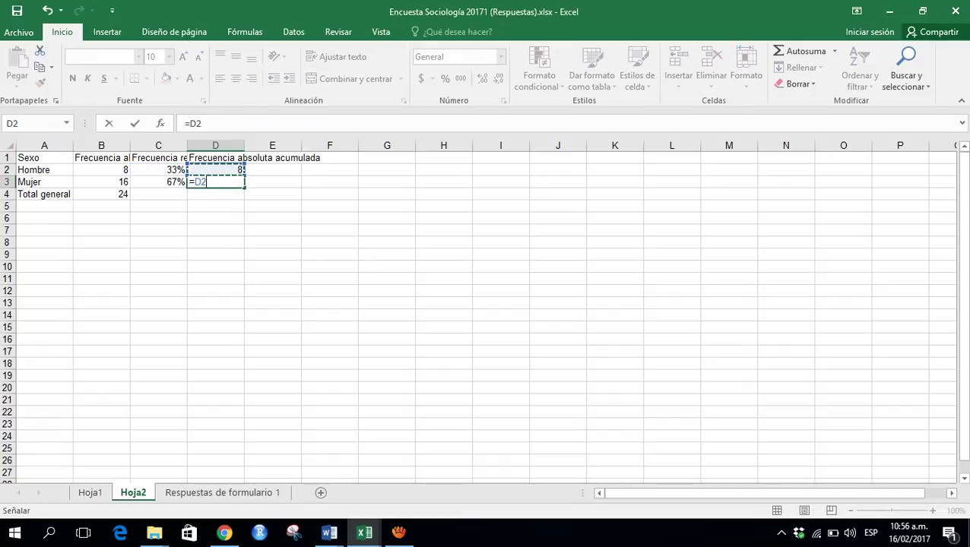
{"action": "key", "text": "Left"}
{"action": "key", "text": "Left"}
{"action": "key", "text": "Return"}
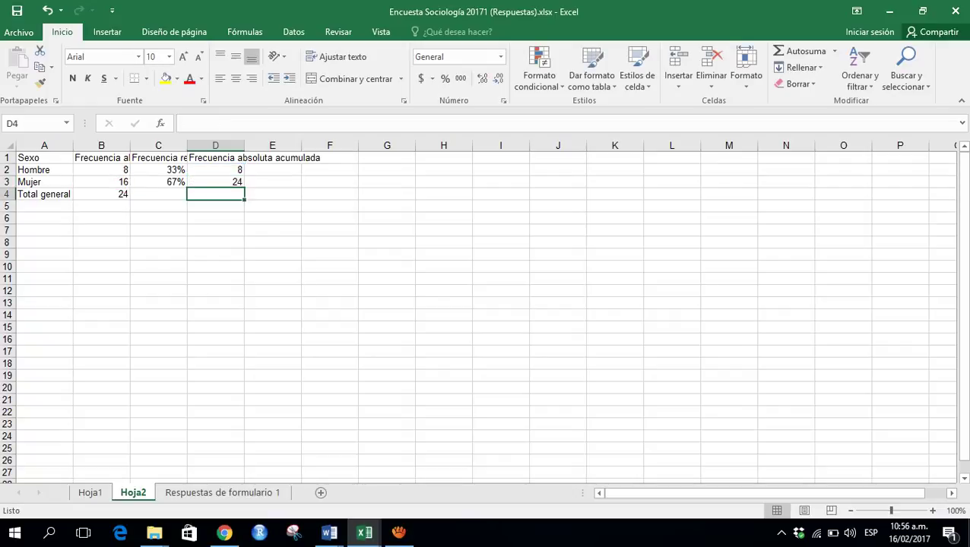
Step: Add the column heading Frecuencia relativa acumulada in E1
{"action": "key", "text": "Up"}
{"action": "left_click", "coordinate": [239, 158]}
{"action": "key", "text": "Down"}
{"action": "key", "text": "Right"}
{"action": "key", "text": "Up"}
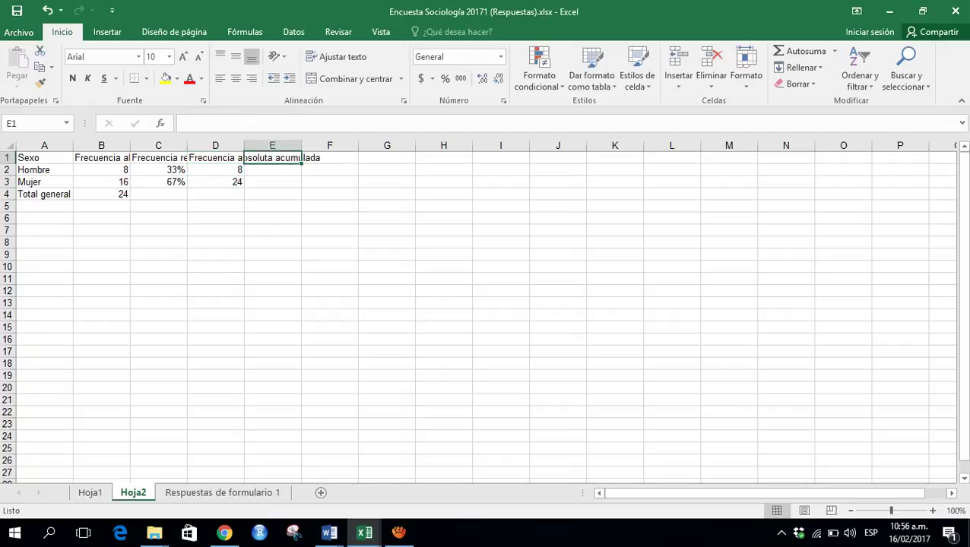
{"action": "type", "text": "Frecuencia "}
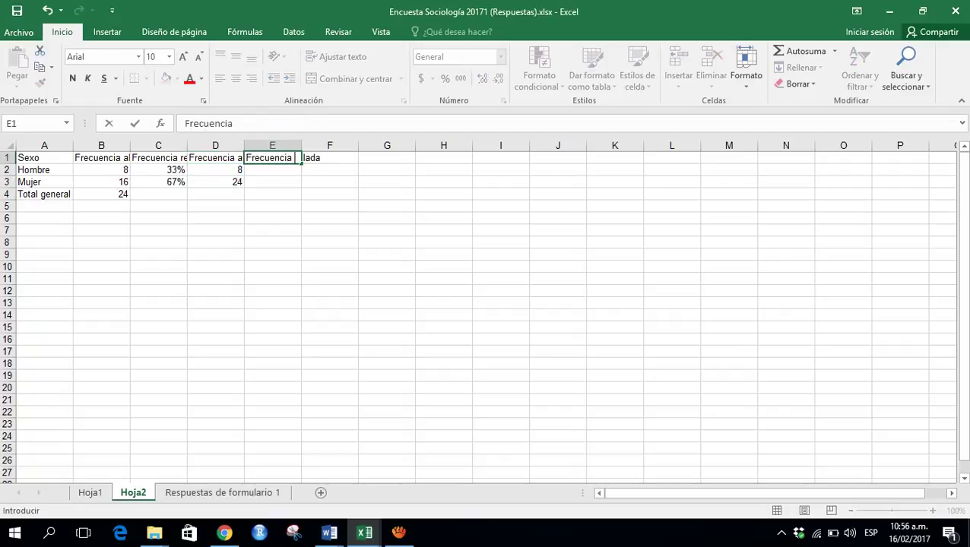
{"action": "type", "text": "relativa a"}
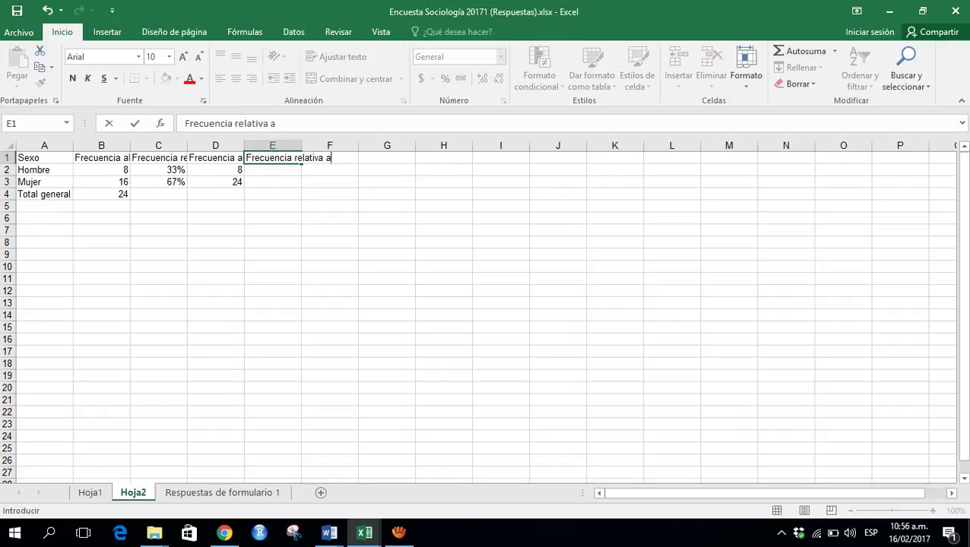
{"action": "type", "text": "cumulada"}
{"action": "key", "text": "Return"}
Step: Calculate the cumulative relative frequencies with =C2 in E2 and =E2+C3 in E3
{"action": "type", "text": "="}
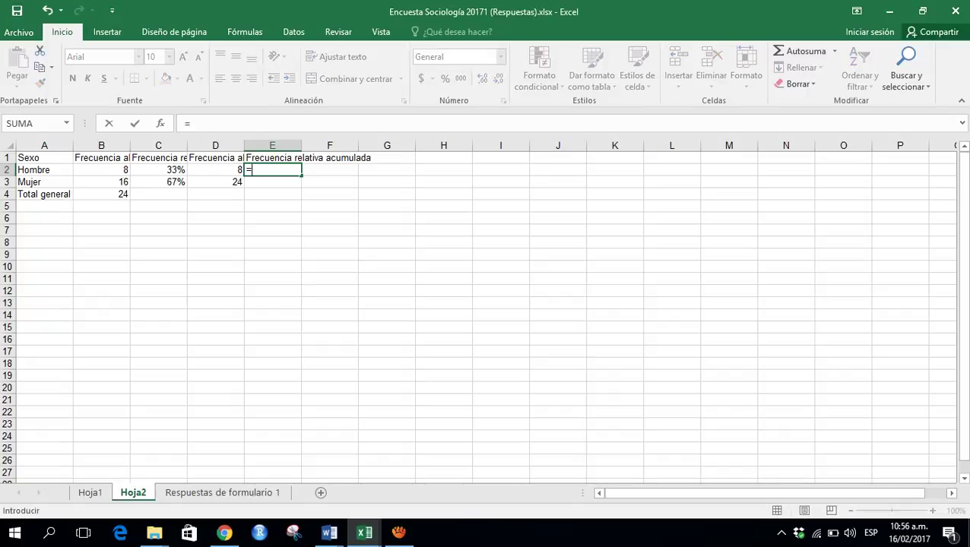
{"action": "key", "text": "Left"}
{"action": "key", "text": "Left"}
{"action": "key", "text": "Return"}
{"action": "type", "text": "="}
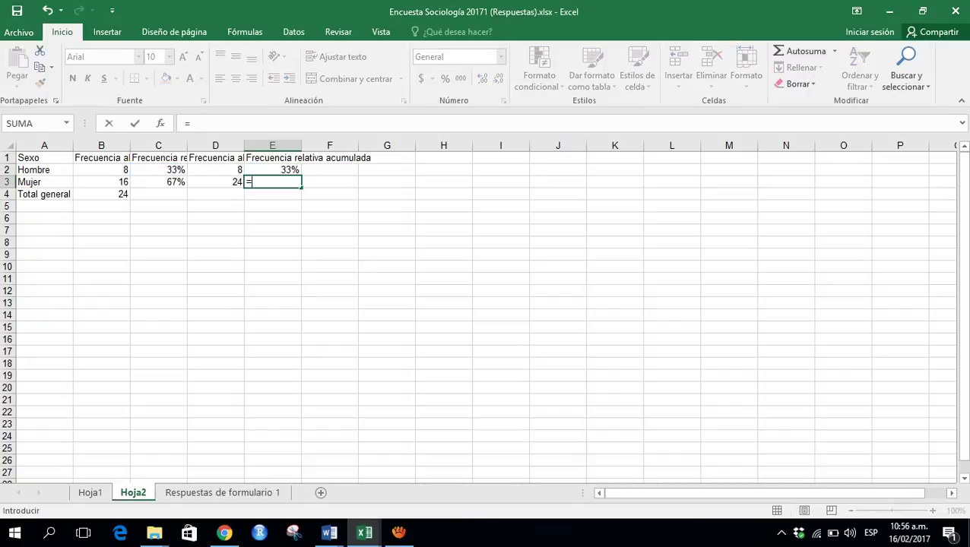
{"action": "key", "text": "Up"}
{"action": "type", "text": "+"}
{"action": "key", "text": "Left"}
{"action": "key", "text": "Left"}
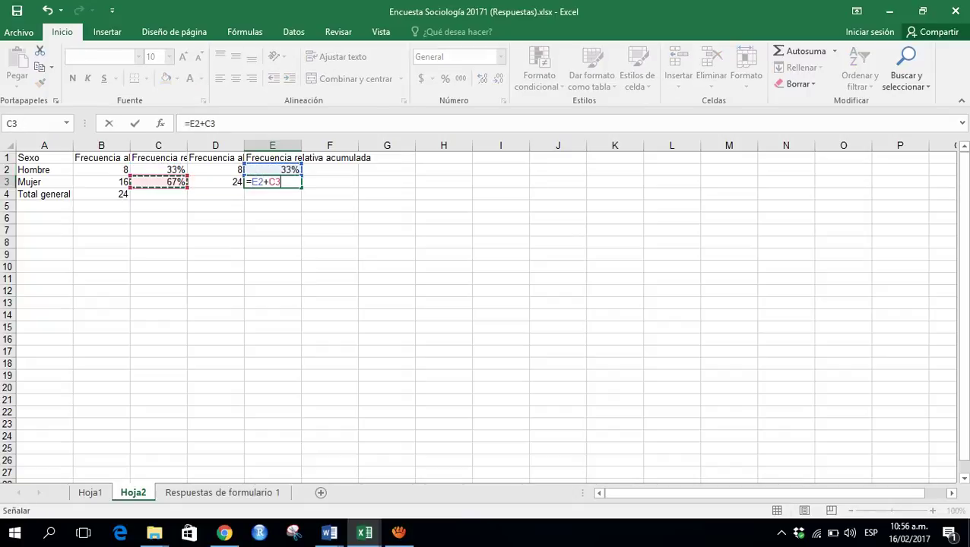
{"action": "key", "text": "Left"}
{"action": "key", "text": "Right"}
{"action": "key", "text": "Return"}
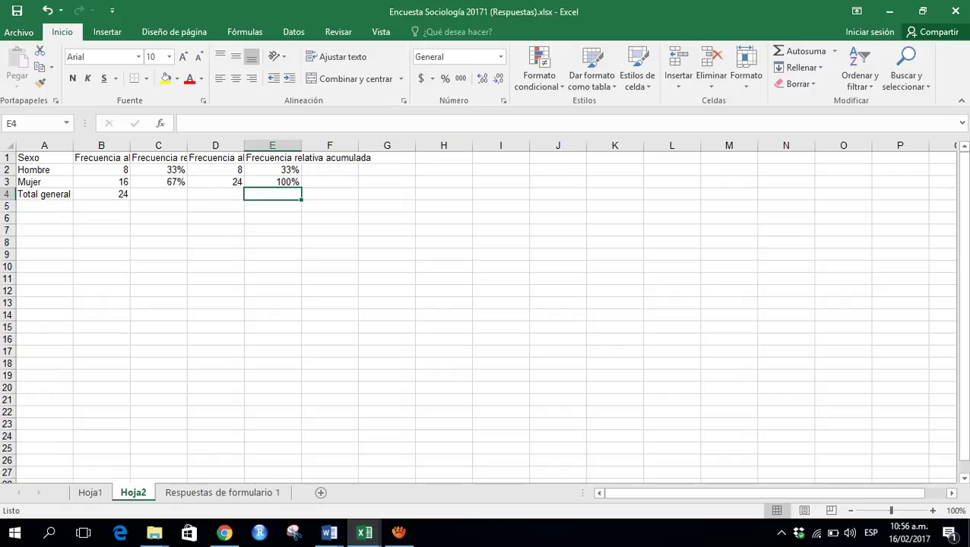
Step: Replace Sexo with Estrato as the row field of the pivot table on Hoja1
{"action": "key", "text": "ctrl+Page_Up"}
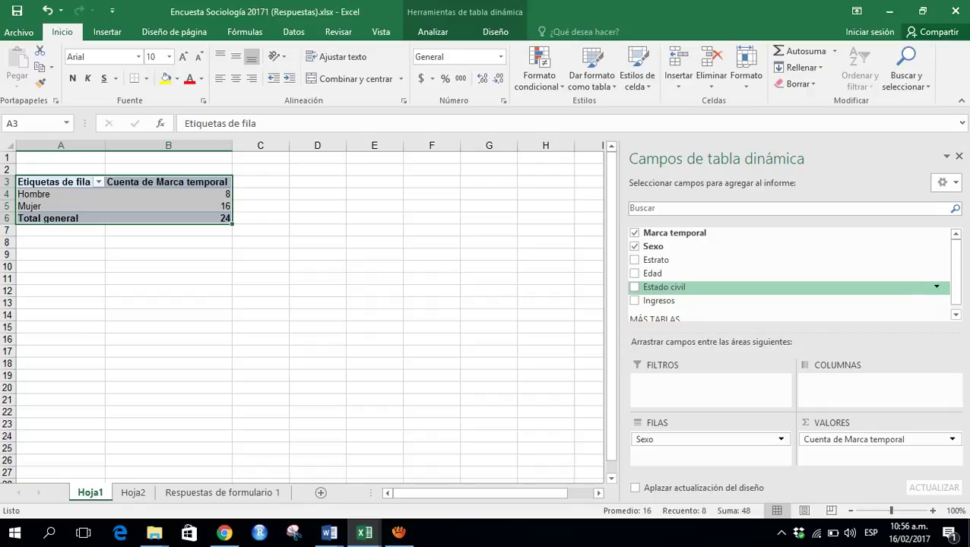
{"action": "left_click_drag", "start_coordinate": [668, 439], "coordinate": [671, 308]}
{"action": "left_click_drag", "start_coordinate": [660, 260], "coordinate": [673, 442]}
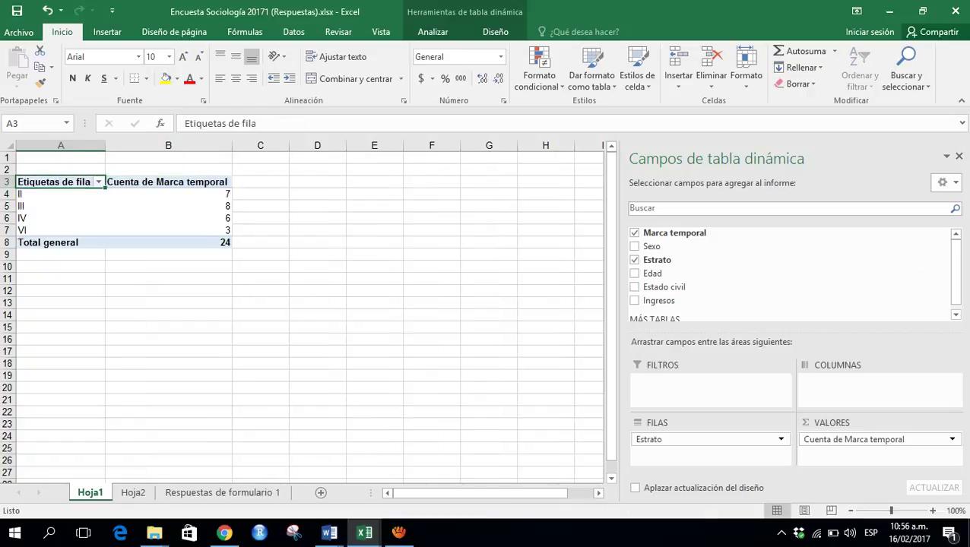
Step: Copy the Estrato pivot table from Hoja1 and paste it as values at A6 on Hoja2
{"action": "left_click_drag", "start_coordinate": [54, 182], "coordinate": [168, 242]}
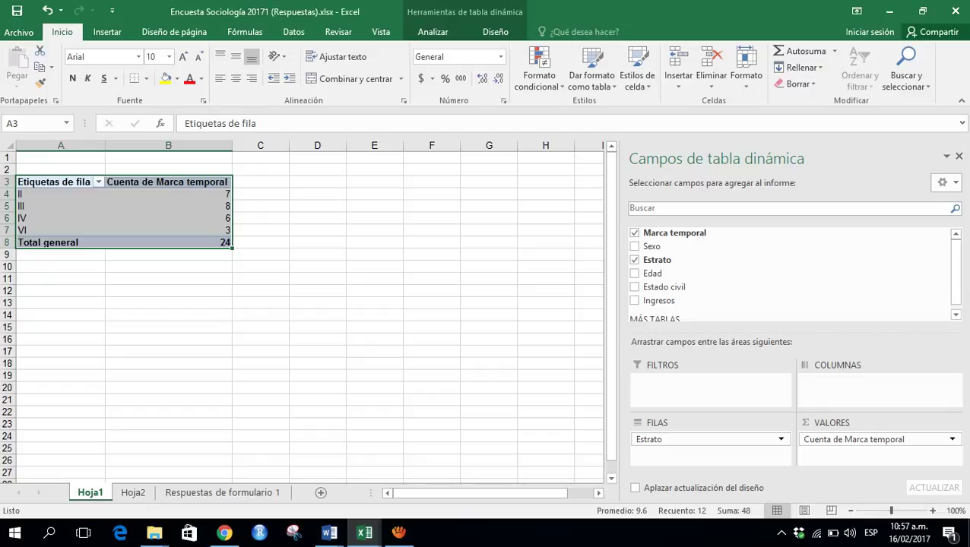
{"action": "key", "text": "ctrl+c"}
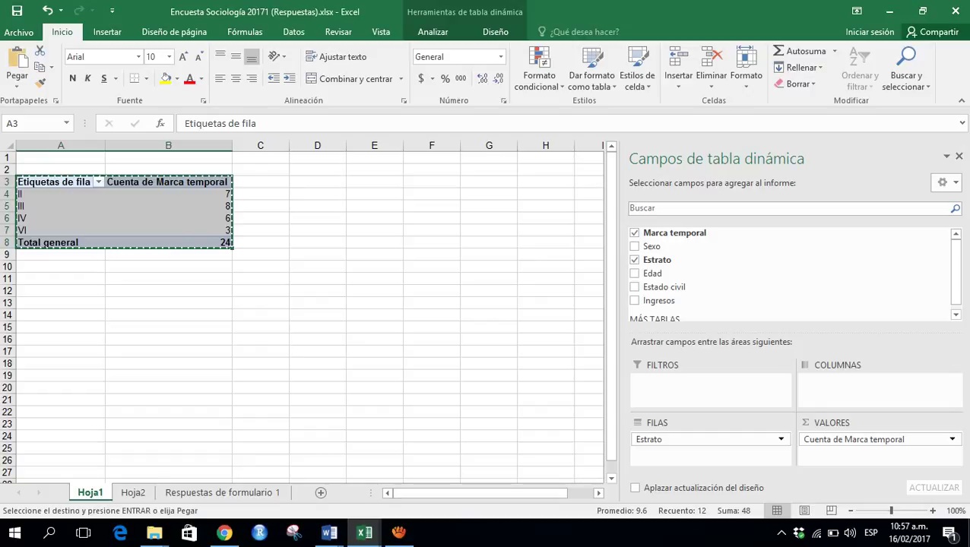
{"action": "key", "text": "ctrl+Page_Down"}
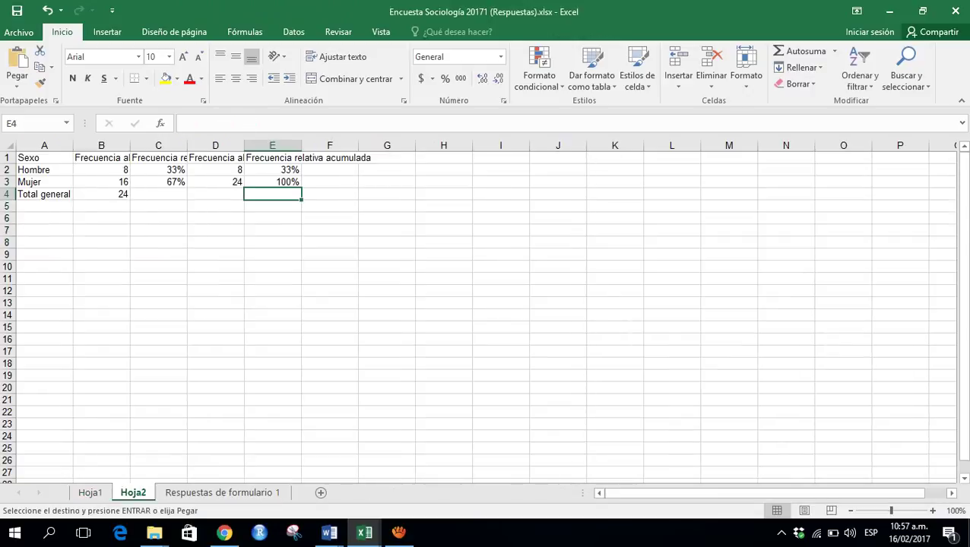
{"action": "left_click", "coordinate": [44, 218]}
{"action": "right_click", "coordinate": [44, 217]}
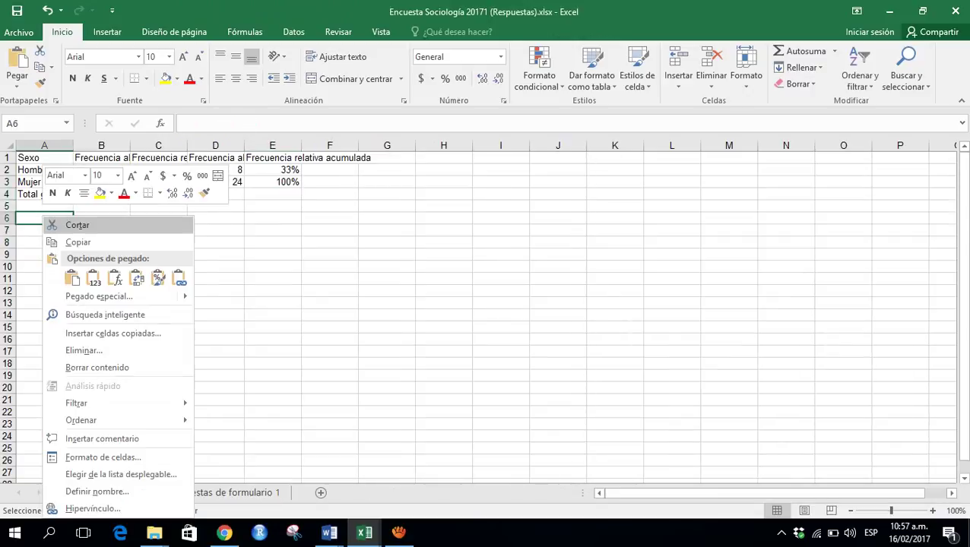
{"action": "left_click", "coordinate": [94, 278]}
Step: Calculate the Estrato table's relative frequencies with =B7/$B$11 in C7, formatted as a percentage and filled down to C10
{"action": "key", "text": "Right"}
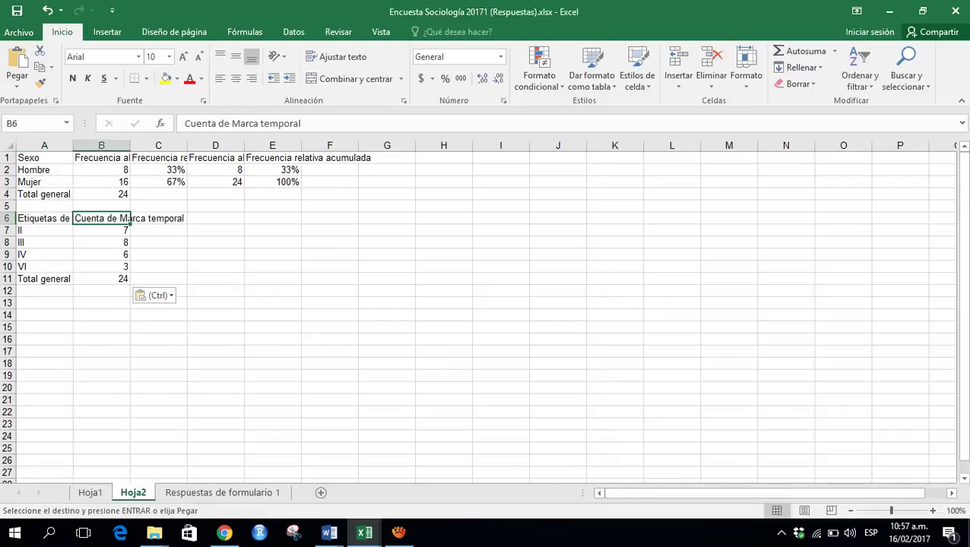
{"action": "key", "text": "Up"}
{"action": "key", "text": "Up"}
{"action": "key", "text": "Down"}
{"action": "key", "text": "Down"}
{"action": "key", "text": "Down"}
{"action": "key", "text": "Right"}
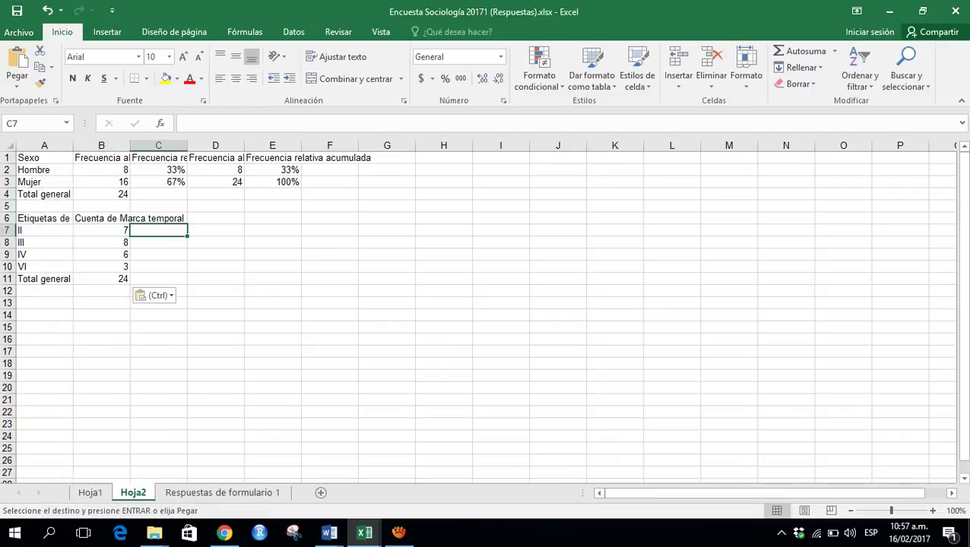
{"action": "type", "text": "="}
{"action": "key", "text": "Left"}
{"action": "type", "text": "/"}
{"action": "key", "text": "Left"}
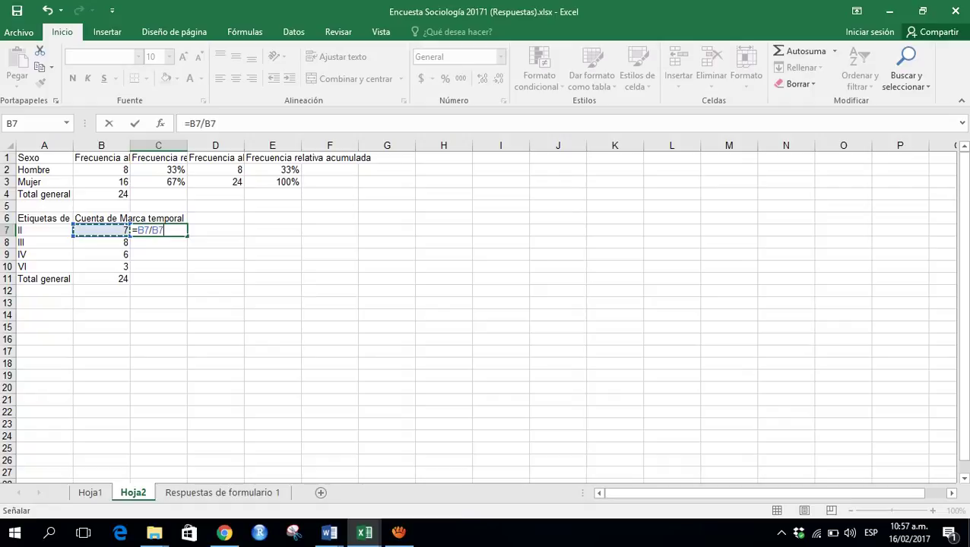
{"action": "key", "text": "Down"}
{"action": "key", "text": "Down"}
{"action": "key", "text": "Down"}
{"action": "key", "text": "Down"}
{"action": "key", "text": "F4"}
{"action": "key", "text": "ctrl+Return"}
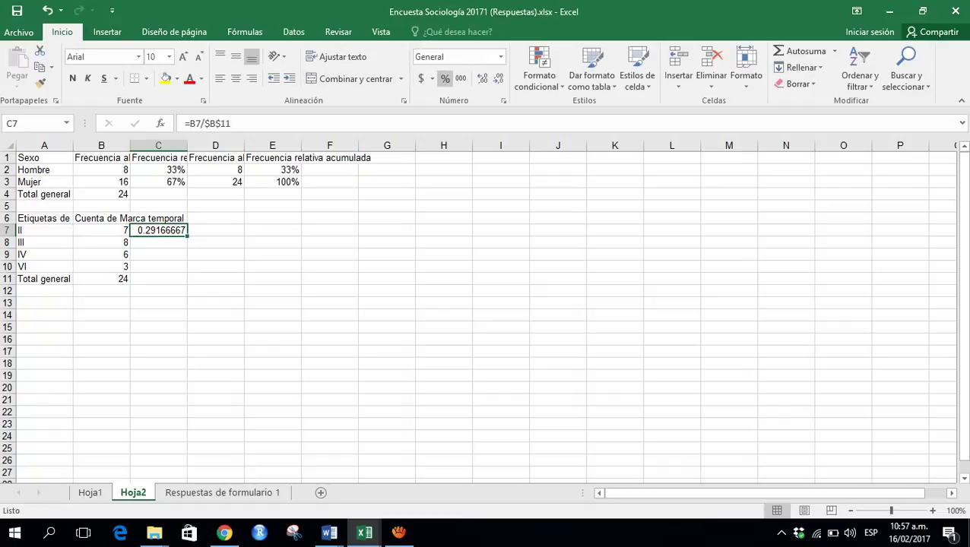
{"action": "left_click", "coordinate": [445, 78]}
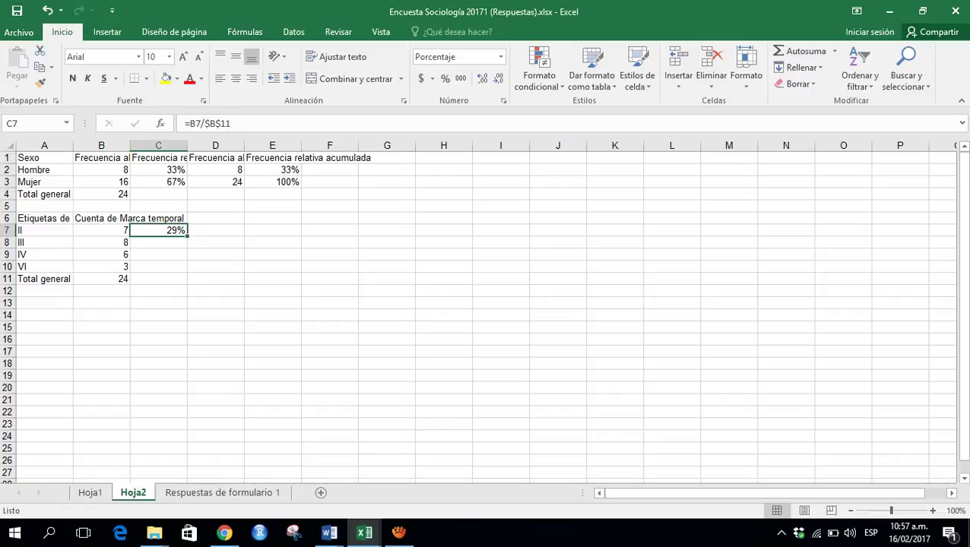
{"action": "left_click_drag", "start_coordinate": [186, 236], "coordinate": [183, 267]}
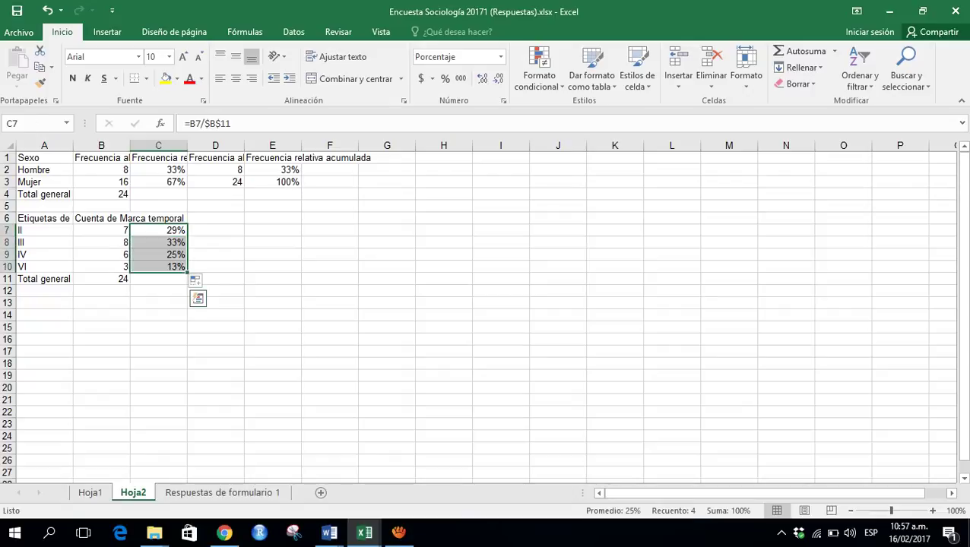
Step: Calculate the Estrato table's cumulative absolute frequencies with =B7 in D7 and =D7+B8 in D8, filled down to D10
{"action": "key", "text": "Up"}
{"action": "key", "text": "Right"}
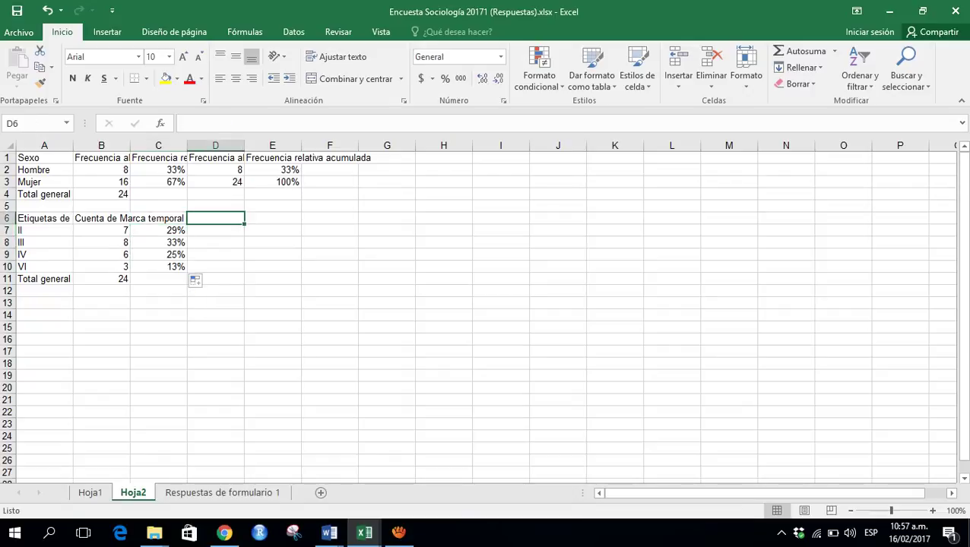
{"action": "key", "text": "Down"}
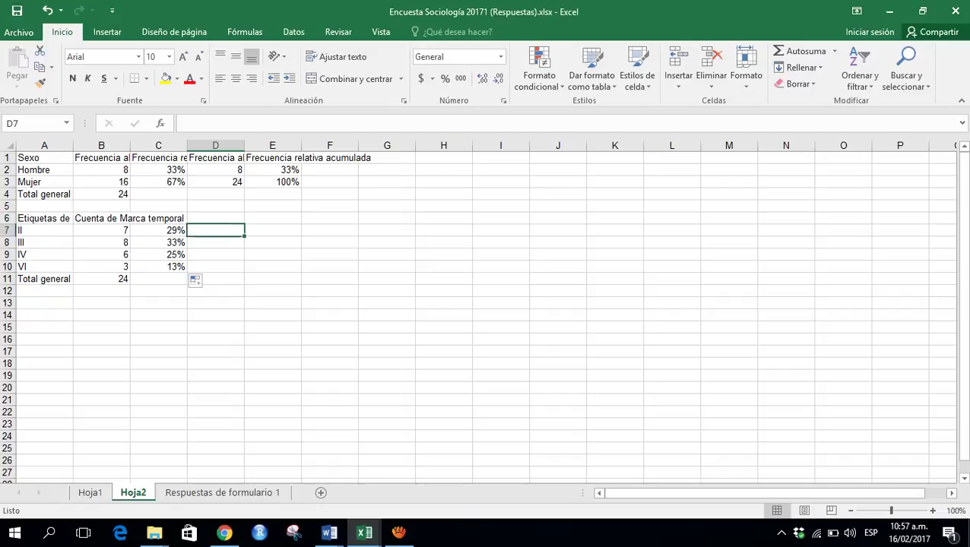
{"action": "type", "text": "="}
{"action": "key", "text": "Left"}
{"action": "key", "text": "Left"}
{"action": "key", "text": "Return"}
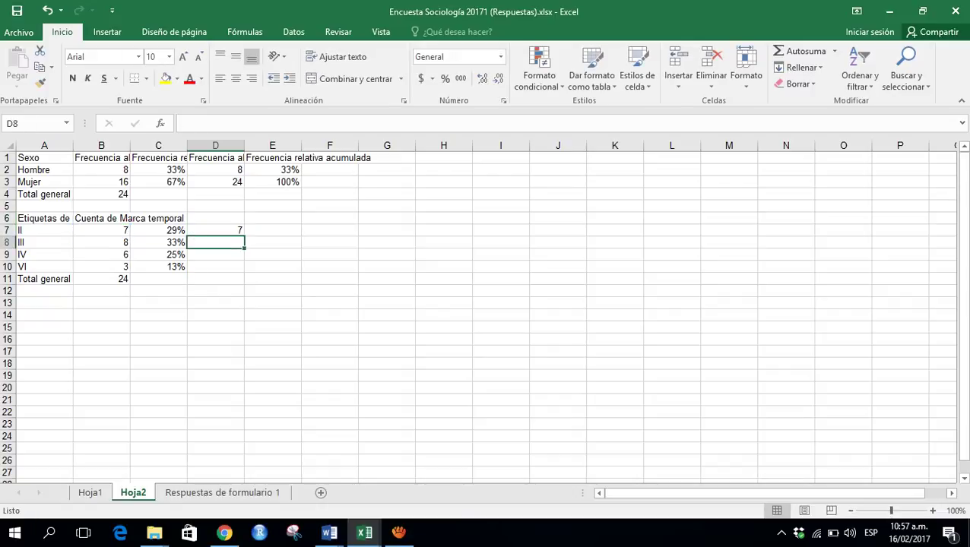
{"action": "type", "text": "="}
{"action": "key", "text": "Up"}
{"action": "type", "text": "+"}
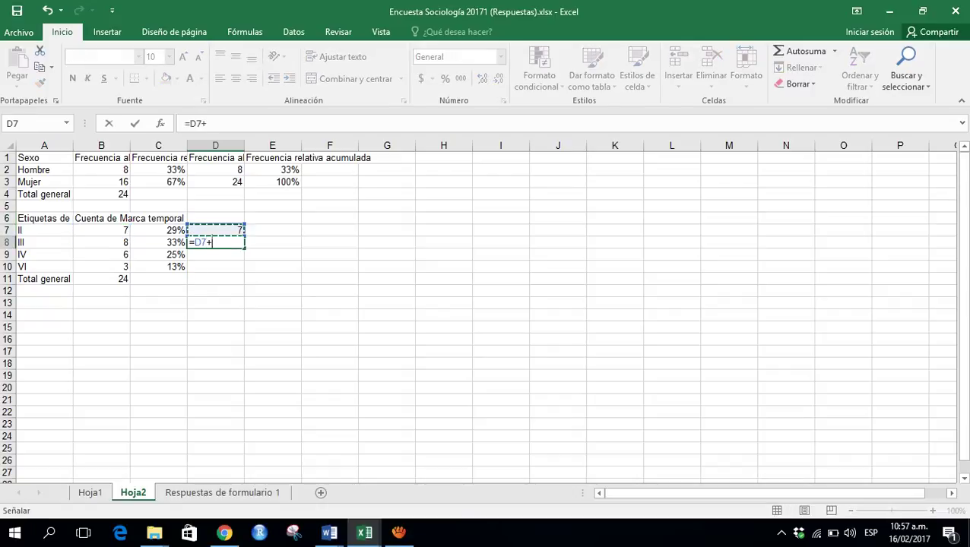
{"action": "key", "text": "Left"}
{"action": "key", "text": "Left"}
{"action": "key", "text": "ctrl+Return"}
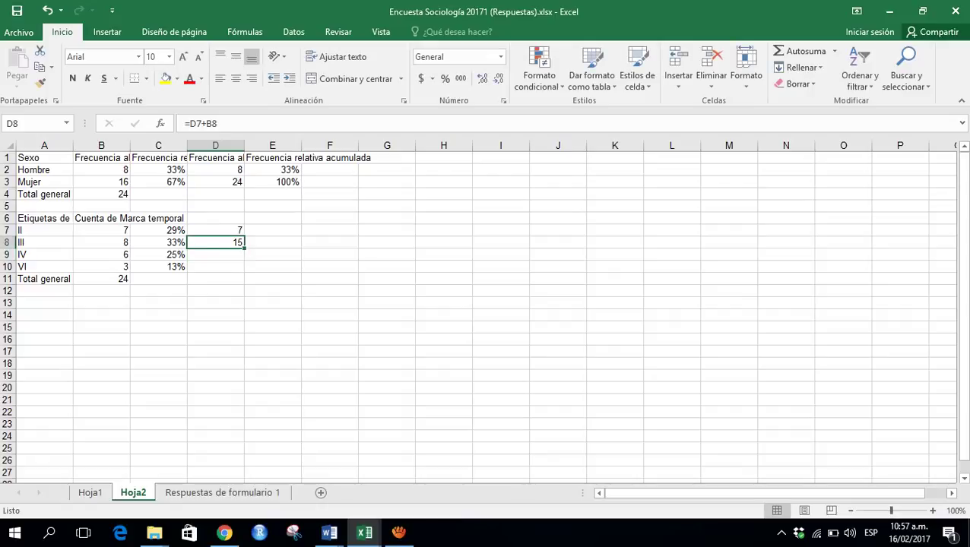
{"action": "left_click_drag", "start_coordinate": [244, 248], "coordinate": [243, 270]}
Step: Calculate the Estrato table's cumulative relative frequencies with =C7 in E7 and =E7+C8 in E8, filled down to E10
{"action": "left_click", "coordinate": [272, 243]}
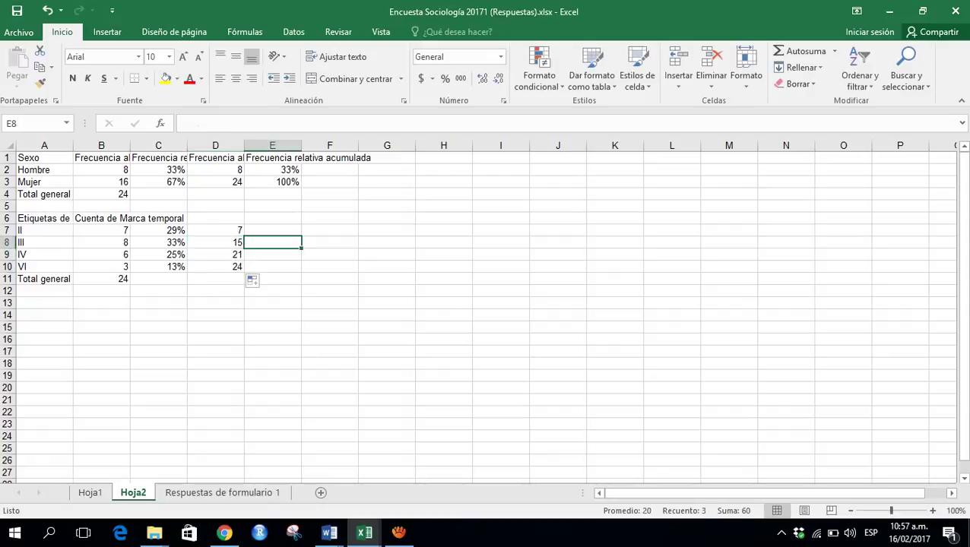
{"action": "key", "text": "Up"}
{"action": "type", "text": "="}
{"action": "key", "text": "Left"}
{"action": "key", "text": "Left"}
{"action": "key", "text": "Return"}
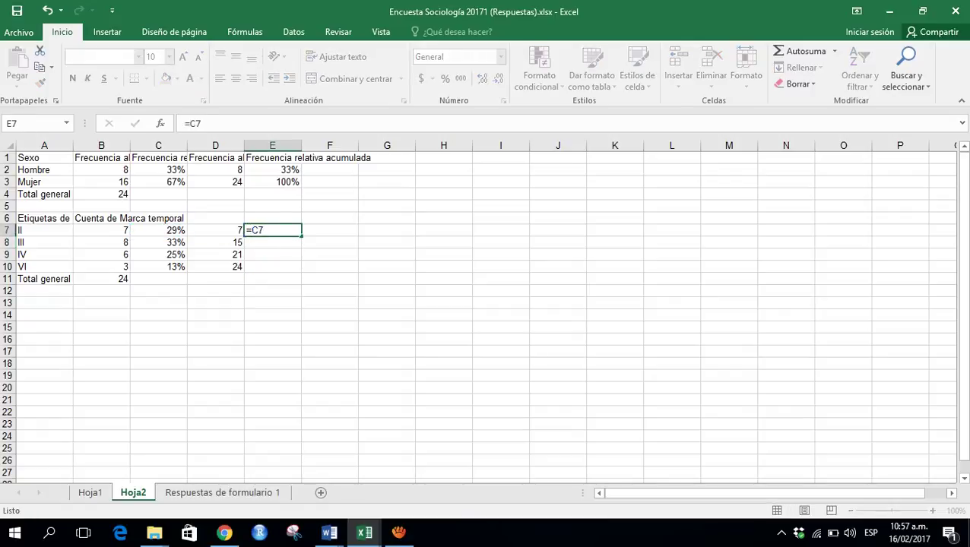
{"action": "type", "text": "="}
{"action": "key", "text": "Up"}
{"action": "type", "text": "+"}
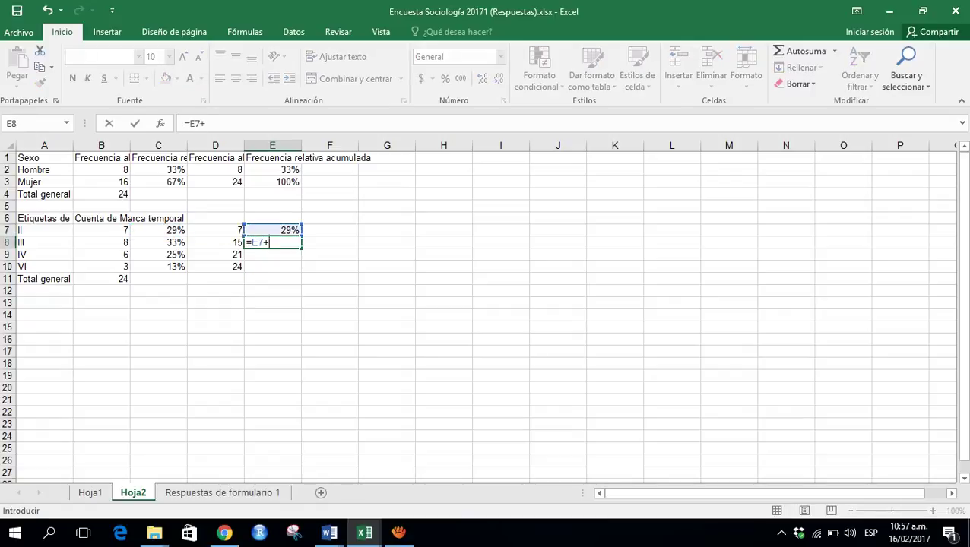
{"action": "key", "text": "Left"}
{"action": "key", "text": "Left"}
{"action": "key", "text": "Return"}
{"action": "key", "text": "Up"}
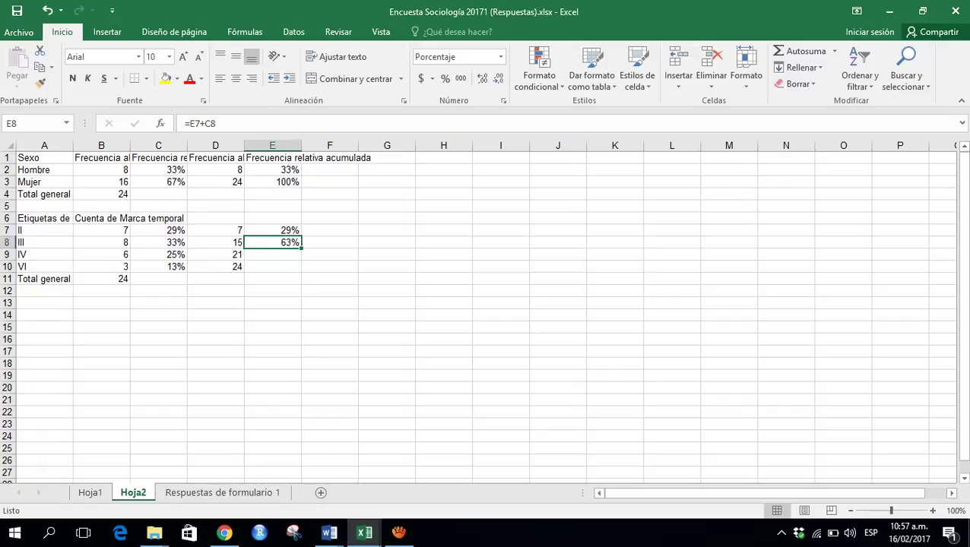
{"action": "left_click_drag", "start_coordinate": [302, 248], "coordinate": [301, 271]}
Step: Select cell A13 on Hoja2 and replace Estrato with Edad as the row field of the pivot table on Hoja1
{"action": "key", "text": "Down"}
{"action": "key", "text": "Down"}
{"action": "key", "text": "Down"}
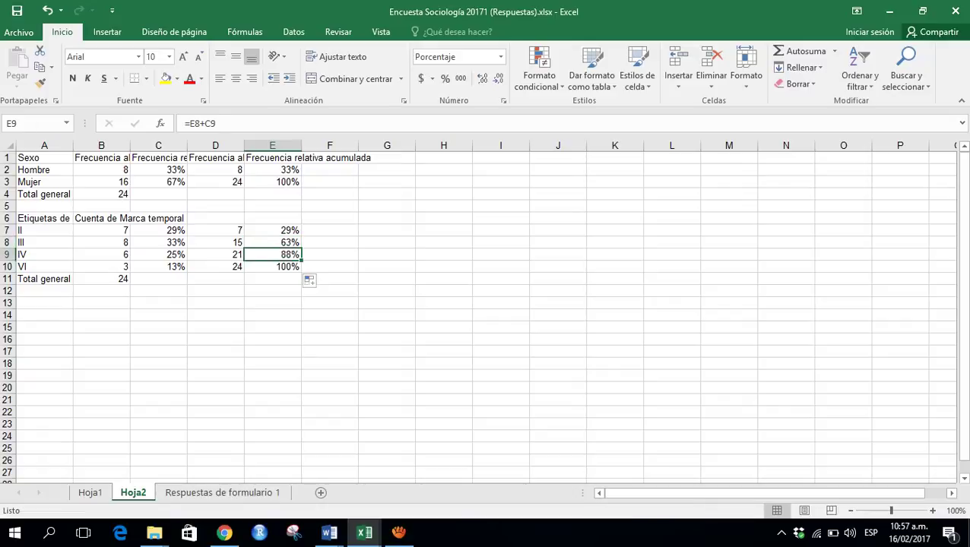
{"action": "key", "text": "Left"}
{"action": "key", "text": "Left"}
{"action": "key", "text": "Left"}
{"action": "key", "text": "Left"}
{"action": "key", "text": "Down"}
{"action": "key", "text": "Down"}
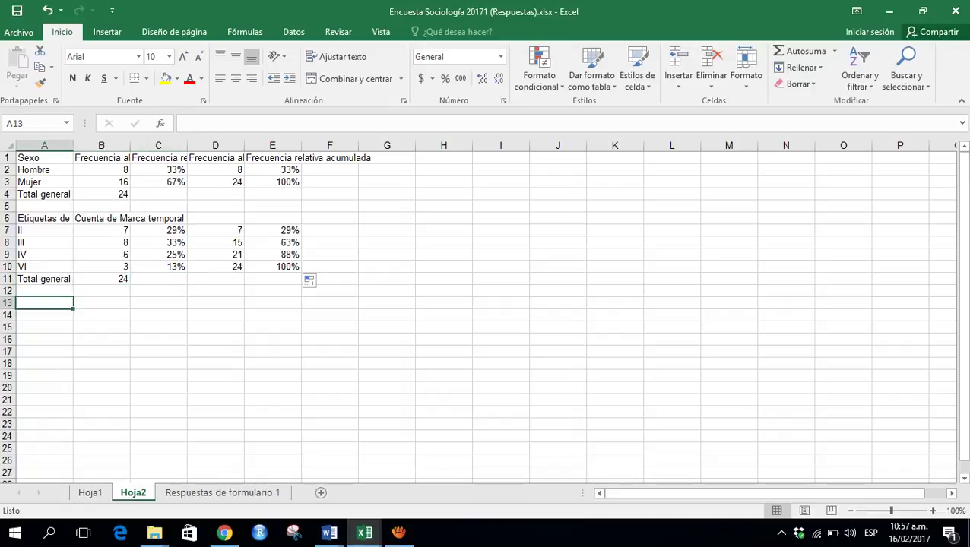
{"action": "left_click", "coordinate": [90, 492]}
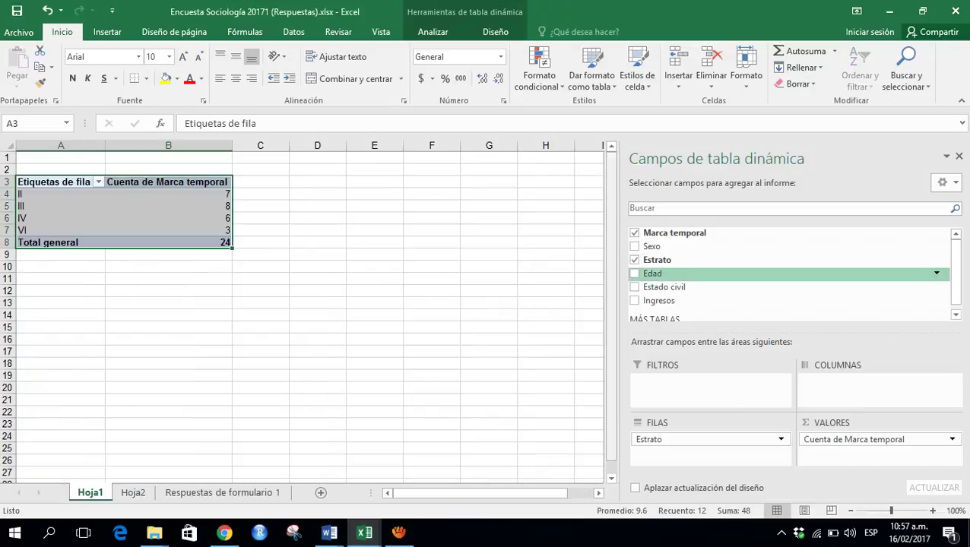
{"action": "scroll", "coordinate": [790, 273], "scroll_direction": "down", "scroll_amount": 1}
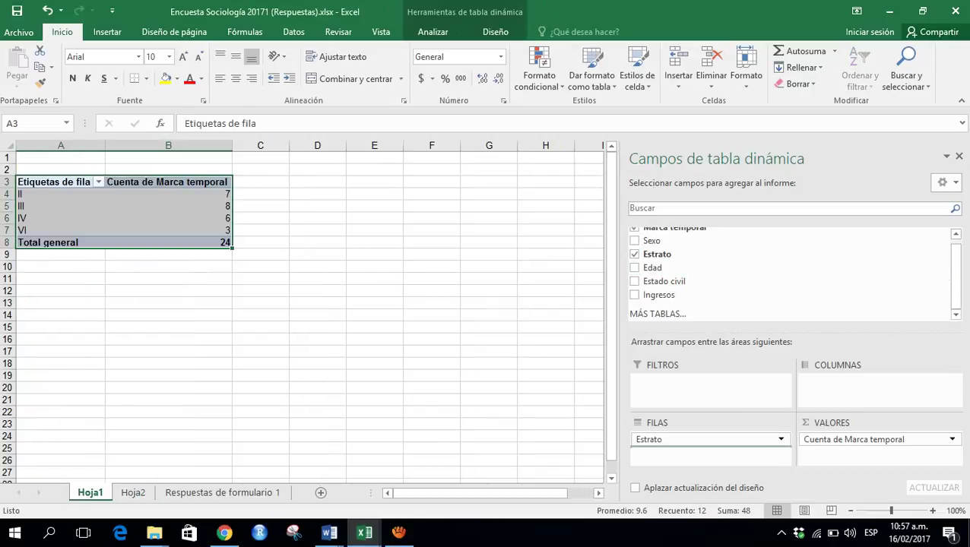
{"action": "left_click_drag", "start_coordinate": [652, 267], "coordinate": [668, 304]}
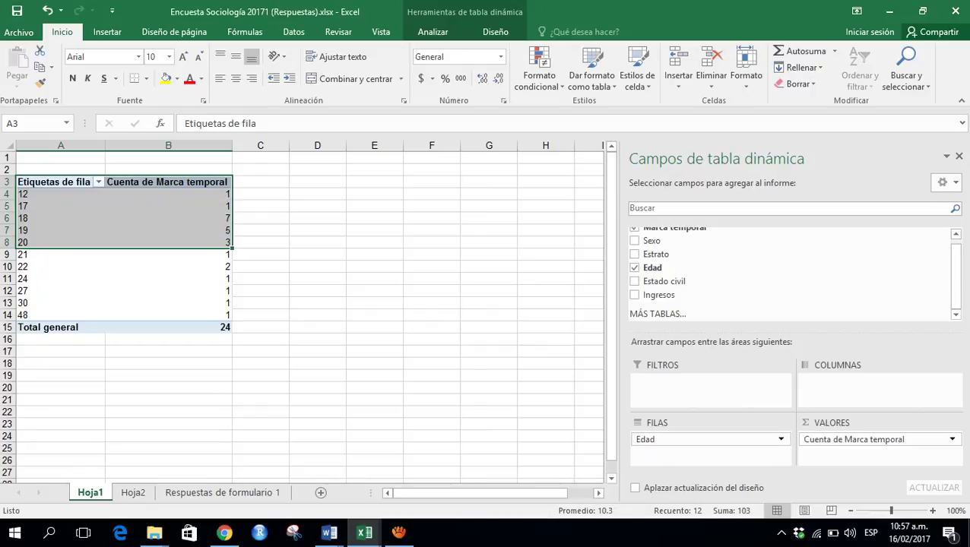
Step: Examine the response count for each age in the Edad pivot table
{"action": "left_click", "coordinate": [61, 170]}
{"action": "left_click", "coordinate": [57, 182]}
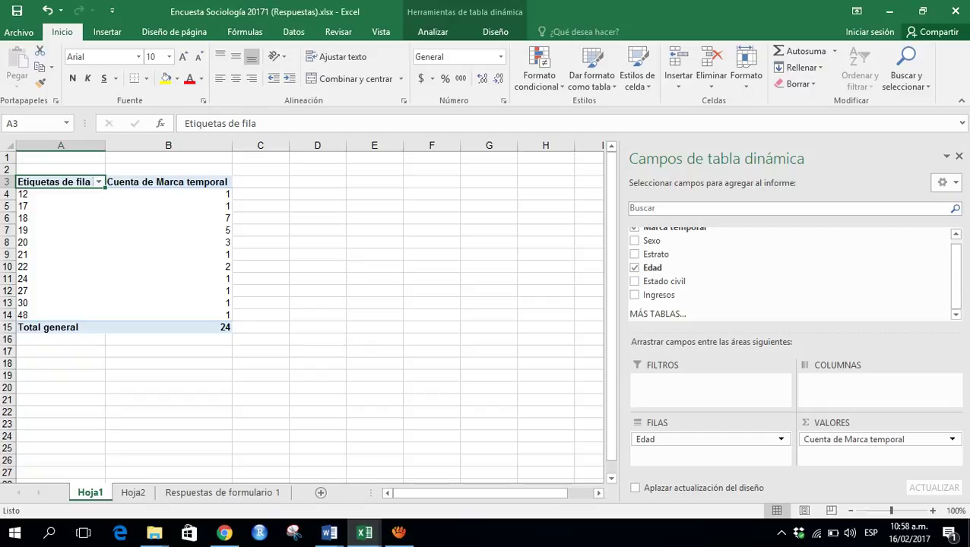
{"action": "left_click", "coordinate": [168, 195]}
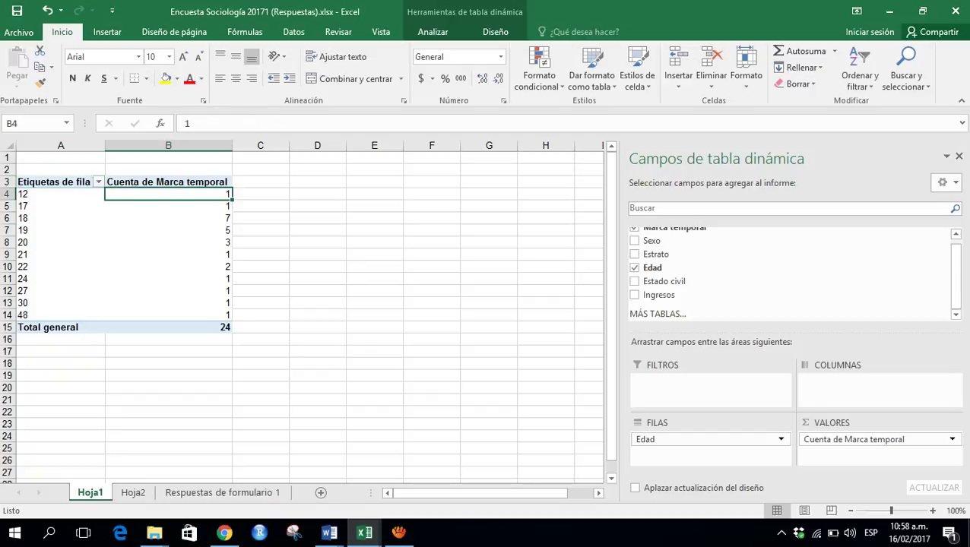
{"action": "key", "text": "Down"}
{"action": "key", "text": "Down"}
{"action": "key", "text": "Down"}
{"action": "key", "text": "Down"}
{"action": "key", "text": "Down"}
{"action": "key", "text": "Down"}
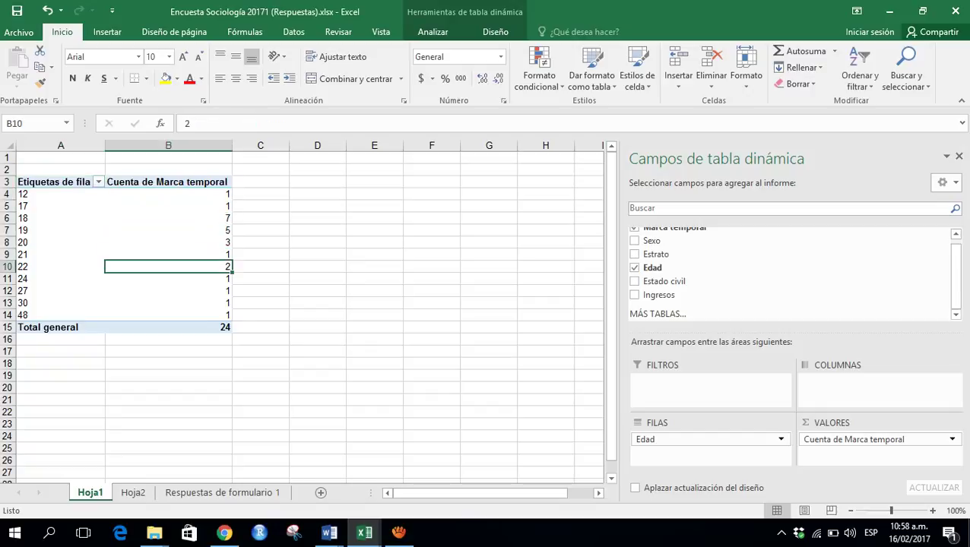
{"action": "key", "text": "Up"}
{"action": "key", "text": "Up"}
{"action": "key", "text": "Up"}
{"action": "key", "text": "Up"}
{"action": "key", "text": "Up"}
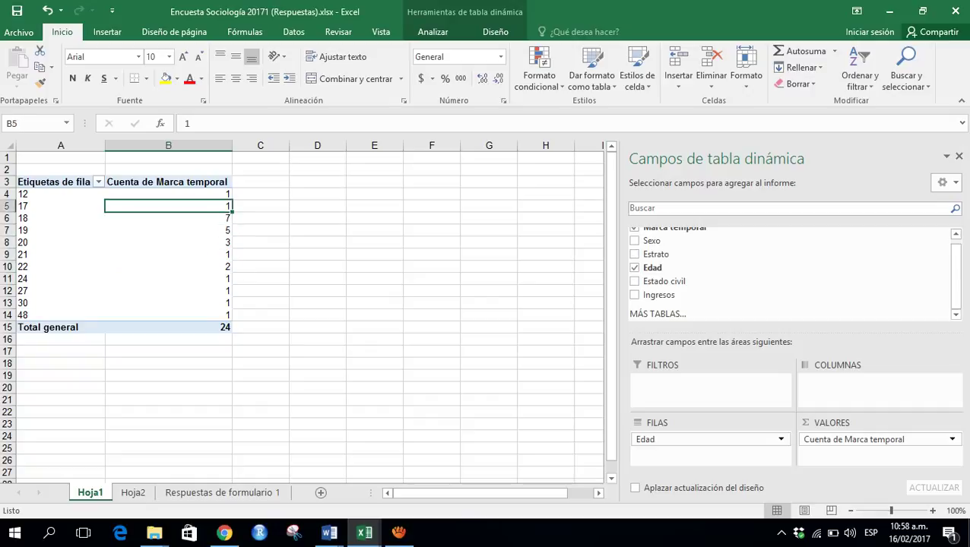
{"action": "key", "text": "Up"}
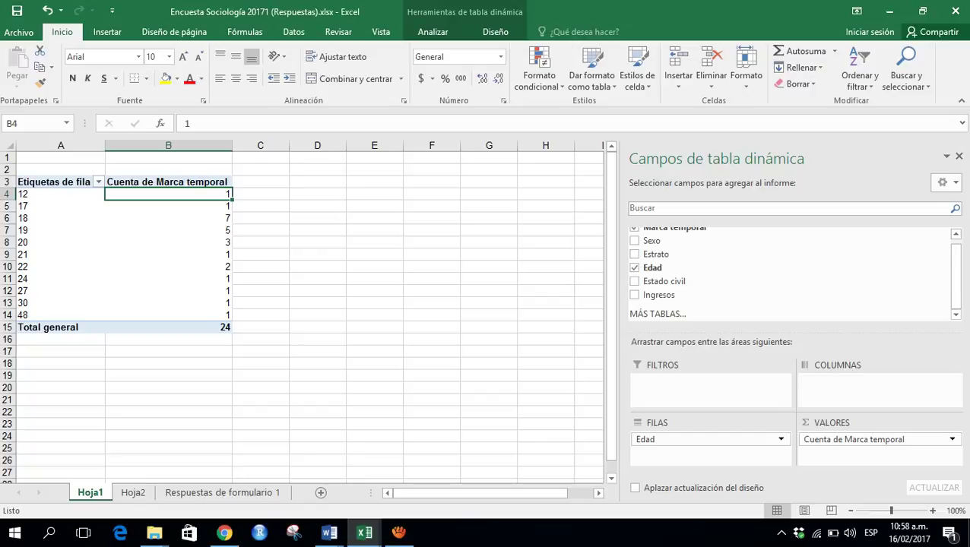
{"action": "key", "text": "Down"}
{"action": "key", "text": "Down"}
{"action": "key", "text": "Down"}
{"action": "key", "text": "Down"}
{"action": "key", "text": "Down"}
{"action": "key", "text": "Down"}
{"action": "key", "text": "Down"}
{"action": "key", "text": "Down"}
{"action": "key", "text": "Down"}
{"action": "key", "text": "Down"}
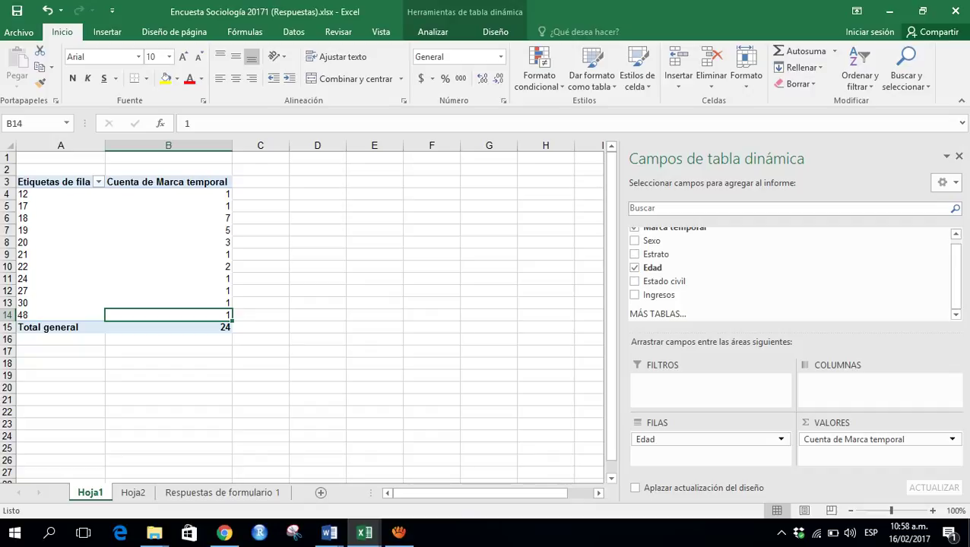
{"action": "key", "text": "Left"}
{"action": "key", "text": "Up"}
{"action": "key", "text": "Up"}
{"action": "key", "text": "Up"}
{"action": "key", "text": "Up"}
{"action": "key", "text": "Up"}
{"action": "key", "text": "Up"}
{"action": "key", "text": "Up"}
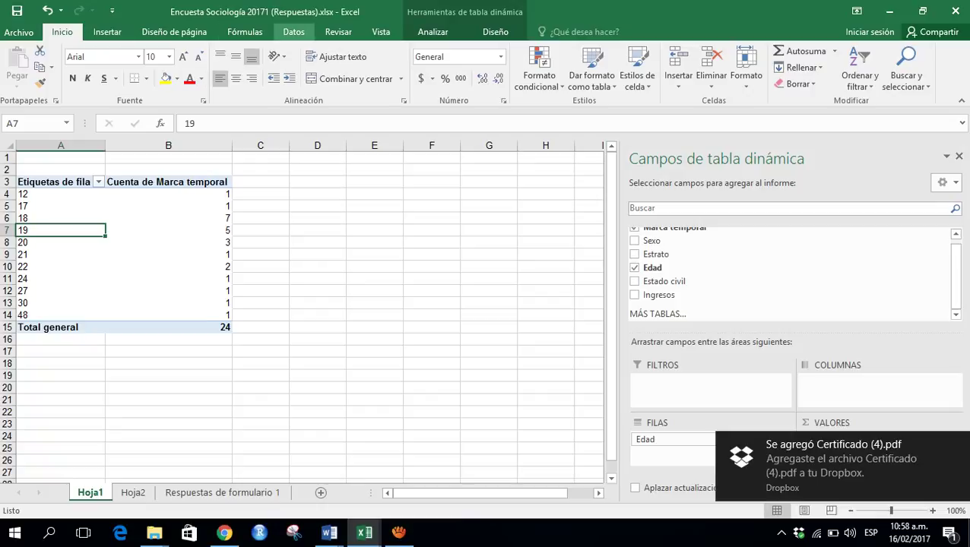
{"action": "left_click", "coordinate": [293, 31]}
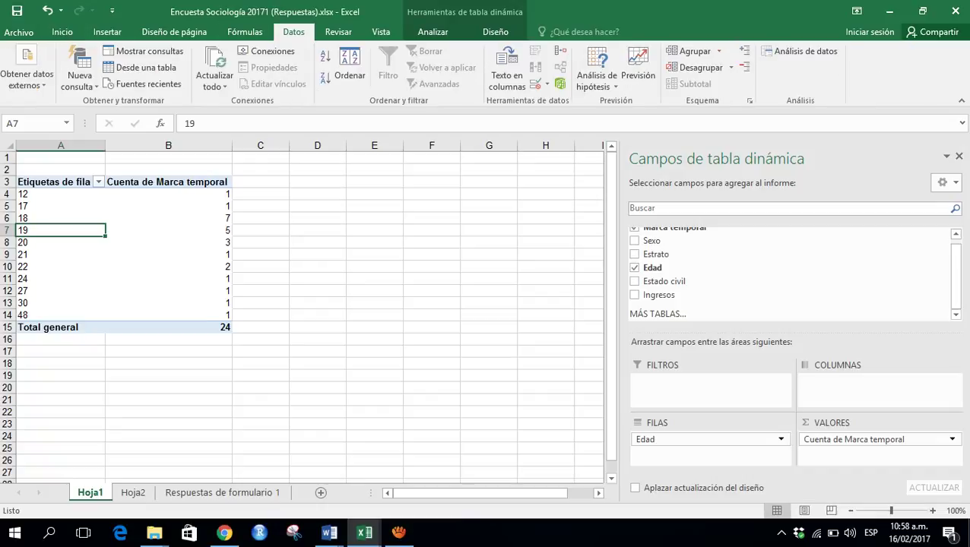
{"action": "left_click", "coordinate": [690, 51]}
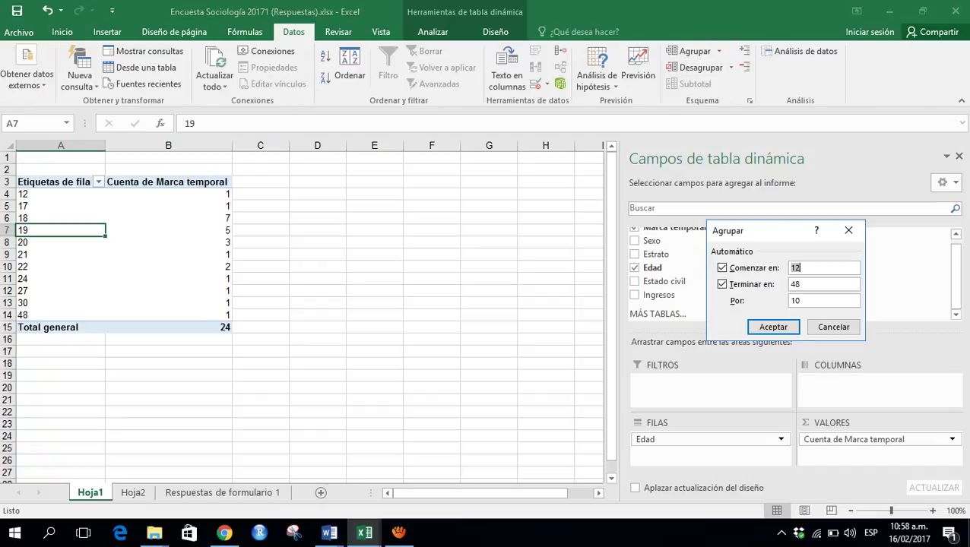
{"action": "left_click", "coordinate": [833, 327]}
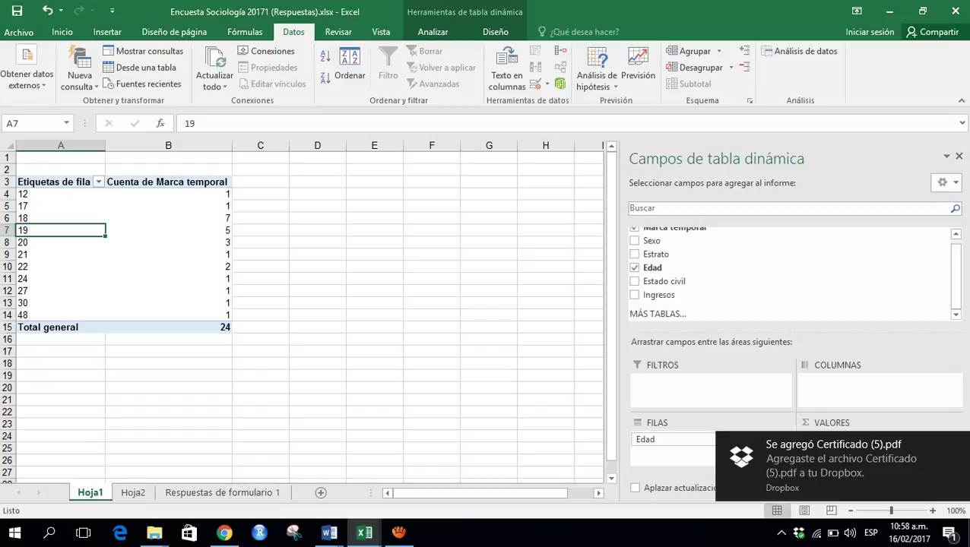
Step: Group the Edad row labels of the Hoja1 pivot table from 12 to 48 in intervals of 10
{"action": "left_click", "coordinate": [34, 242]}
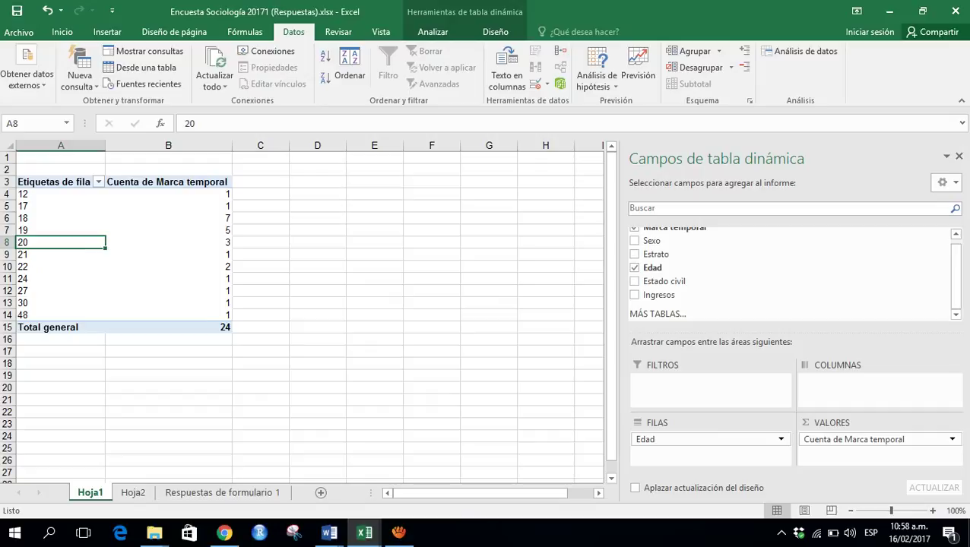
{"action": "left_click", "coordinate": [36, 275]}
{"action": "left_click", "coordinate": [36, 267]}
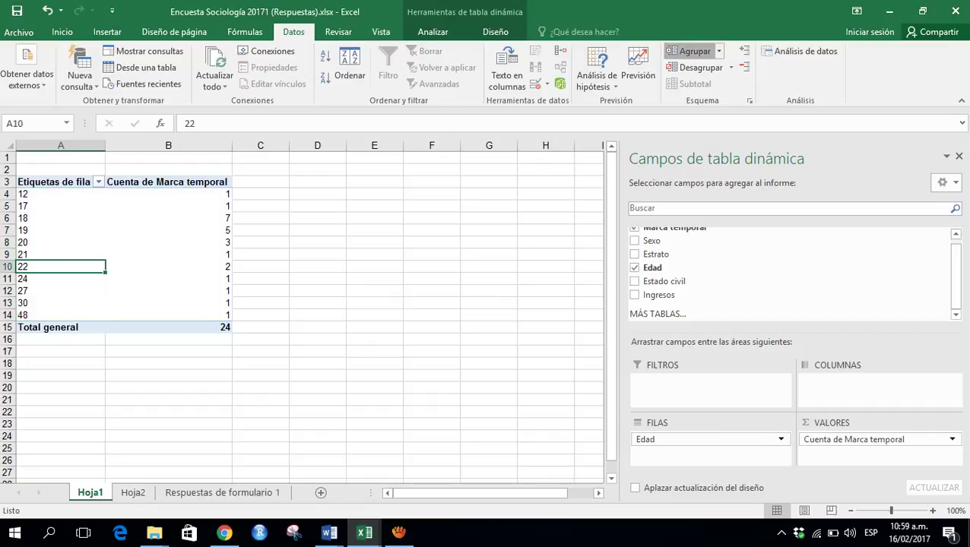
{"action": "left_click", "coordinate": [690, 51]}
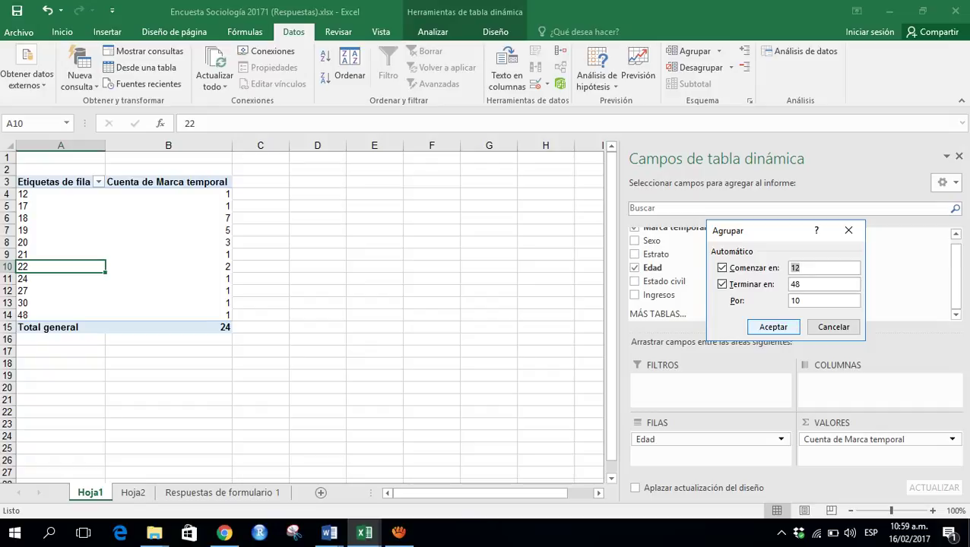
{"action": "key", "text": "Return"}
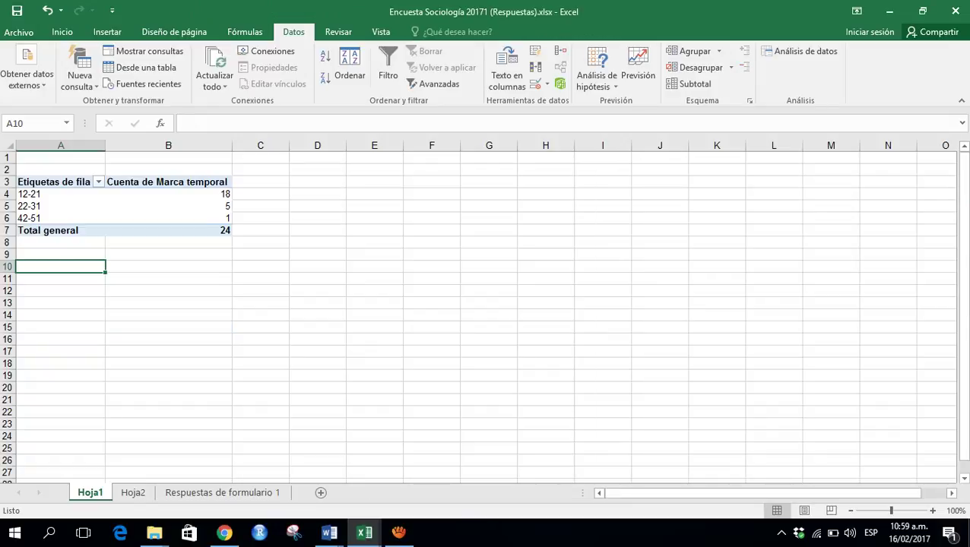
Step: Examine the age intervals and their counts in the grouped Edad pivot table on Hoja1
{"action": "key", "text": "Up"}
{"action": "key", "text": "Up"}
{"action": "key", "text": "Up"}
{"action": "key", "text": "Up"}
{"action": "key", "text": "Up"}
{"action": "key", "text": "Up"}
{"action": "key", "text": "Up"}
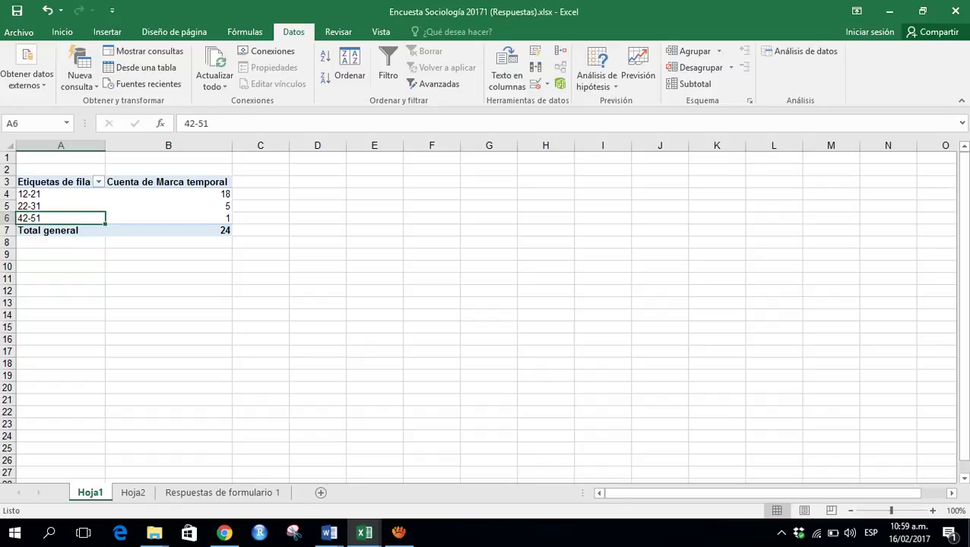
{"action": "key", "text": "shift+Right"}
{"action": "key", "text": "shift+Down"}
{"action": "key", "text": "shift+Down"}
{"action": "key", "text": "shift+Down"}
{"action": "key", "text": "shift+Down"}
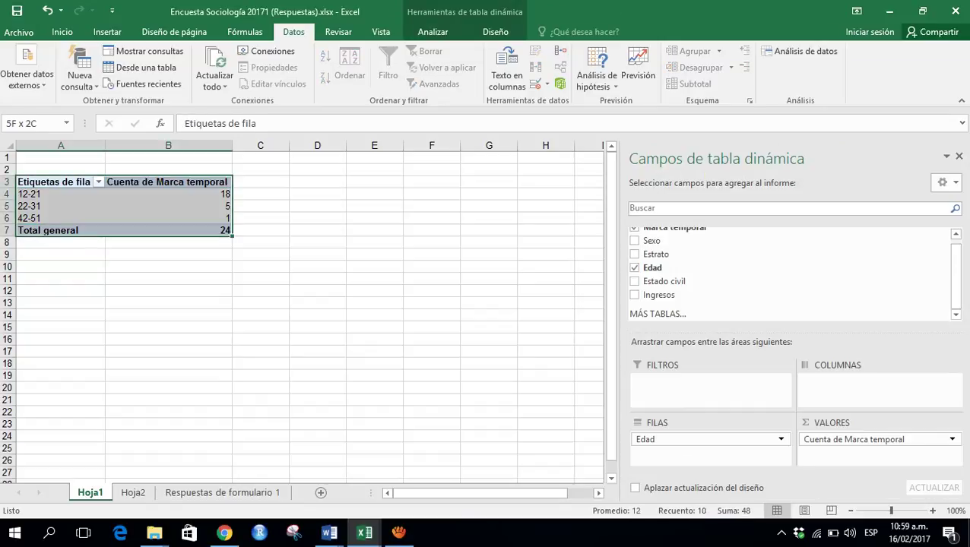
{"action": "key", "text": "Up"}
{"action": "key", "text": "Down"}
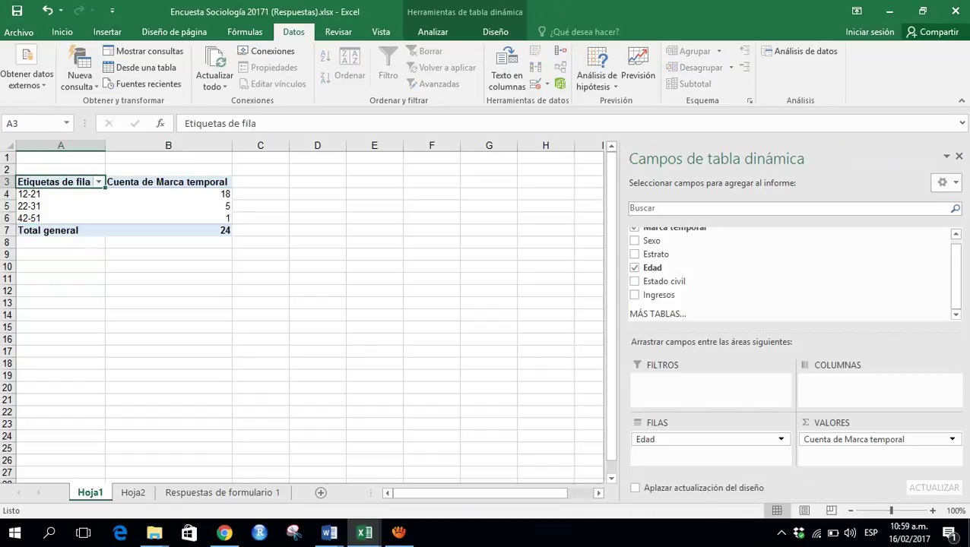
{"action": "key", "text": "Down"}
{"action": "key", "text": "Down"}
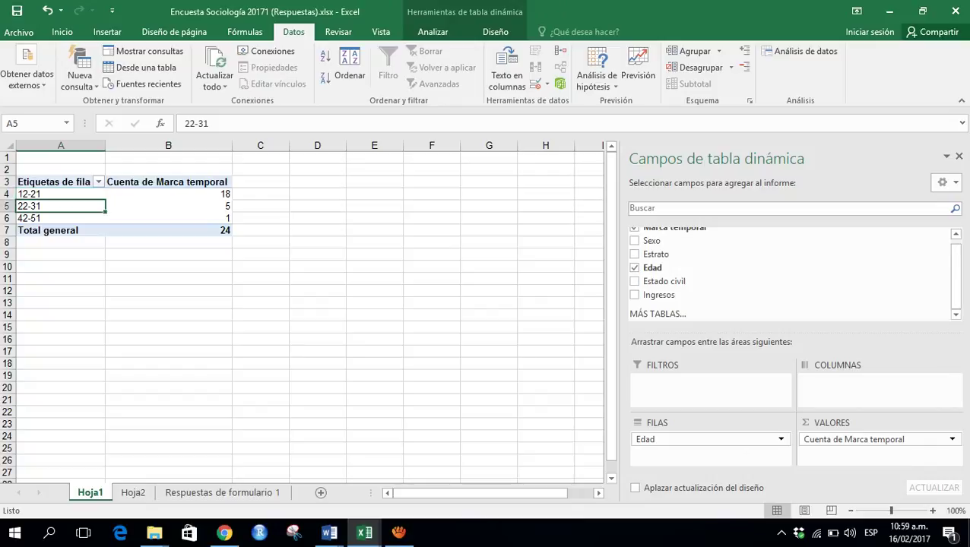
{"action": "key", "text": "shift+Down"}
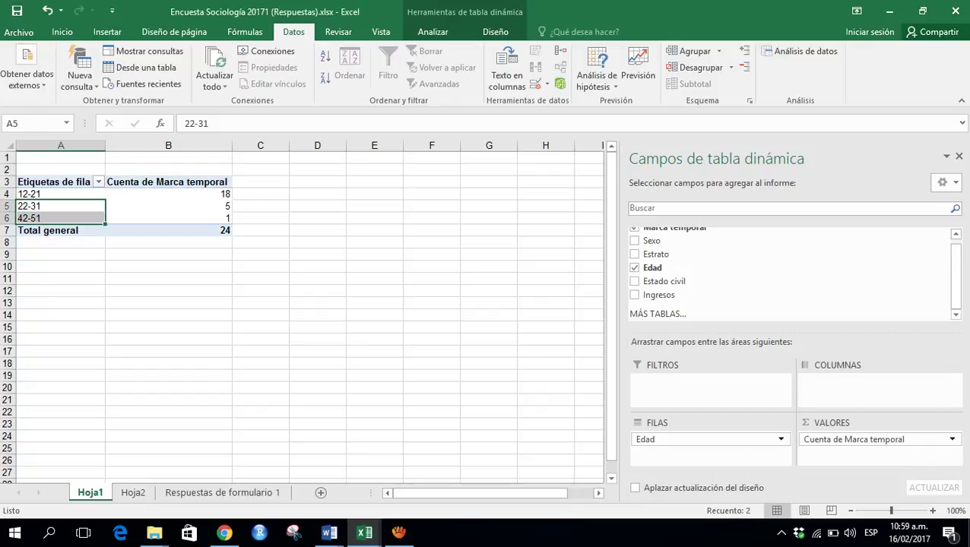
Step: Copy the grouped age table A3:B7 from Hoja1 and paste it as values at A13 on Hoja2
{"action": "key", "text": "Up"}
{"action": "key", "text": "Up"}
{"action": "key", "text": "shift+Right"}
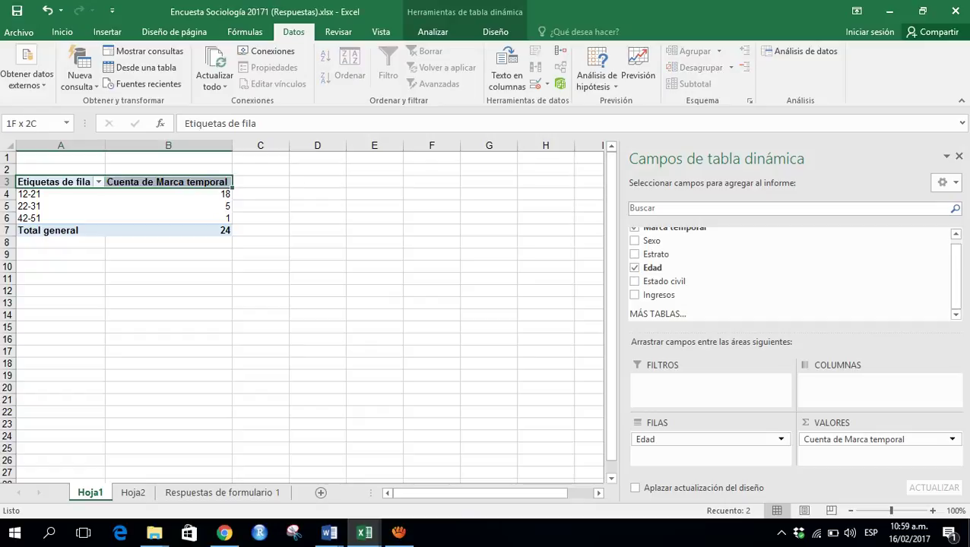
{"action": "key", "text": "shift+Right"}
{"action": "key", "text": "shift+Left"}
{"action": "key", "text": "shift+Down"}
{"action": "key", "text": "shift+Down"}
{"action": "key", "text": "shift+Down"}
{"action": "key", "text": "shift+Down"}
{"action": "key", "text": "ctrl+c"}
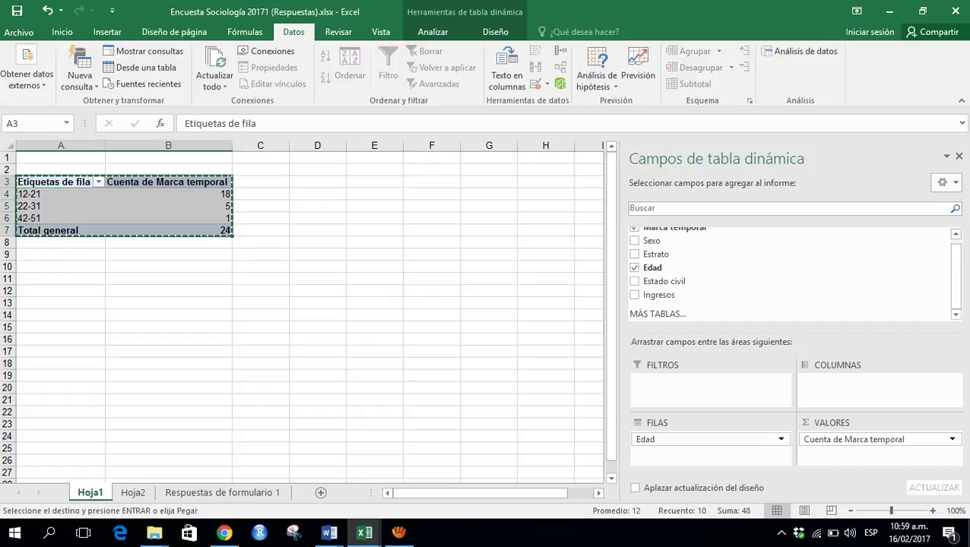
{"action": "key", "text": "ctrl+Page_Down"}
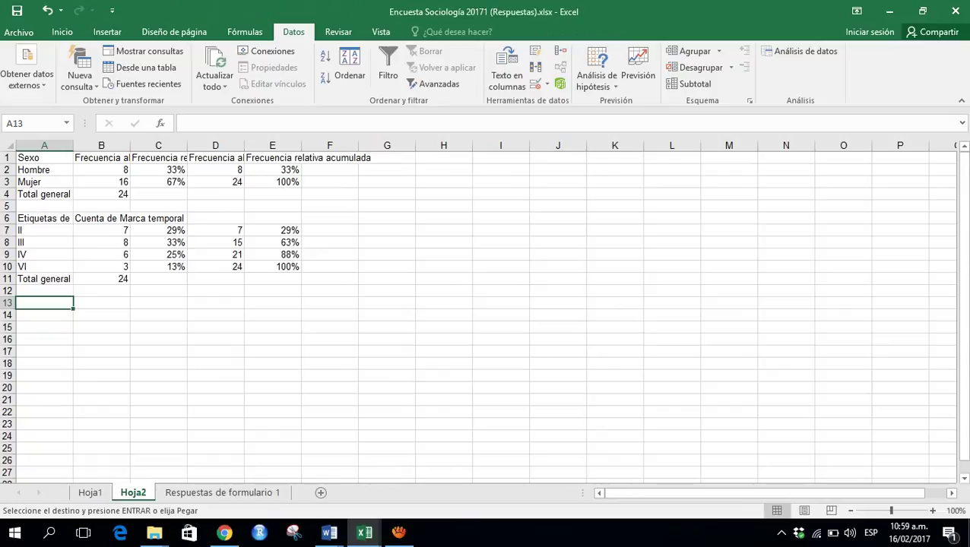
{"action": "right_click", "coordinate": [51, 304]}
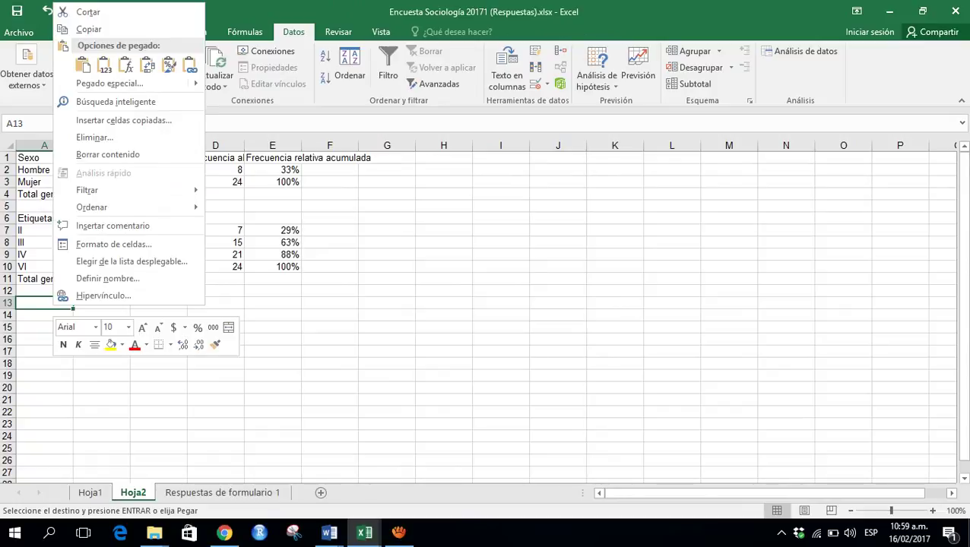
{"action": "left_click", "coordinate": [103, 65]}
Step: Move the 42-51 and Total general rows of the age table down two rows, starting at A18
{"action": "key", "text": "Down"}
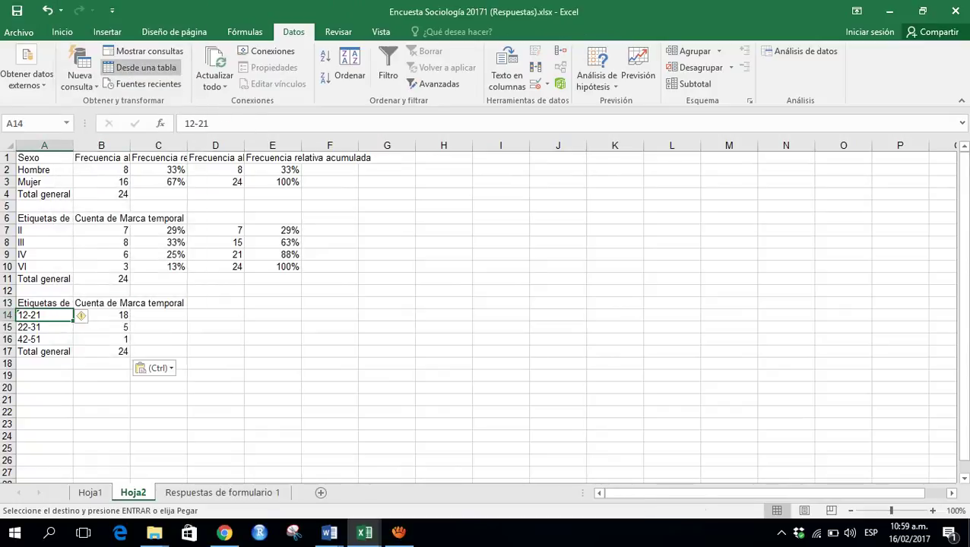
{"action": "key", "text": "Down"}
{"action": "key", "text": "Down"}
{"action": "left_click_drag", "start_coordinate": [44, 339], "coordinate": [101, 351]}
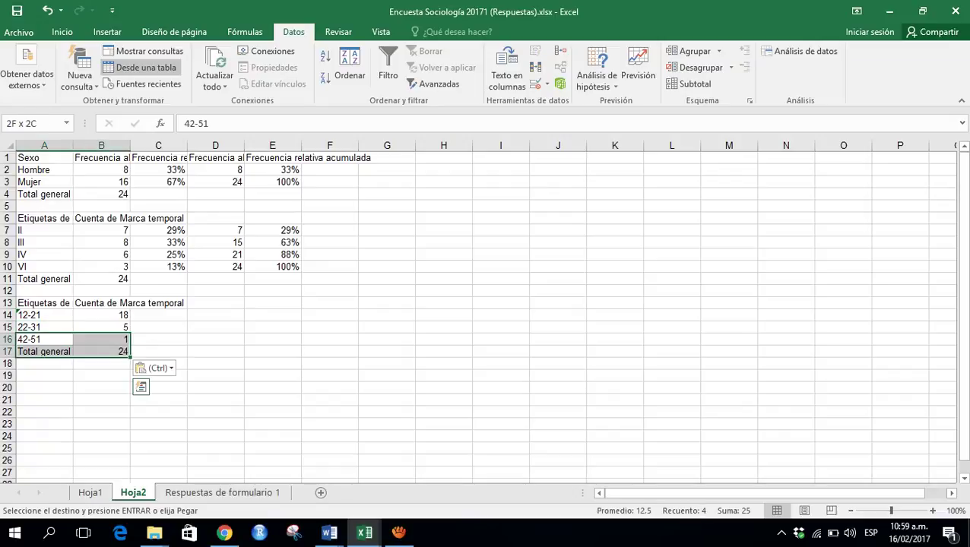
{"action": "key", "text": "ctrl+c"}
{"action": "left_click", "coordinate": [44, 364]}
{"action": "key", "text": "Return"}
Step: Add the missing age interval 31-41 in A16 with a frequency of 0 in B16
{"action": "key", "text": "Up"}
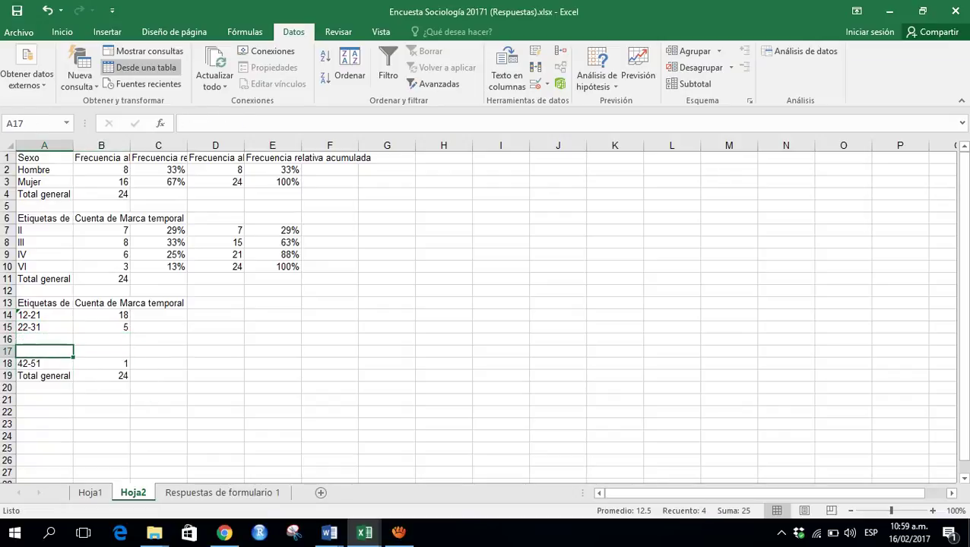
{"action": "key", "text": "Up"}
{"action": "type", "text": "31"}
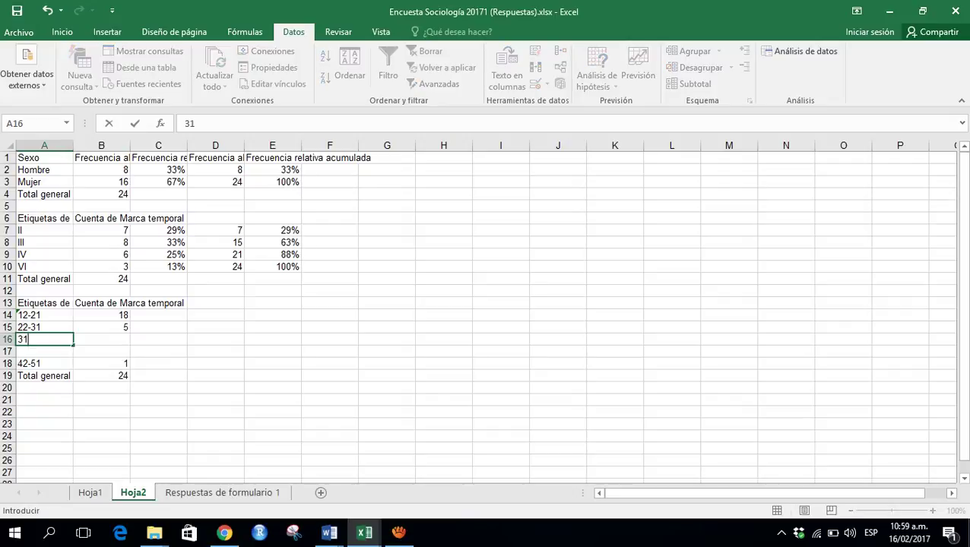
{"action": "type", "text": "-41"}
{"action": "key", "text": "Tab"}
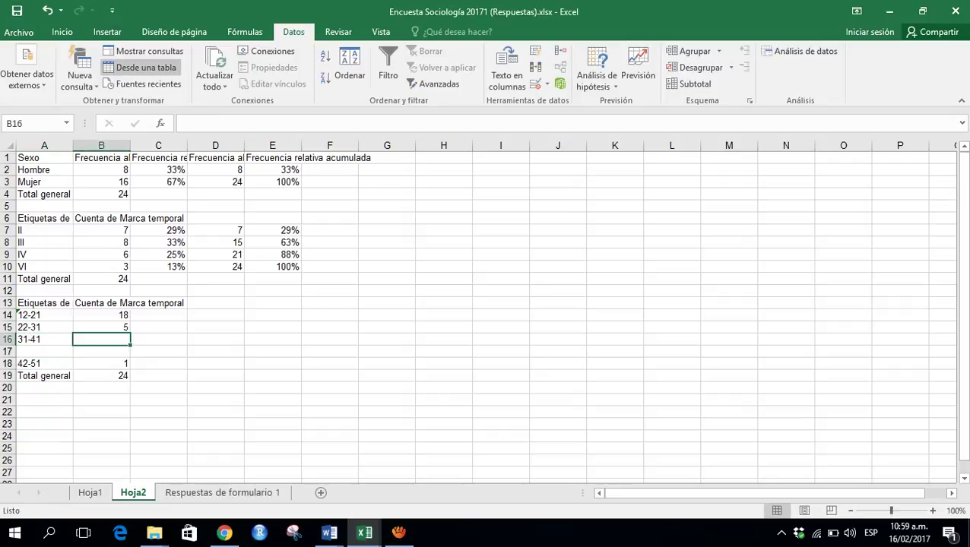
{"action": "type", "text": "0"}
{"action": "key", "text": "Return"}
Step: Move the 42-51 and Total general rows up to A17 to close the empty row in the age table
{"action": "key", "text": "Left"}
{"action": "key", "text": "Down"}
{"action": "key", "text": "shift+Right"}
{"action": "key", "text": "End"}
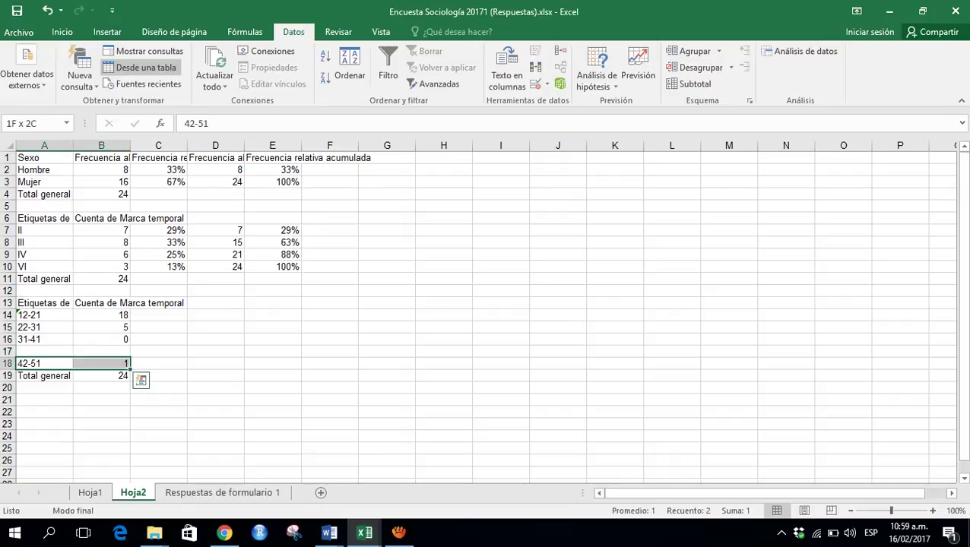
{"action": "key", "text": "shift+Down"}
{"action": "key", "text": "ctrl+x"}
{"action": "key", "text": "Up"}
{"action": "key", "text": "ctrl+v"}
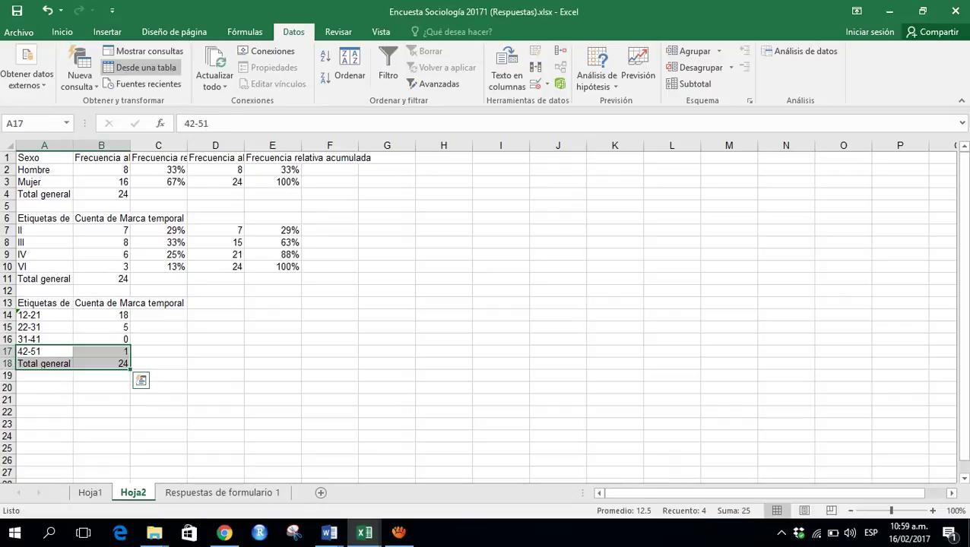
Step: Calculate the relative frequency of the 12-21 interval in C14 with =B14/$B$18
{"action": "key", "text": "Up"}
{"action": "key", "text": "Up"}
{"action": "key", "text": "Up"}
{"action": "key", "text": "Right"}
{"action": "key", "text": "Right"}
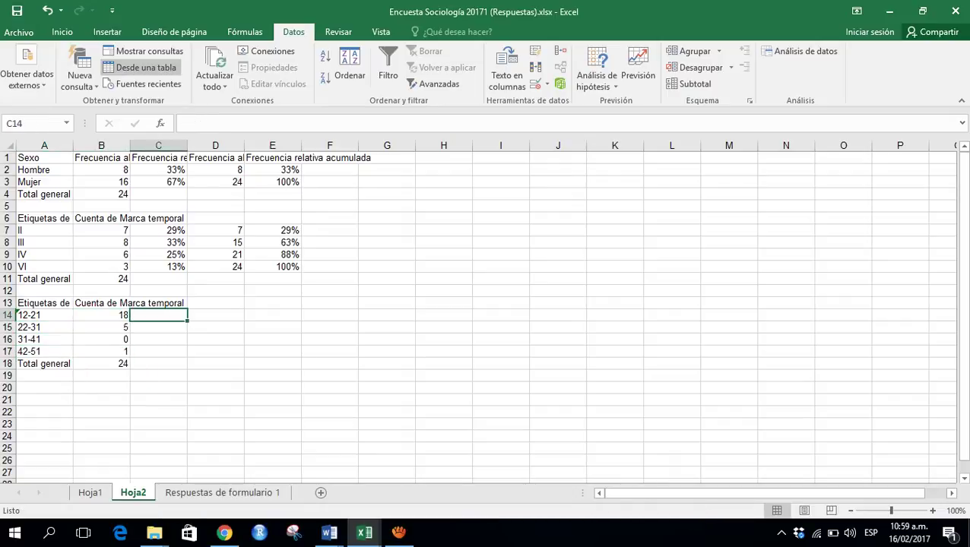
{"action": "type", "text": "="}
{"action": "key", "text": "Left"}
{"action": "type", "text": "/"}
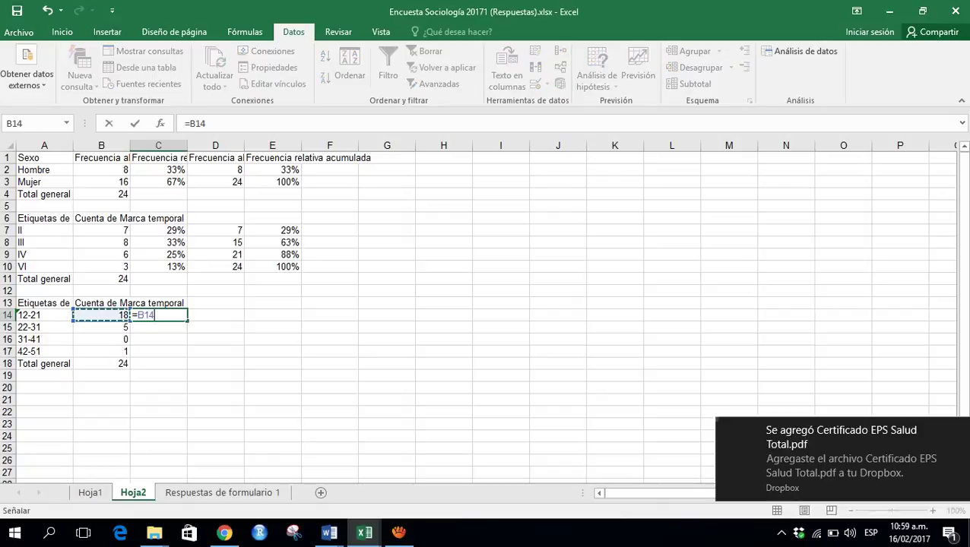
{"action": "key", "text": "Left"}
{"action": "key", "text": "Down"}
{"action": "key", "text": "Down"}
{"action": "key", "text": "Down"}
{"action": "key", "text": "Down"}
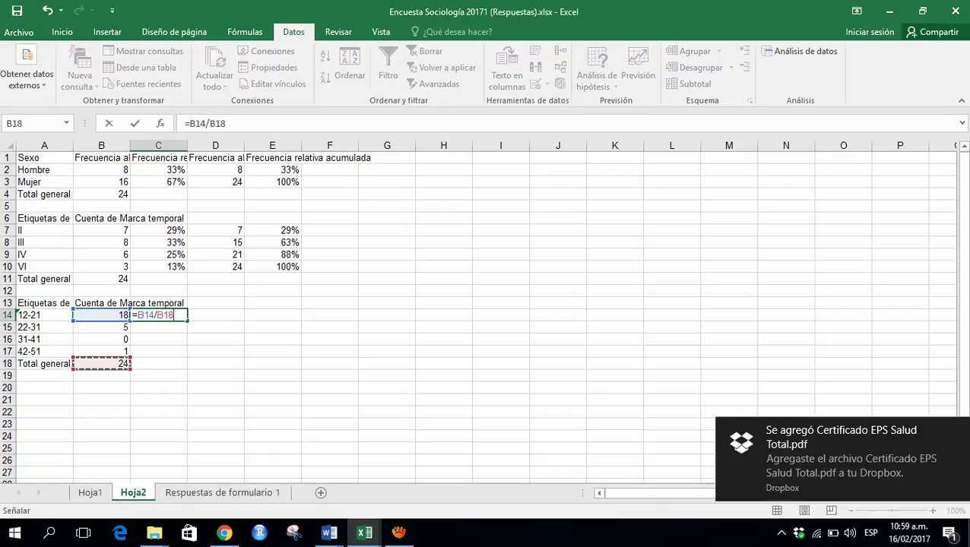
{"action": "key", "text": "F4"}
{"action": "key", "text": "Return"}
Step: Format C14 as a percentage and fill its relative frequency formula down to C17
{"action": "key", "text": "Up"}
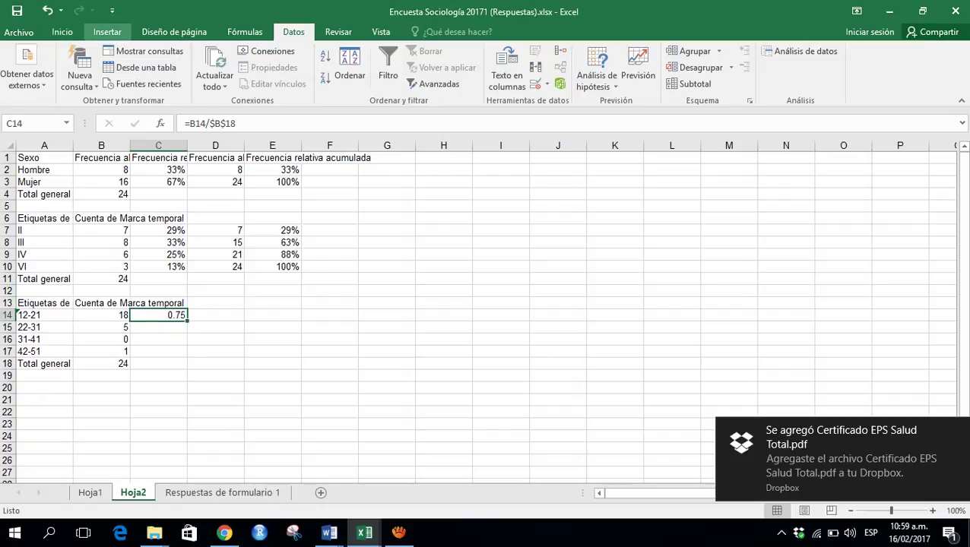
{"action": "left_click", "coordinate": [63, 31]}
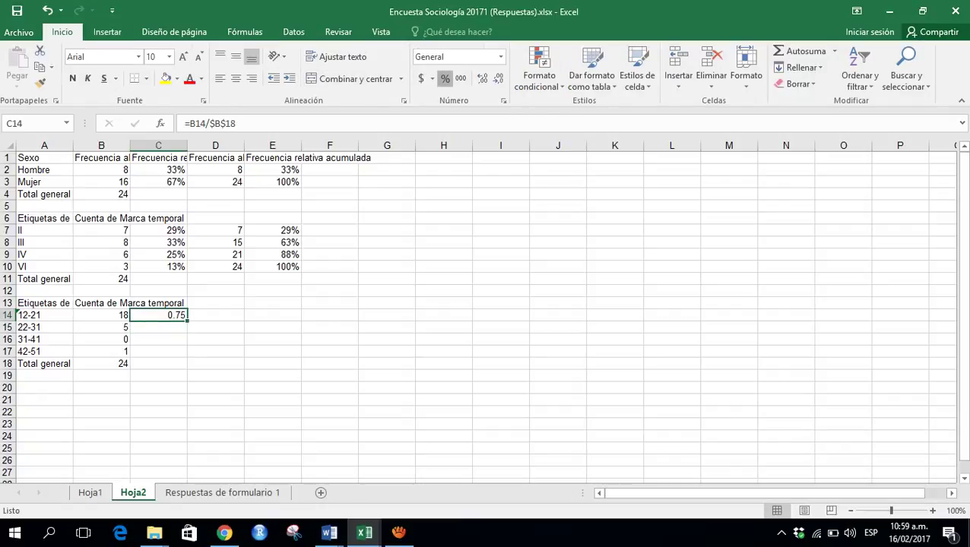
{"action": "left_click", "coordinate": [445, 78]}
{"action": "left_click", "coordinate": [158, 327]}
{"action": "type", "text": "="}
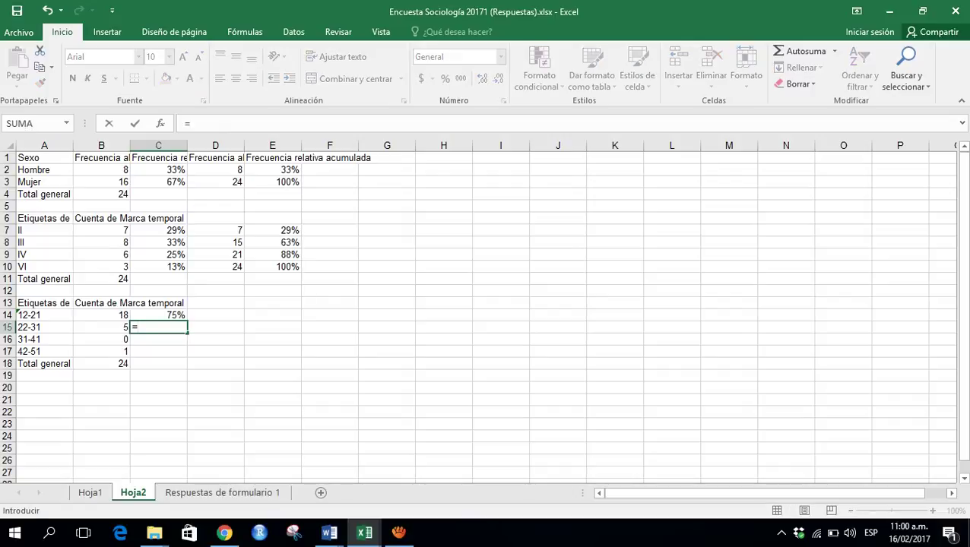
{"action": "key", "text": "Escape"}
{"action": "left_click", "coordinate": [158, 315]}
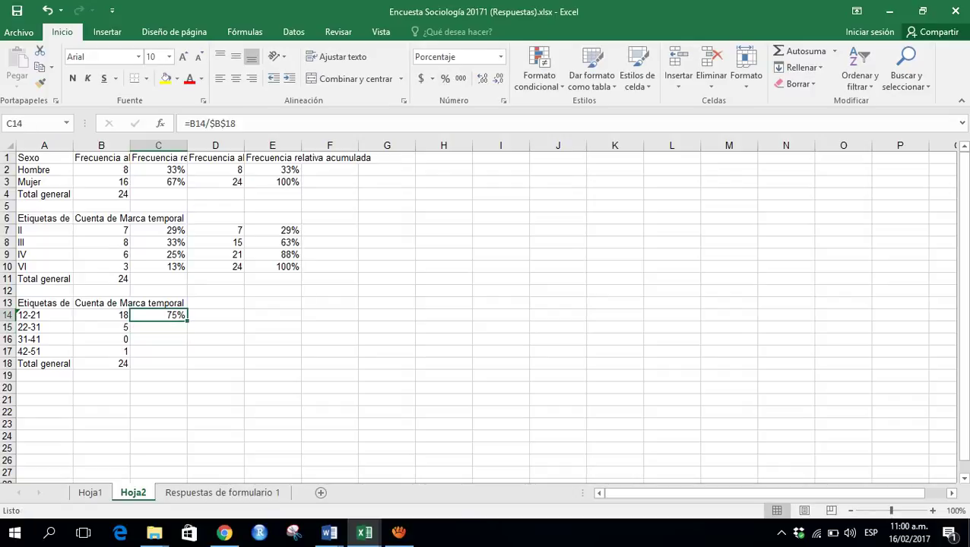
{"action": "left_click_drag", "start_coordinate": [186, 320], "coordinate": [160, 351]}
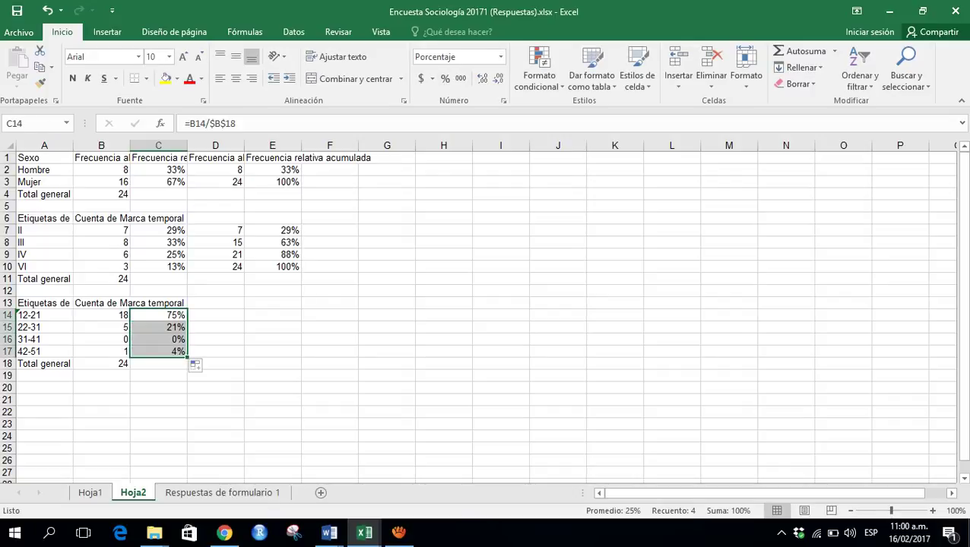
Step: Start the cumulative absolute frequency of the age table in D14 with =B14
{"action": "left_click", "coordinate": [215, 315]}
{"action": "type", "text": "="}
{"action": "key", "text": "Left"}
{"action": "key", "text": "Left"}
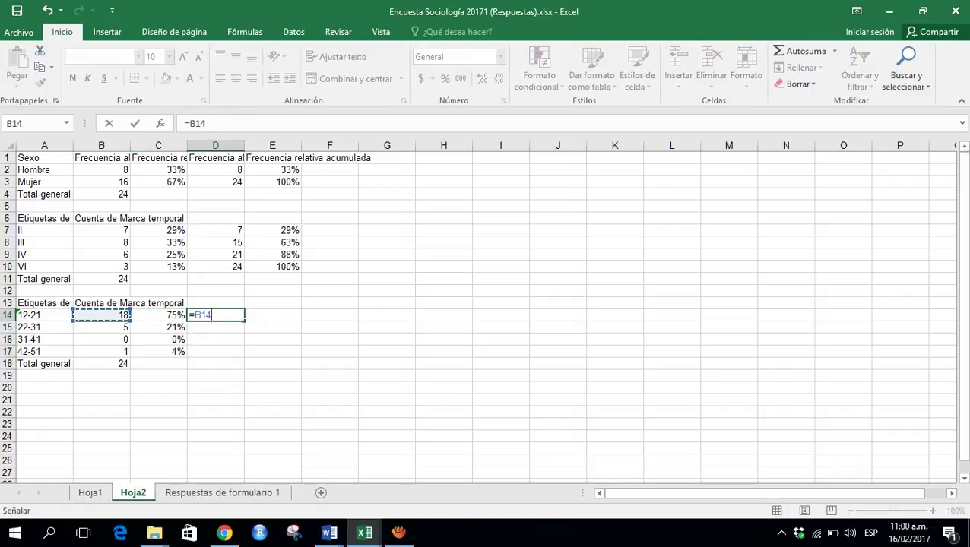
{"action": "key", "text": "Return"}
Step: Calculate the cumulative absolute frequency in D15 with =D14+B15 and fill the formula down to D17
{"action": "type", "text": "="}
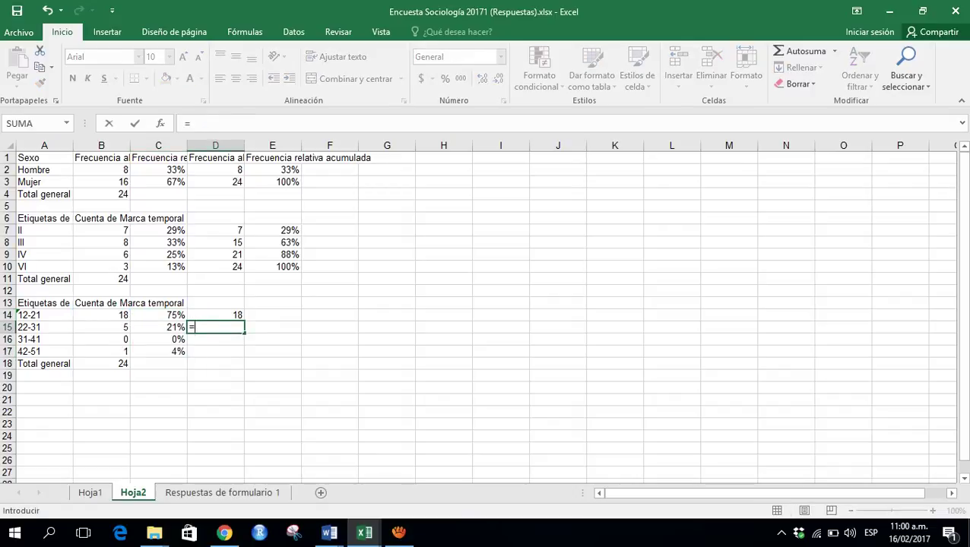
{"action": "key", "text": "Up"}
{"action": "type", "text": "+"}
{"action": "key", "text": "Left"}
{"action": "key", "text": "Left"}
{"action": "key", "text": "Return"}
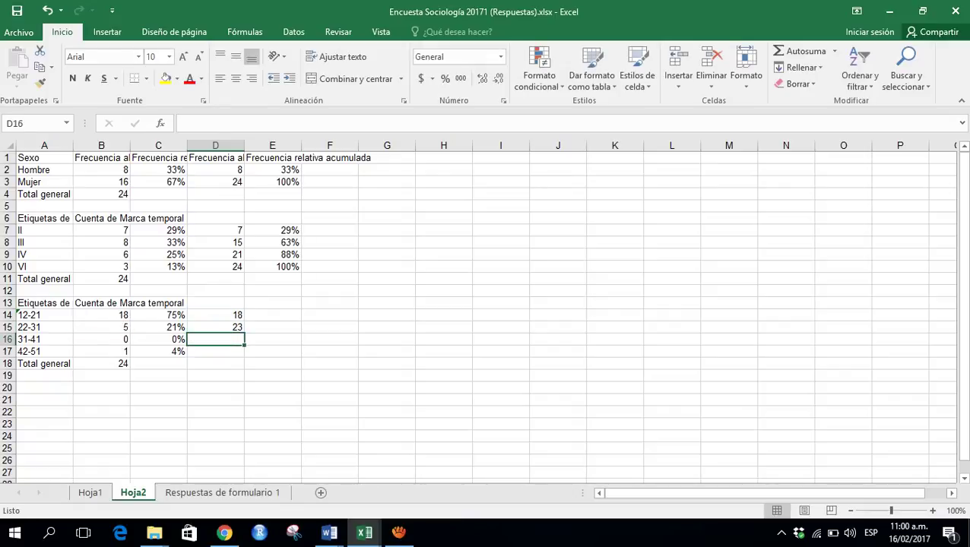
{"action": "key", "text": "Up"}
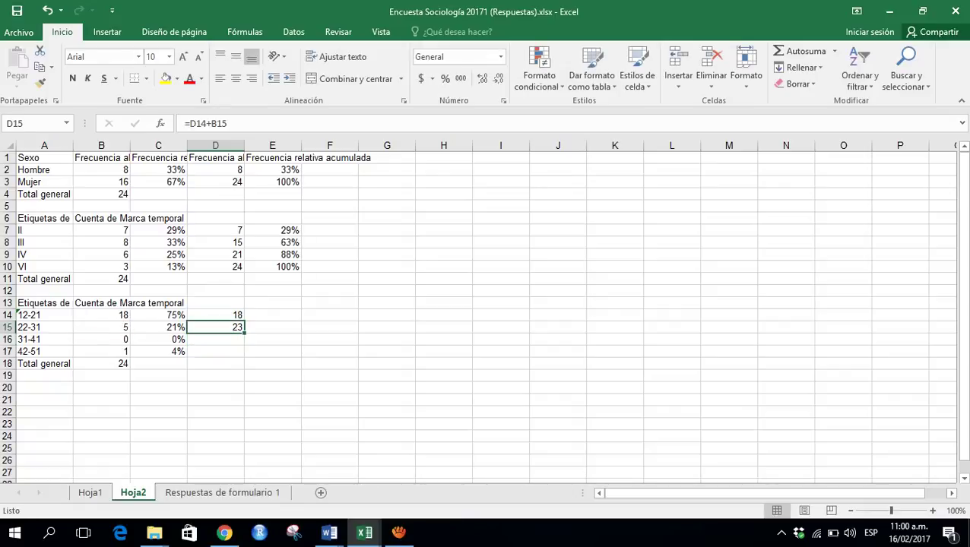
{"action": "left_click_drag", "start_coordinate": [245, 333], "coordinate": [245, 356]}
Step: Start the cumulative relative frequency of the age table in E14 with =C14
{"action": "left_click", "coordinate": [272, 326]}
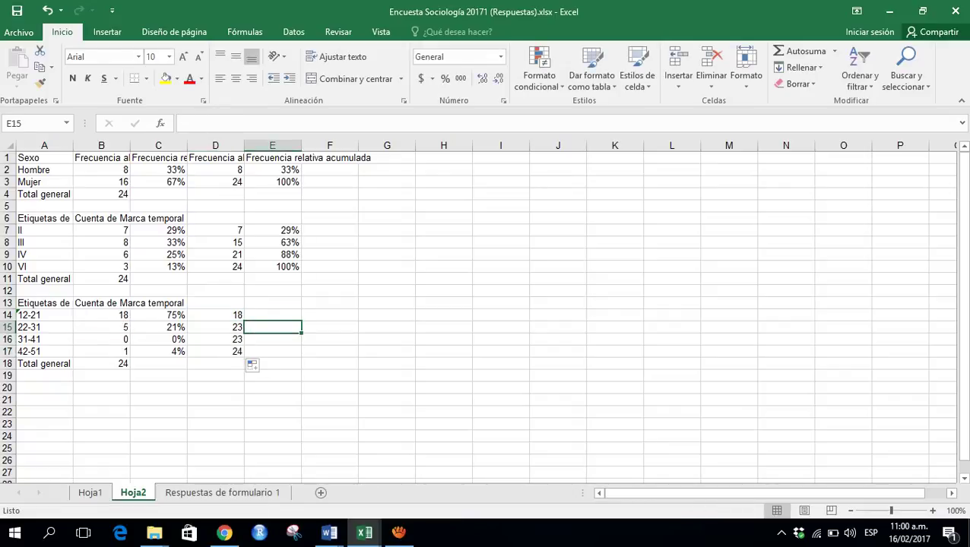
{"action": "key", "text": "Up"}
{"action": "type", "text": "="}
{"action": "key", "text": "Left"}
{"action": "key", "text": "Left"}
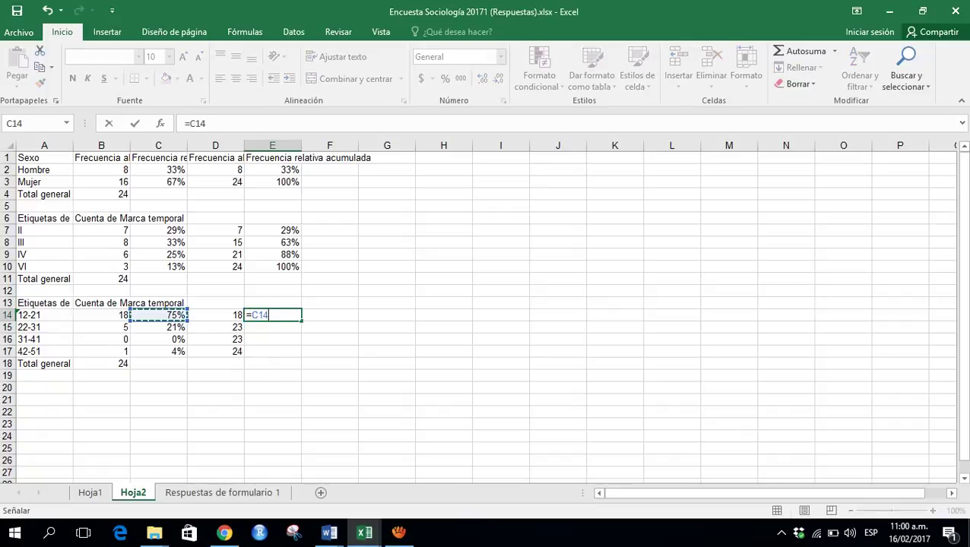
{"action": "key", "text": "Return"}
Step: Calculate the cumulative relative frequency in E15 with =E14+C15 and fill the formula down to E17
{"action": "type", "text": "="}
{"action": "key", "text": "Up"}
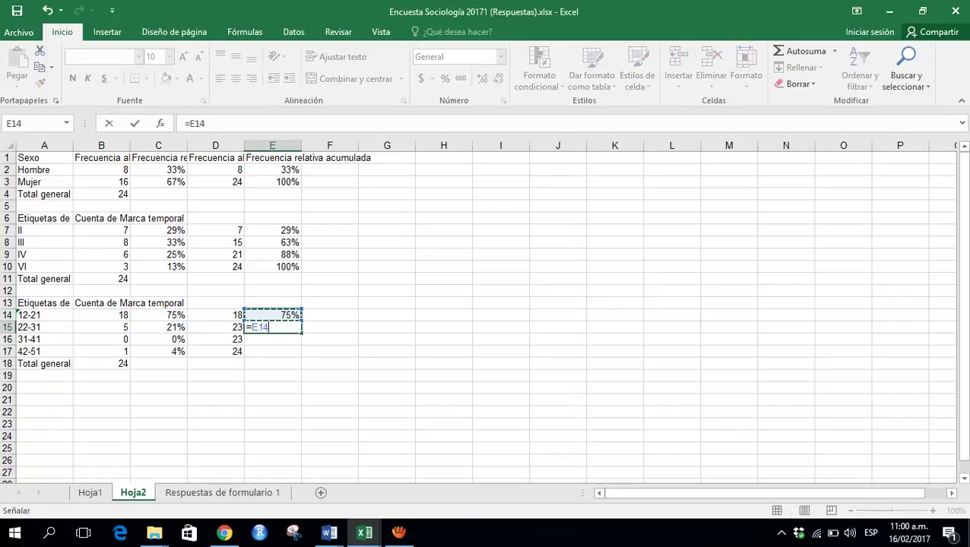
{"action": "type", "text": "+"}
{"action": "key", "text": "Left"}
{"action": "key", "text": "Left"}
{"action": "key", "text": "Return"}
{"action": "key", "text": "Up"}
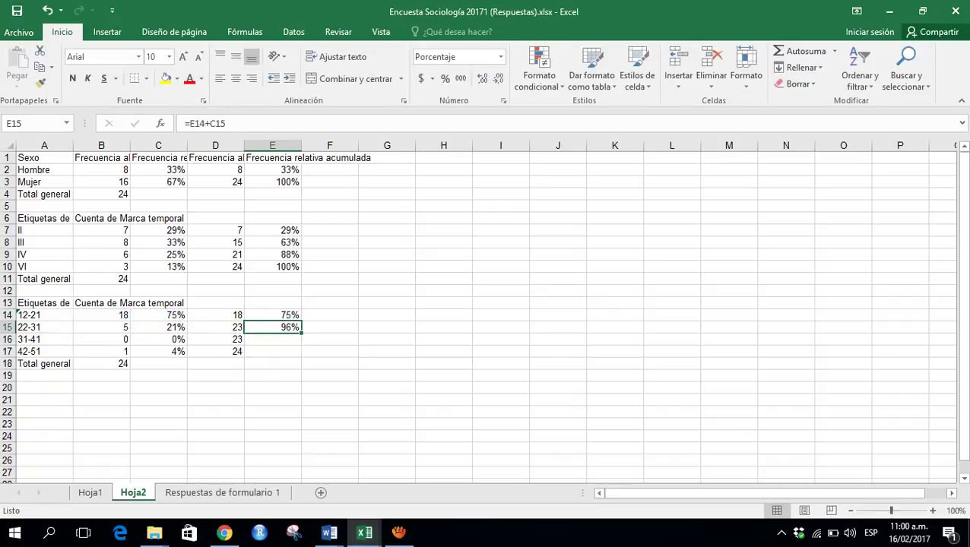
{"action": "left_click", "coordinate": [329, 339]}
{"action": "key", "text": "shift+Left"}
{"action": "key", "text": "shift+Up"}
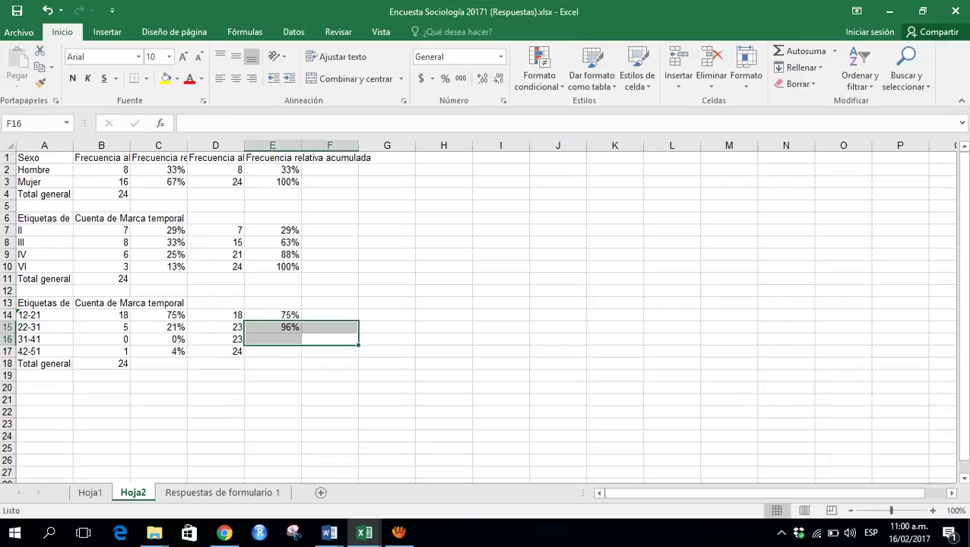
{"action": "left_click", "coordinate": [272, 327]}
{"action": "left_click_drag", "start_coordinate": [302, 332], "coordinate": [301, 356]}
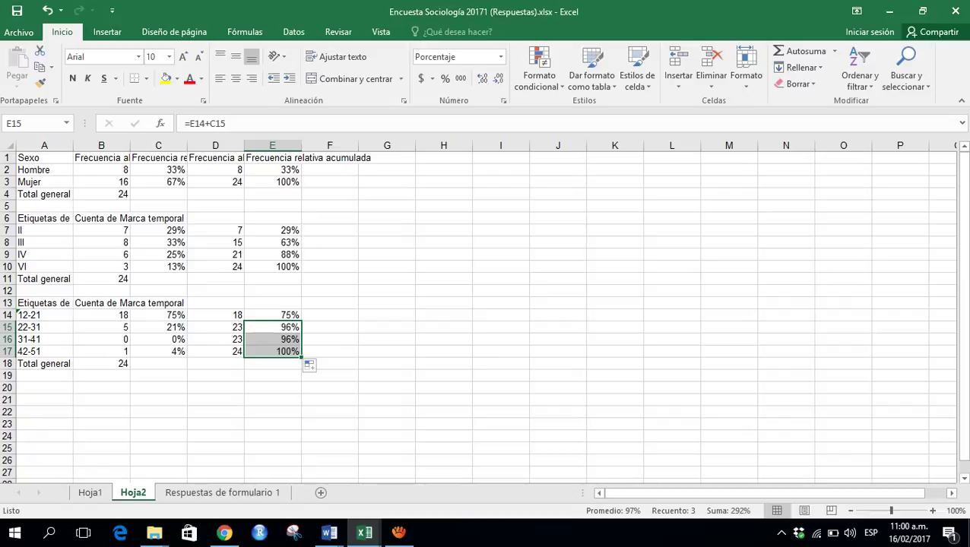
Step: Copy the four frequency headers in B1:E1 to the second table's header row, starting at B6
{"action": "left_click_drag", "start_coordinate": [101, 158], "coordinate": [272, 157]}
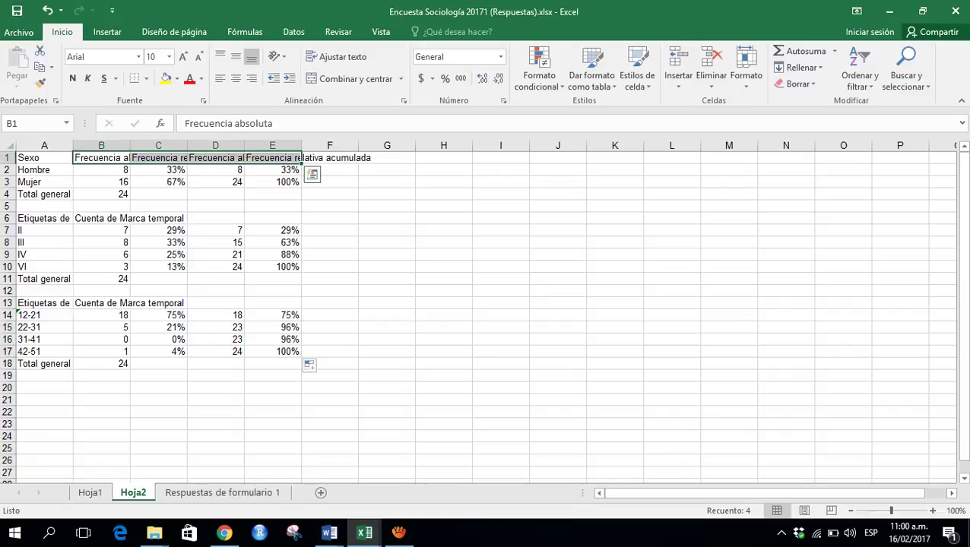
{"action": "key", "text": "ctrl+c"}
{"action": "left_click", "coordinate": [101, 181]}
{"action": "key", "text": "Down"}
{"action": "key", "text": "Down"}
{"action": "key", "text": "Down"}
{"action": "key", "text": "ctrl+v"}
Step: Paste the same copied frequency headers into the age table's header row, starting at B13
{"action": "key", "text": "Down"}
{"action": "key", "text": "Down"}
{"action": "key", "text": "Down"}
{"action": "key", "text": "Down"}
{"action": "key", "text": "Down"}
{"action": "key", "text": "Down"}
{"action": "key", "text": "Down"}
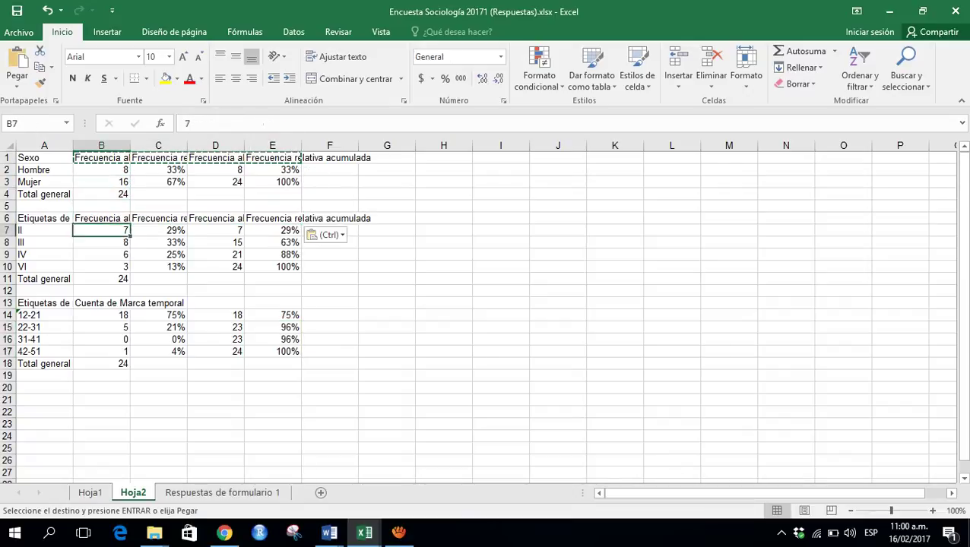
{"action": "key", "text": "ctrl+v"}
Step: Replace the second table's row label header in A6 with "Estrato"
{"action": "key", "text": "Up"}
{"action": "key", "text": "Up"}
{"action": "key", "text": "Up"}
{"action": "key", "text": "Up"}
{"action": "key", "text": "Up"}
{"action": "key", "text": "Up"}
{"action": "key", "text": "Up"}
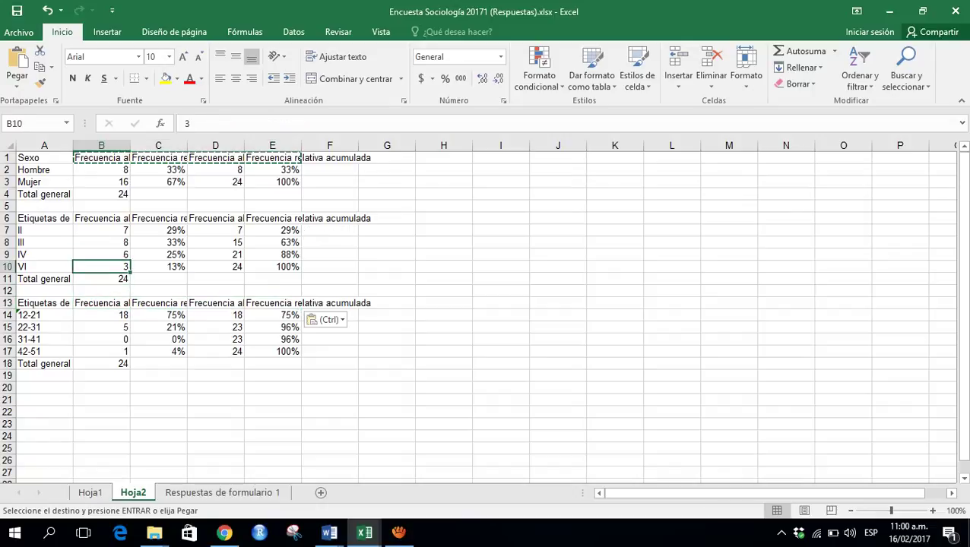
{"action": "key", "text": "Left"}
{"action": "type", "text": "Estrato"}
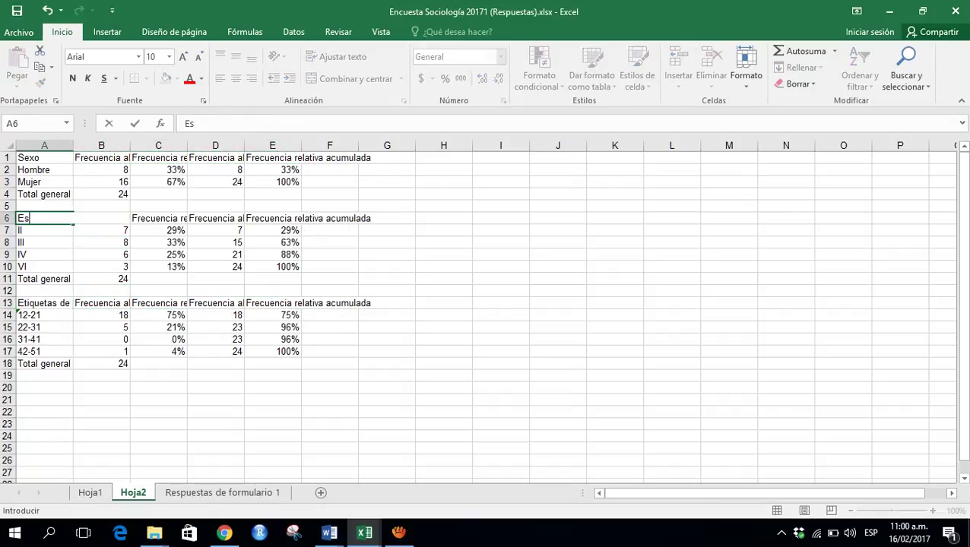
{"action": "key", "text": "Return"}
Step: Replace the age table's row label header in A13 with "Edades"
{"action": "key", "text": "Down"}
{"action": "key", "text": "Down"}
{"action": "key", "text": "Down"}
{"action": "key", "text": "Down"}
{"action": "key", "text": "Down"}
{"action": "key", "text": "Down"}
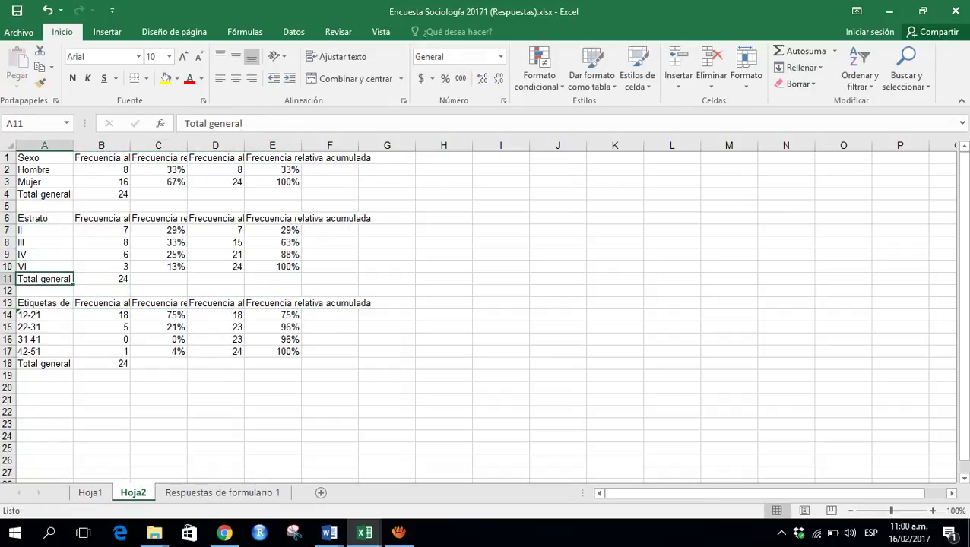
{"action": "type", "text": "Edades"}
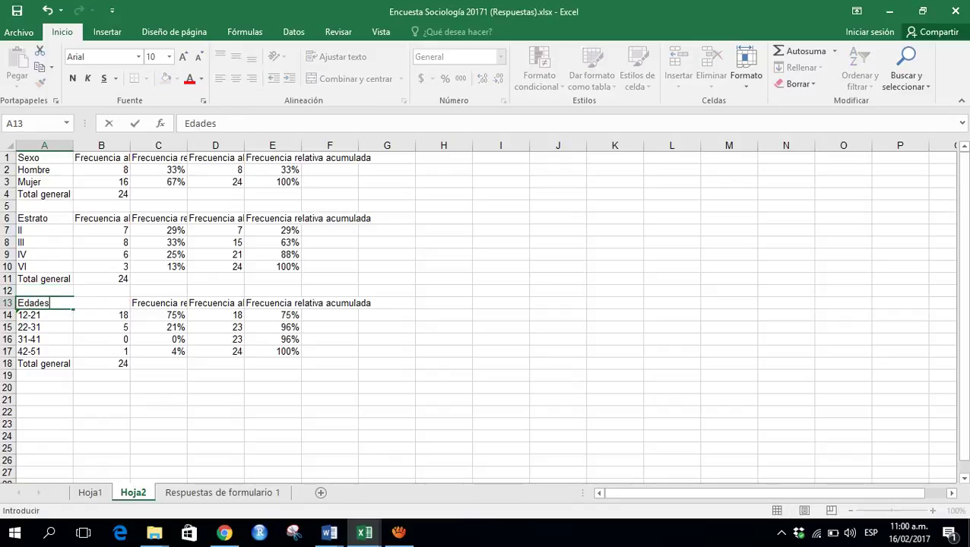
{"action": "key", "text": "Return"}
{"action": "key", "text": "Down"}
{"action": "key", "text": "Down"}
{"action": "key", "text": "Down"}
{"action": "key", "text": "Down"}
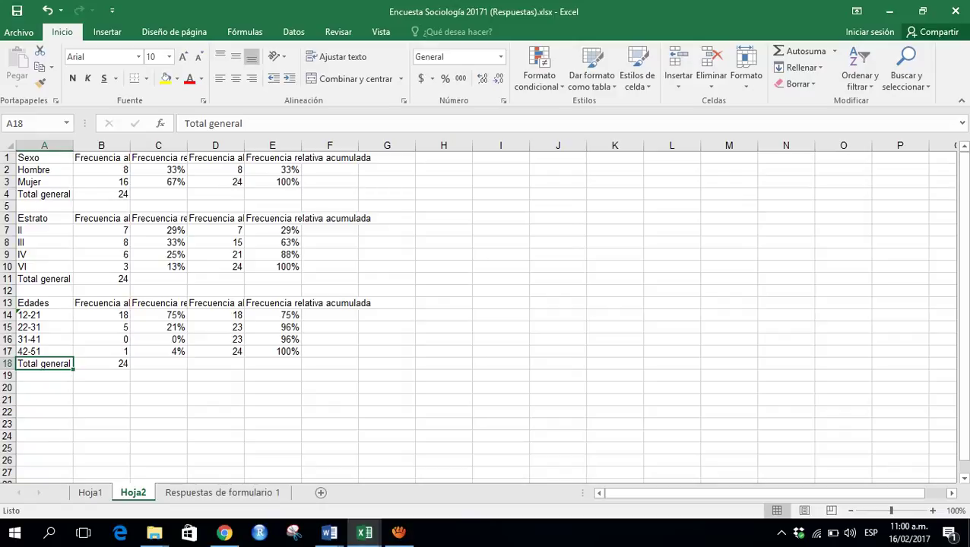
Step: Insert a 2D clustered column chart of the Sexo absolute frequencies from A1:B3, leaving out the Total general row
{"action": "key", "text": "Up"}
{"action": "key", "text": "Up"}
{"action": "key", "text": "Up"}
{"action": "key", "text": "Up"}
{"action": "key", "text": "Up"}
{"action": "key", "text": "Up"}
{"action": "key", "text": "Up"}
{"action": "key", "text": "Up"}
{"action": "key", "text": "Up"}
{"action": "key", "text": "Up"}
{"action": "key", "text": "Up"}
{"action": "key", "text": "Up"}
{"action": "key", "text": "Up"}
{"action": "key", "text": "Up"}
{"action": "key", "text": "Up"}
{"action": "key", "text": "Up"}
{"action": "key", "text": "Up"}
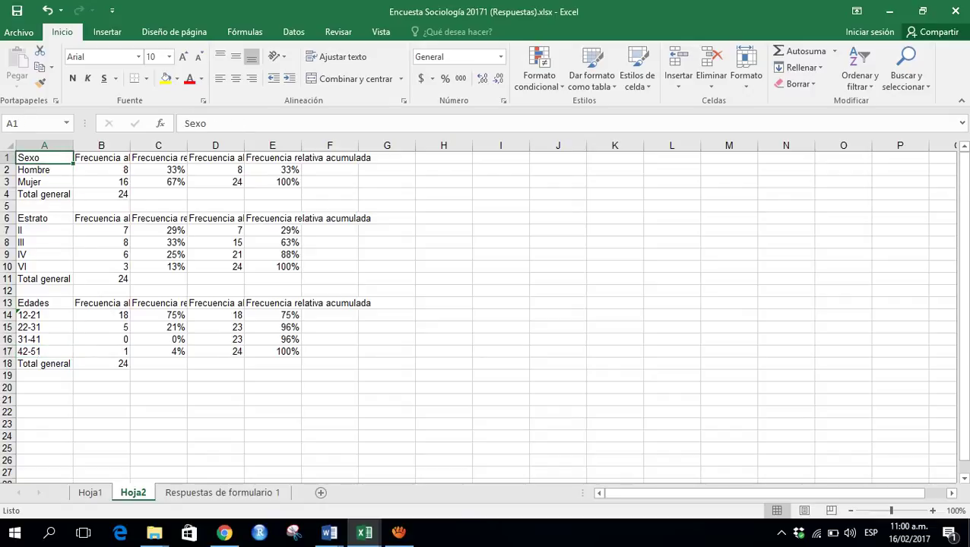
{"action": "key", "text": "shift+Right"}
{"action": "key", "text": "shift+Down"}
{"action": "key", "text": "shift+Down"}
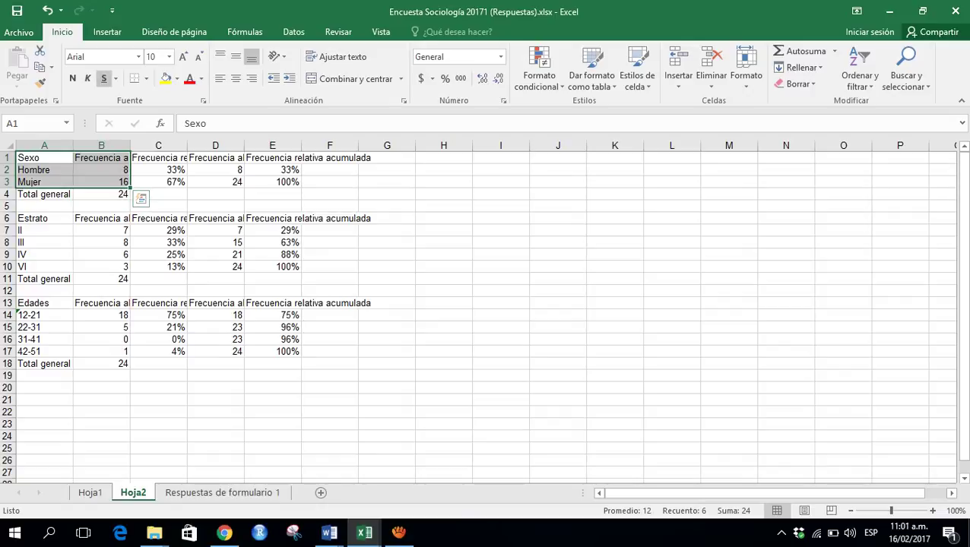
{"action": "left_click", "coordinate": [107, 32]}
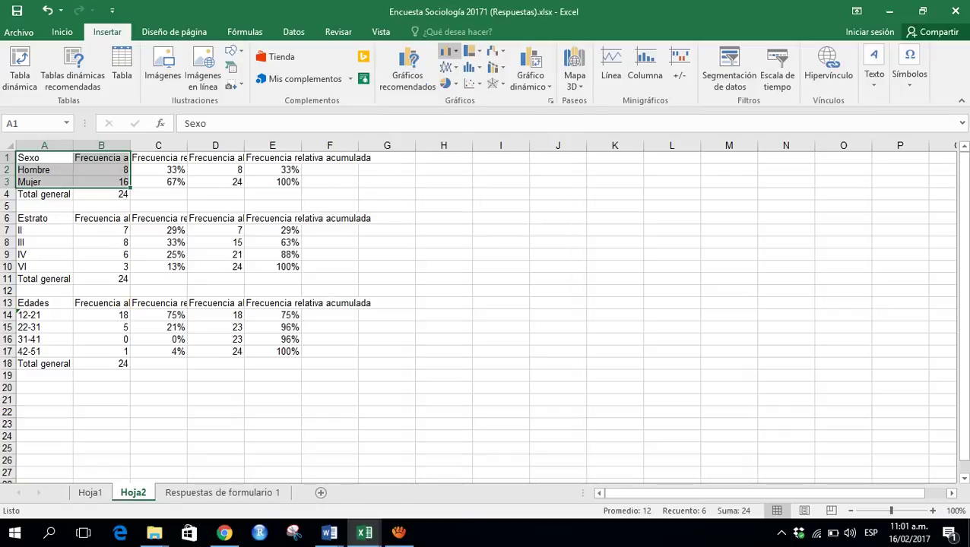
{"action": "left_click", "coordinate": [449, 51]}
{"action": "left_click", "coordinate": [458, 96]}
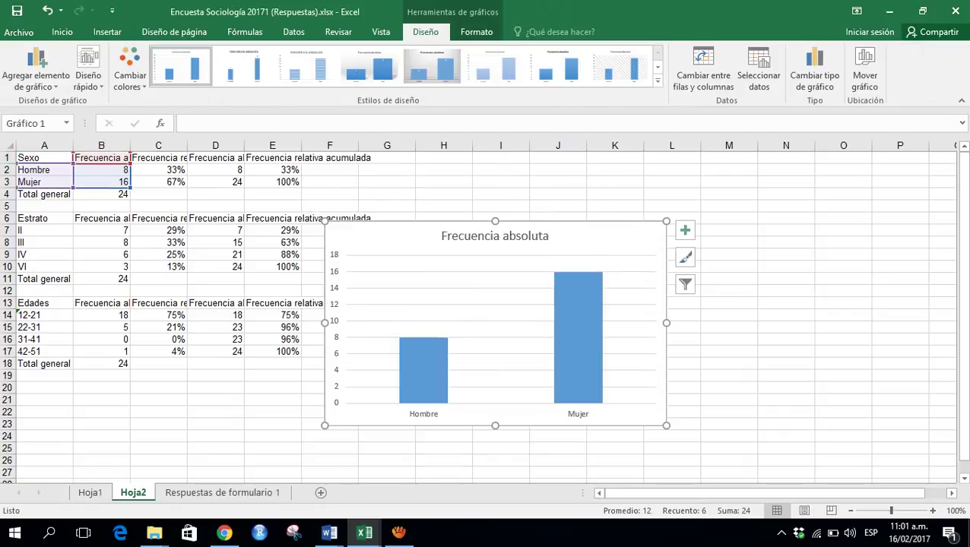
Step: Change the column chart's title to "Sexo"
{"action": "double_click", "coordinate": [495, 235]}
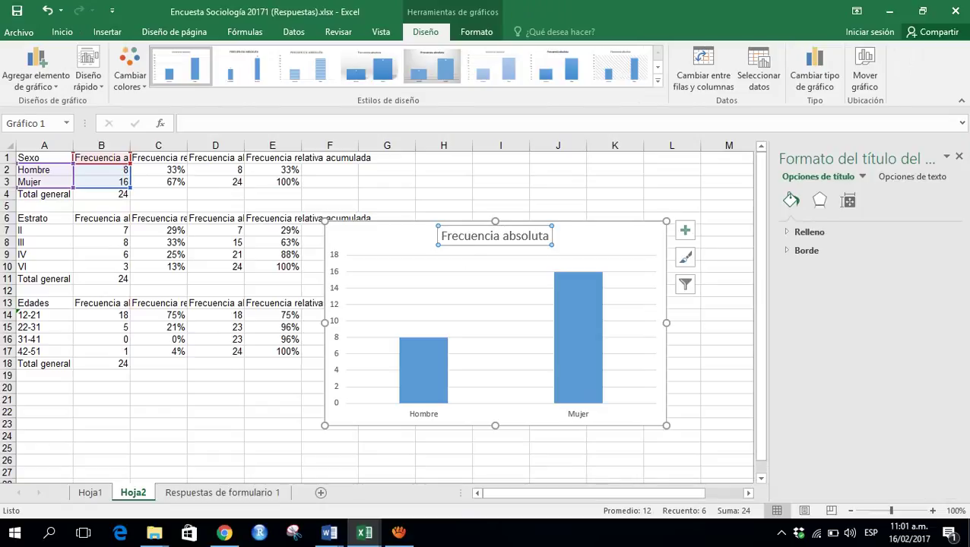
{"action": "left_click", "coordinate": [463, 236]}
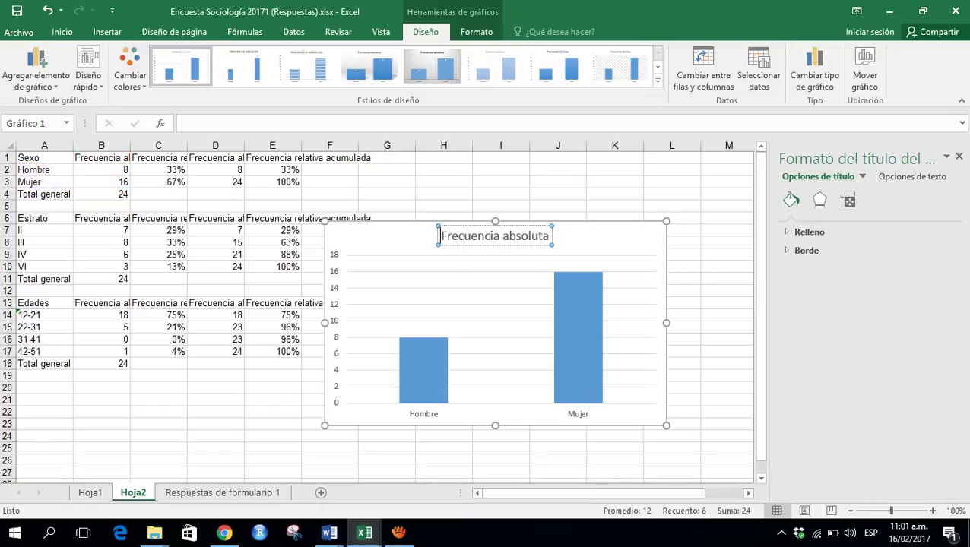
{"action": "triple_click", "coordinate": [439, 235]}
{"action": "type", "text": "Sexo"}
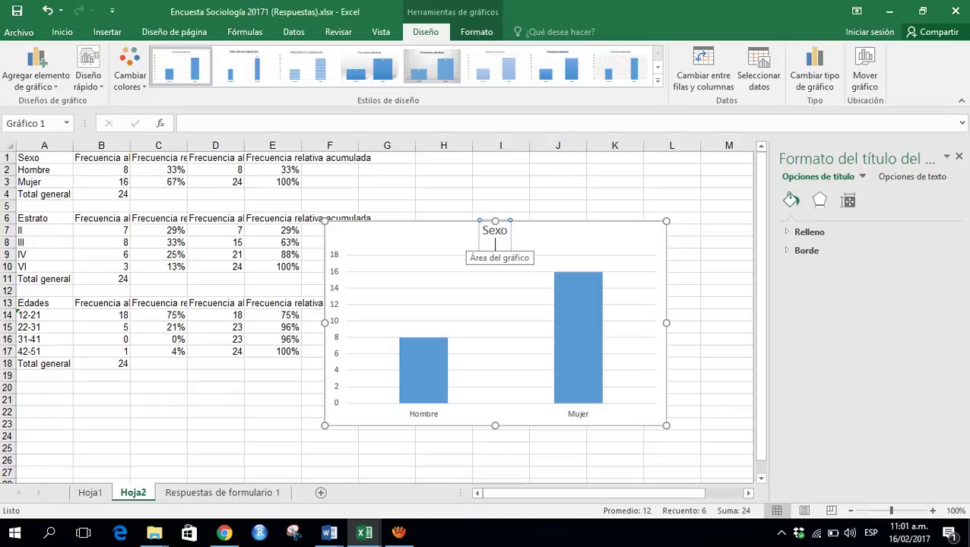
{"action": "key", "text": "BackSpace"}
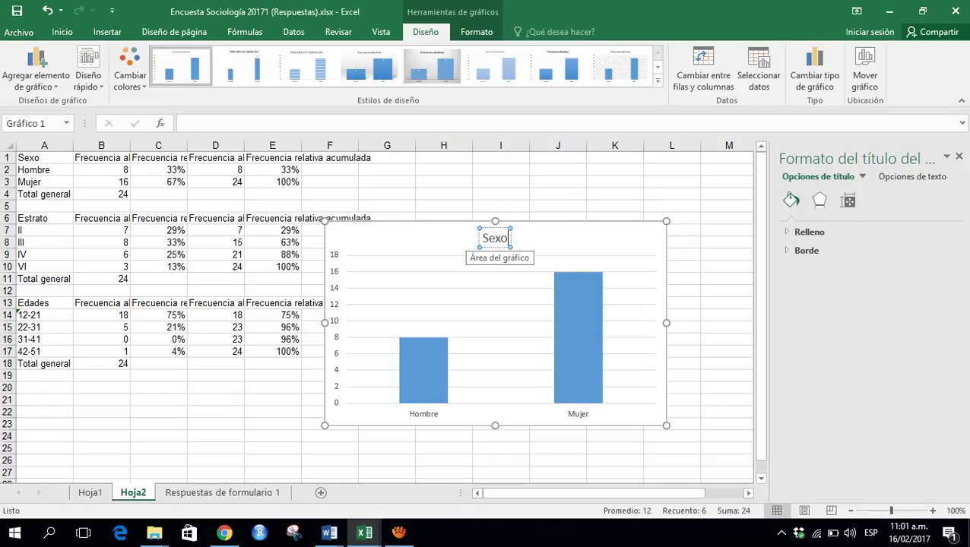
{"action": "left_click", "coordinate": [471, 248]}
Step: Add data labels to the Hombre and Mujer columns of the Sexo chart
{"action": "right_click", "coordinate": [422, 359]}
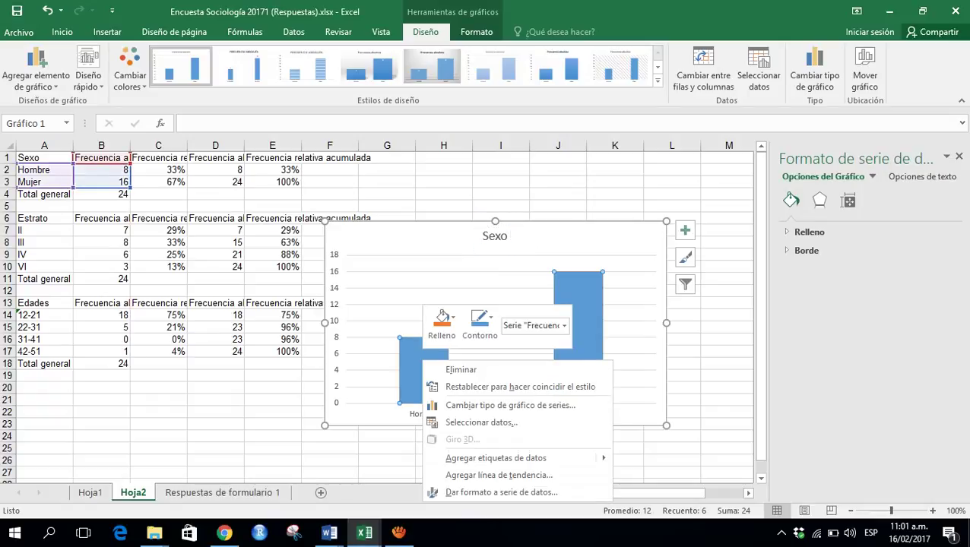
{"action": "mouse_move", "coordinate": [517, 458]}
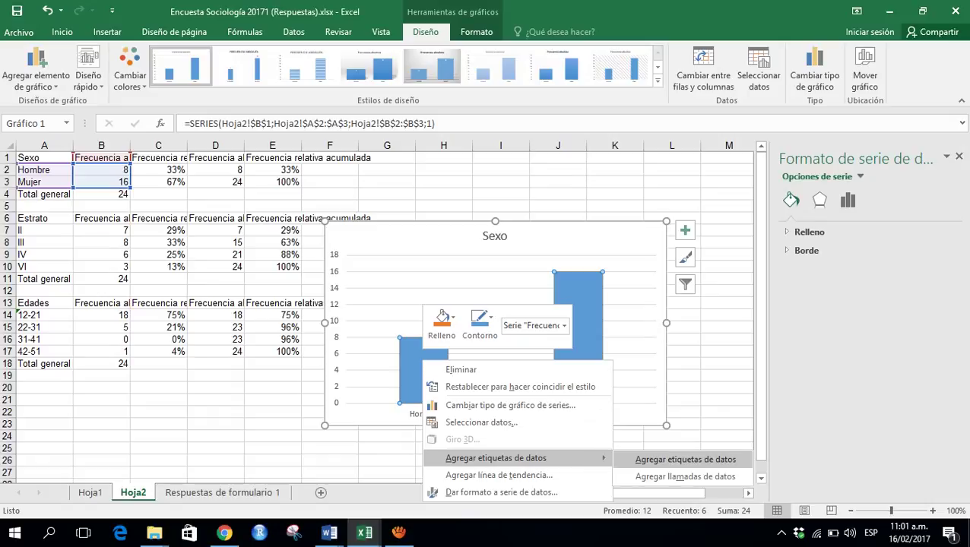
{"action": "left_click", "coordinate": [685, 459]}
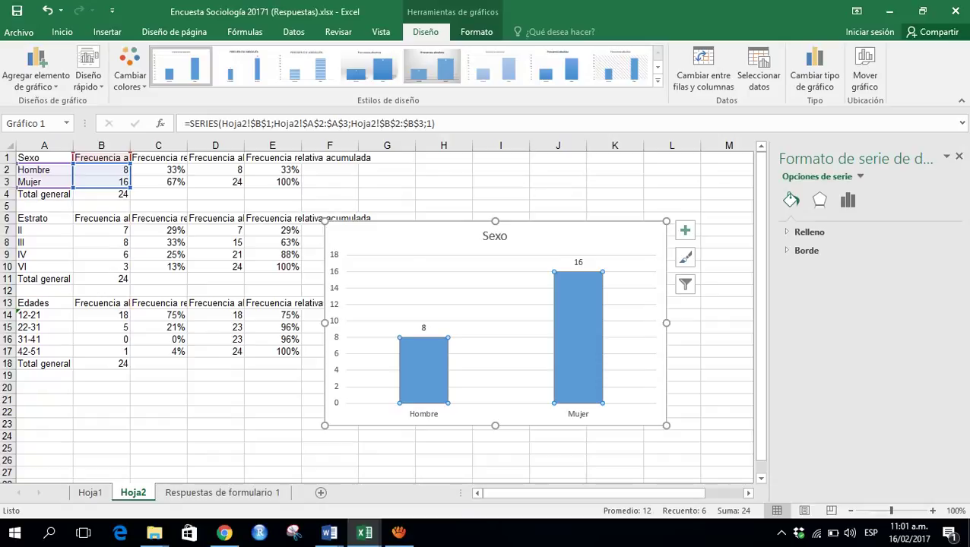
Step: Move the Sexo chart to its own new sheet, Gráfico1
{"action": "right_click", "coordinate": [344, 234]}
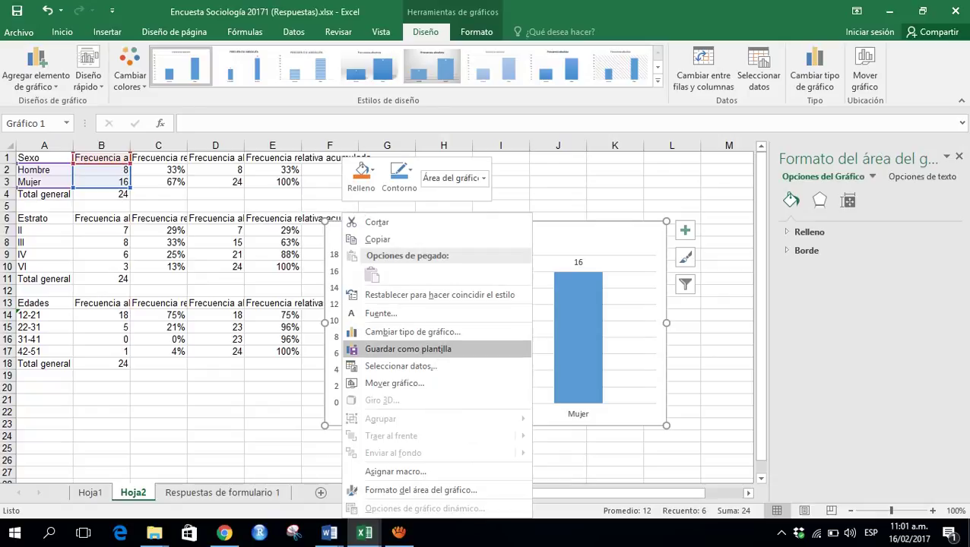
{"action": "left_click", "coordinate": [395, 383]}
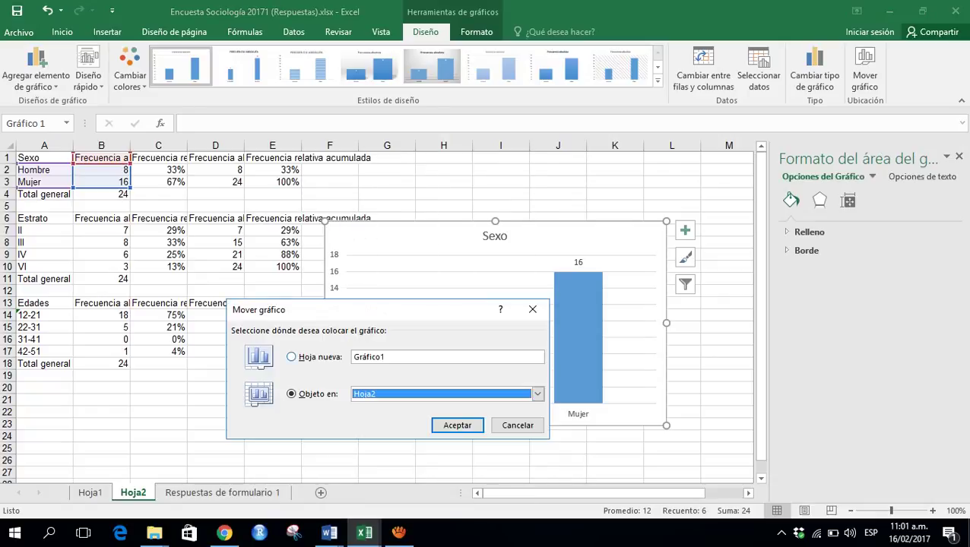
{"action": "left_click", "coordinate": [293, 356]}
{"action": "left_click", "coordinate": [457, 425]}
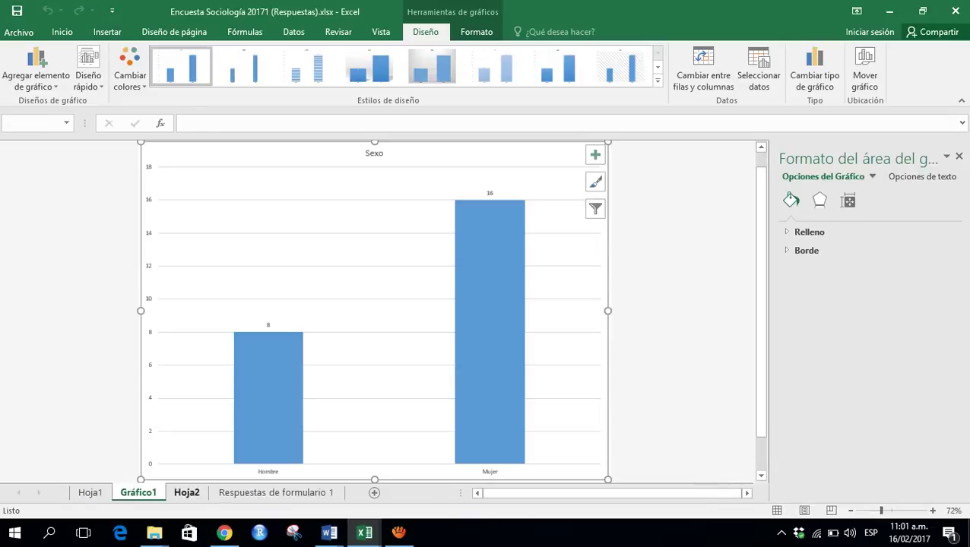
Step: Insert a 2D pie chart on Hoja2 of the Estrato absolute frequencies from A6:B10
{"action": "left_click", "coordinate": [186, 493]}
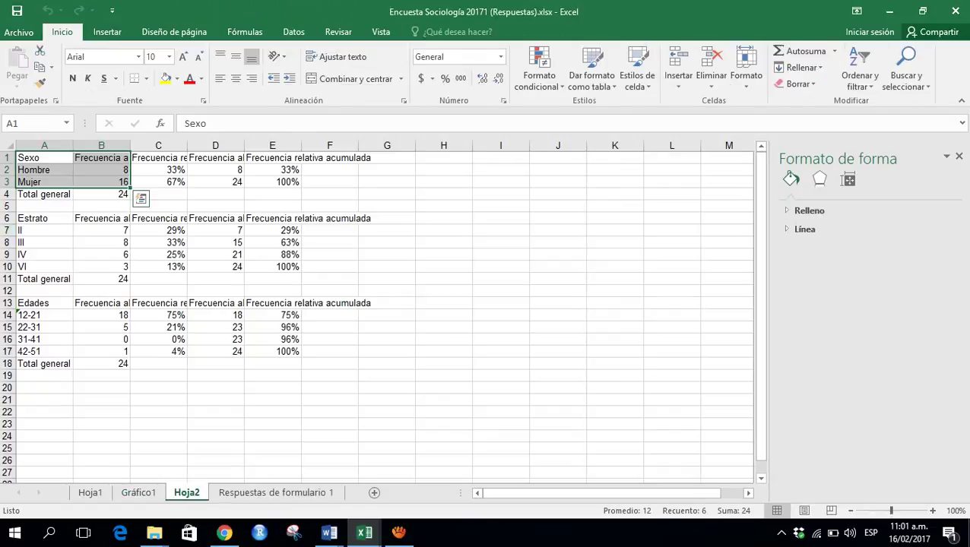
{"action": "left_click_drag", "start_coordinate": [38, 219], "coordinate": [107, 266]}
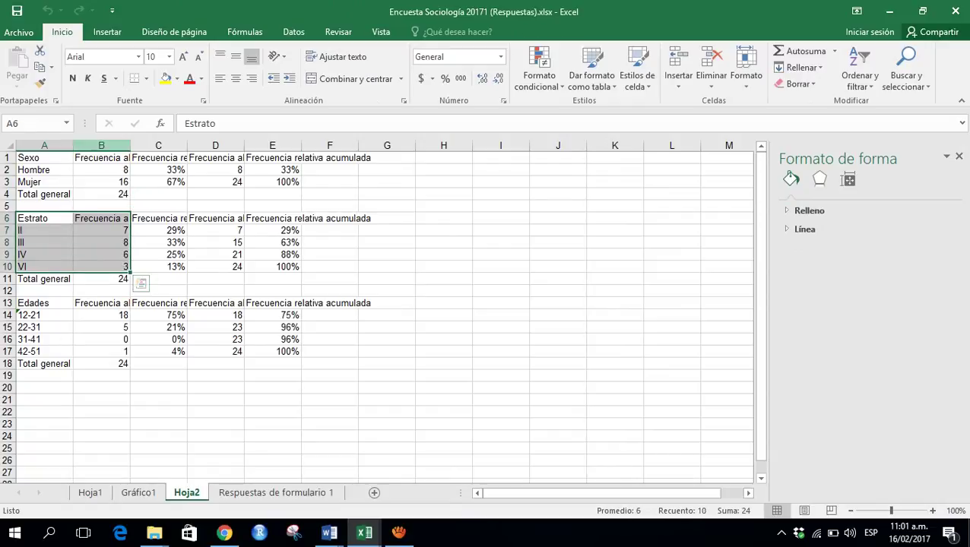
{"action": "left_click", "coordinate": [107, 31]}
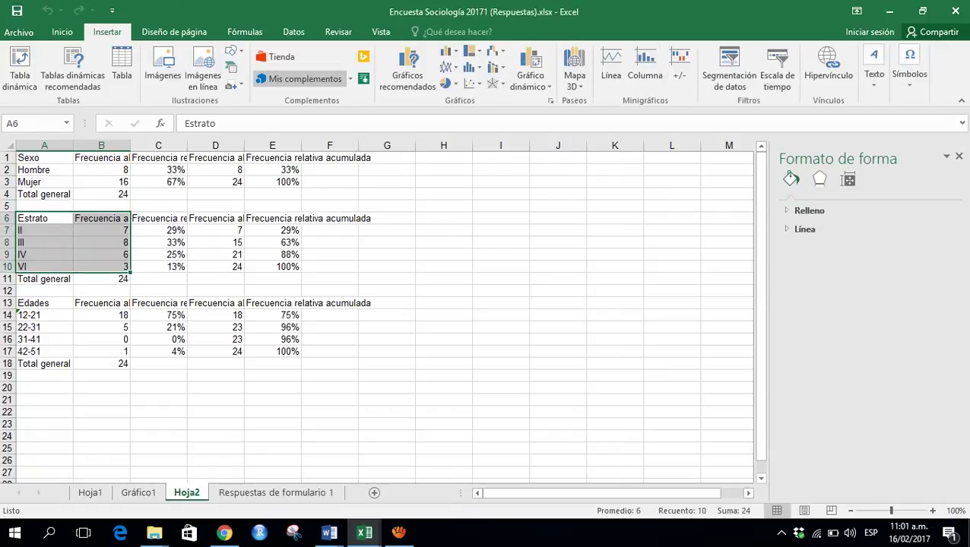
{"action": "left_click", "coordinate": [448, 83]}
{"action": "left_click", "coordinate": [459, 128]}
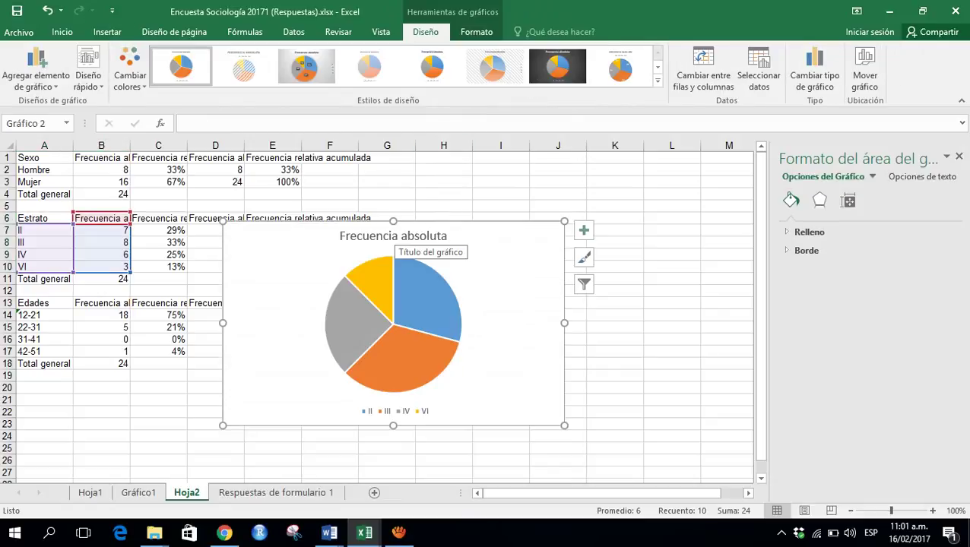
Step: Change the pie chart's title to "Estrato"
{"action": "left_click", "coordinate": [384, 236]}
{"action": "left_click", "coordinate": [384, 235]}
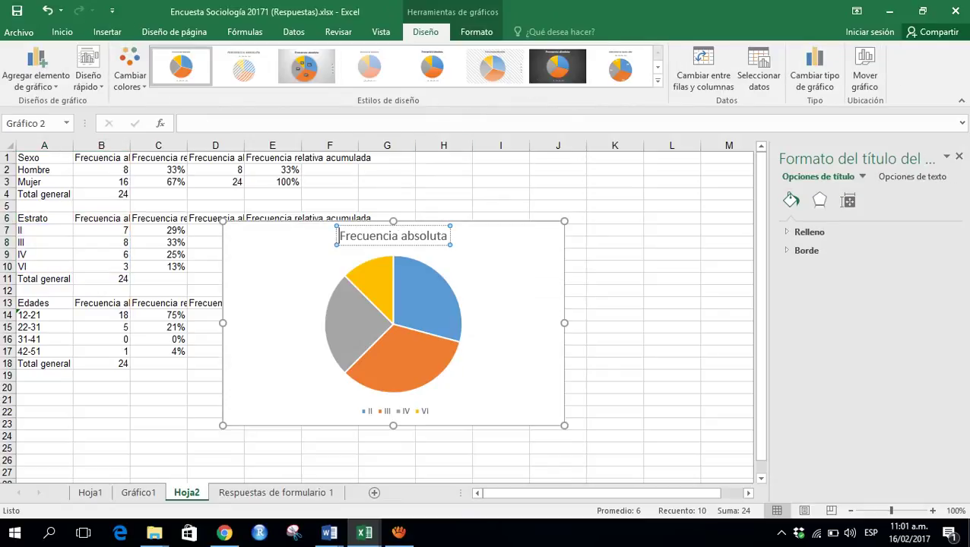
{"action": "key", "text": "ctrl+e"}
{"action": "type", "text": "Estrato"}
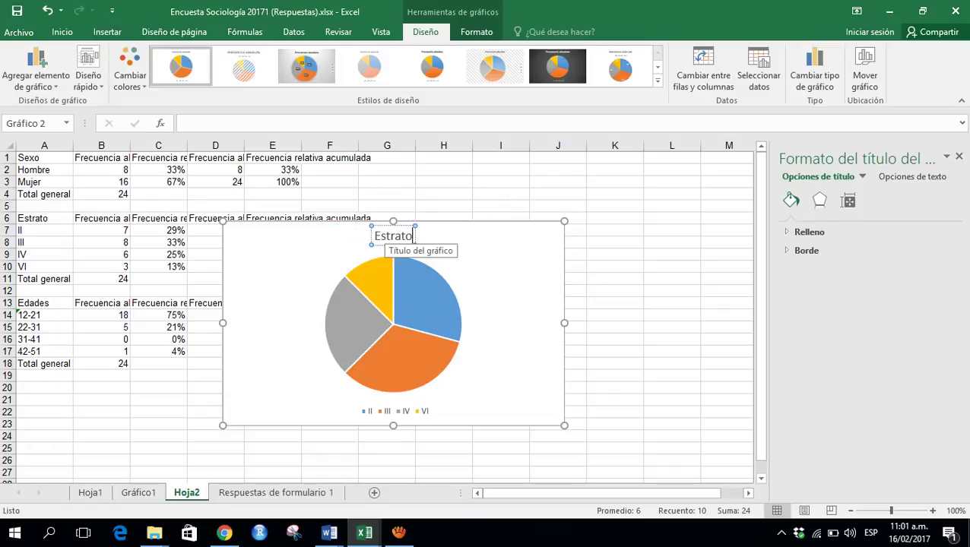
Step: Add data labels to the slices of the Estrato pie chart
{"action": "left_click", "coordinate": [357, 333]}
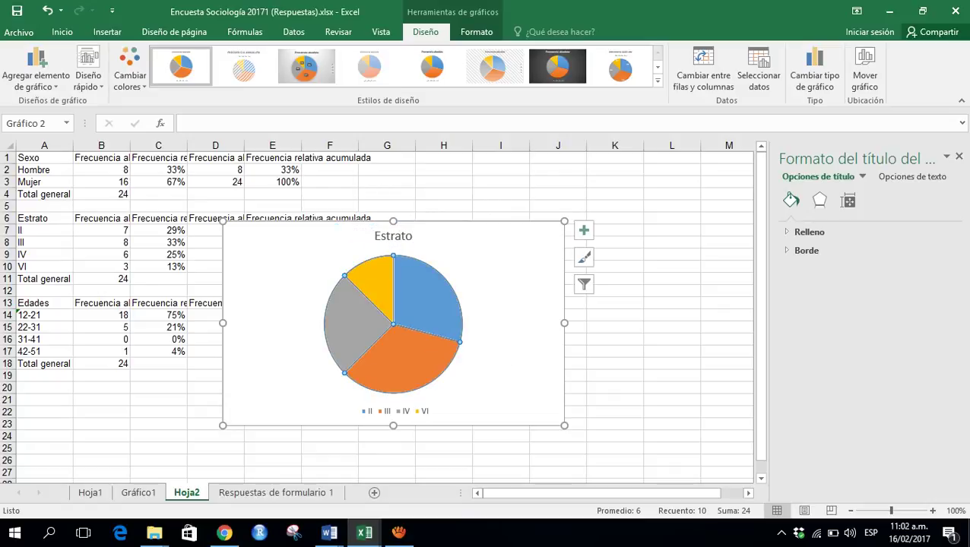
{"action": "right_click", "coordinate": [344, 322]}
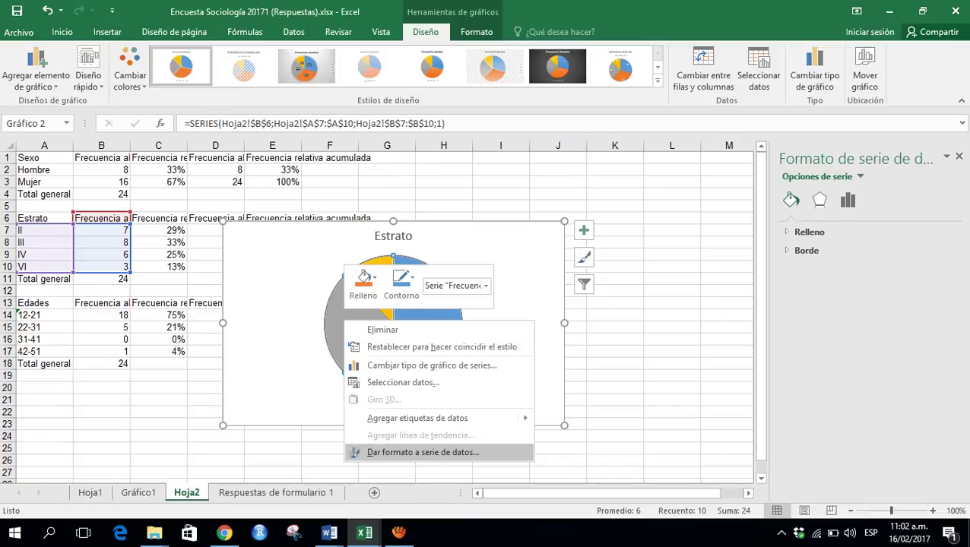
{"action": "mouse_move", "coordinate": [487, 418]}
{"action": "left_click", "coordinate": [606, 420]}
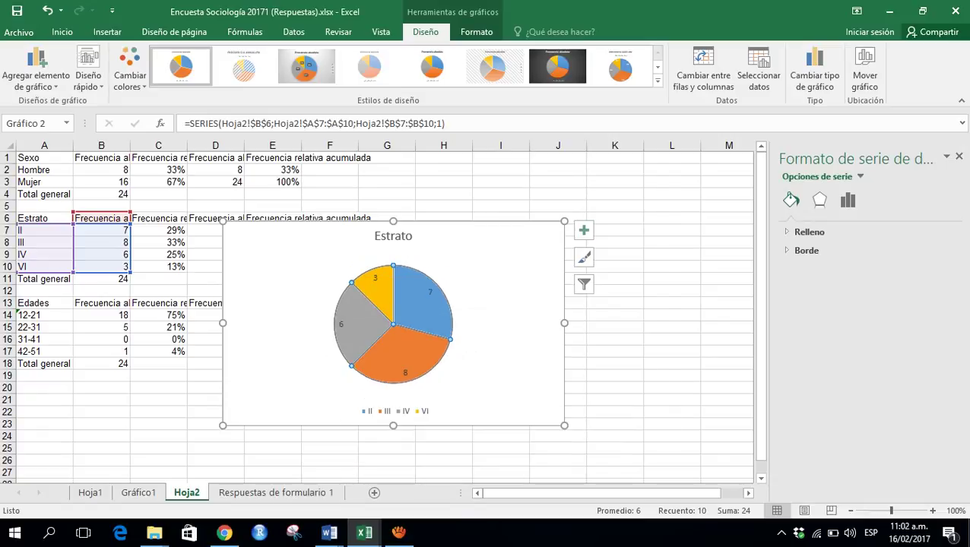
Step: Format the Estrato pie chart's data labels to show the percentage instead of the value
{"action": "right_click", "coordinate": [342, 325]}
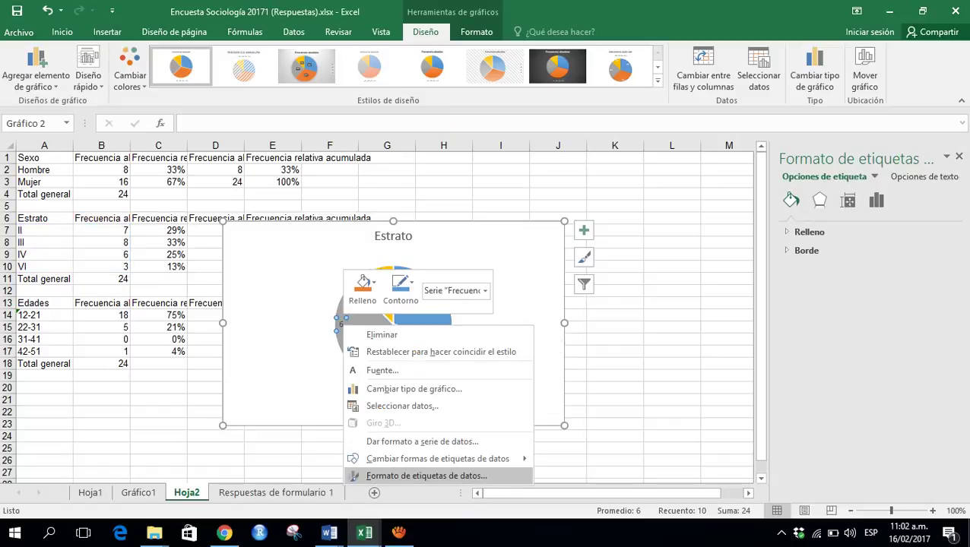
{"action": "left_click", "coordinate": [425, 476]}
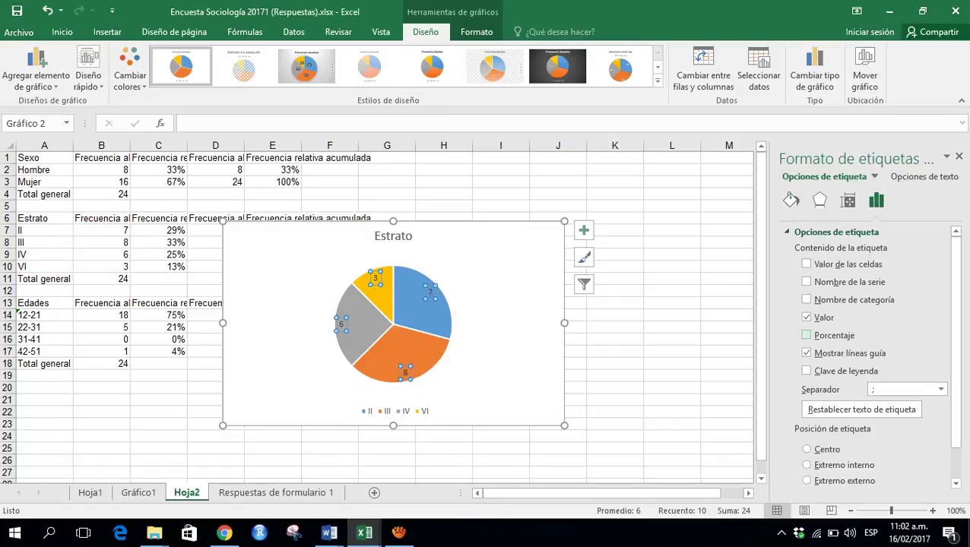
{"action": "left_click", "coordinate": [807, 317]}
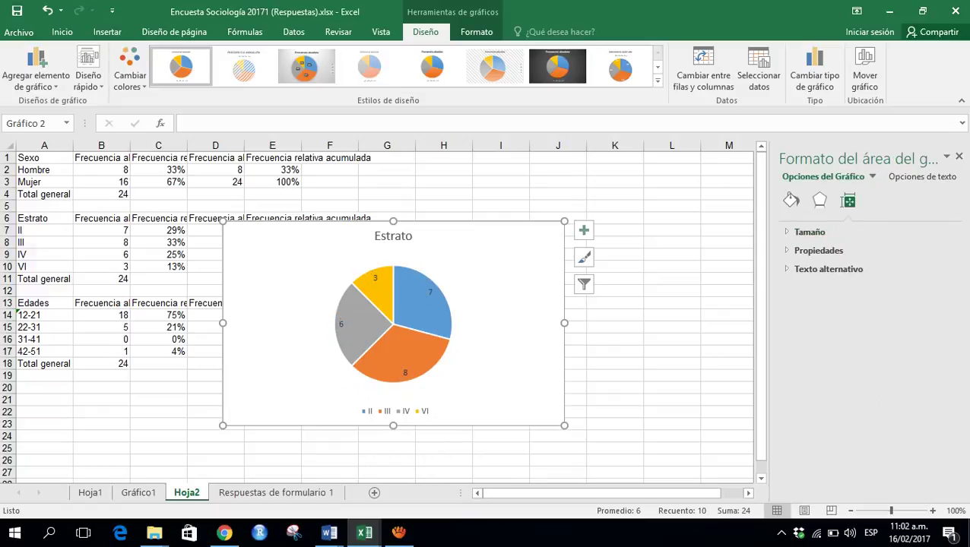
{"action": "key", "text": "ctrl+z"}
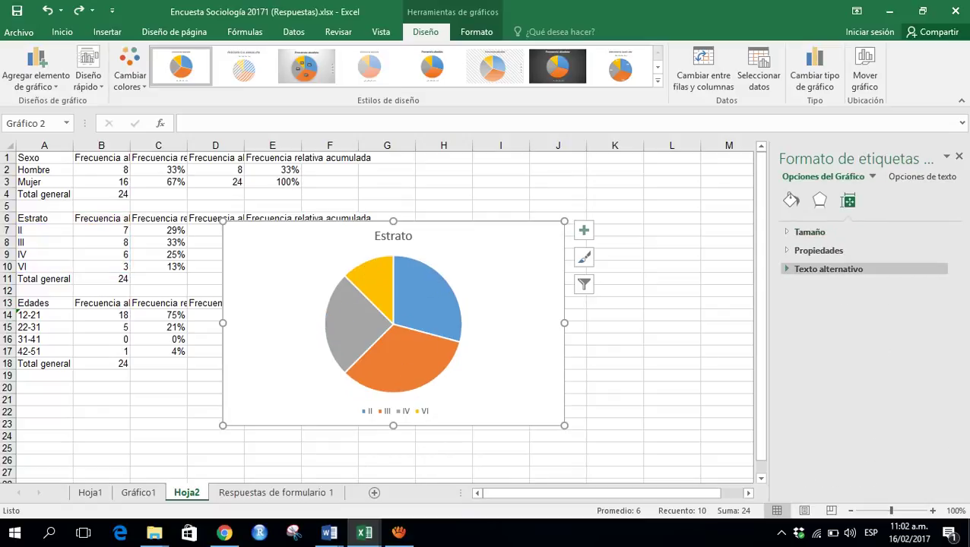
{"action": "left_click", "coordinate": [810, 232]}
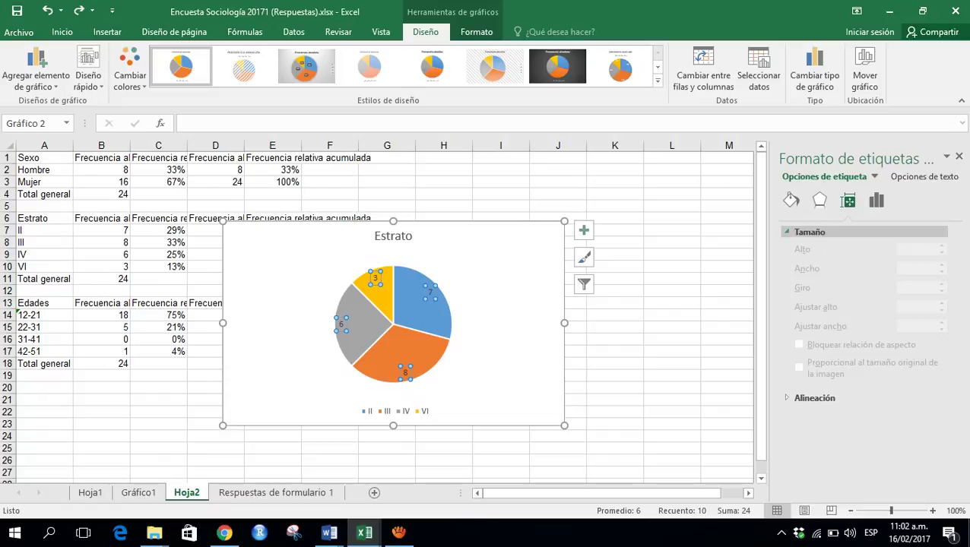
{"action": "left_click", "coordinate": [876, 200]}
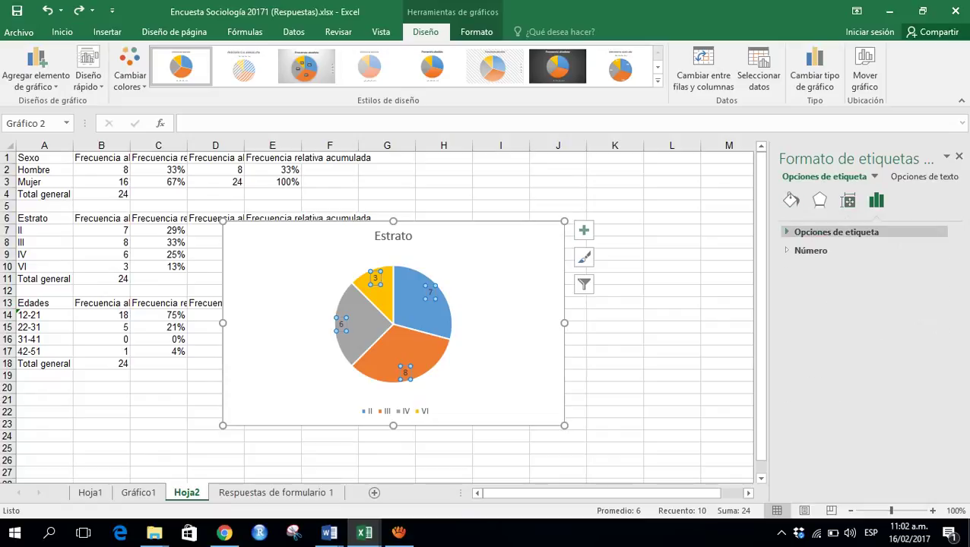
{"action": "left_click", "coordinate": [836, 232]}
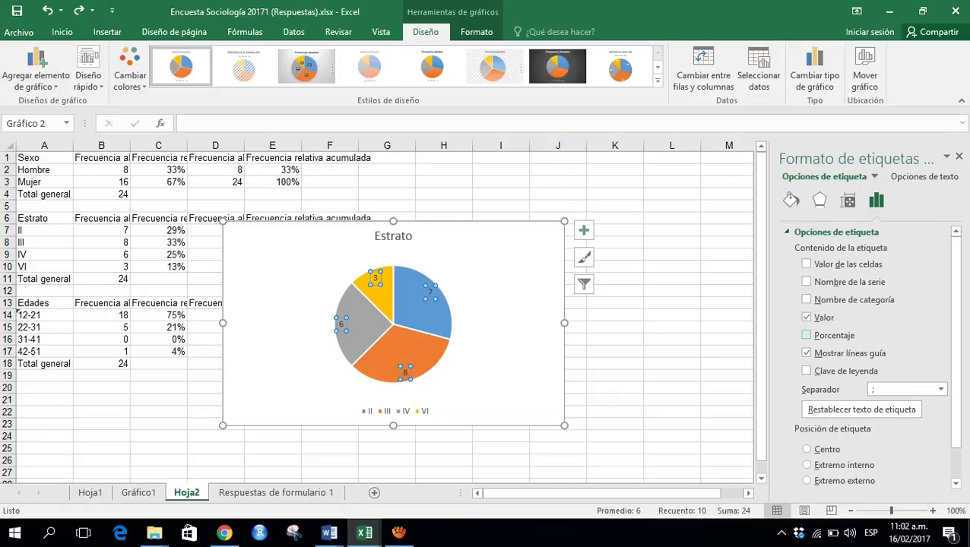
{"action": "left_click", "coordinate": [806, 335]}
{"action": "left_click", "coordinate": [806, 318]}
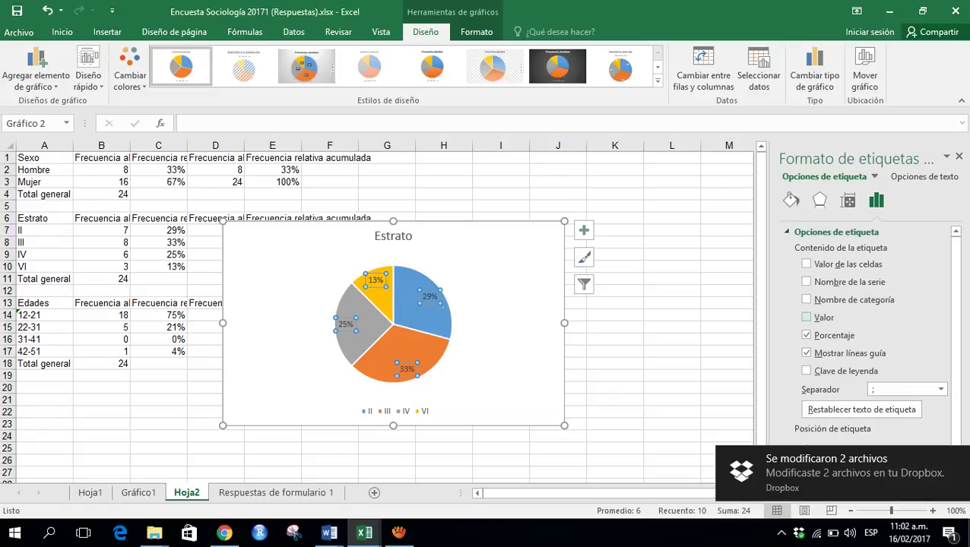
{"action": "left_click", "coordinate": [614, 351]}
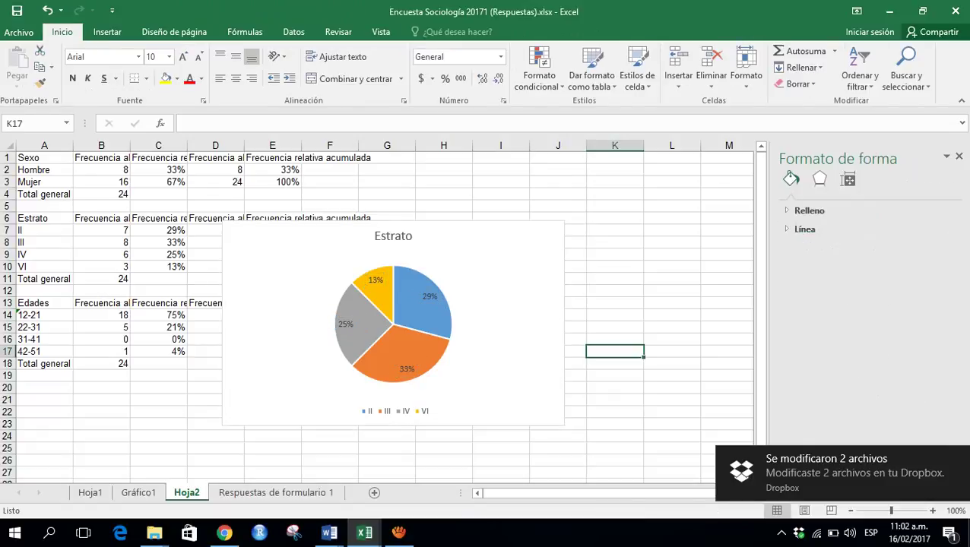
Step: Place the Estrato pie chart's legend on the right side of the chart
{"action": "right_click", "coordinate": [412, 411]}
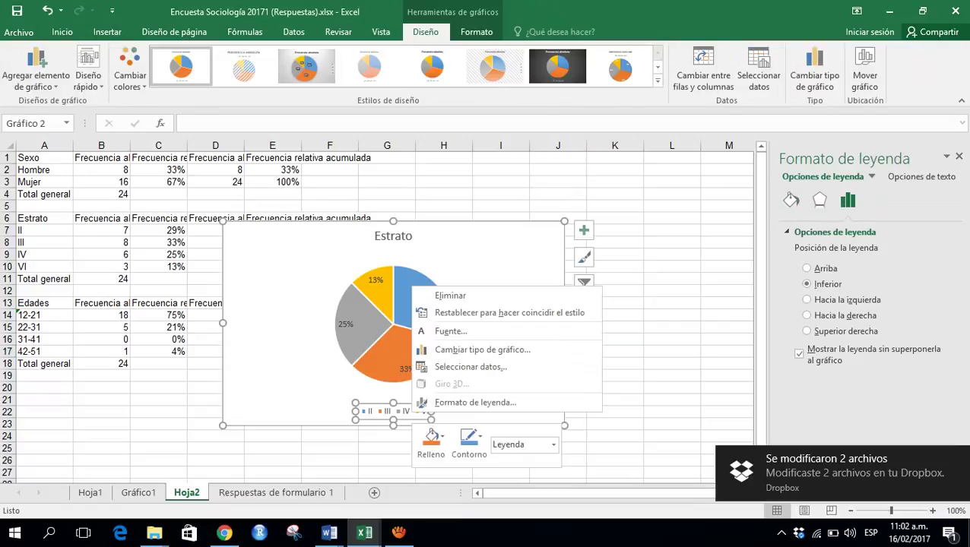
{"action": "left_click", "coordinate": [475, 402]}
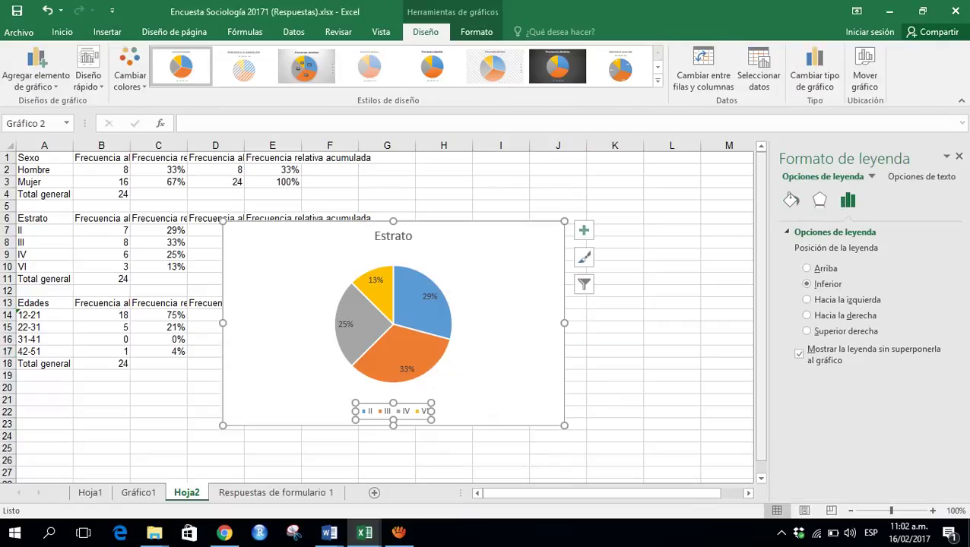
{"action": "left_click", "coordinate": [806, 314]}
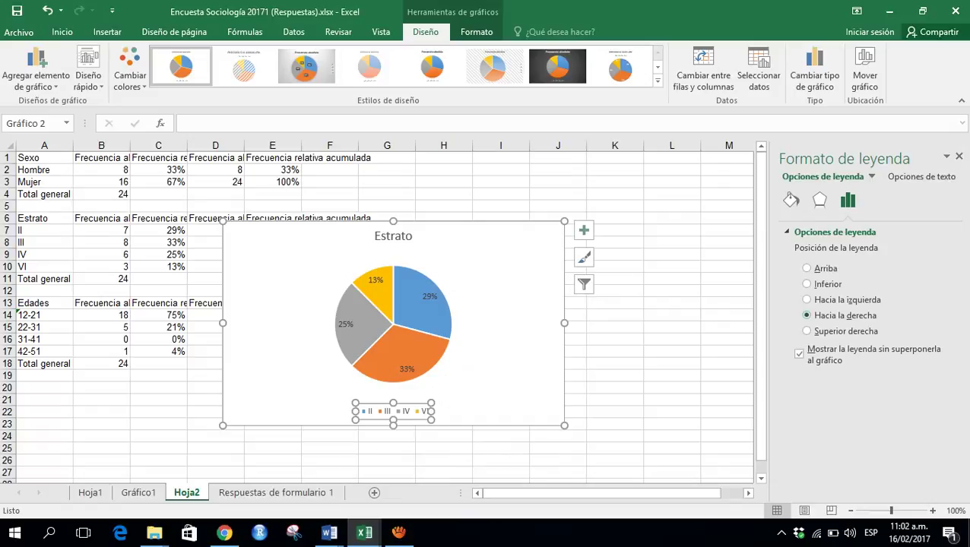
{"action": "left_click", "coordinate": [614, 388]}
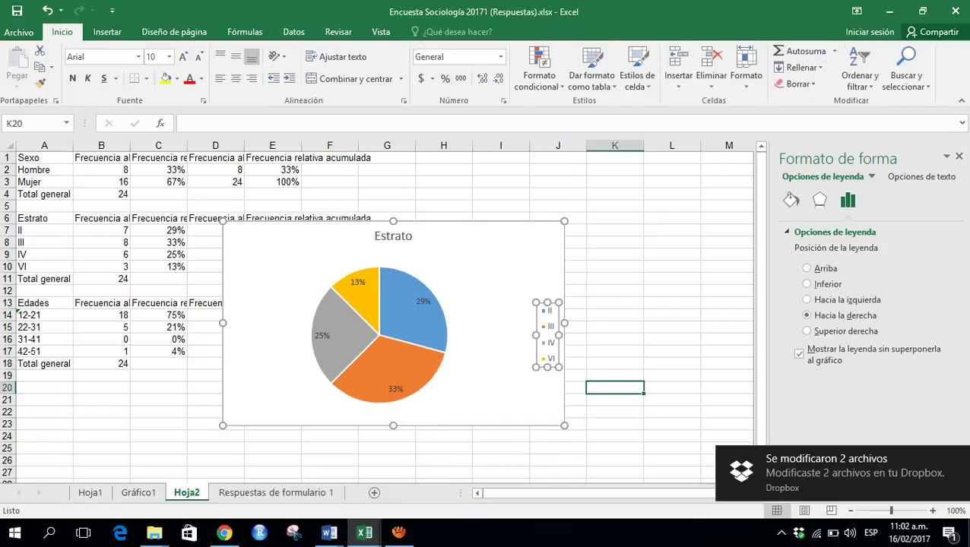
Step: Move the Estrato pie chart to its own new sheet, Gráfico2
{"action": "left_click", "coordinate": [260, 389]}
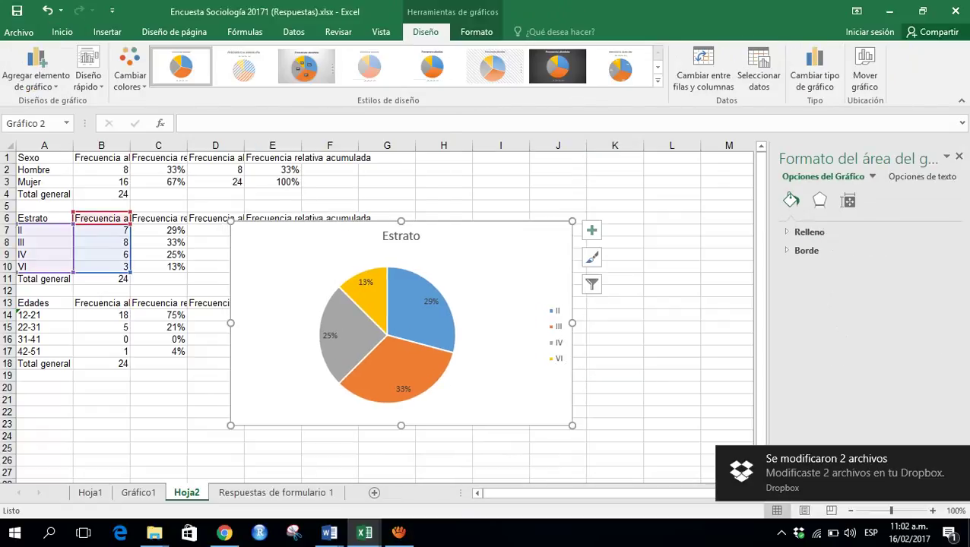
{"action": "right_click", "coordinate": [259, 389]}
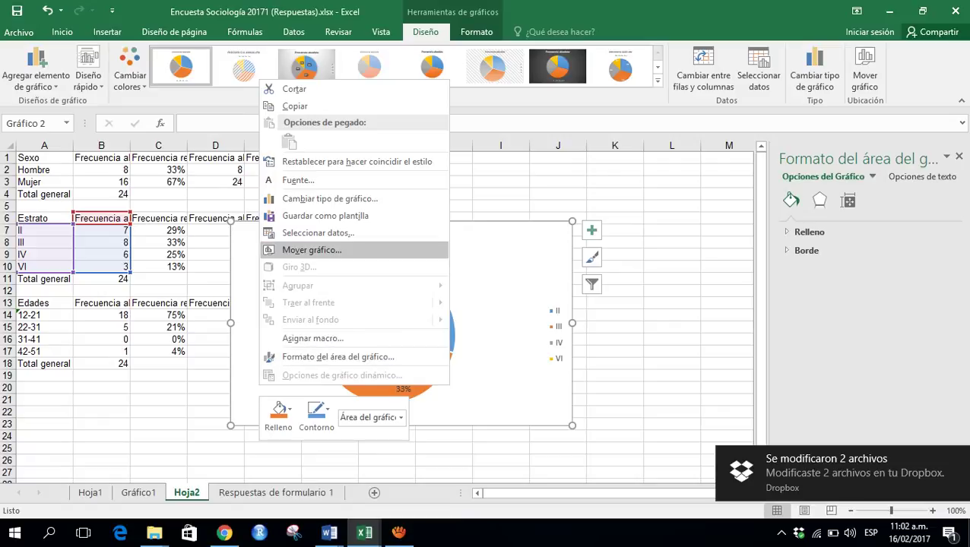
{"action": "left_click", "coordinate": [311, 250]}
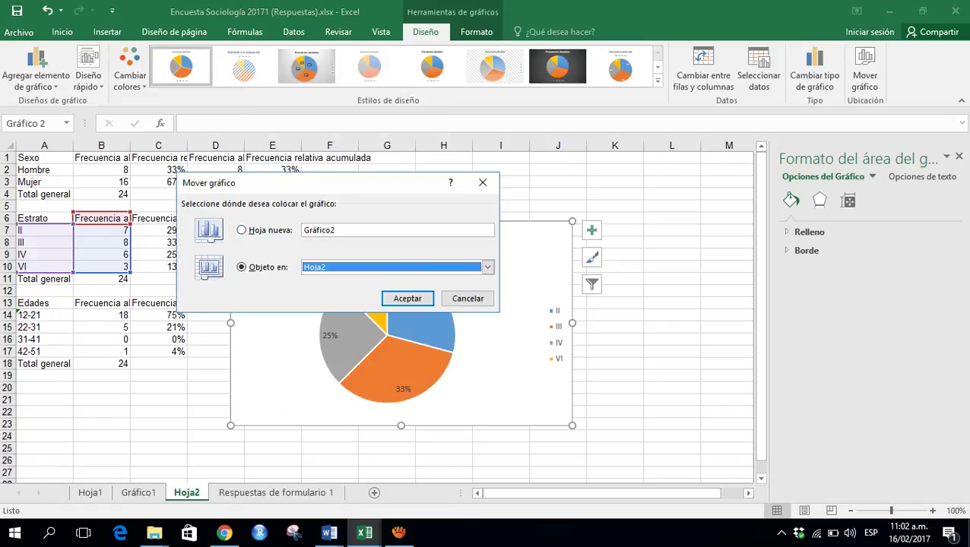
{"action": "left_click", "coordinate": [241, 230]}
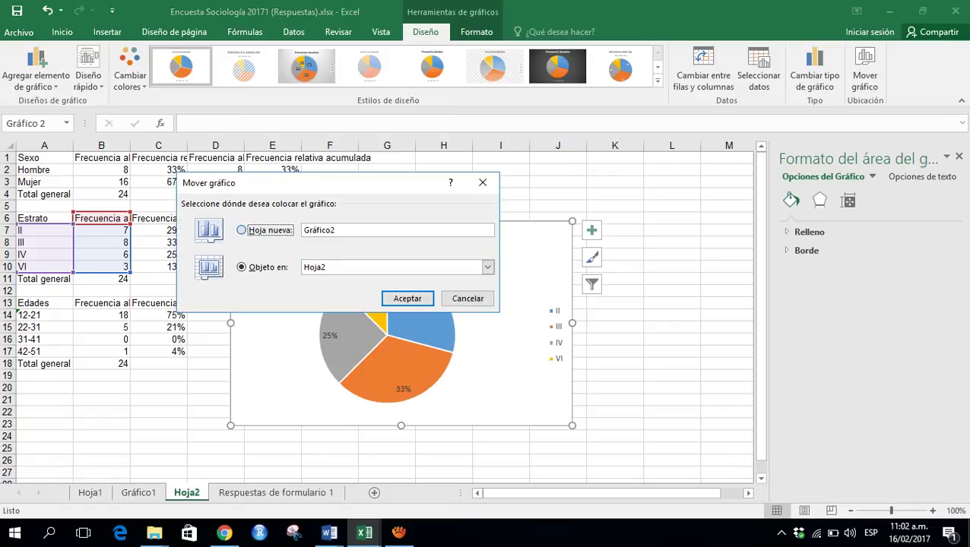
{"action": "left_click", "coordinate": [407, 298]}
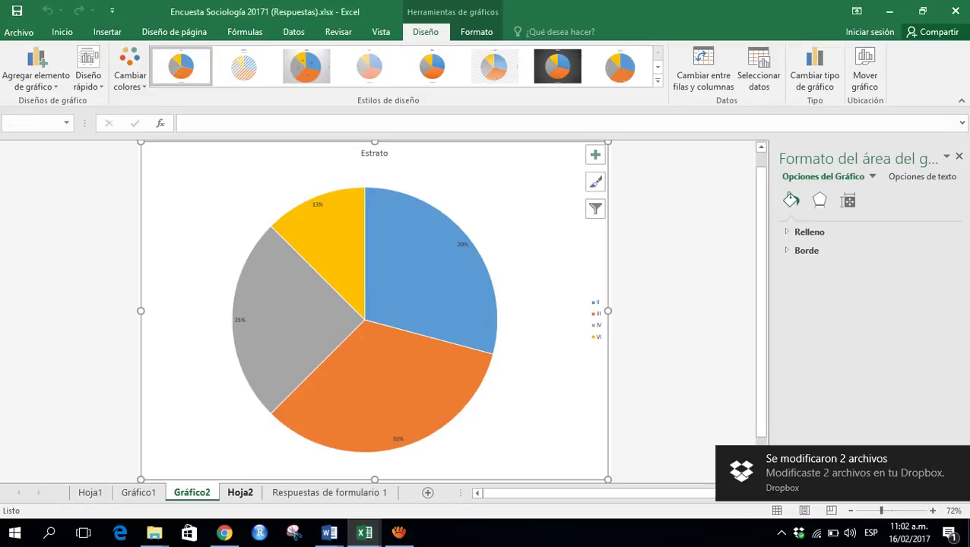
Step: Insert a 2D clustered column chart on Hoja2 of the Edades absolute frequencies from A13:B17
{"action": "left_click", "coordinate": [240, 492]}
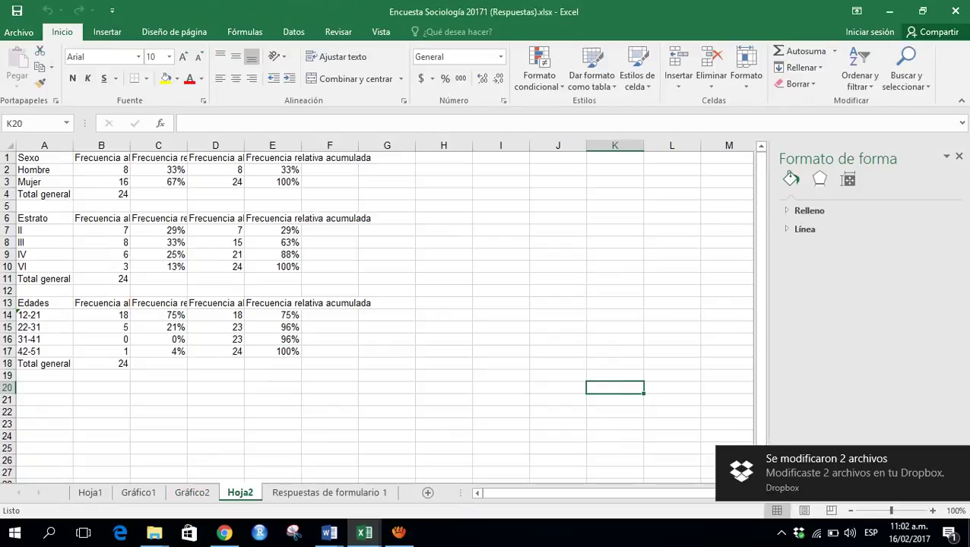
{"action": "left_click_drag", "start_coordinate": [34, 302], "coordinate": [107, 351]}
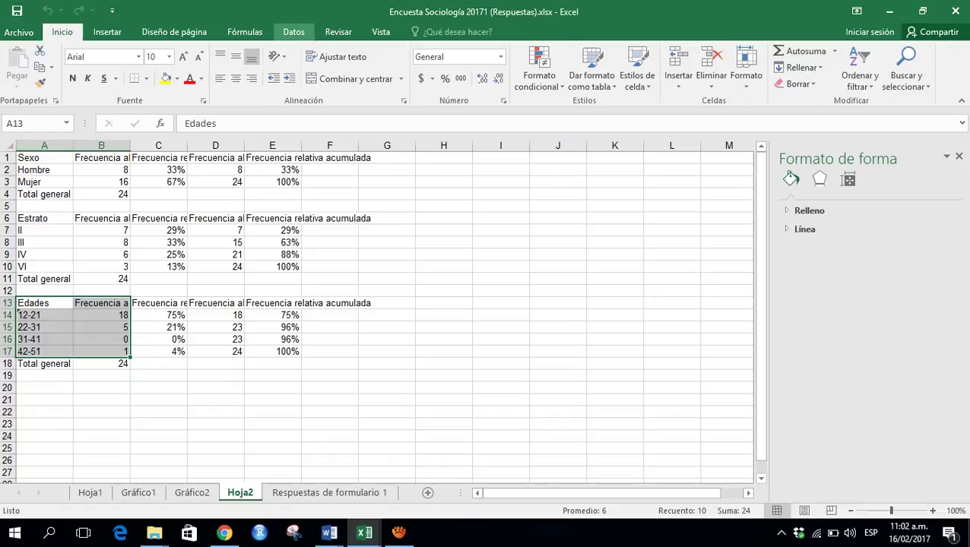
{"action": "left_click", "coordinate": [294, 31]}
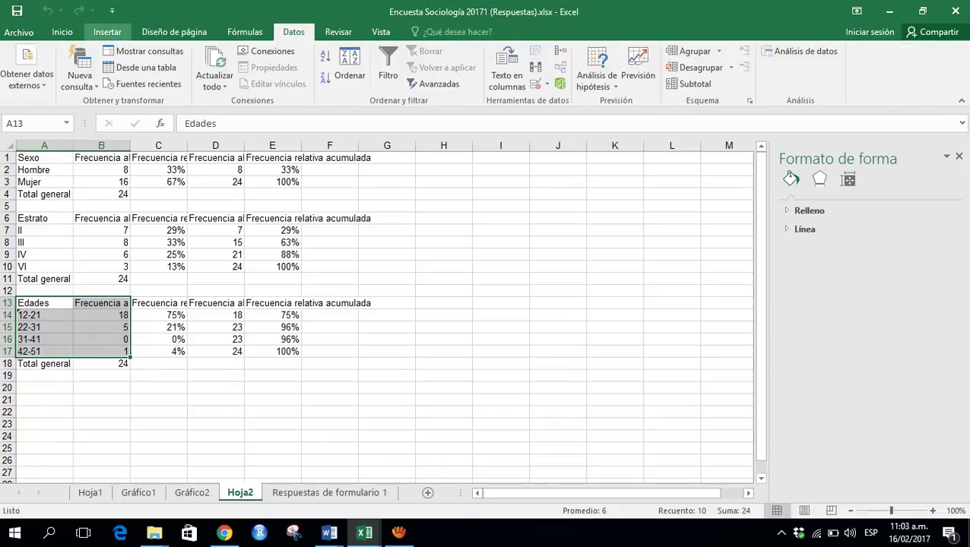
{"action": "left_click", "coordinate": [107, 31]}
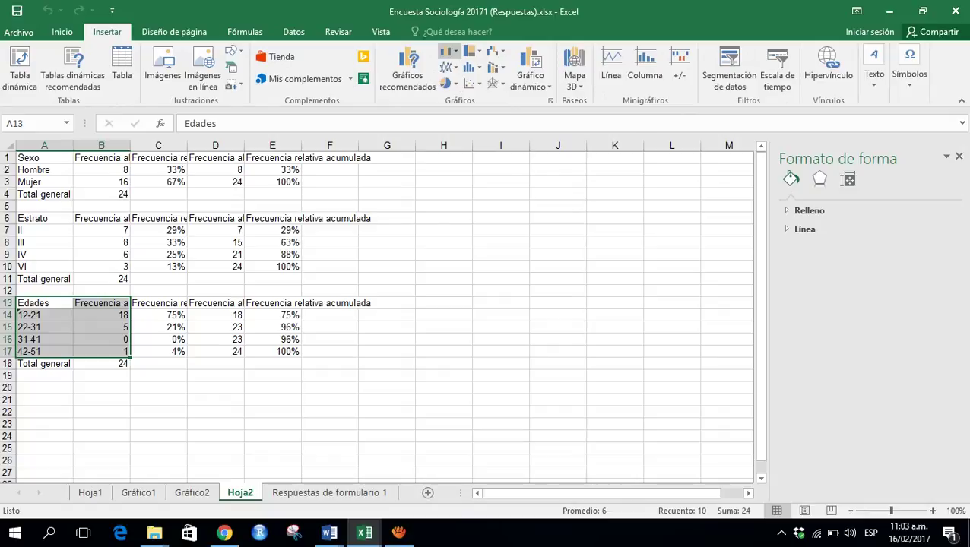
{"action": "left_click", "coordinate": [449, 51]}
{"action": "left_click", "coordinate": [456, 93]}
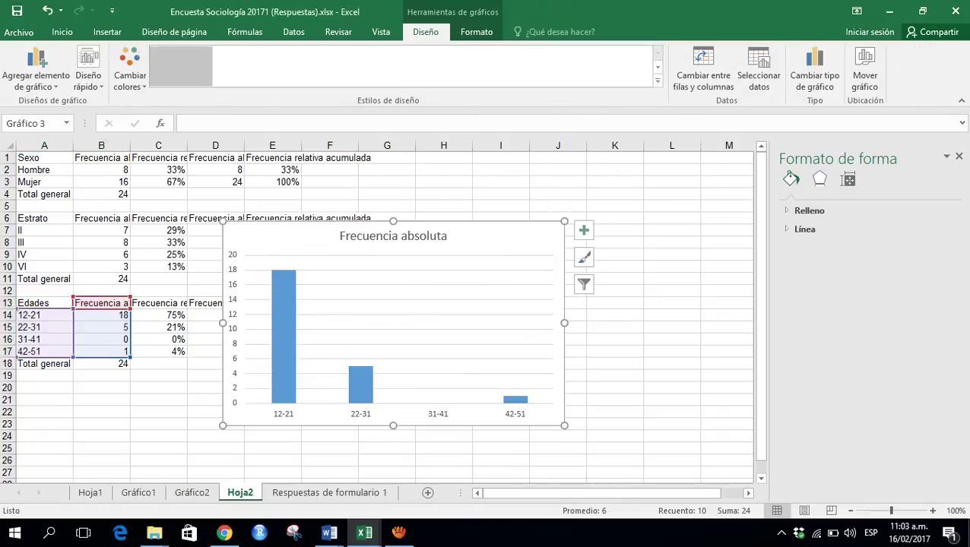
Step: Add data labels to the columns of the Edades chart
{"action": "left_click", "coordinate": [284, 337]}
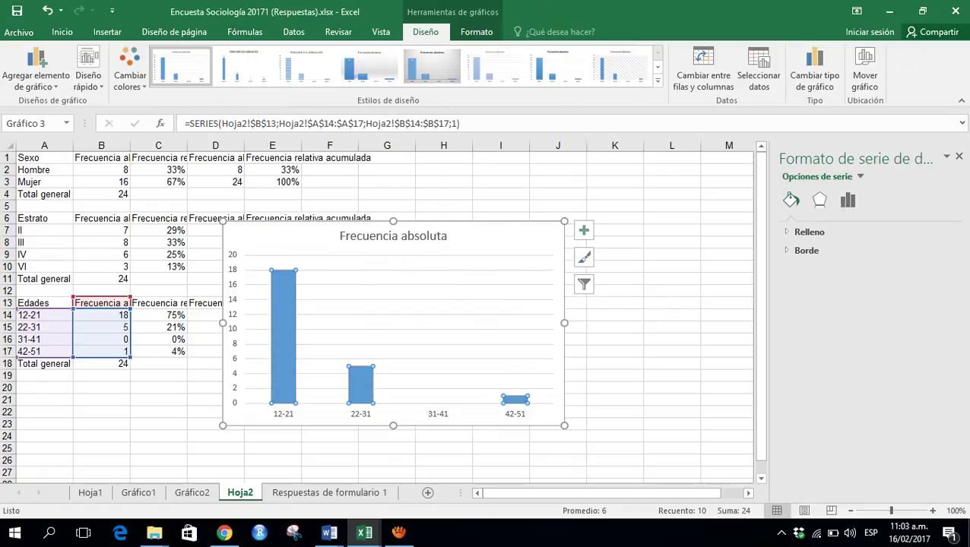
{"action": "right_click", "coordinate": [291, 311]}
{"action": "mouse_move", "coordinate": [364, 409]}
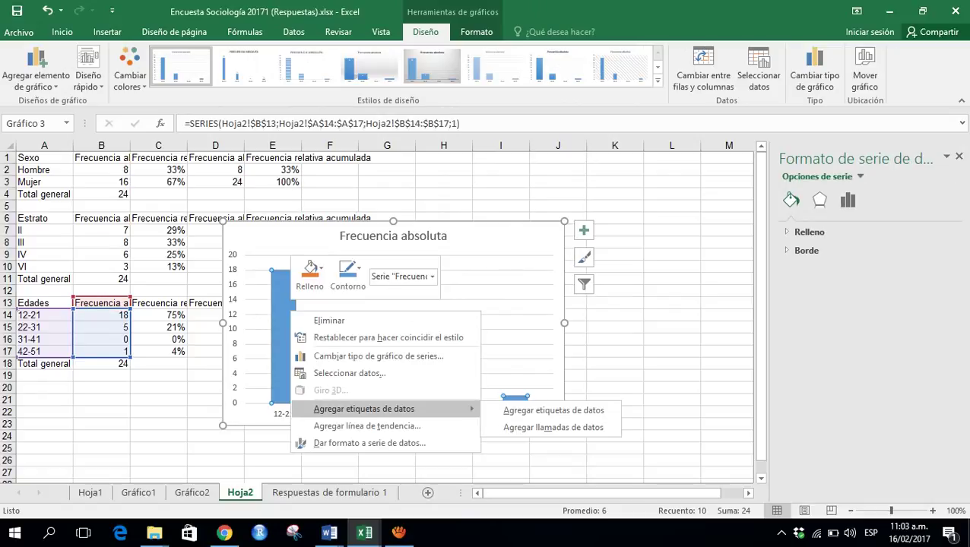
{"action": "left_click", "coordinate": [554, 410]}
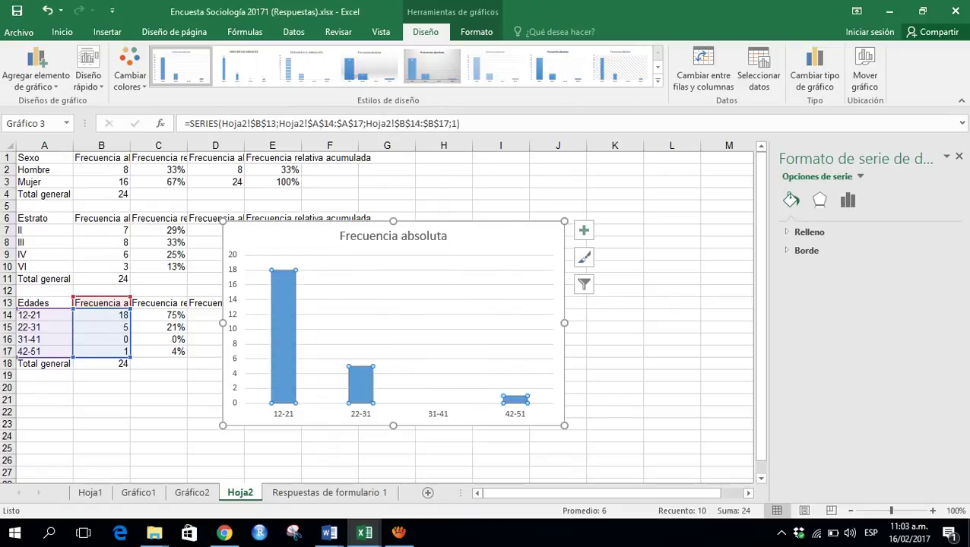
Step: Set the Edades column series' gap width to 0% so the columns touch like a histogram
{"action": "right_click", "coordinate": [283, 305]}
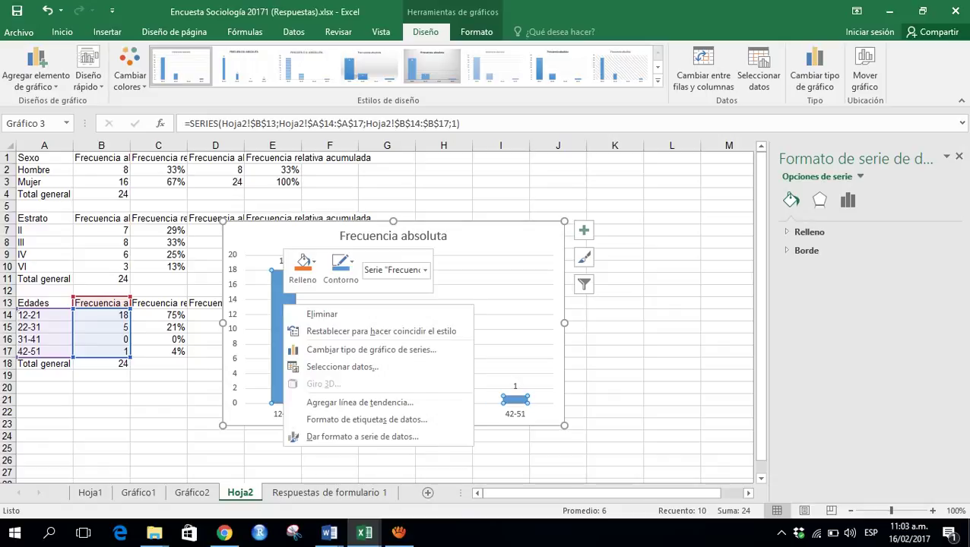
{"action": "left_click", "coordinate": [357, 436]}
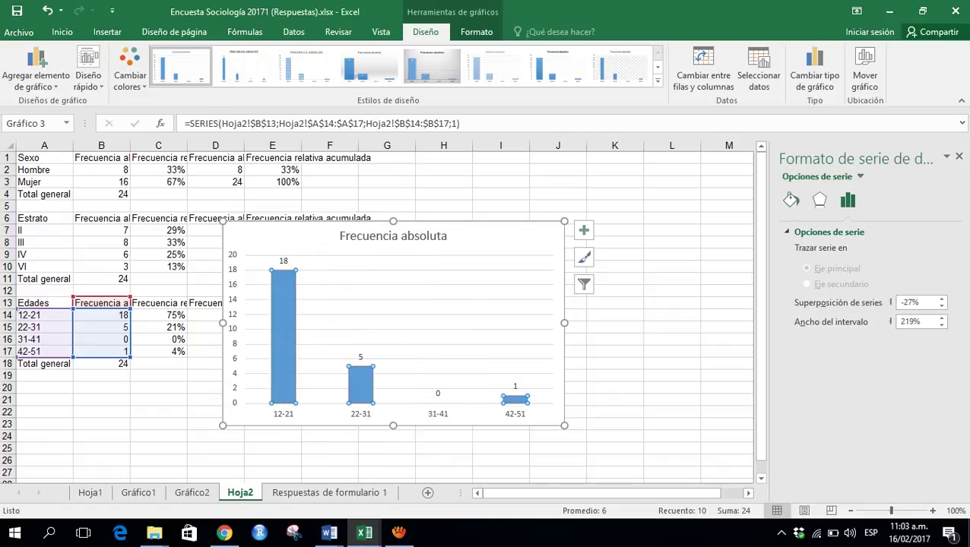
{"action": "double_click", "coordinate": [911, 321]}
{"action": "type", "text": "0"}
{"action": "key", "text": "Return"}
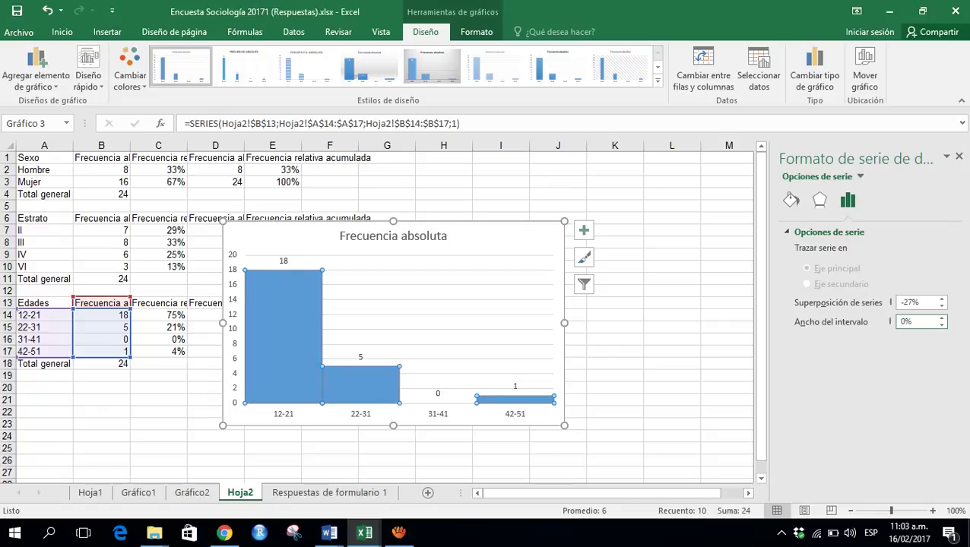
Step: Change the title of the age column chart on Hoja2 to "Edades"
{"action": "left_click", "coordinate": [404, 235]}
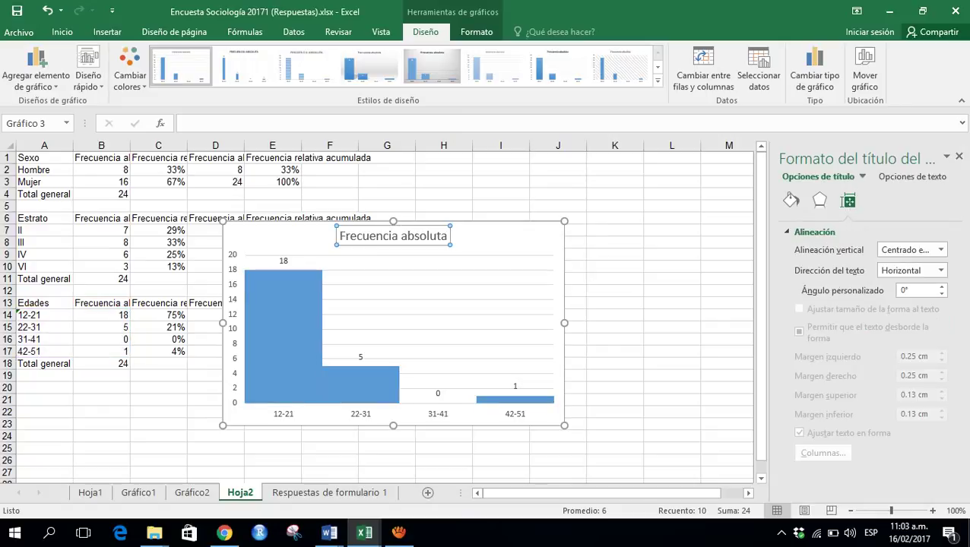
{"action": "left_click", "coordinate": [404, 236]}
{"action": "key", "text": "Home"}
{"action": "key", "text": "shift+End"}
{"action": "type", "text": "Edades"}
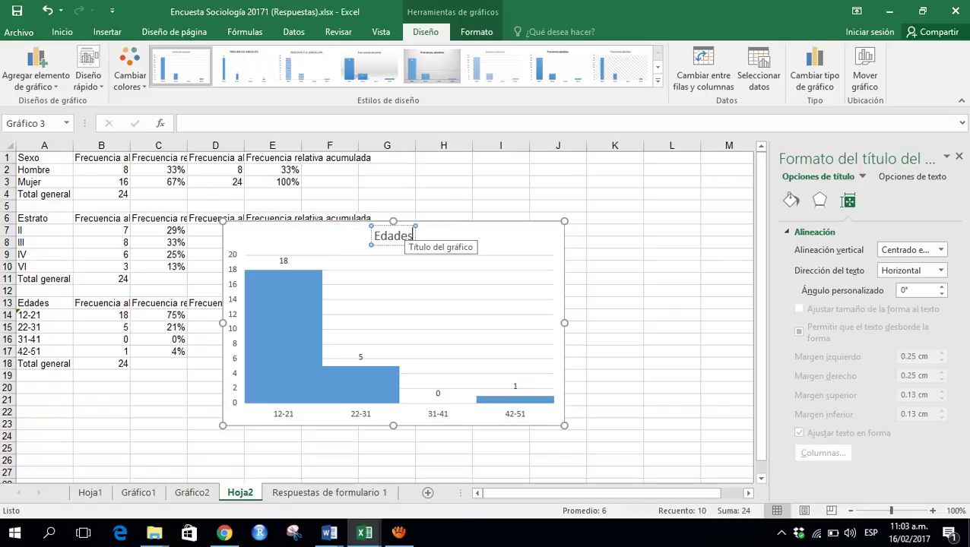
{"action": "left_click", "coordinate": [615, 279]}
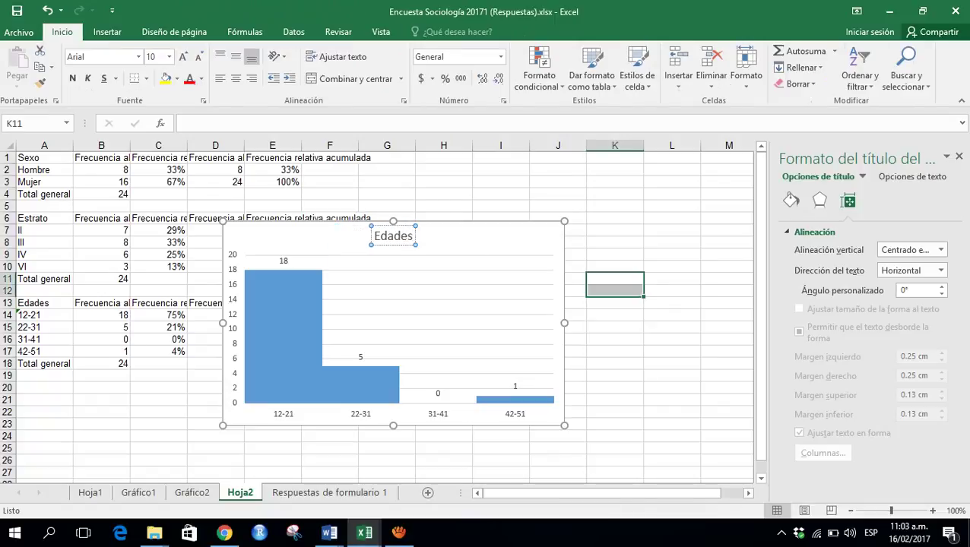
Step: Move the Edades chart to its own new sheet, Gráfico3
{"action": "left_click", "coordinate": [539, 228]}
{"action": "right_click", "coordinate": [538, 228]}
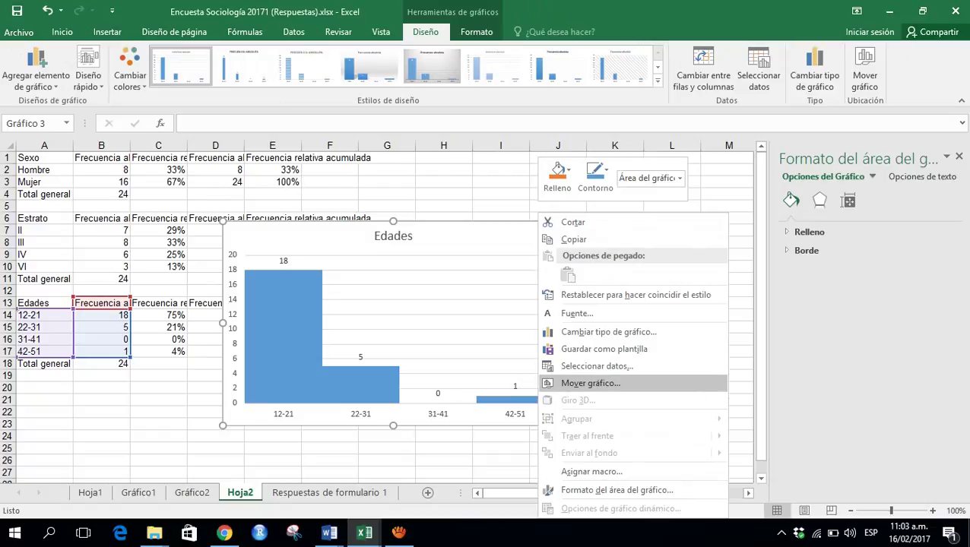
{"action": "left_click", "coordinate": [591, 383]}
{"action": "left_click", "coordinate": [494, 355]}
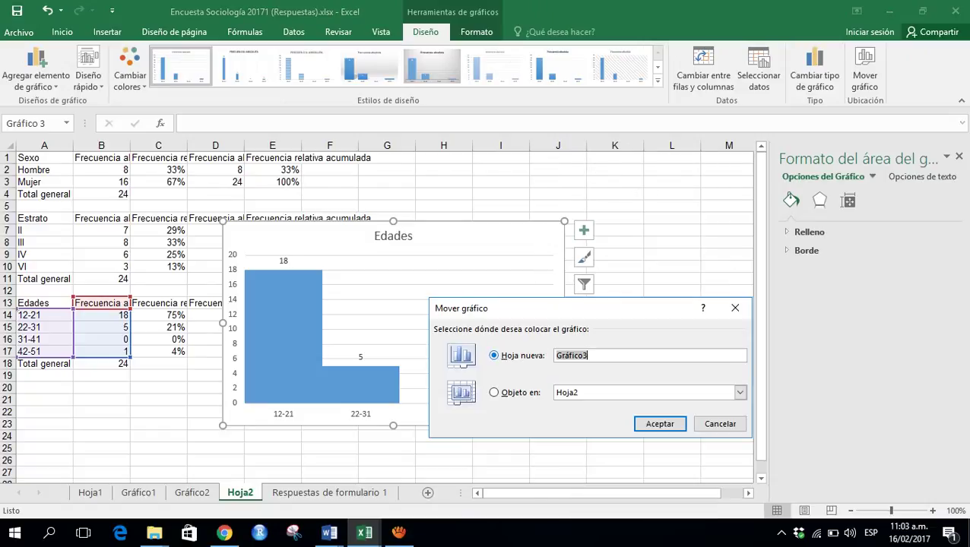
{"action": "left_click", "coordinate": [660, 424]}
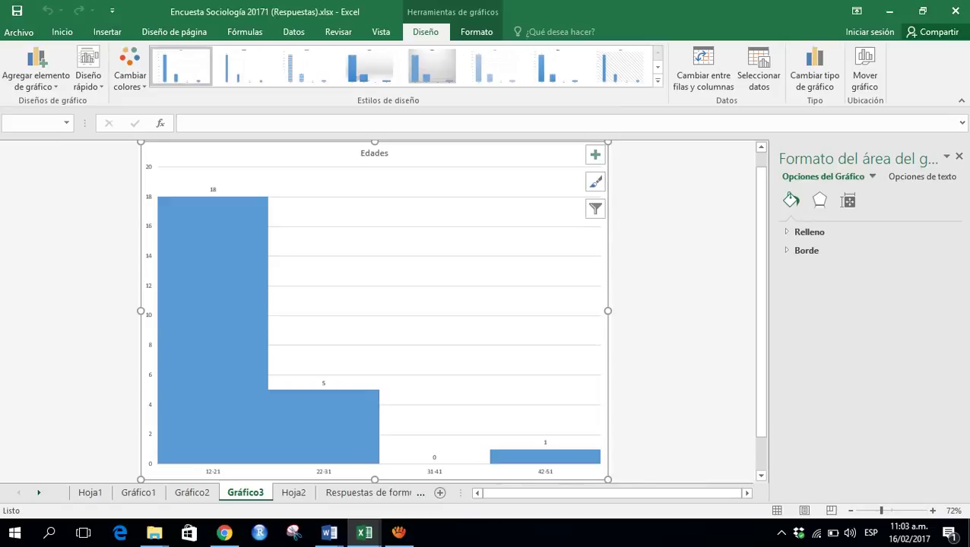
Step: Go to the Respuestas de formulario 1 sheet, close the formatting pane and show the data commands
{"action": "left_click", "coordinate": [368, 493]}
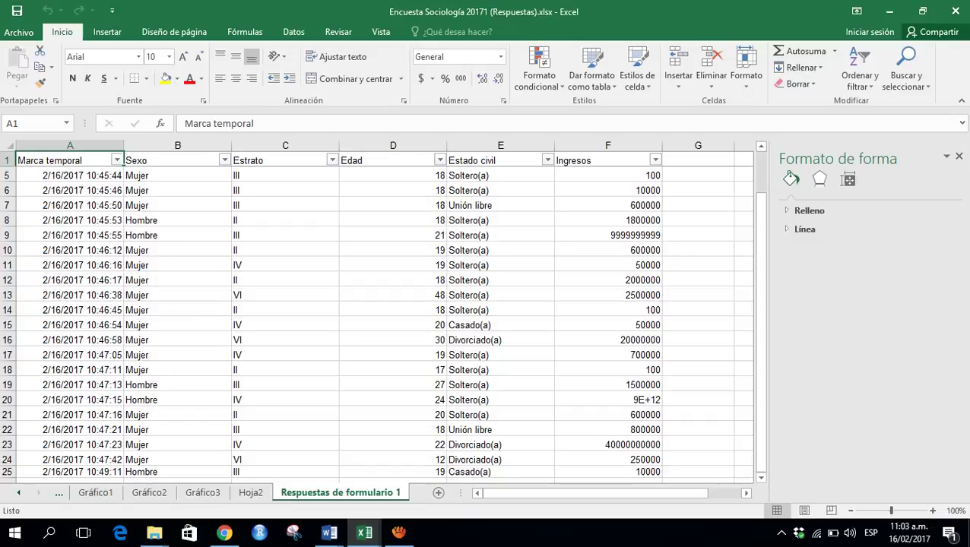
{"action": "left_click", "coordinate": [958, 156]}
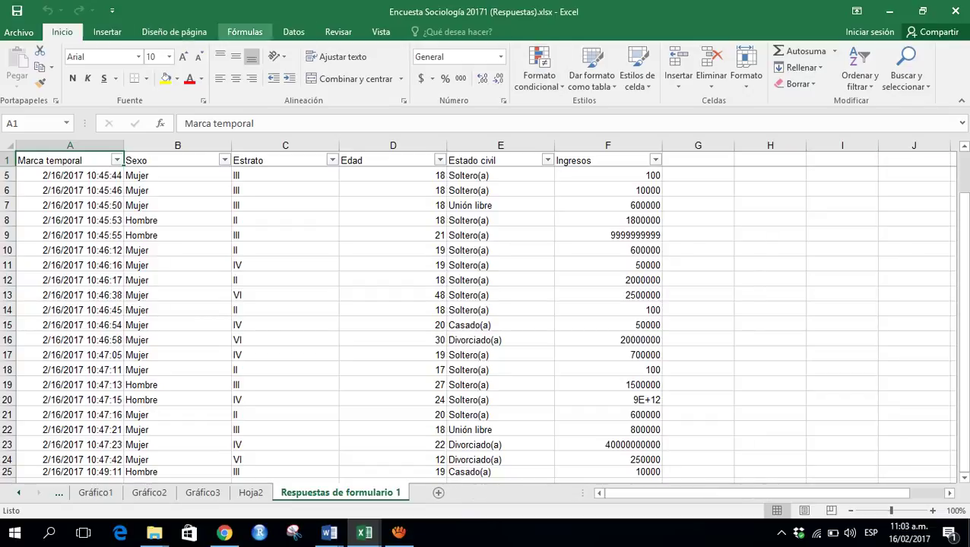
{"action": "left_click", "coordinate": [293, 31]}
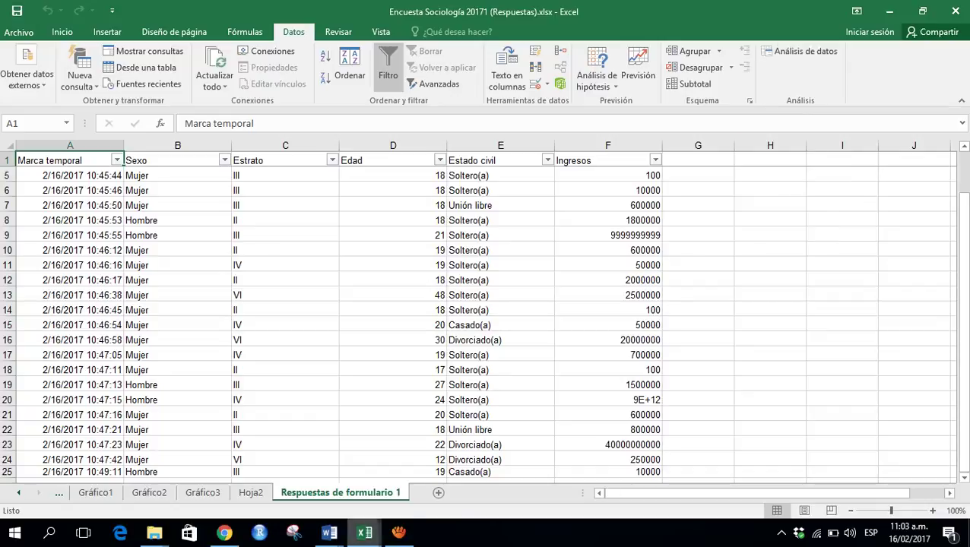
Step: Switch to aTube Catcher, enable the Captura cursor option and minimise its window
{"action": "left_click", "coordinate": [399, 532]}
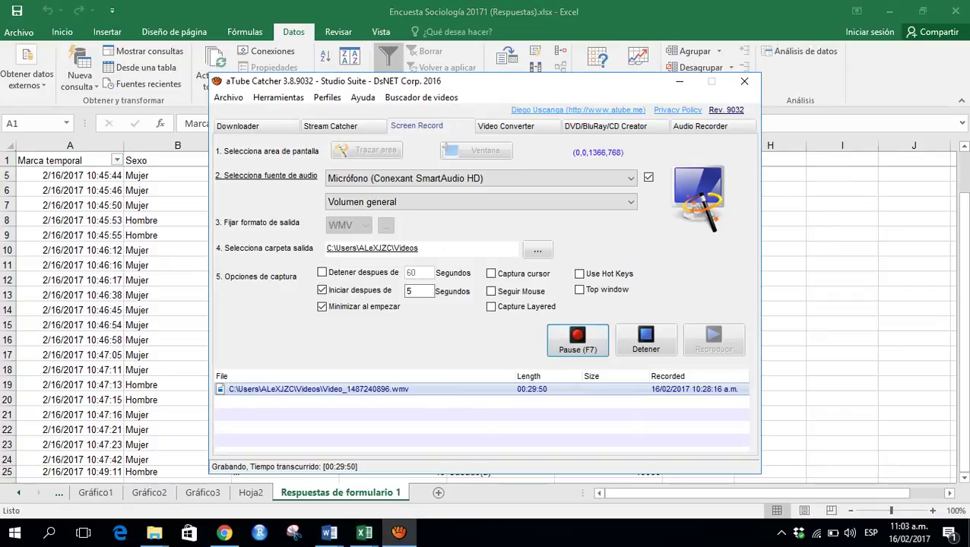
{"action": "left_click", "coordinate": [491, 274]}
{"action": "left_click", "coordinate": [678, 82]}
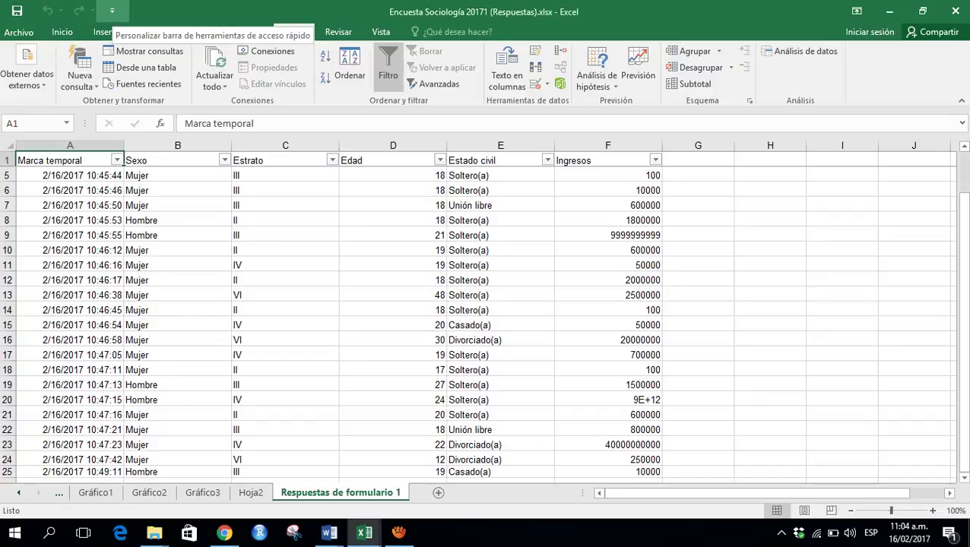
Step: Check in Excel's add-in settings that Herramientas para análisis is enabled, and accept the selection
{"action": "left_click", "coordinate": [112, 11]}
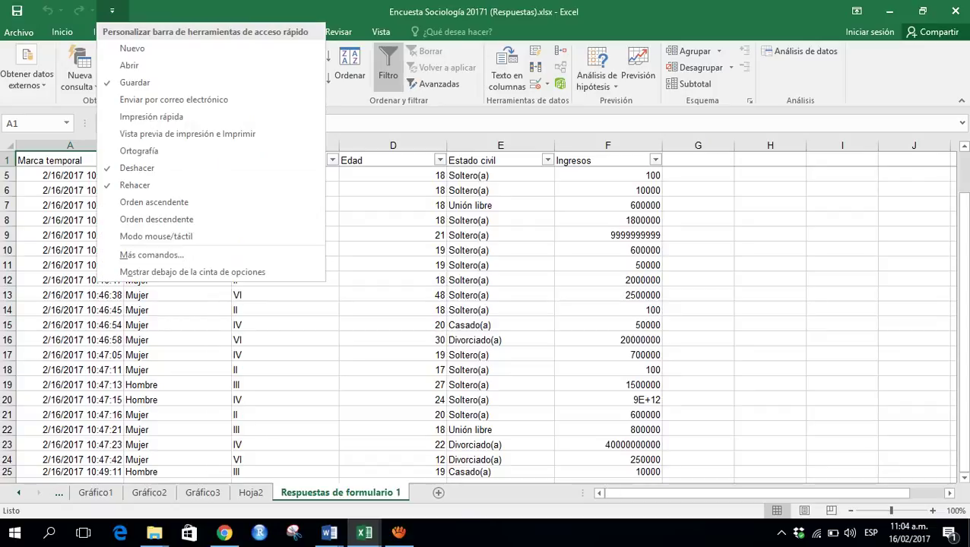
{"action": "left_click", "coordinate": [151, 255]}
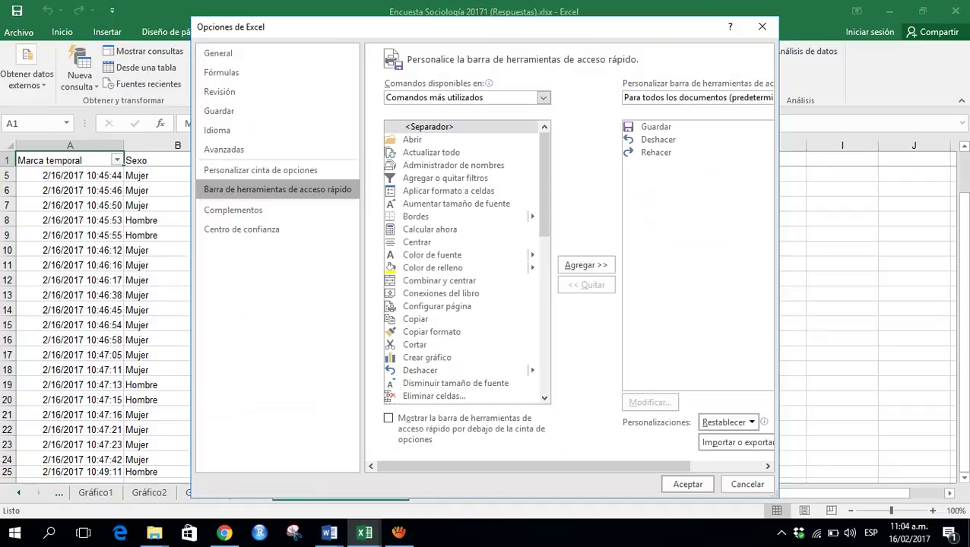
{"action": "left_click", "coordinate": [233, 210]}
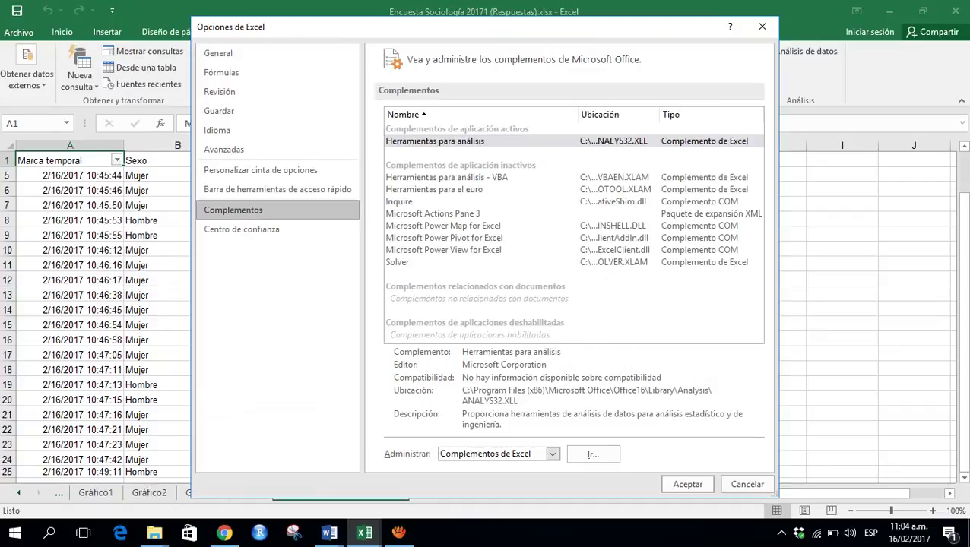
{"action": "left_click", "coordinate": [593, 454]}
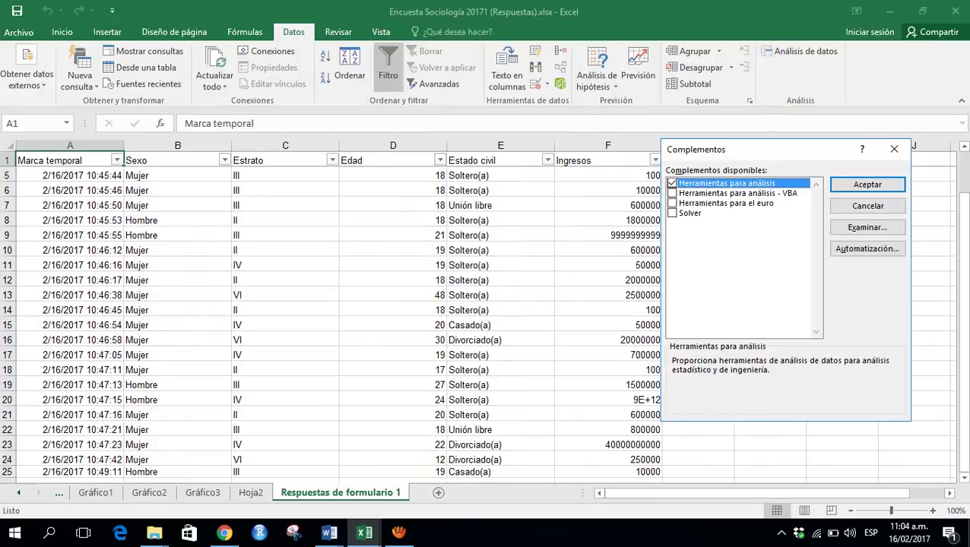
{"action": "left_click", "coordinate": [867, 185]}
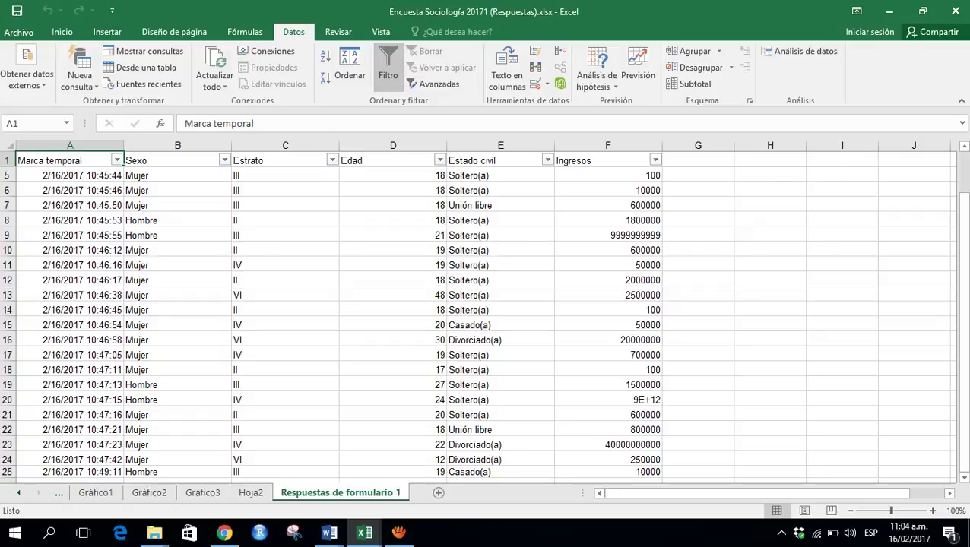
Step: Run Estadística descriptiva on the Ingresos column ($F:$F) with first-row labels and Resumen de estadísticas, output to a new sheet
{"action": "left_click", "coordinate": [804, 51]}
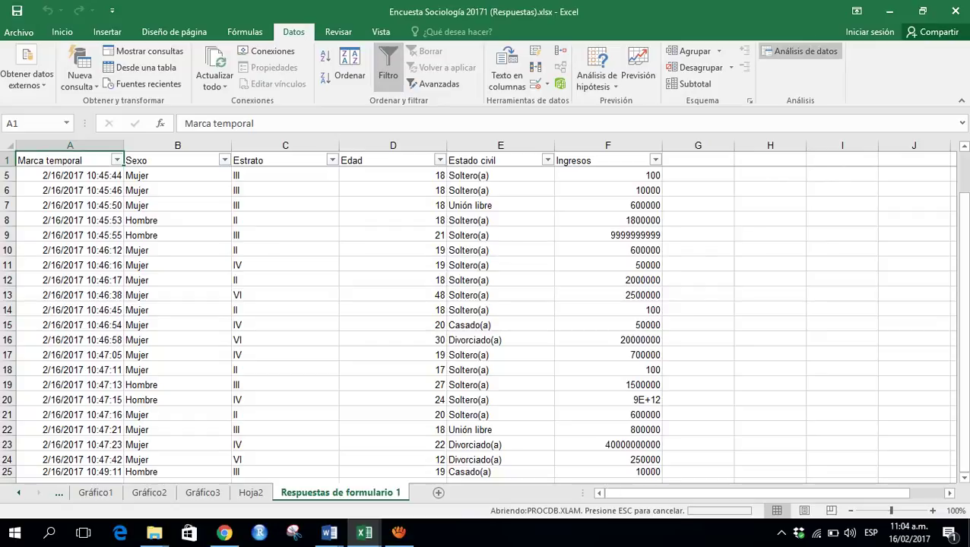
{"action": "left_click", "coordinate": [690, 301]}
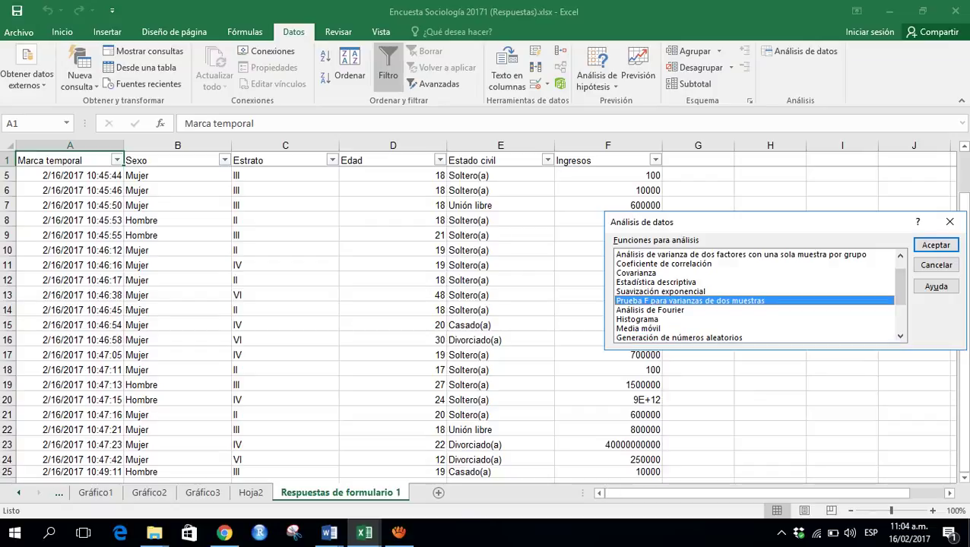
{"action": "key", "text": "Up"}
{"action": "key", "text": "Up"}
{"action": "key", "text": "Return"}
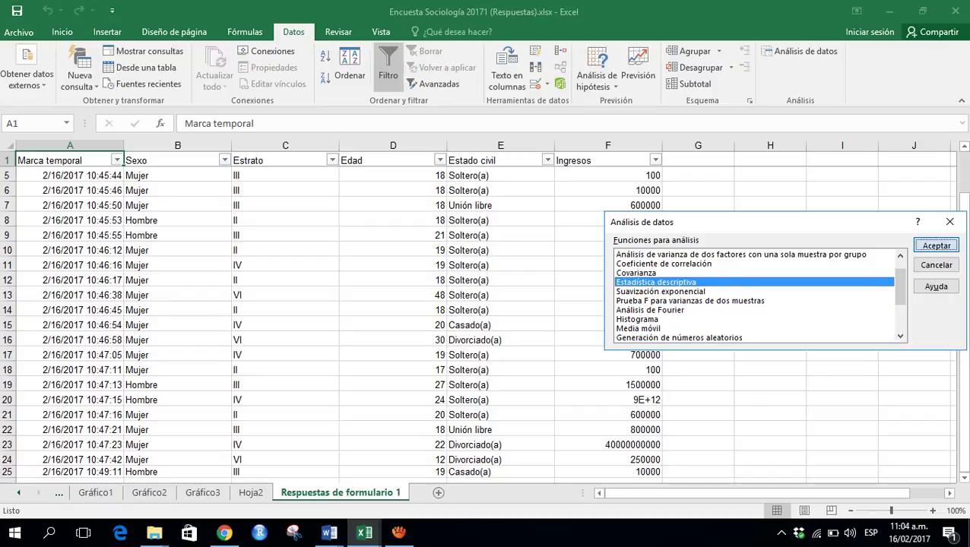
{"action": "left_click", "coordinate": [607, 145]}
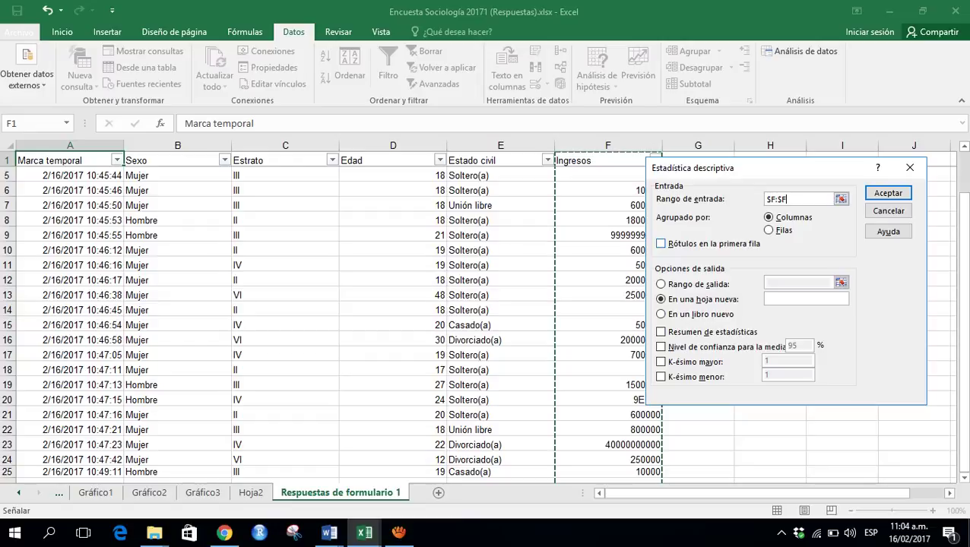
{"action": "key", "text": "alt+r"}
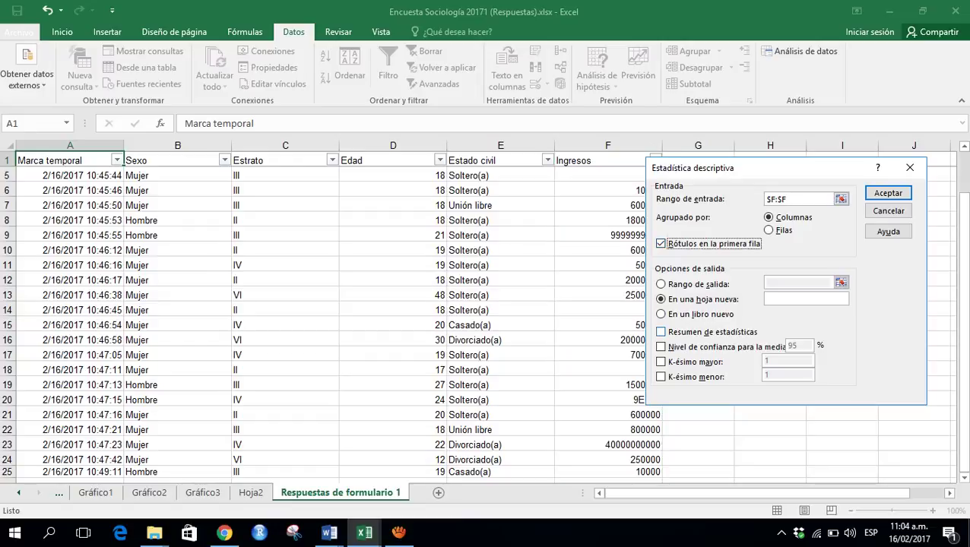
{"action": "left_click", "coordinate": [661, 332]}
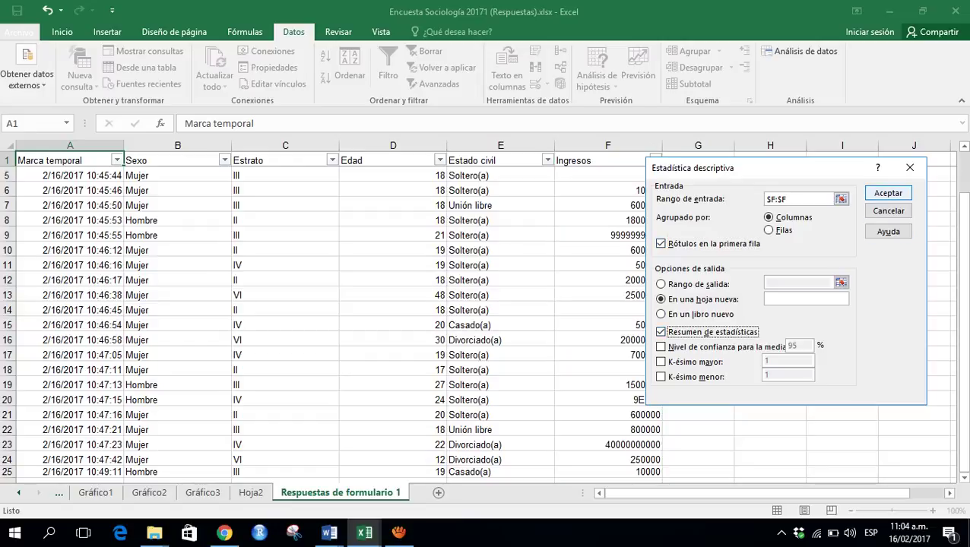
{"action": "left_click", "coordinate": [887, 193]}
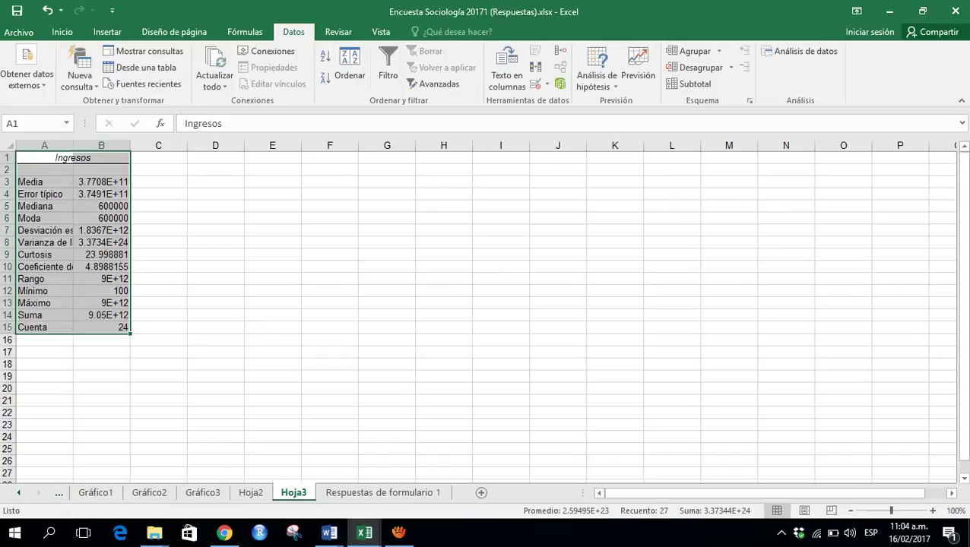
Step: Examine the Ingresos summary statistics on Hoja3 one by one, from Media down to Suma
{"action": "left_click", "coordinate": [101, 182]}
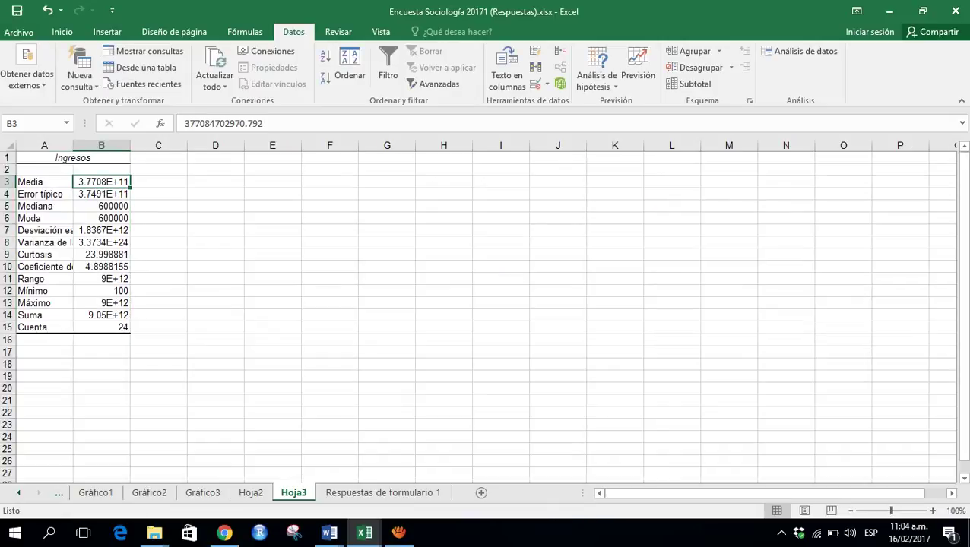
{"action": "left_click_drag", "start_coordinate": [101, 182], "coordinate": [101, 327]}
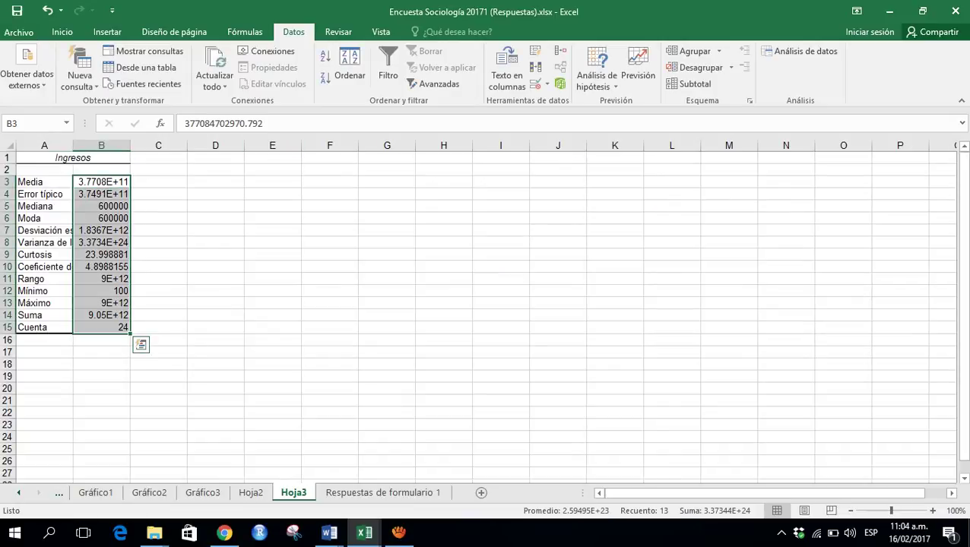
{"action": "left_click", "coordinate": [101, 169]}
{"action": "left_click", "coordinate": [101, 181]}
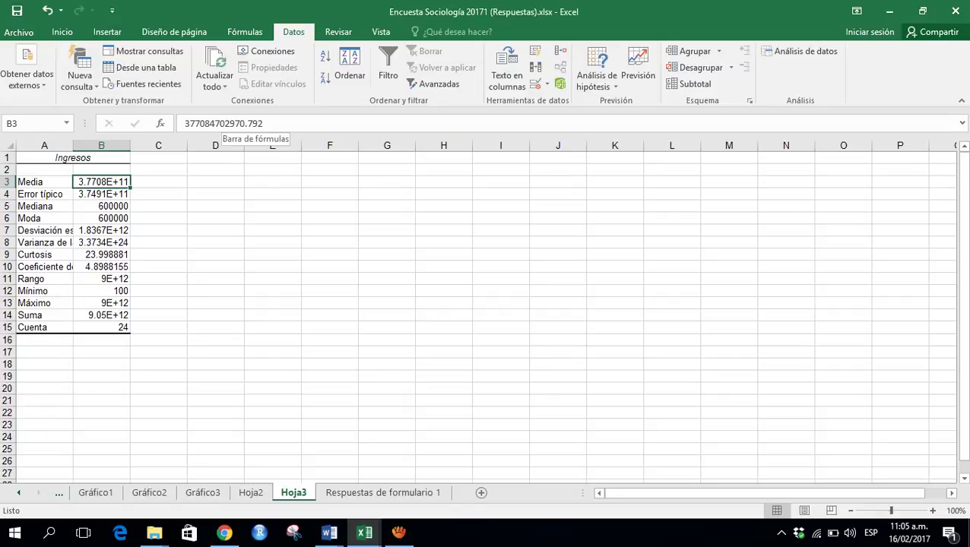
{"action": "key", "text": "Down"}
{"action": "key", "text": "Down"}
{"action": "key", "text": "Down"}
{"action": "key", "text": "Down"}
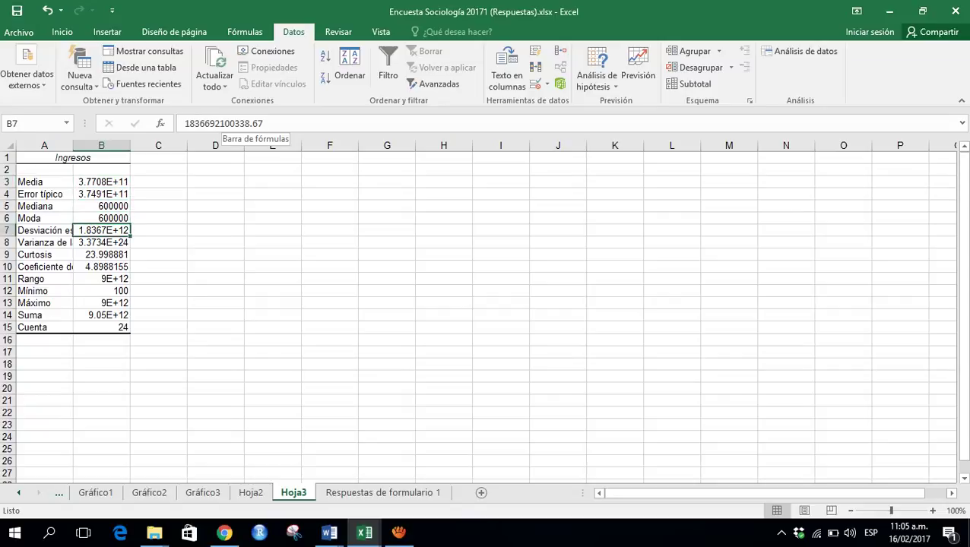
{"action": "key", "text": "Down"}
{"action": "key", "text": "Down"}
{"action": "key", "text": "Down"}
{"action": "key", "text": "Down"}
{"action": "key", "text": "Down"}
{"action": "key", "text": "Down"}
{"action": "key", "text": "Down"}
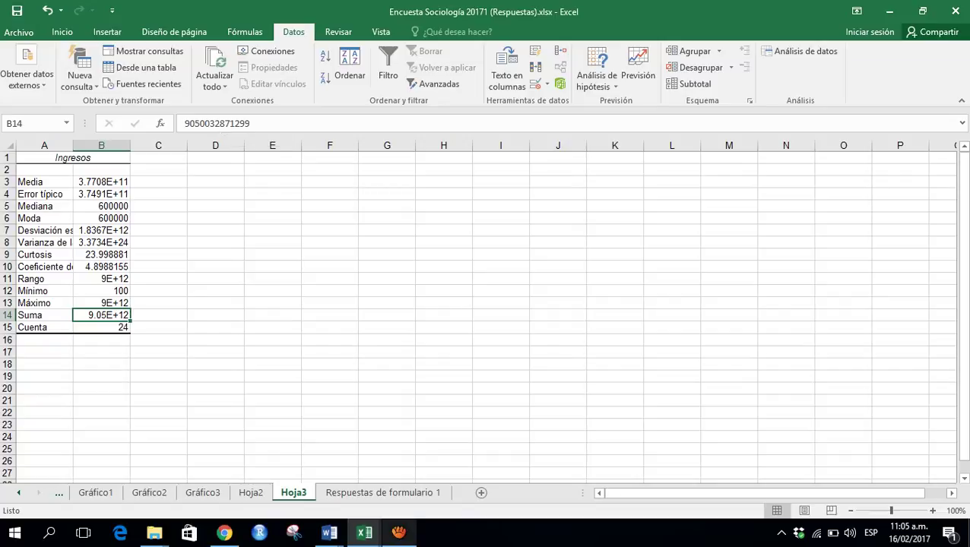
Step: Switch to the aTube Catcher screen recorder
{"action": "left_click", "coordinate": [398, 532]}
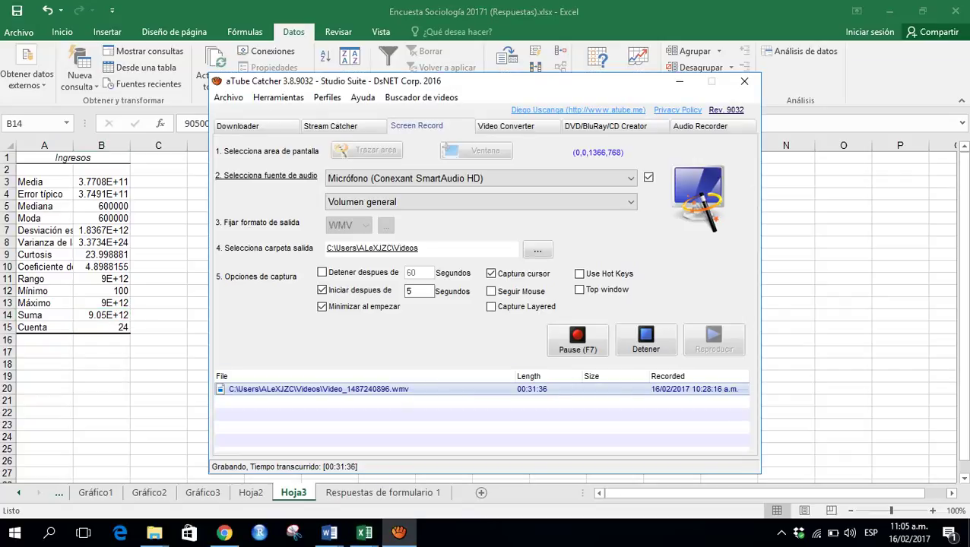